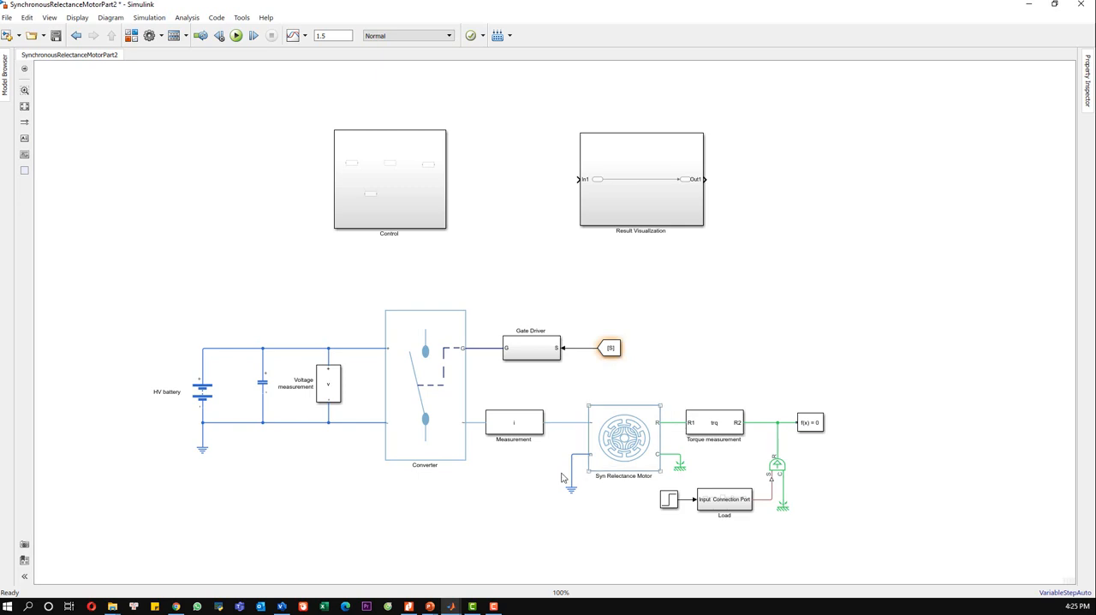
# Step: Open the Control subsystem from the top-level motor model
pyautogui.click(431, 403)
pyautogui.click(330, 439)
pyautogui.doubleClick(385, 195)
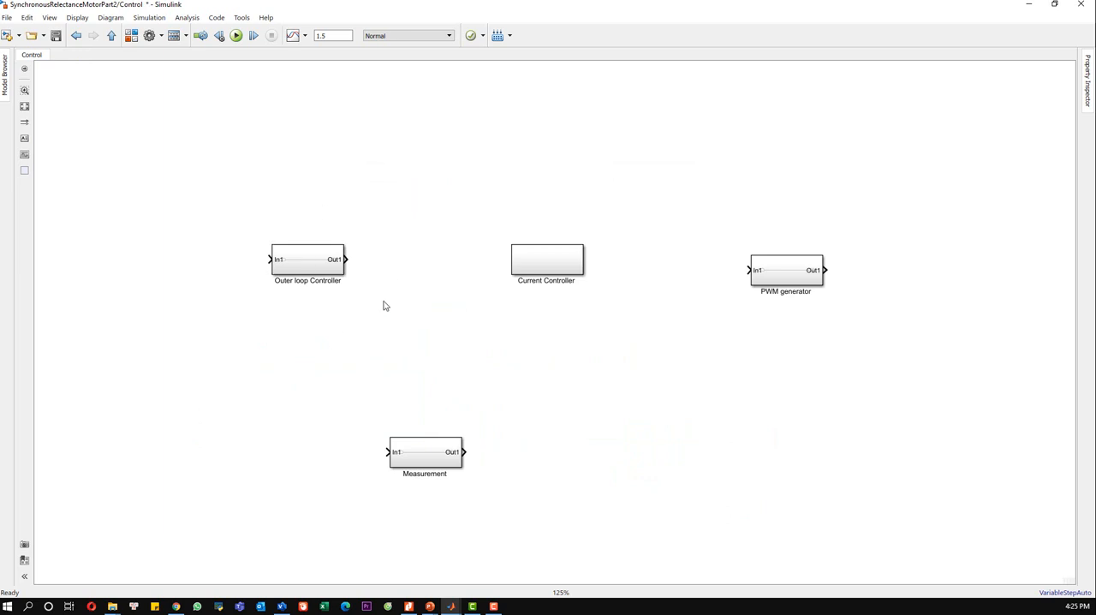
# Step: Line up the three upper blocks in one row, centre Measurement beneath Current Controller, and open the Current Controller subsystem
pyautogui.moveTo(542, 262); pyautogui.dragTo(525, 262)
pyautogui.click(409, 309)
pyautogui.moveTo(302, 266); pyautogui.dragTo(257, 265)
pyautogui.click(329, 301)
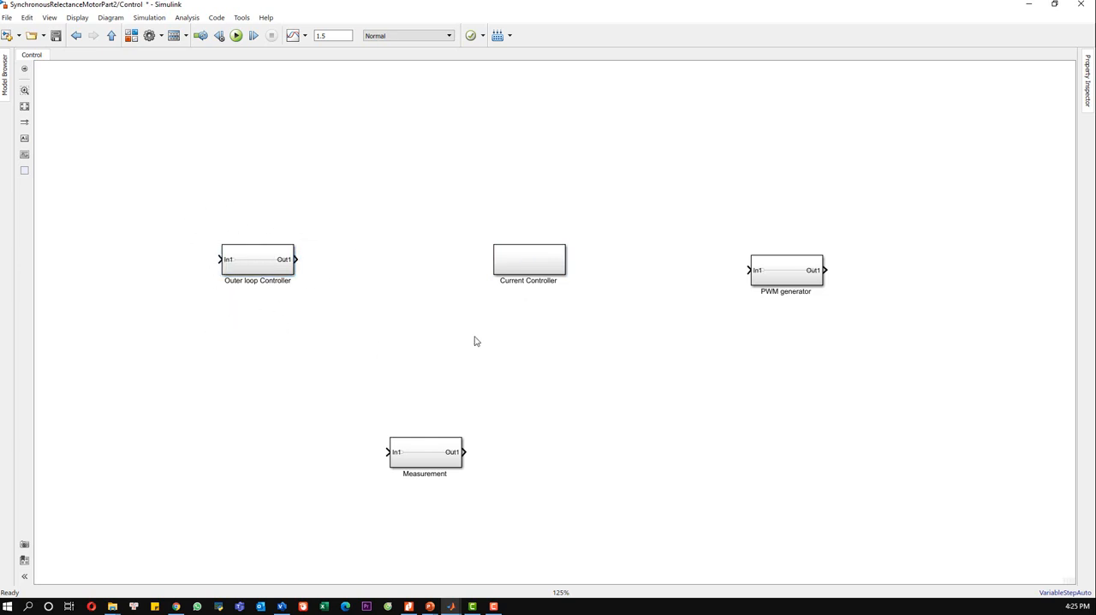
pyautogui.click(542, 255)
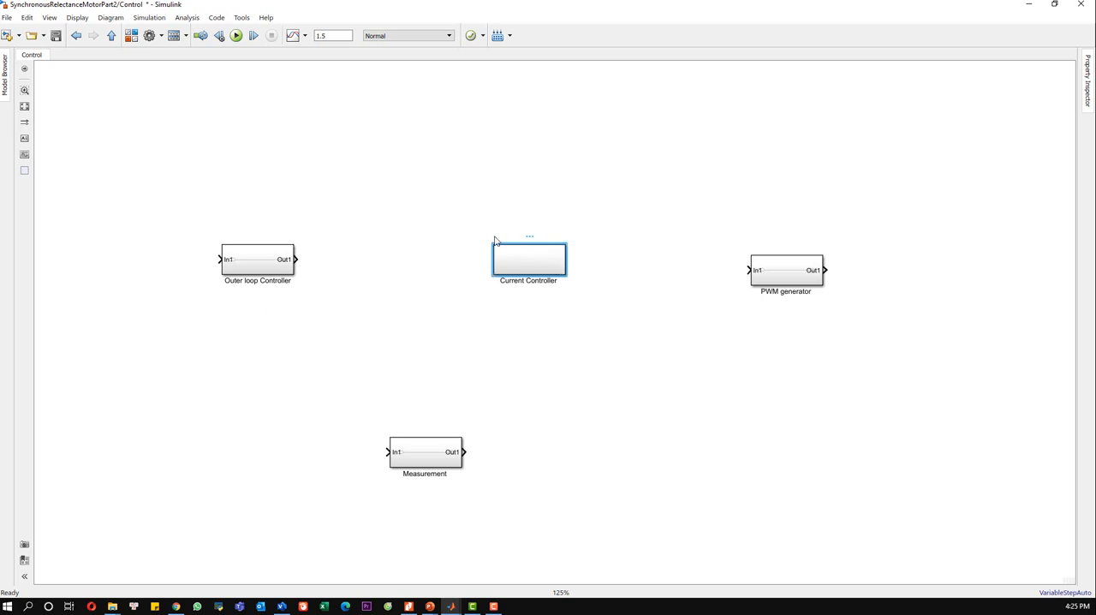
pyautogui.moveTo(784, 277); pyautogui.dragTo(723, 267)
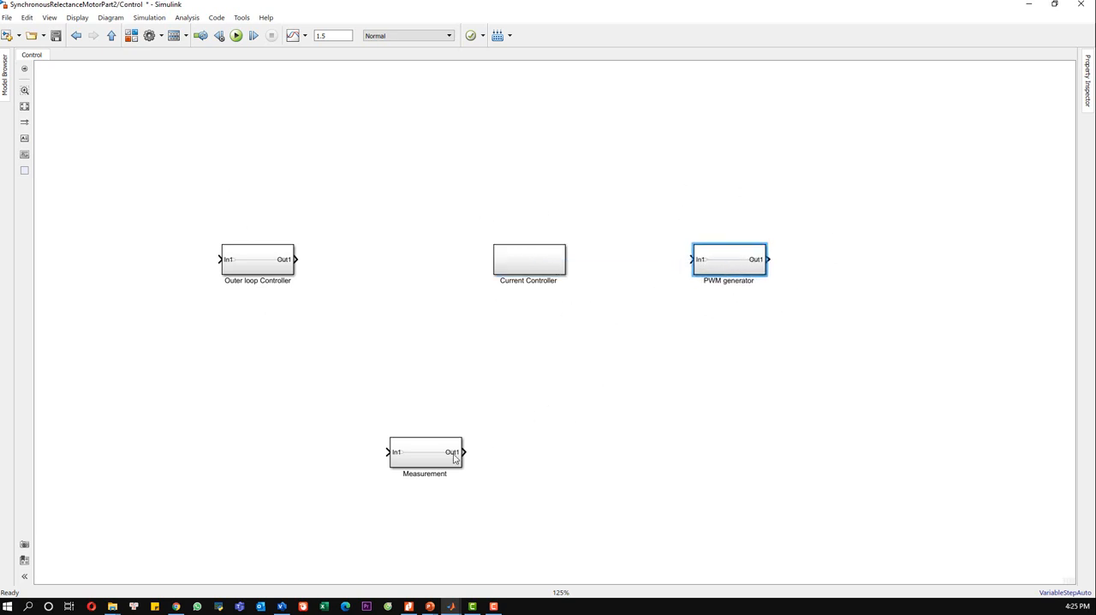
pyautogui.moveTo(431, 456); pyautogui.dragTo(473, 423)
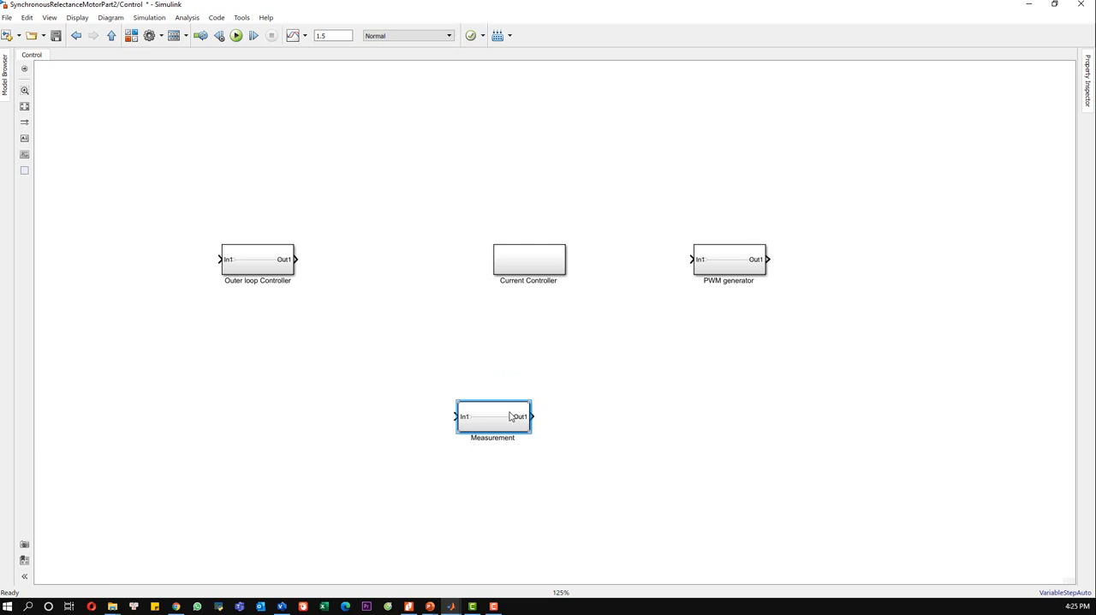
pyautogui.click(503, 331)
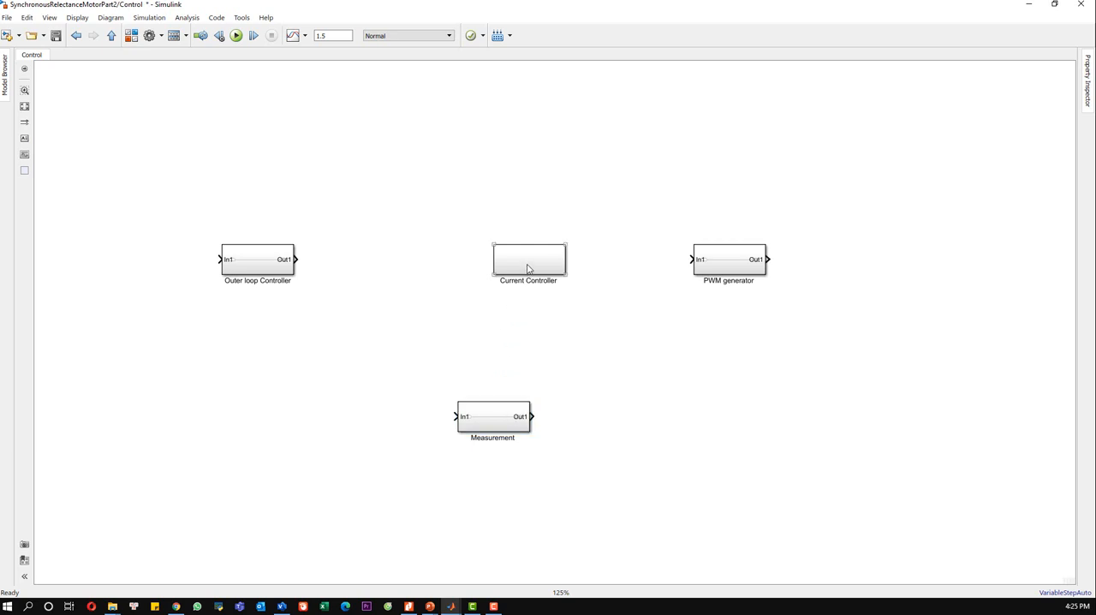
pyautogui.doubleClick(528, 268)
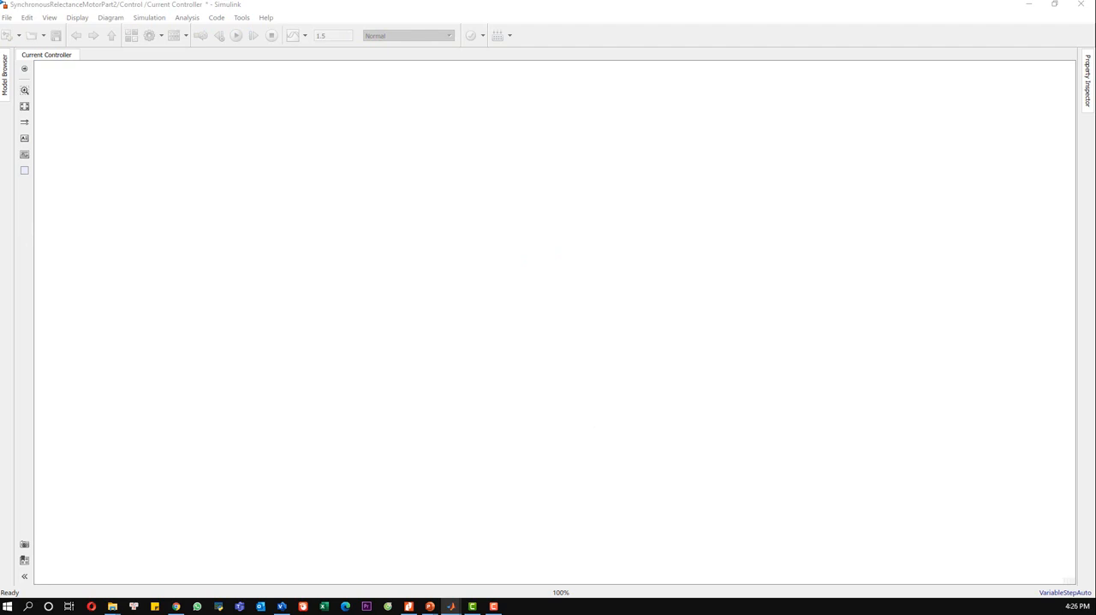
pyautogui.click(614, 305)
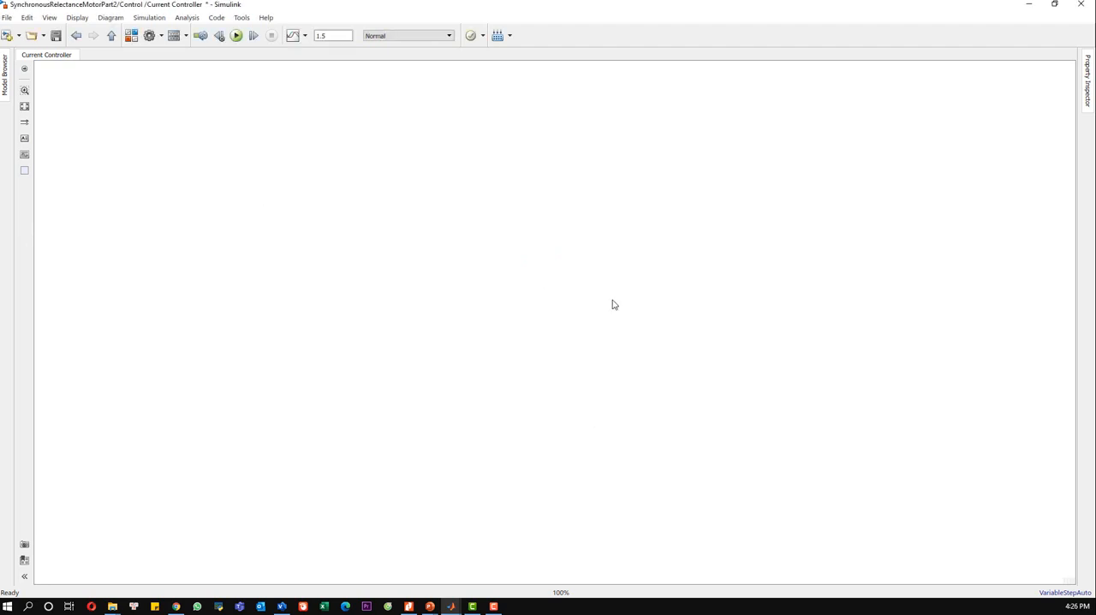
pyautogui.write('current')
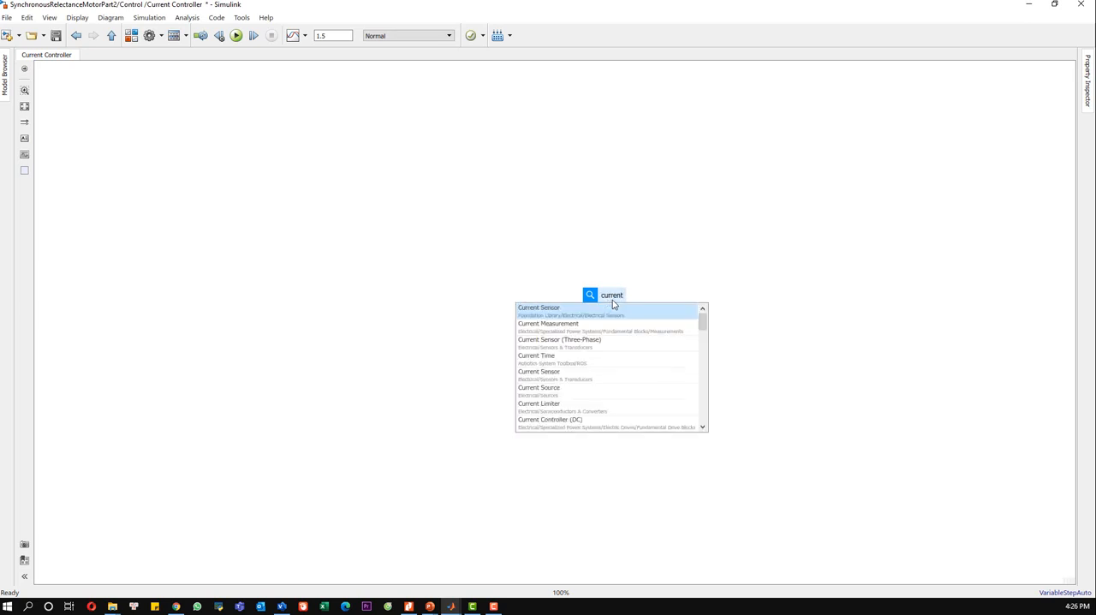
pyautogui.click(684, 269)
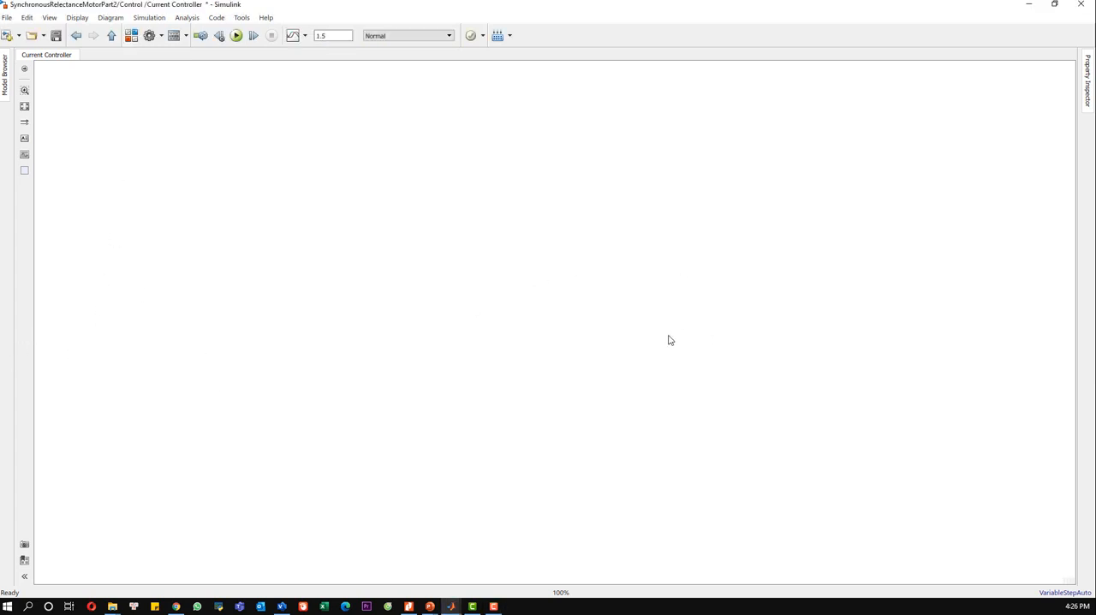
# Step: Add a PMSM Current Controller block near the canvas centre and stretch it taller so its ports spread out
pyautogui.write('pmsm')
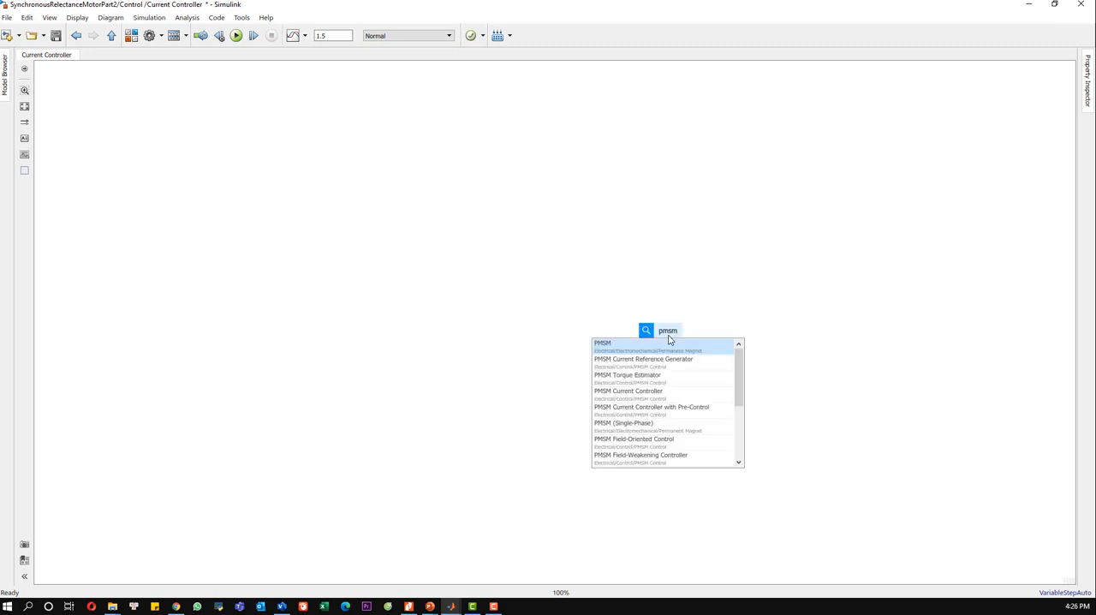
pyautogui.click(641, 398)
pyautogui.moveTo(674, 334); pyautogui.dragTo(574, 282)
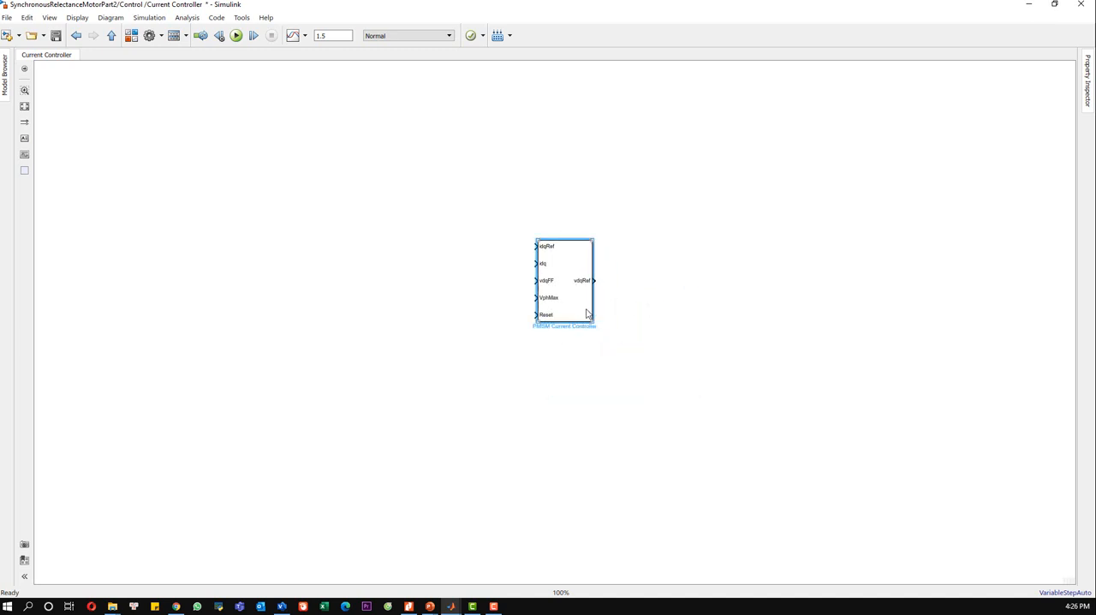
pyautogui.moveTo(591, 320); pyautogui.dragTo(591, 383)
pyautogui.moveTo(567, 320); pyautogui.dragTo(575, 265)
pyautogui.moveTo(597, 321); pyautogui.dragTo(607, 406)
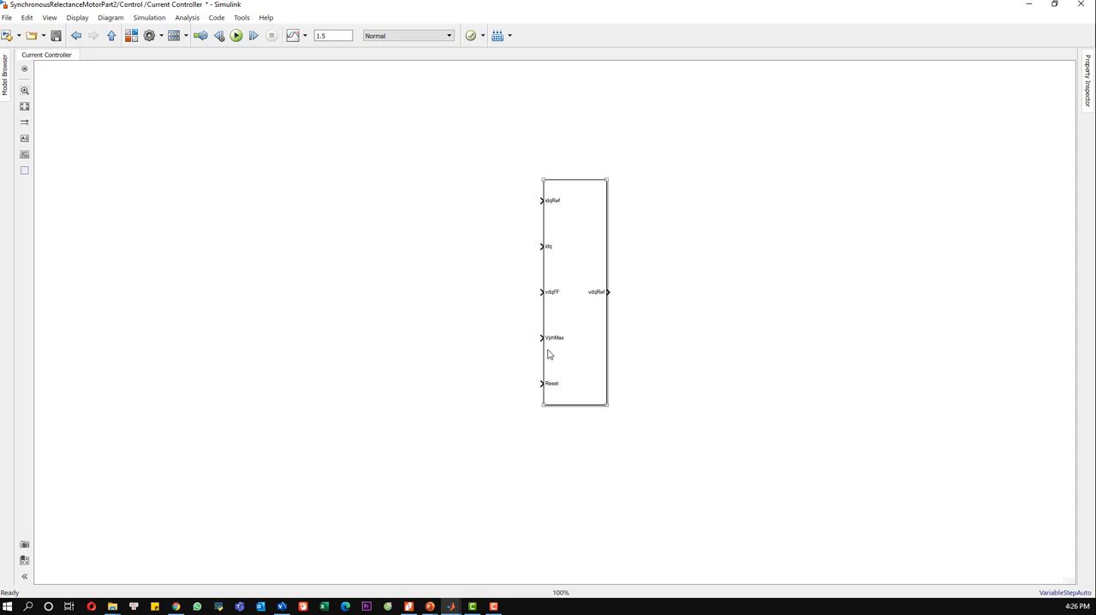
# Step: Add a Constant block with value 0 and connect it to the controller's Reset input
pyautogui.doubleClick(492, 408)
pyautogui.write('const')
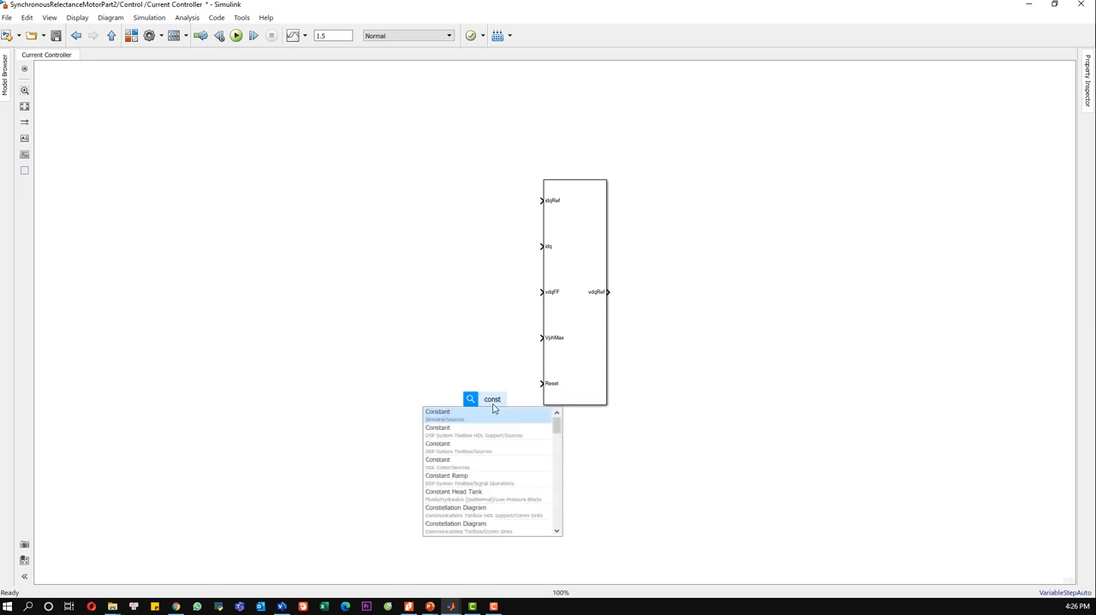
pyautogui.press('Return')
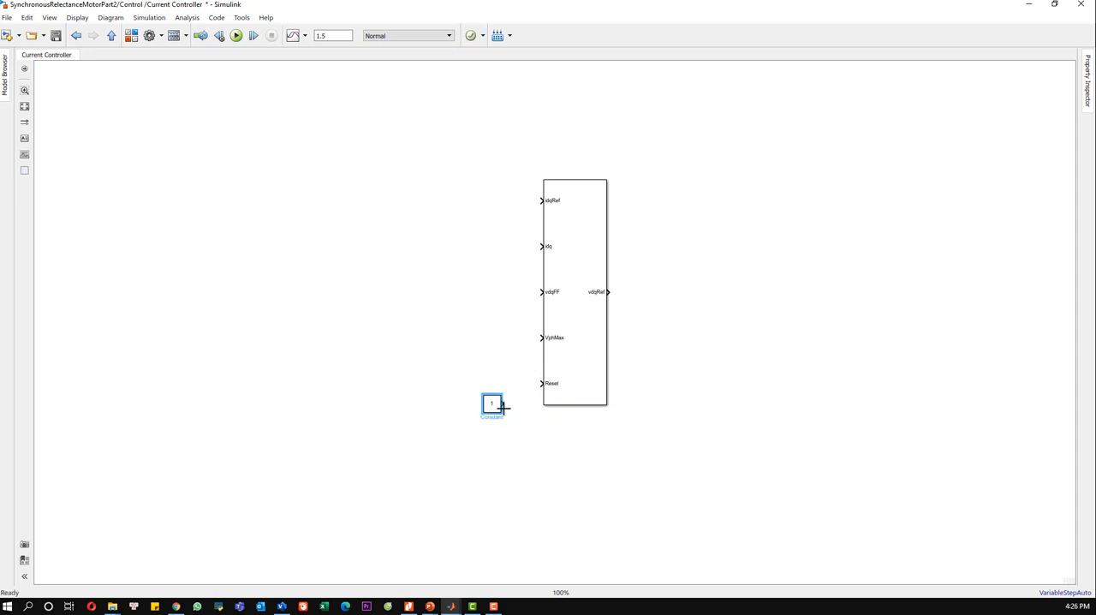
pyautogui.doubleClick(493, 407)
pyautogui.write('0')
pyautogui.click(604, 496)
pyautogui.moveTo(492, 405); pyautogui.dragTo(493, 386)
pyautogui.click(530, 421)
# Step: Add a Subsystem block beside the PMSM current controller and name it Pre-control
pyautogui.doubleClick(386, 306)
pyautogui.write('sub')
pyautogui.click(377, 317)
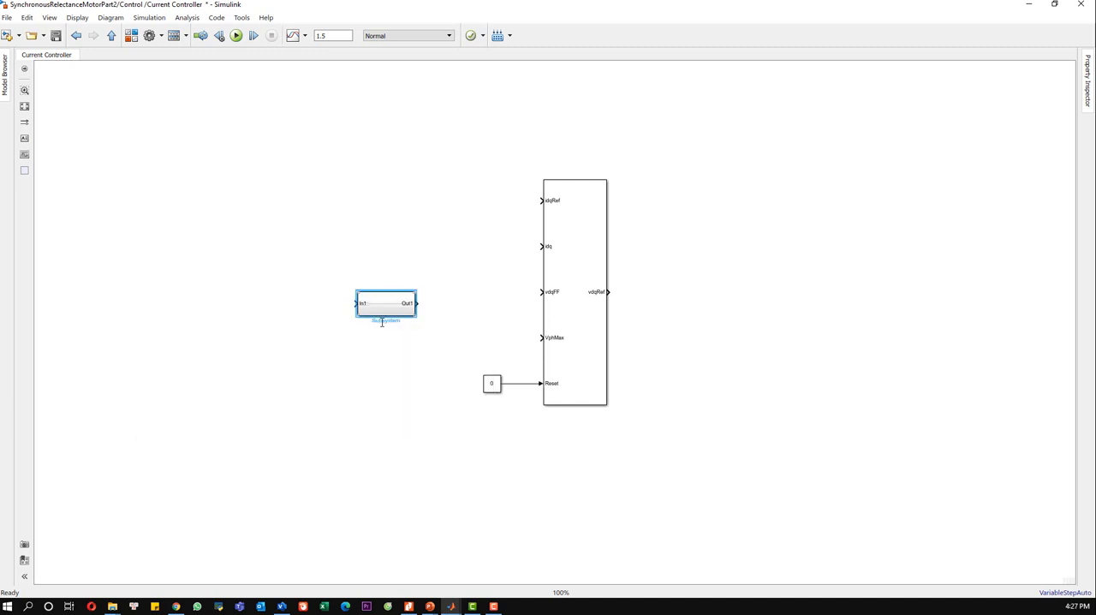
pyautogui.doubleClick(392, 324)
pyautogui.write('Pre-control')
pyautogui.click(388, 359)
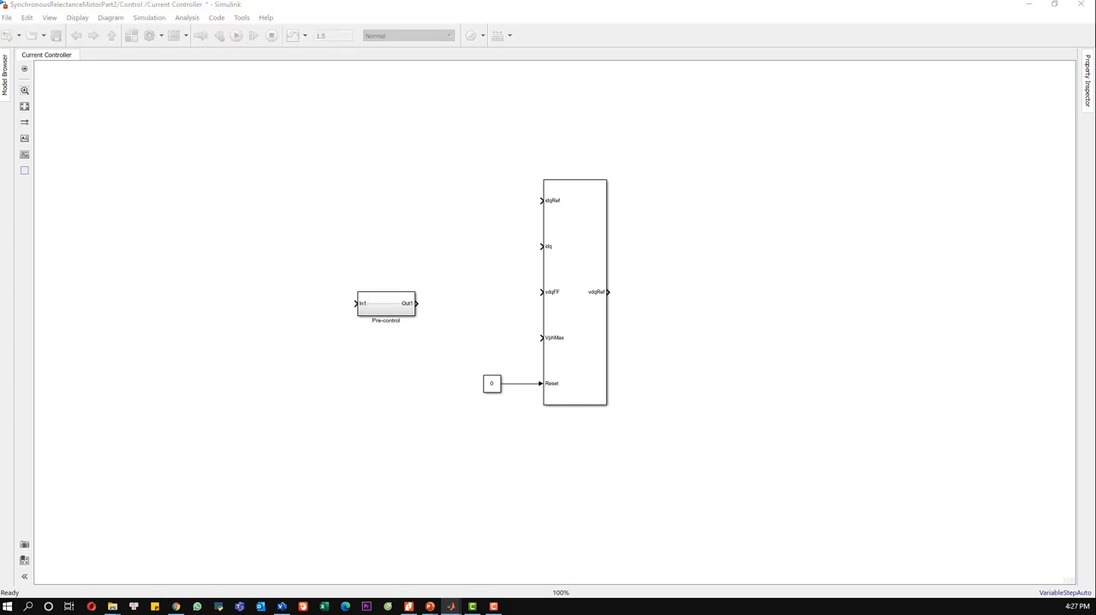
# Step: Add an input port named idq_ref and connect it to the controller's idqRef input
pyautogui.click(279, 205)
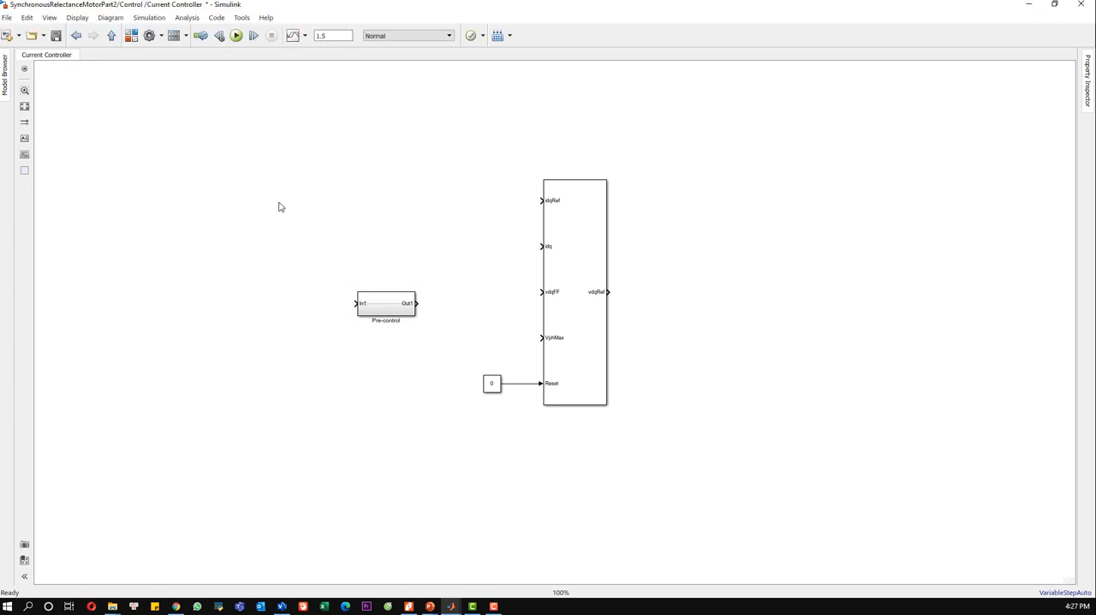
pyautogui.write('inpout')
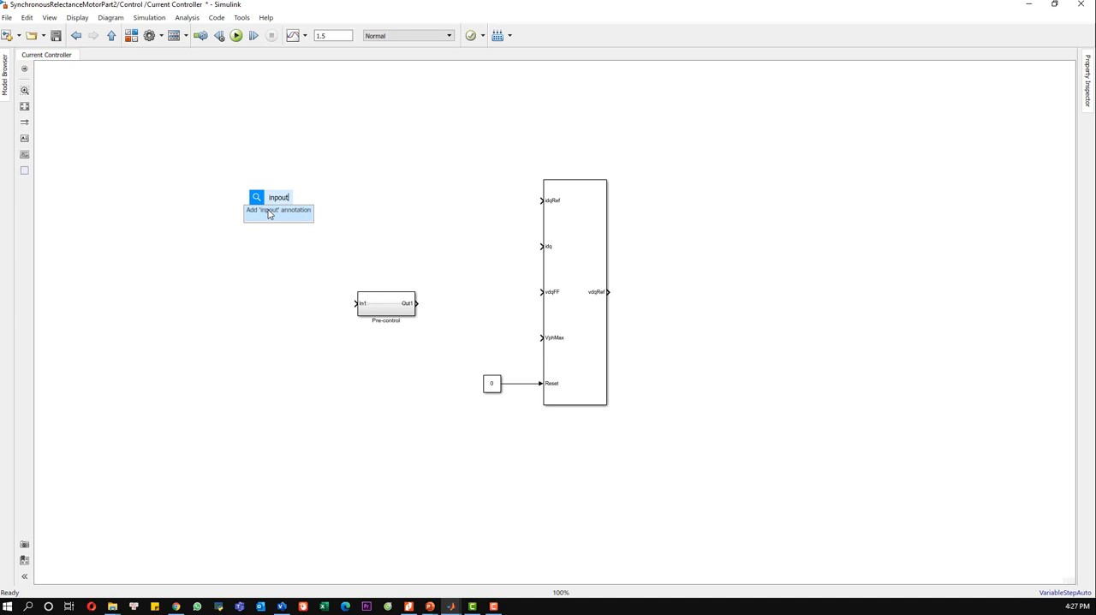
pyautogui.press('BackSpace')
pyautogui.press('BackSpace')
pyautogui.click(267, 213)
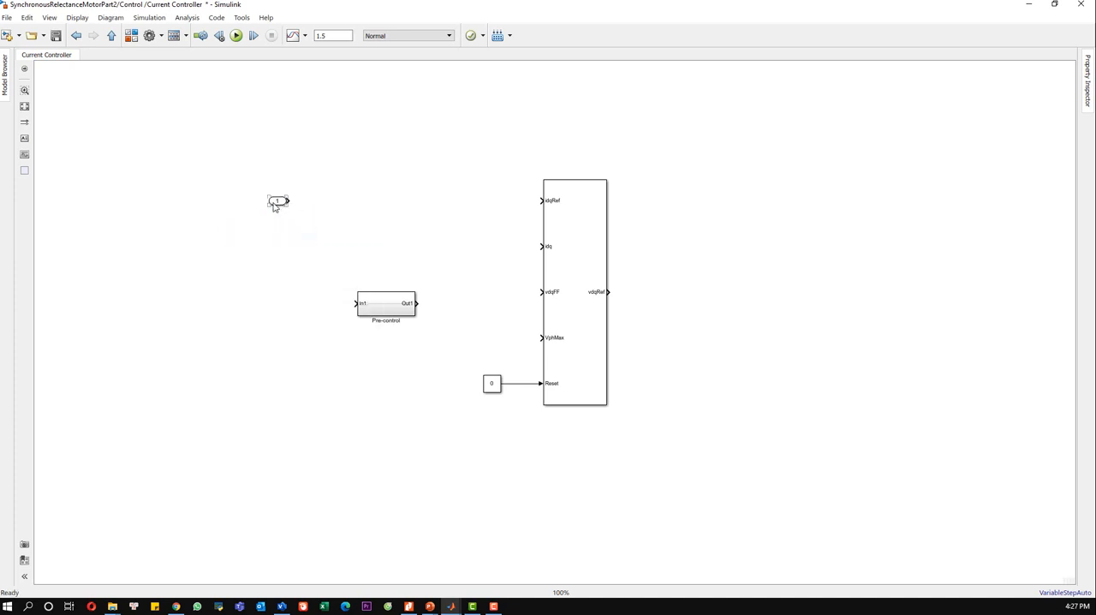
pyautogui.scroll(1, 299, 221)
pyautogui.hotkey('ctrl', 'a')
pyautogui.press('BackSpace')
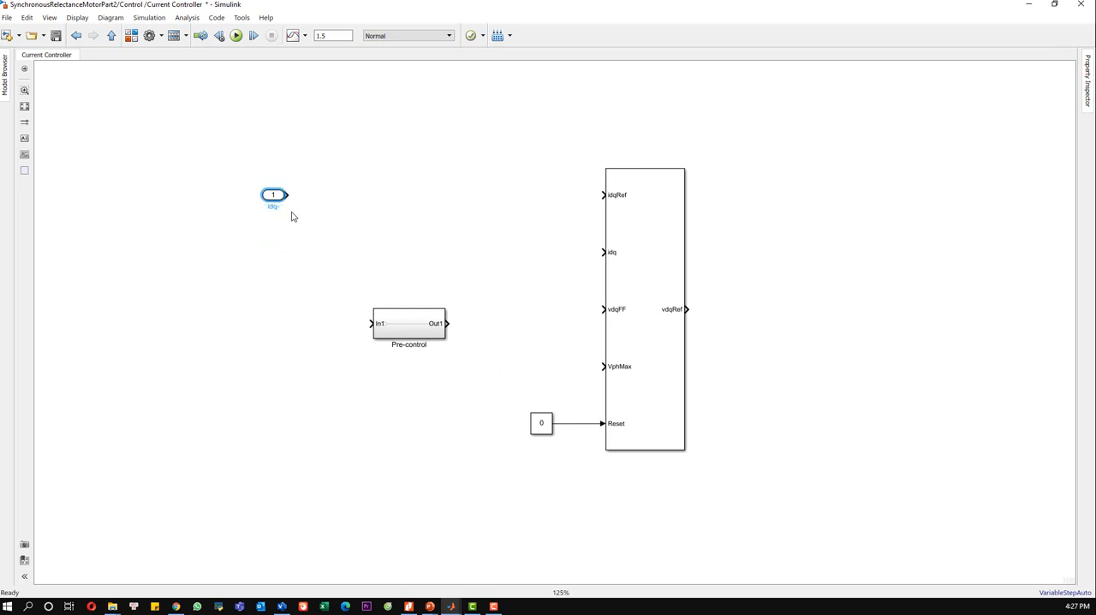
pyautogui.write('idq_ref')
pyautogui.click(314, 234)
pyautogui.moveTo(287, 194); pyautogui.dragTo(601, 192)
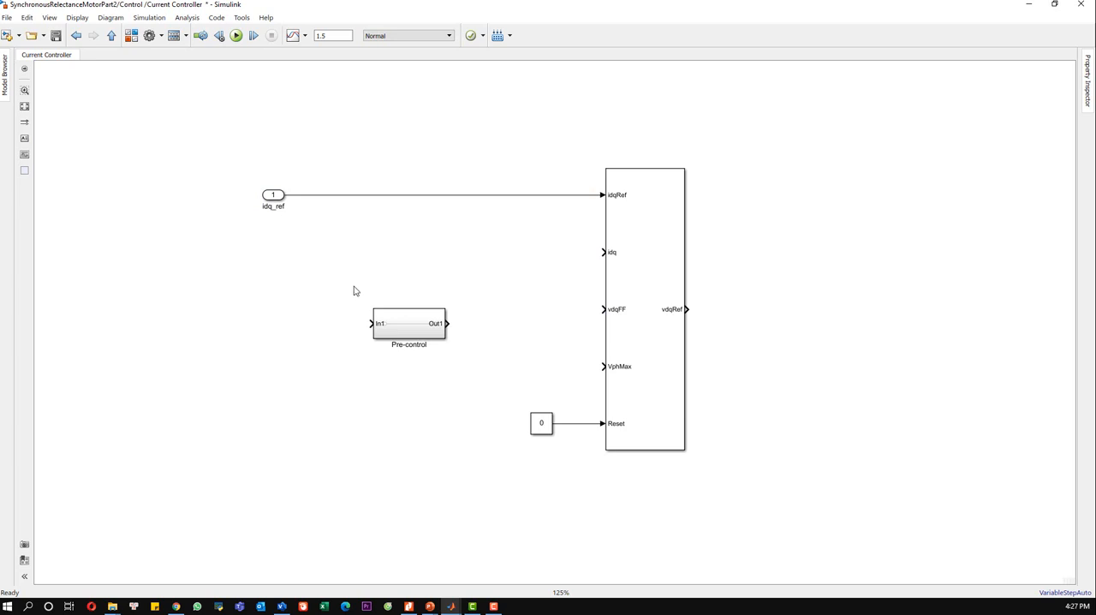
# Step: Add a second input port beside the Pre-control subsystem and name it omega
pyautogui.doubleClick(263, 302)
pyautogui.write('in')
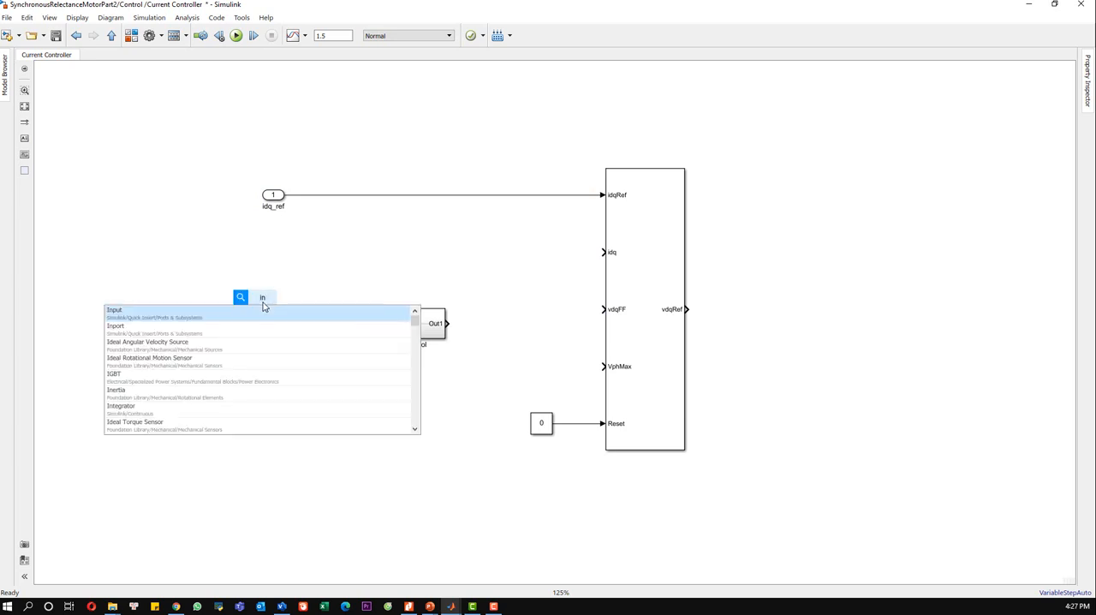
pyautogui.click(217, 319)
pyautogui.moveTo(257, 312); pyautogui.dragTo(251, 345)
pyautogui.click(262, 342)
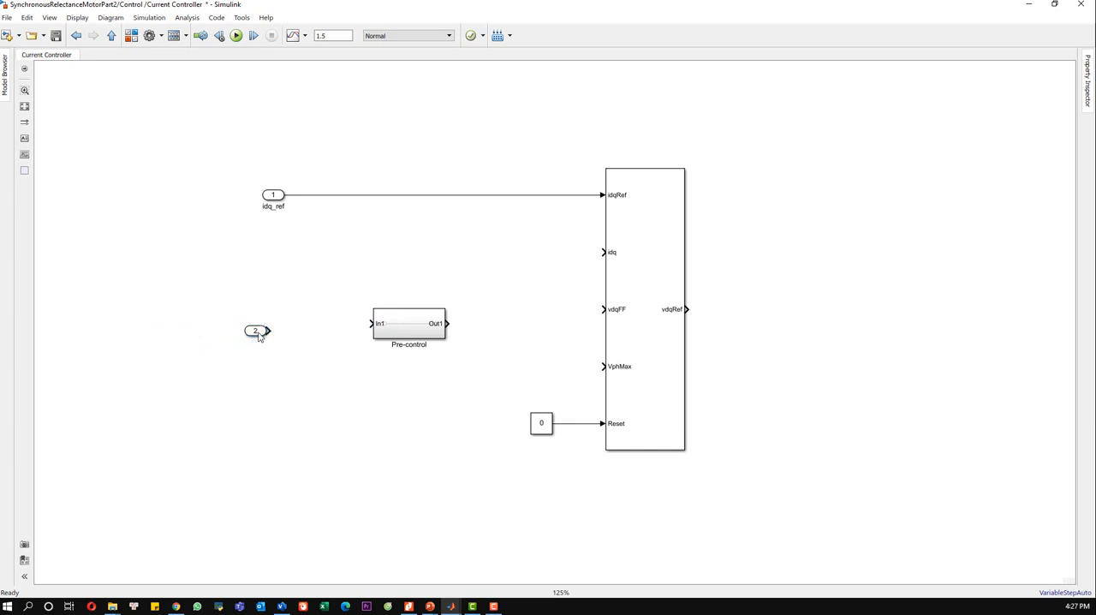
pyautogui.doubleClick(263, 346)
pyautogui.write('omega')
pyautogui.click(386, 377)
# Step: Open the Pre-control subsystem and delete its default input port, output port and connecting line
pyautogui.click(418, 333)
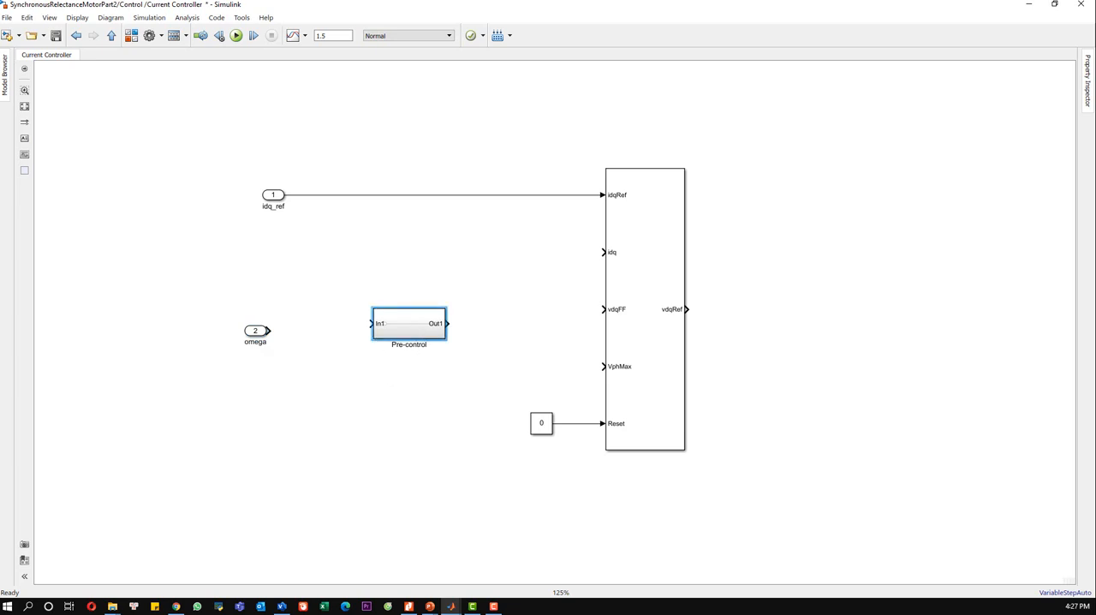
pyautogui.doubleClick(404, 312)
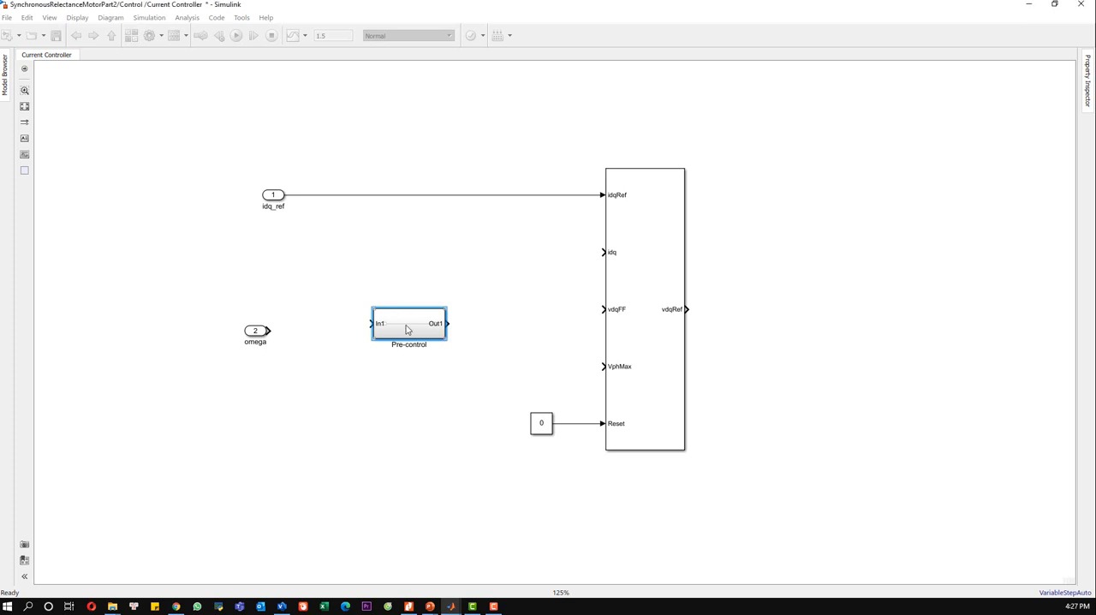
pyautogui.scroll(2, 548, 357)
pyautogui.moveTo(714, 351); pyautogui.dragTo(292, 254)
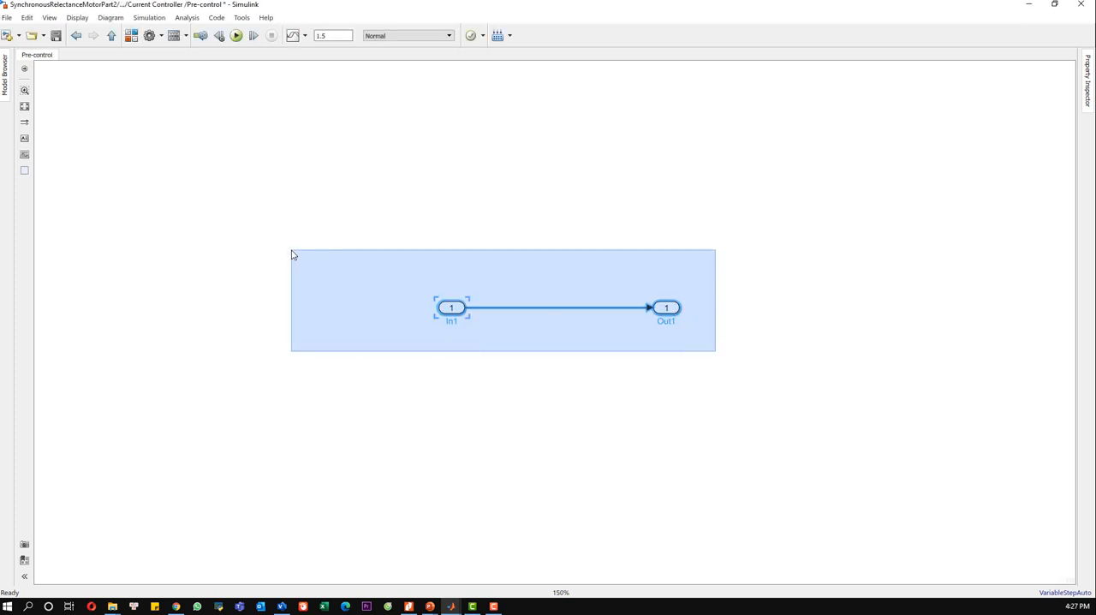
pyautogui.press('Delete')
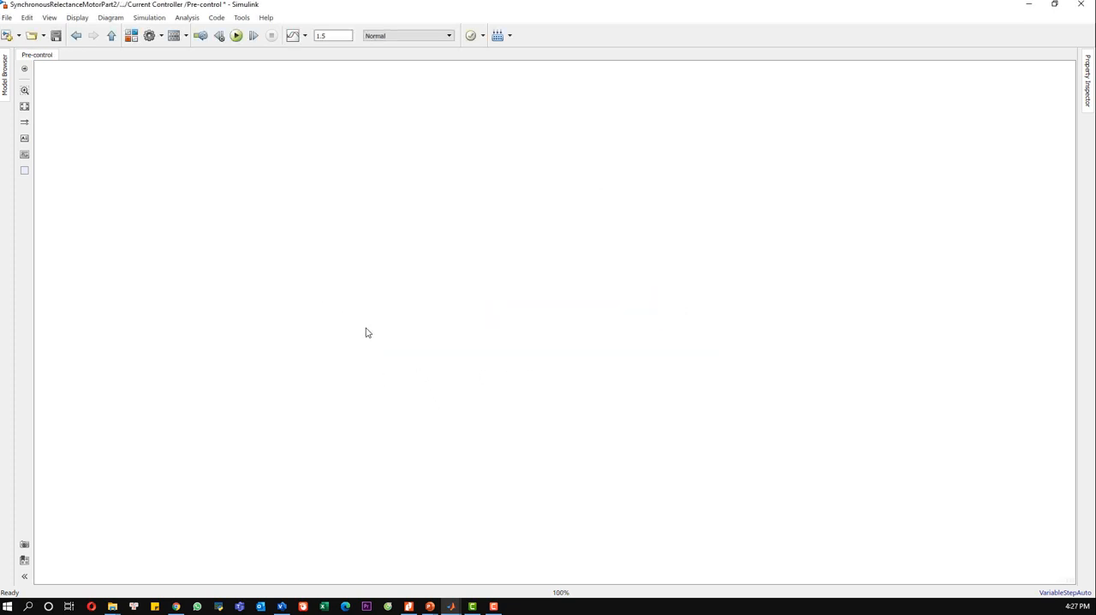
# Step: Add an input port to the empty Pre-control subsystem and name it idq
pyautogui.doubleClick(365, 332)
pyautogui.write('input')
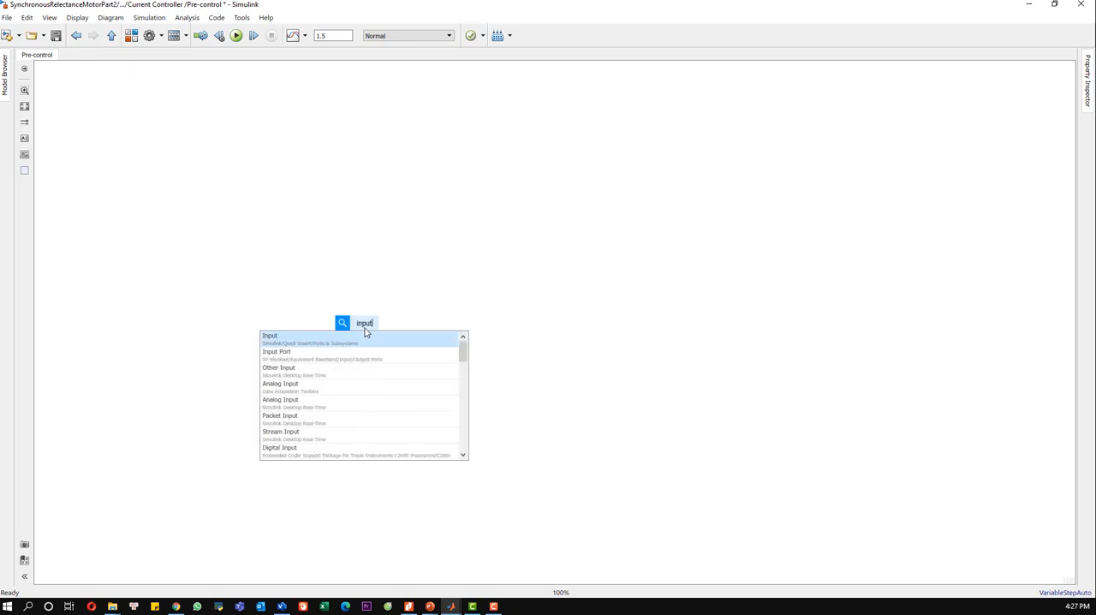
pyautogui.click(359, 338)
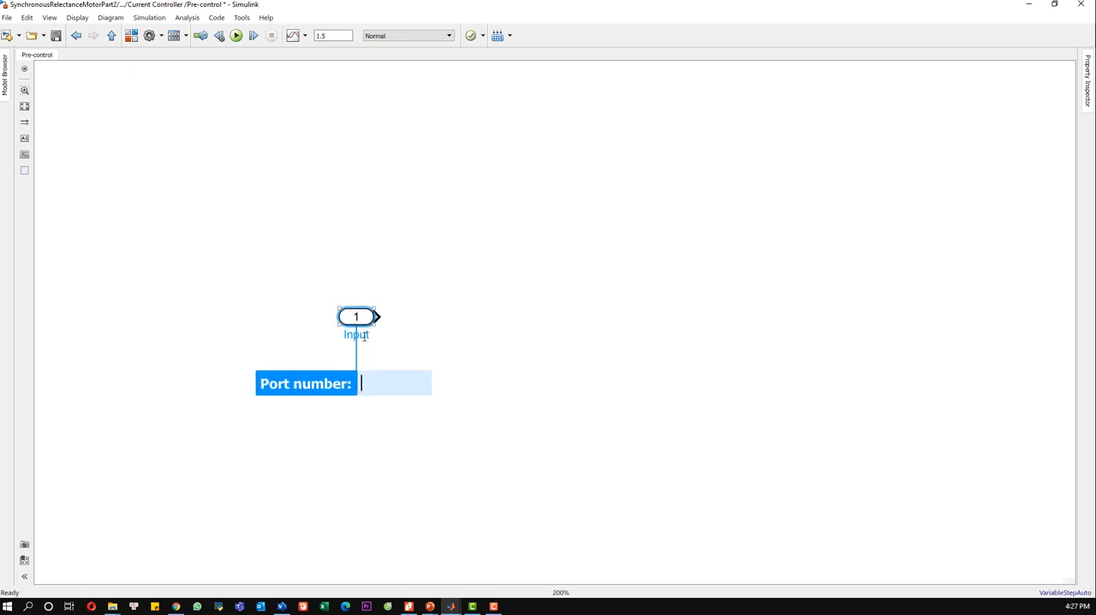
pyautogui.click(363, 336)
pyautogui.hotkey('ctrl', 'a')
pyautogui.write('i')
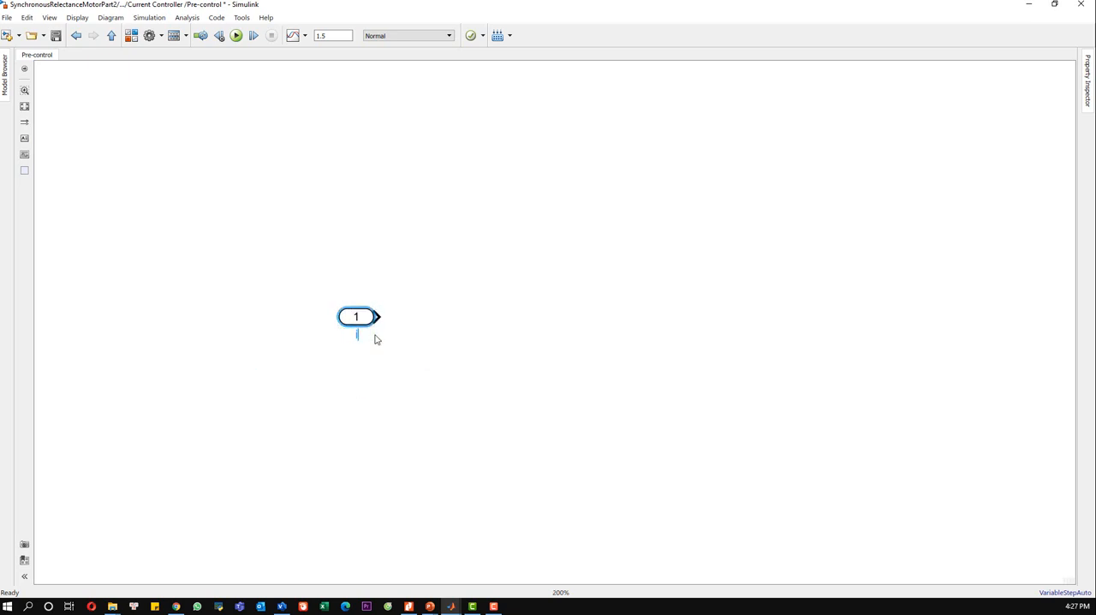
pyautogui.write('dq')
pyautogui.click(317, 315)
# Step: Add a Selector block from Simulink Signal Routing beside the idq input port
pyautogui.hotkey('alt', 'Tab')
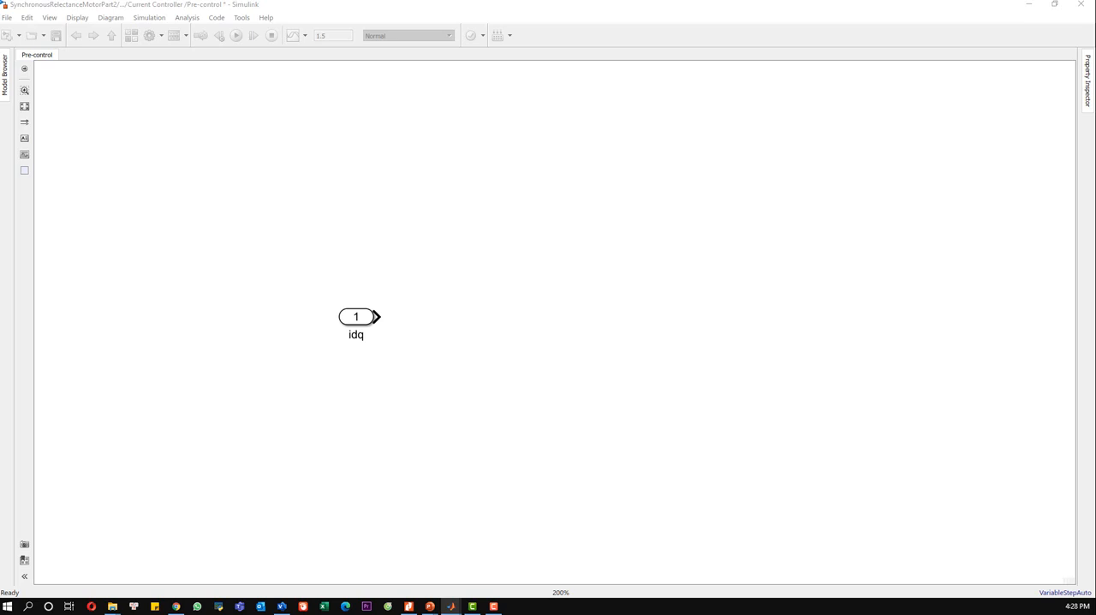
pyautogui.click(491, 343)
pyautogui.write('d')
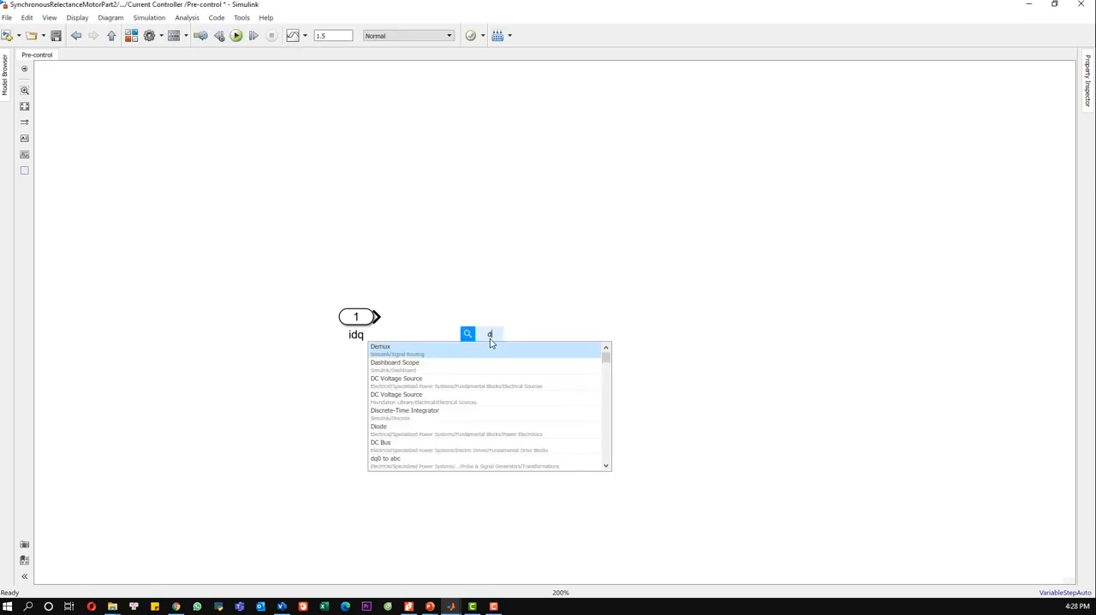
pyautogui.press('BackSpace')
pyautogui.write('selector')
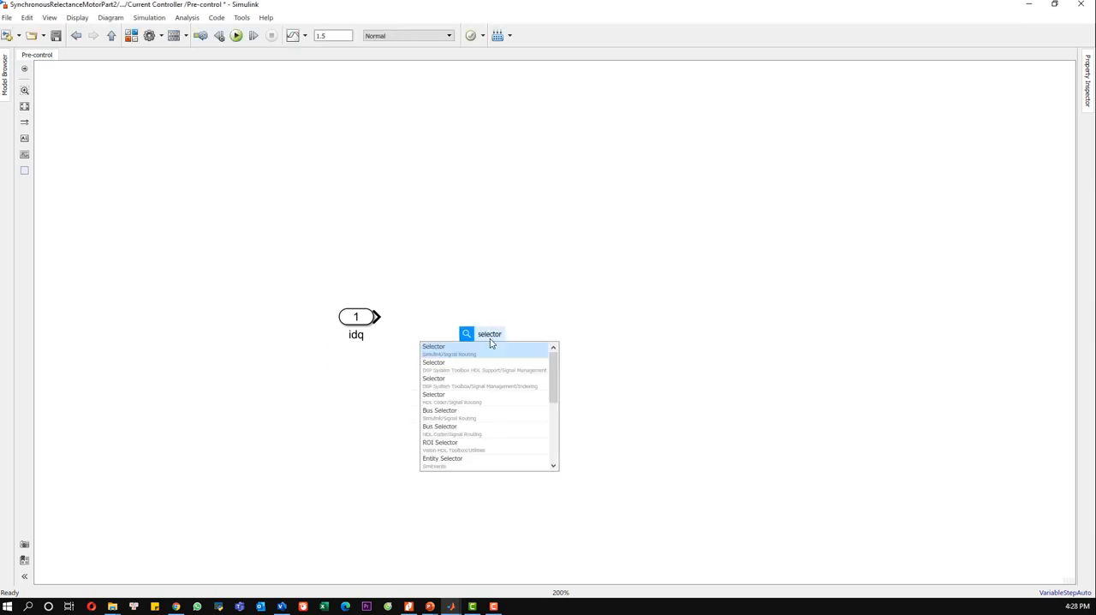
pyautogui.click(465, 348)
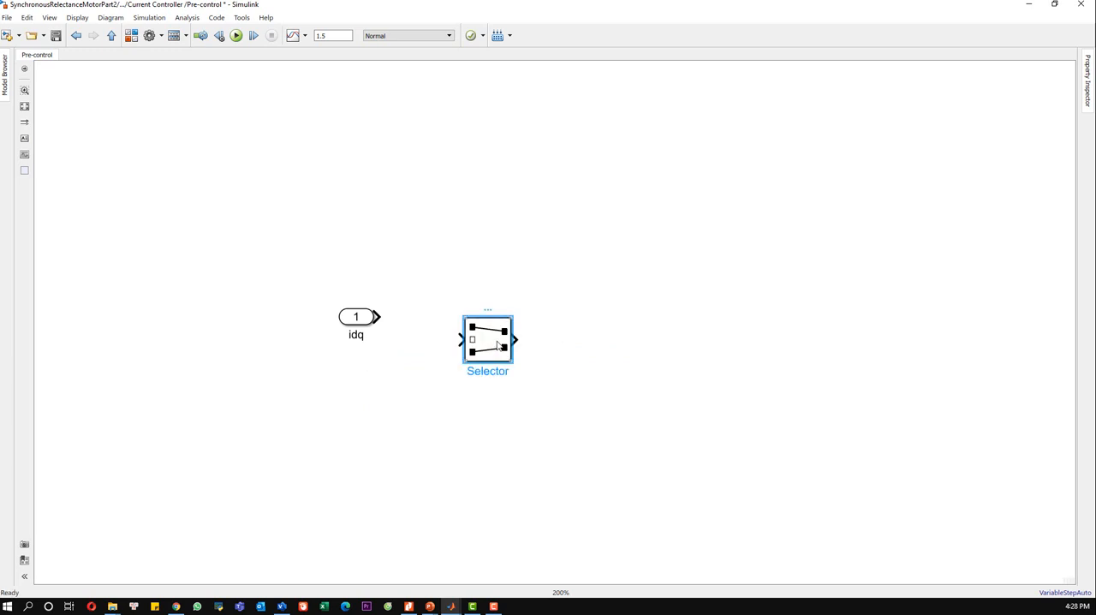
# Step: Set the Selector block's index to 2, align it with the idq input port and connect idq to its input
pyautogui.doubleClick(498, 345)
pyautogui.click(681, 339)
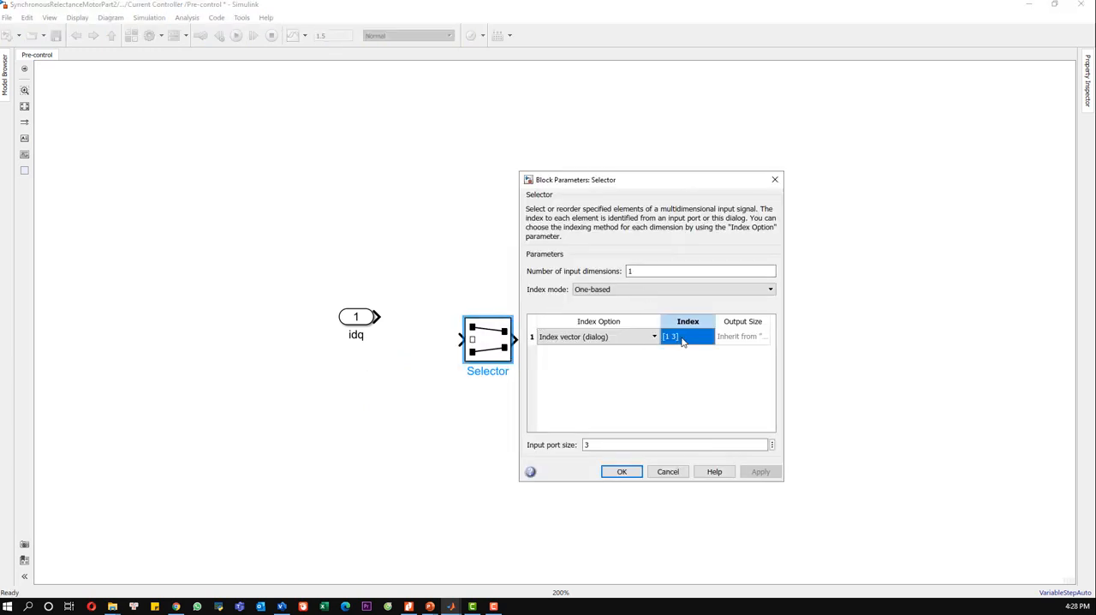
pyautogui.click(691, 337)
pyautogui.write('2')
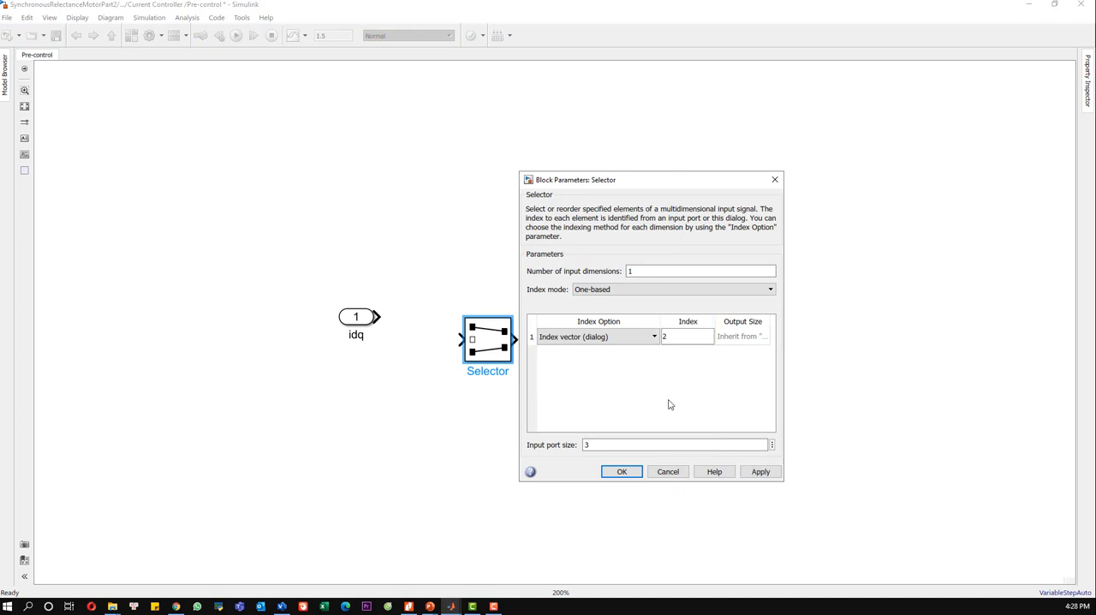
pyautogui.click(760, 470)
pyautogui.click(622, 471)
pyautogui.moveTo(488, 352); pyautogui.dragTo(465, 328)
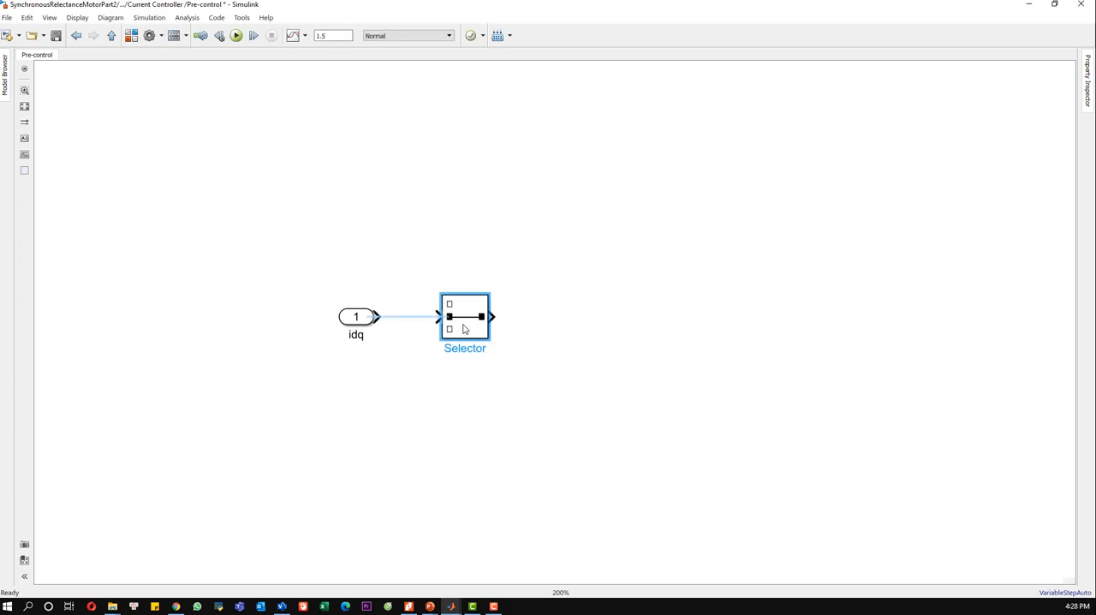
pyautogui.click(435, 317)
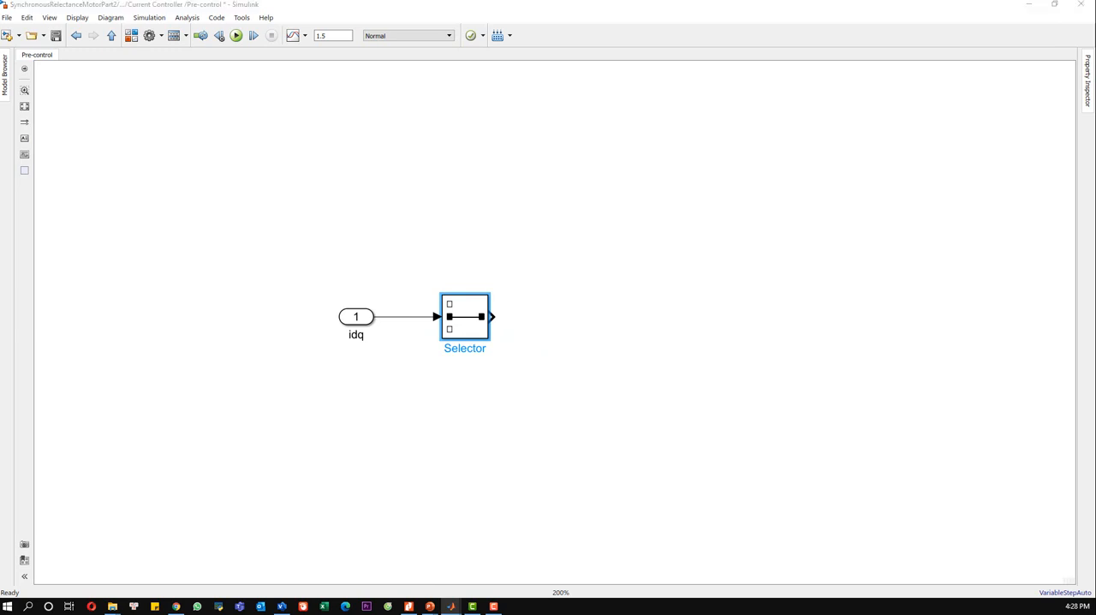
# Step: Review the Selector block's parameters and move the idq input port farther away from it
pyautogui.doubleClick(466, 319)
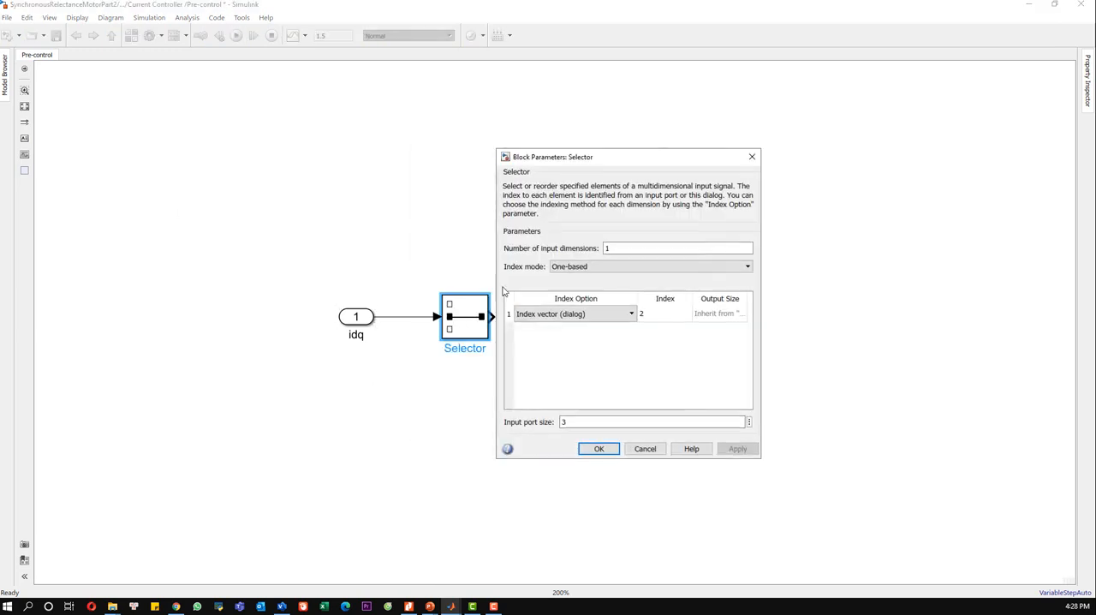
pyautogui.click(598, 449)
pyautogui.click(567, 430)
pyautogui.moveTo(354, 322); pyautogui.dragTo(283, 326)
pyautogui.click(465, 406)
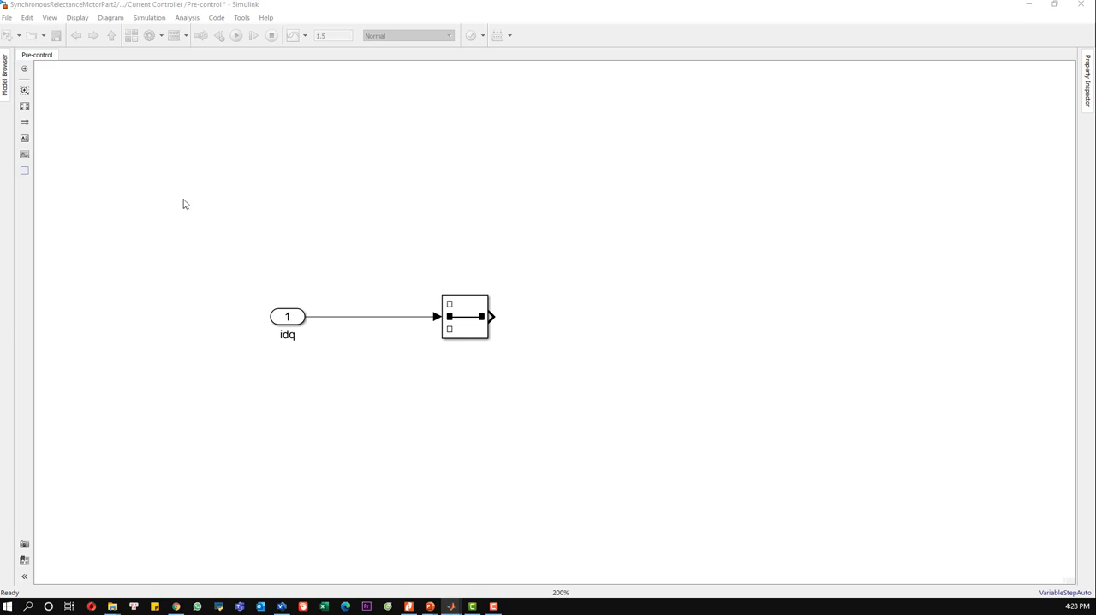
# Step: Place a copy of the Selector block below the original and review the original's parameters
pyautogui.click(470, 327)
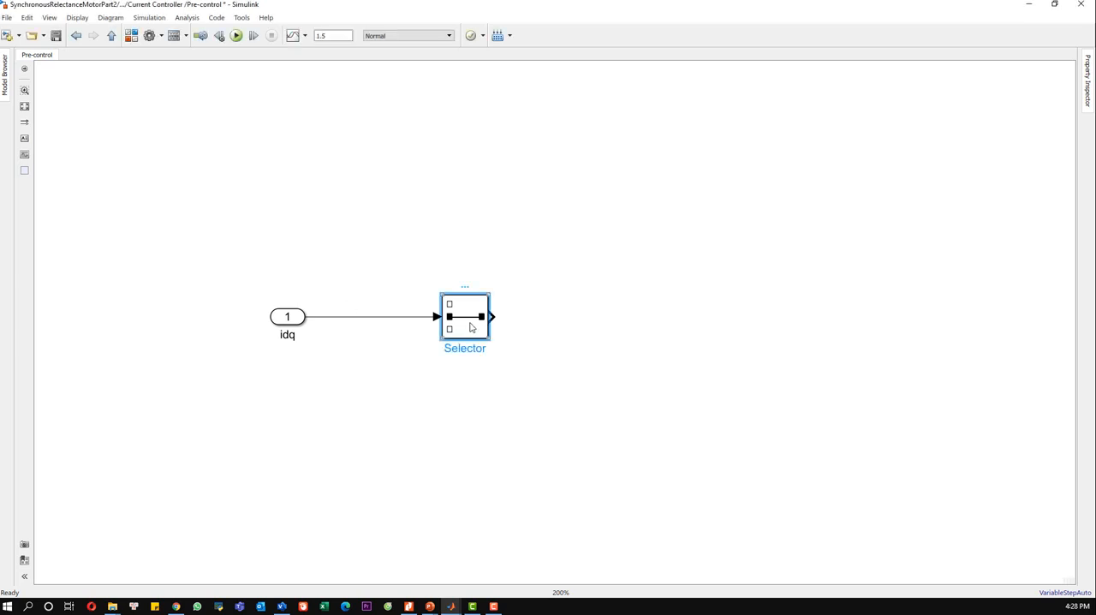
pyautogui.click(448, 408)
pyautogui.hotkey('ctrl', 'v')
pyautogui.click(462, 309)
pyautogui.doubleClick(462, 314)
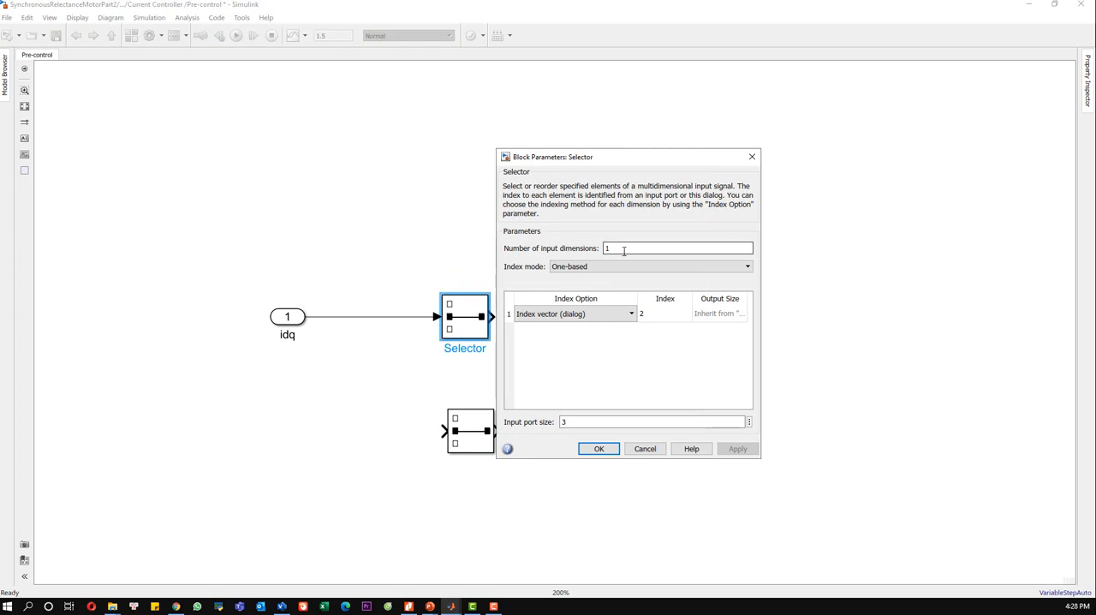
pyautogui.click(752, 157)
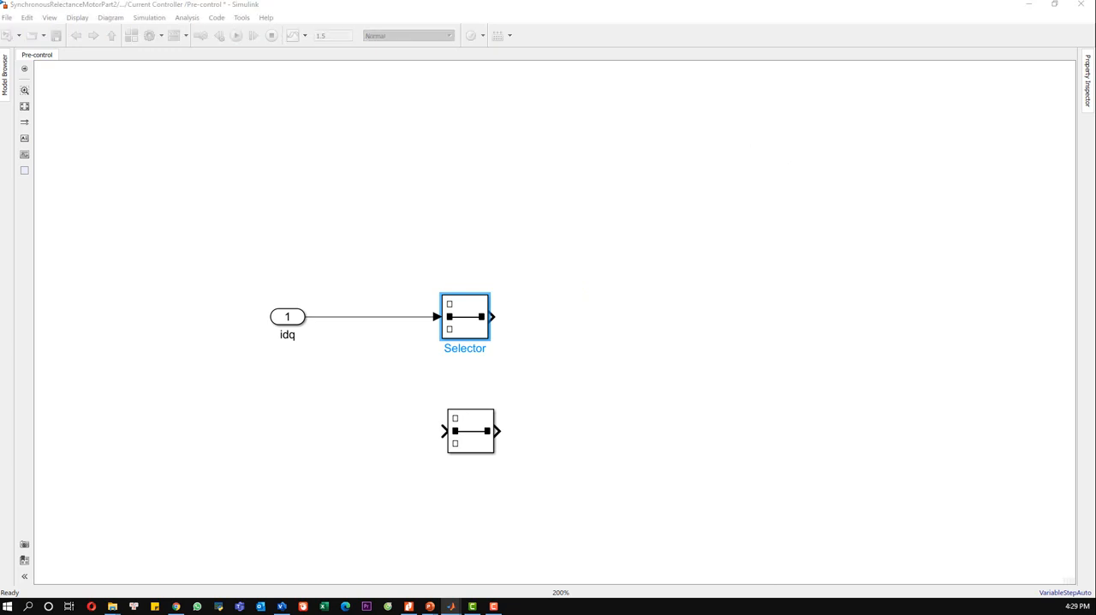
# Step: Set the lower Selector's index to 1 and its input port size to 2
pyautogui.doubleClick(459, 440)
pyautogui.moveTo(631, 272); pyautogui.dragTo(694, 173)
pyautogui.click(732, 322)
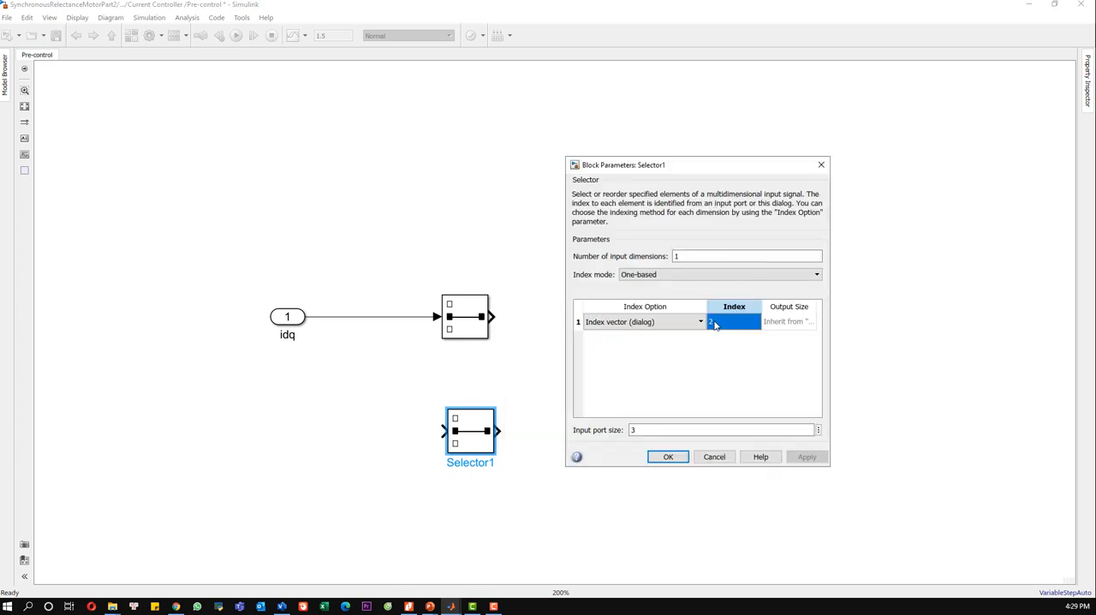
pyautogui.click(712, 321)
pyautogui.write('1')
pyautogui.click(663, 430)
pyautogui.write('2')
pyautogui.click(804, 457)
pyautogui.click(668, 456)
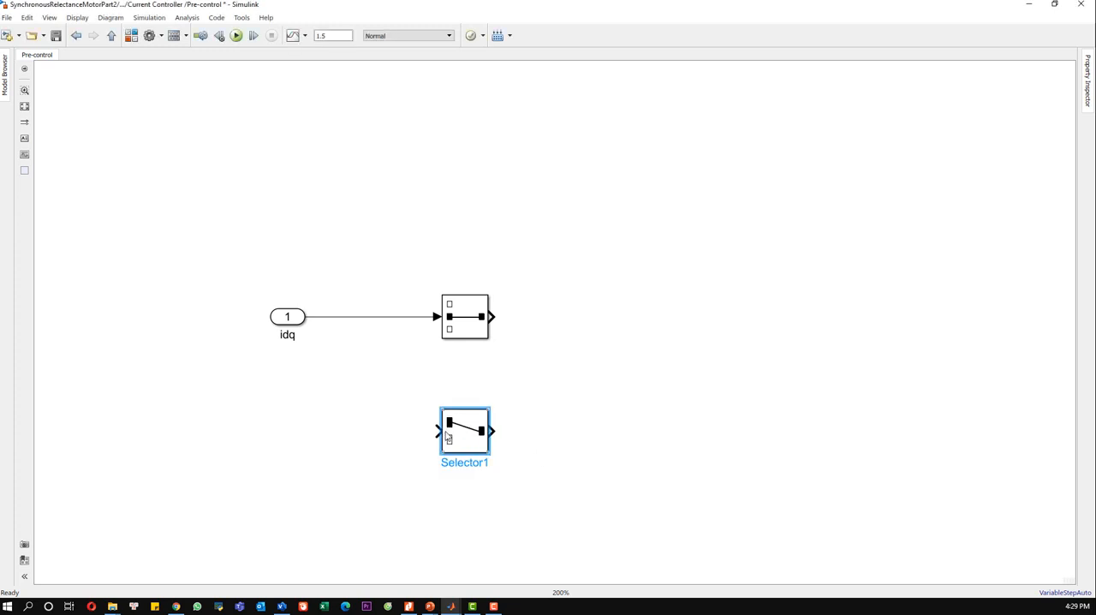
# Step: Branch the idq signal to the lower Selector and set the upper Selector's input port size to 2
pyautogui.moveTo(442, 431); pyautogui.dragTo(349, 316)
pyautogui.click(472, 322)
pyautogui.doubleClick(472, 322)
pyautogui.doubleClick(660, 421)
pyautogui.write('2')
pyautogui.click(736, 449)
pyautogui.click(609, 448)
pyautogui.click(540, 345)
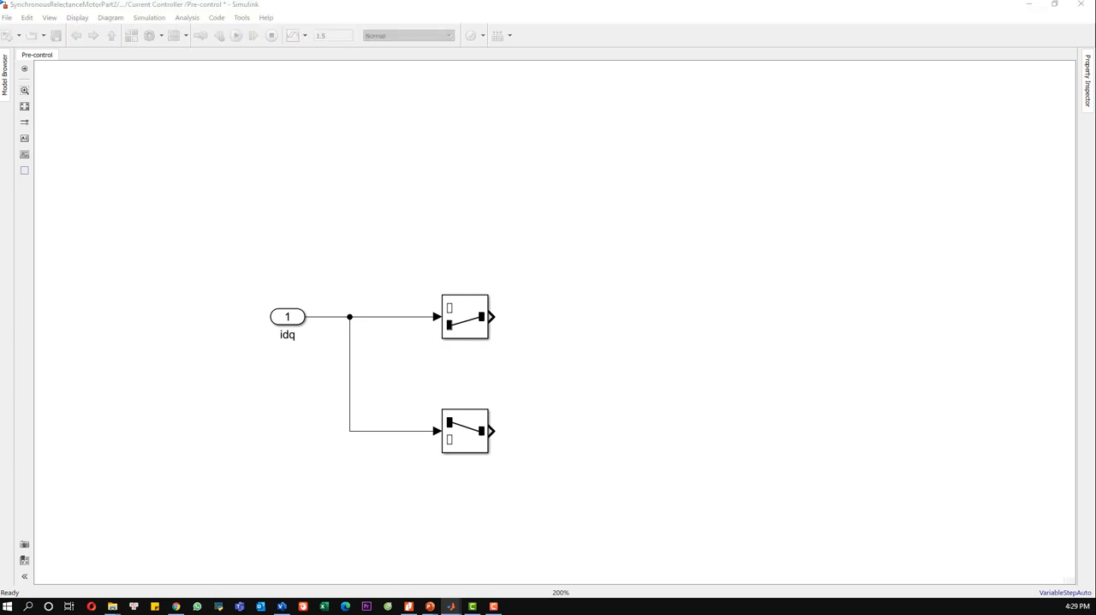
# Step: Add a Product block and connect the upper Selector's output to its first input
pyautogui.doubleClick(622, 377)
pyautogui.write('product')
pyautogui.click(631, 384)
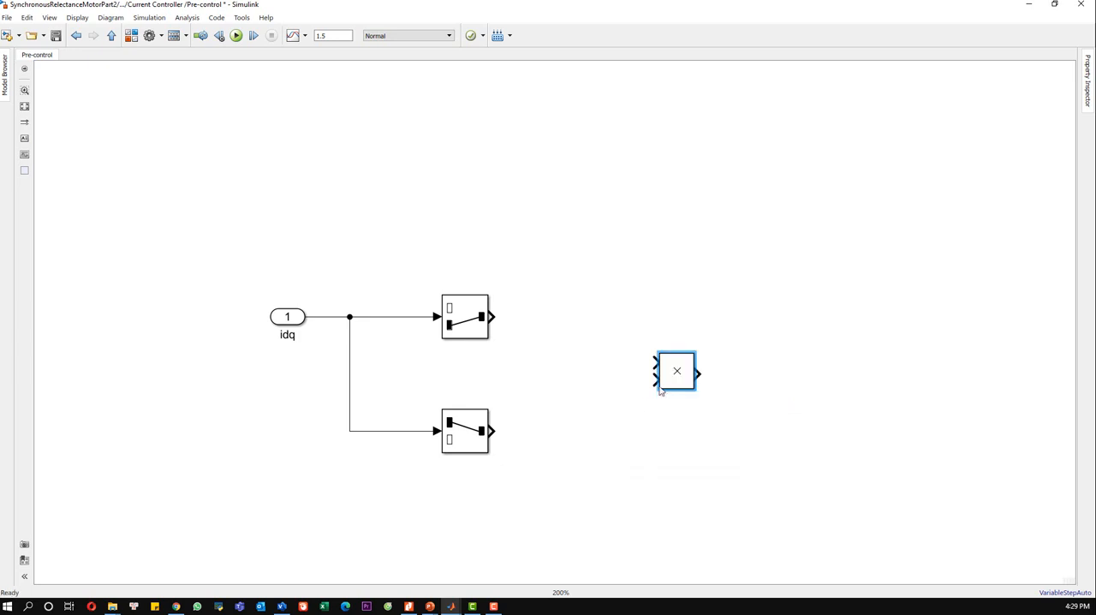
pyautogui.moveTo(681, 373); pyautogui.dragTo(687, 325)
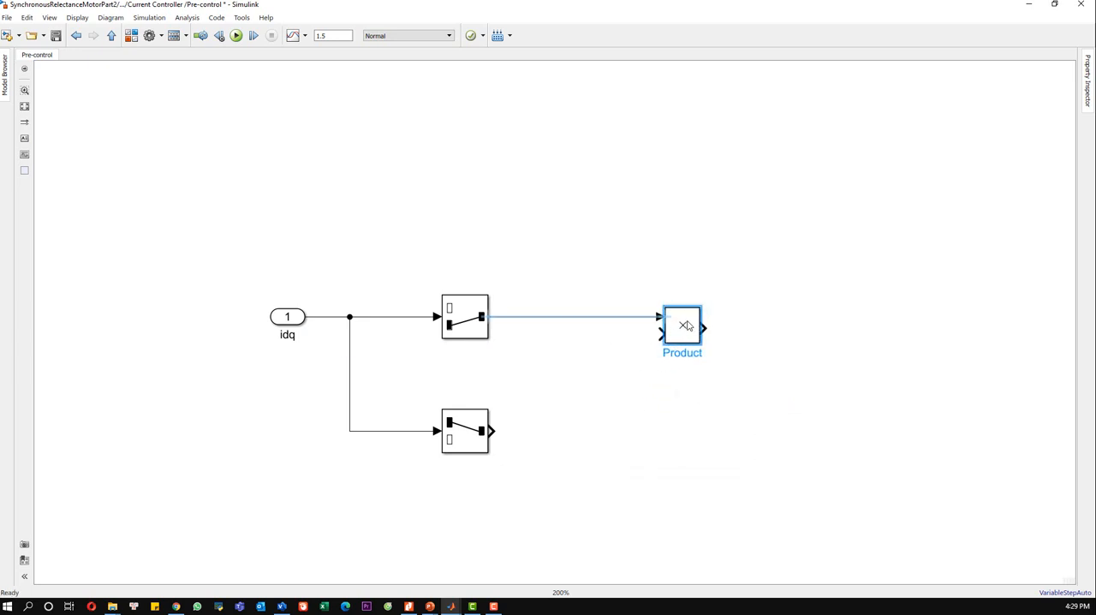
pyautogui.click(646, 374)
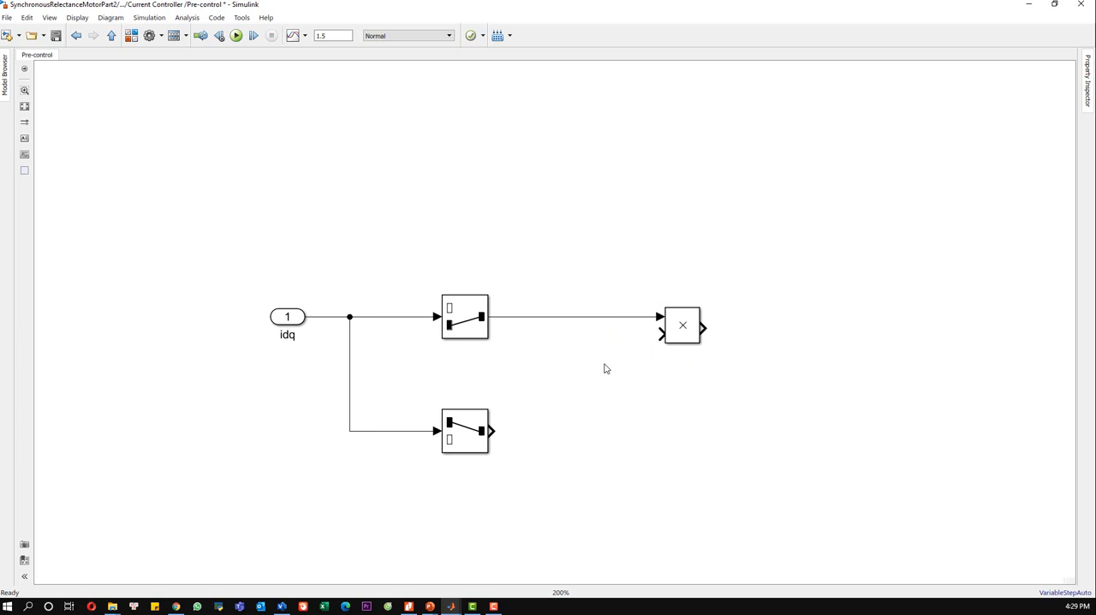
# Step: Add a second input port named omega and connect it to the Product block's second input
pyautogui.write('input')
pyautogui.press('Return')
pyautogui.moveTo(621, 362); pyautogui.dragTo(660, 333)
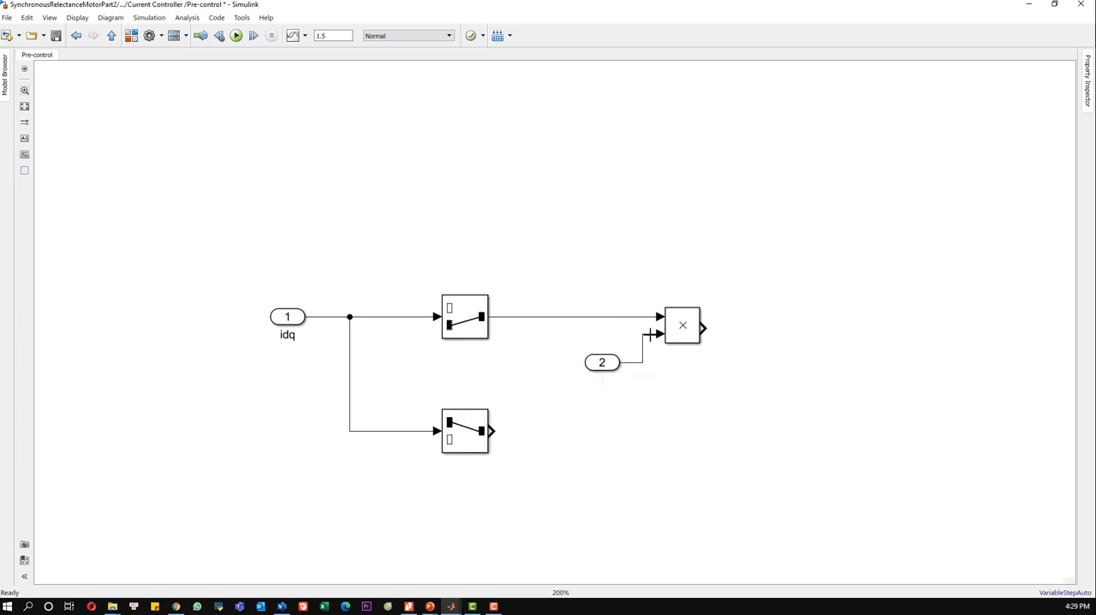
pyautogui.click(608, 366)
pyautogui.doubleClick(609, 378)
pyautogui.write('omega')
pyautogui.click(639, 400)
# Step: Duplicate the Product block below the first and connect the lower Selector and the omega port to its inputs
pyautogui.click(678, 333)
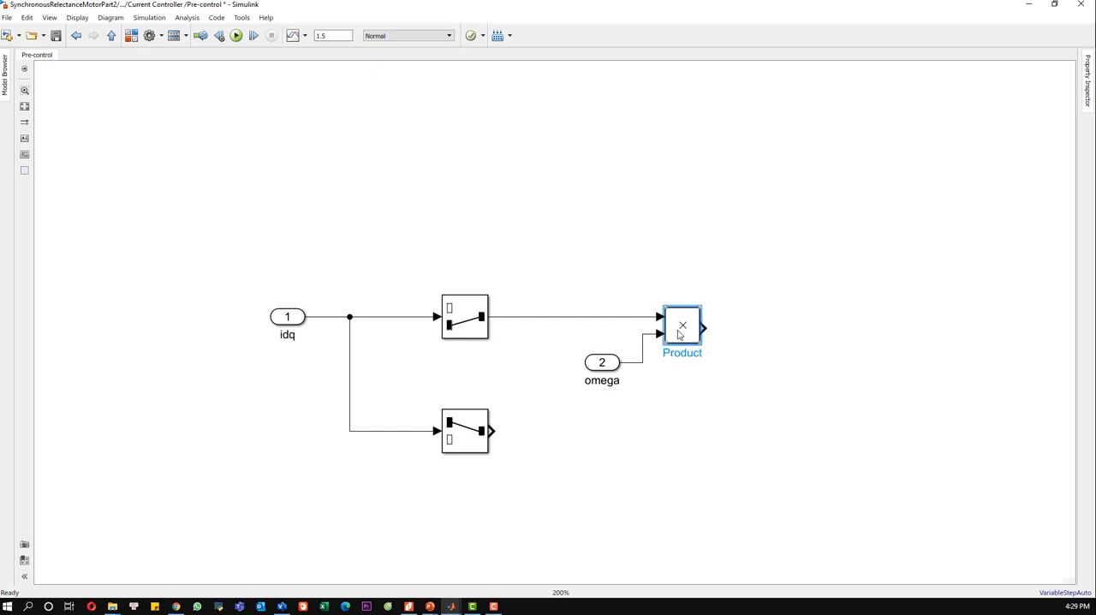
pyautogui.click(677, 424)
pyautogui.hotkey('ctrl', 'v')
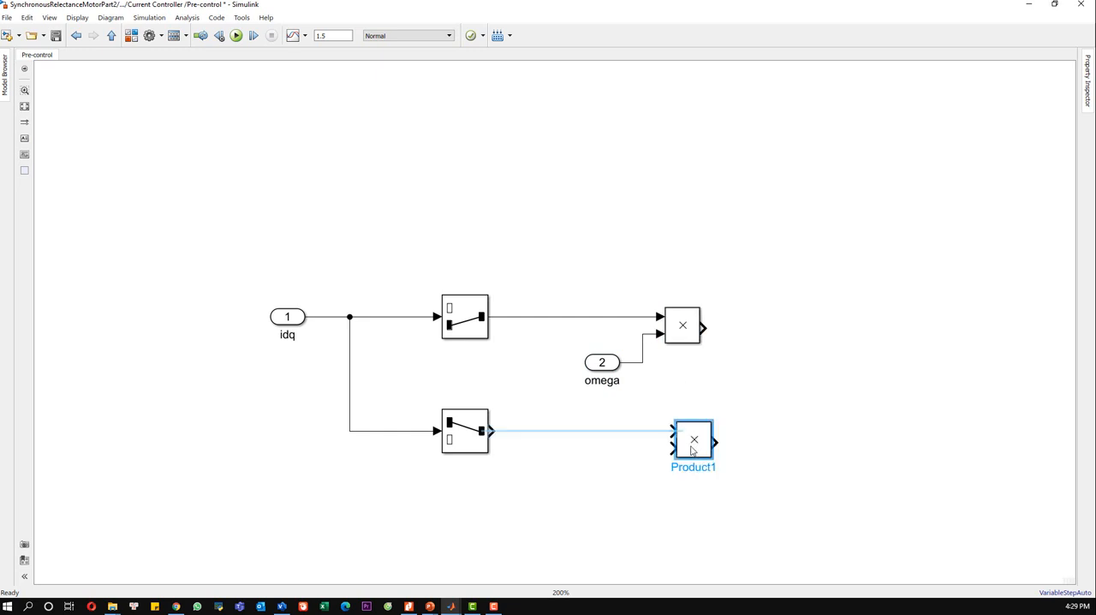
pyautogui.moveTo(597, 365); pyautogui.dragTo(579, 365)
pyautogui.click(634, 382)
pyautogui.click(668, 430)
pyautogui.moveTo(670, 430); pyautogui.dragTo(492, 430)
pyautogui.moveTo(671, 449); pyautogui.dragTo(571, 385)
pyautogui.click(678, 389)
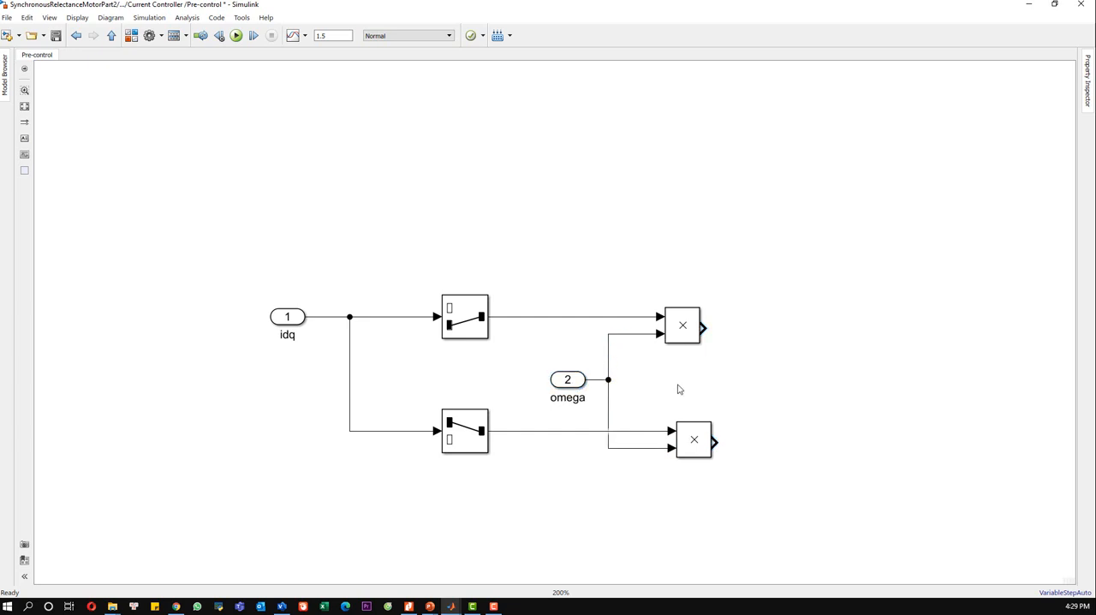
# Step: Add a Gain block to the upper Product's output and a copy of it to the lower Product's output
pyautogui.doubleClick(789, 338)
pyautogui.write('gain')
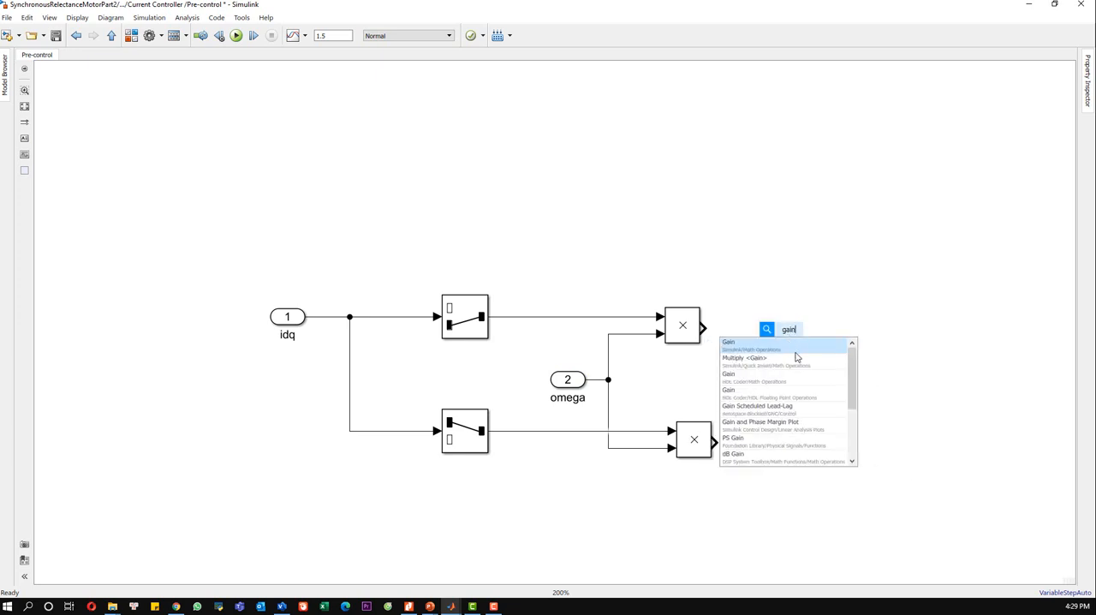
pyautogui.press('Return')
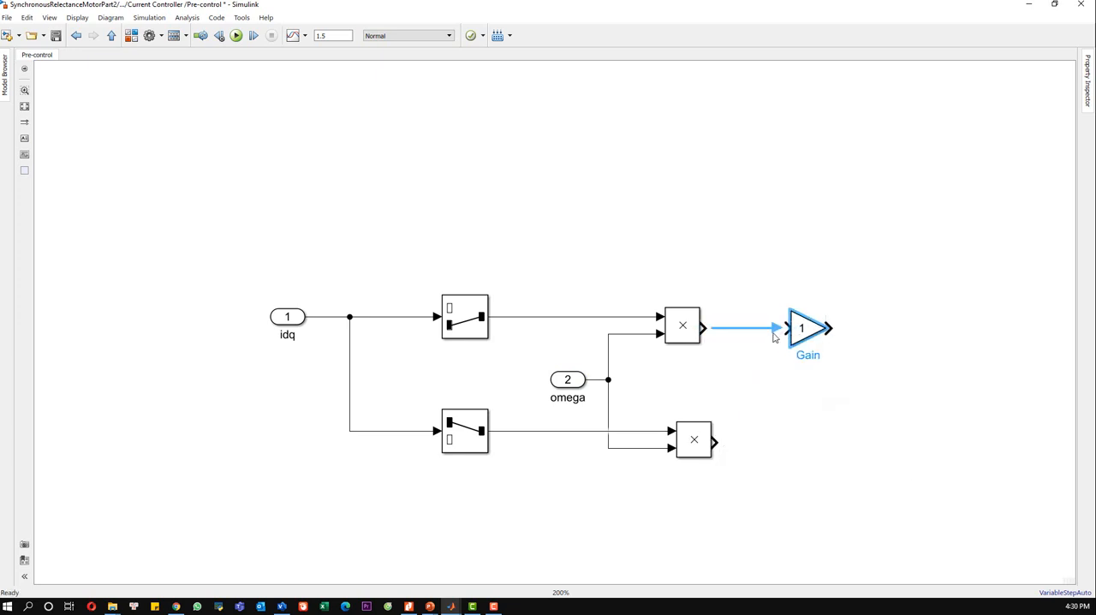
pyautogui.moveTo(864, 385); pyautogui.dragTo(756, 294)
pyautogui.hotkey('ctrl', 'c')
pyautogui.hotkey('ctrl', 'v')
pyautogui.moveTo(928, 467); pyautogui.dragTo(820, 443)
# Step: Set the upper Gain block's gain to Lq
pyautogui.click(801, 325)
pyautogui.doubleClick(801, 326)
pyautogui.write('(')
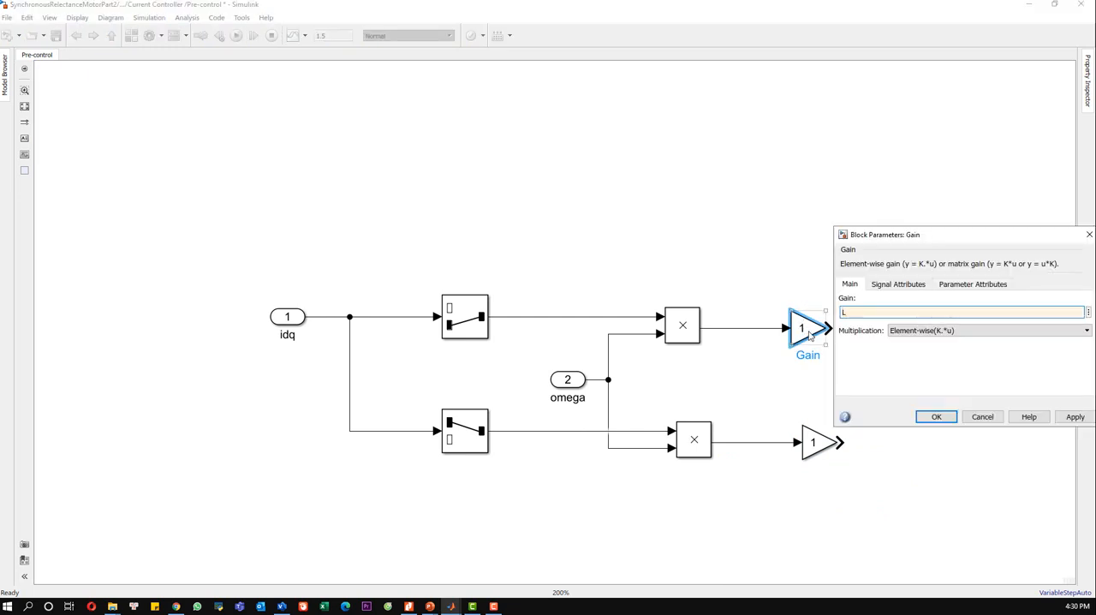
pyautogui.write('q')
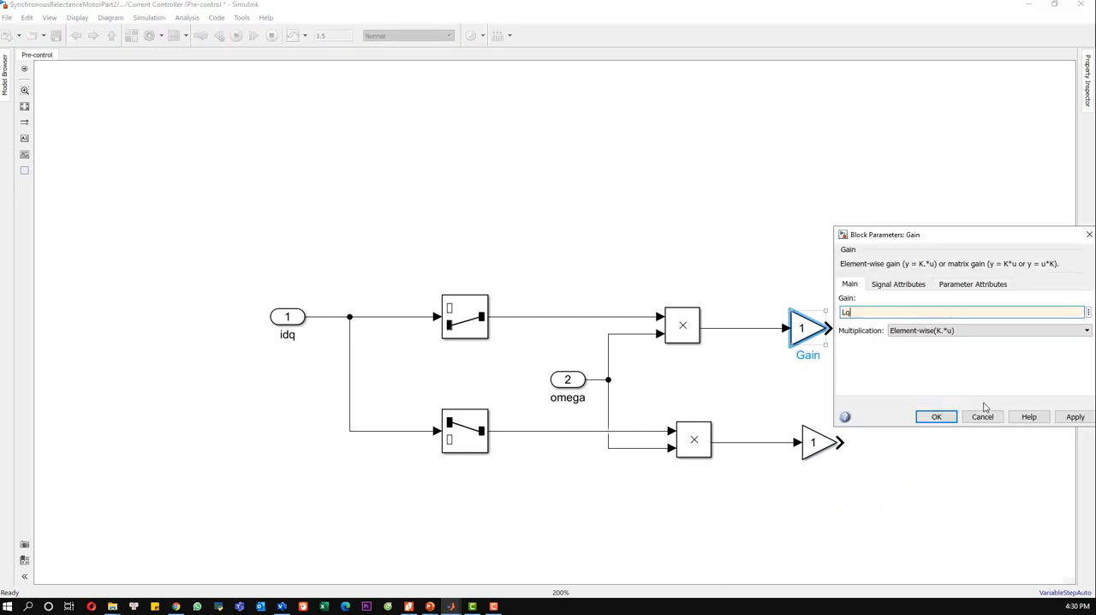
pyautogui.click(928, 412)
# Step: Set the lower Gain block's gain to Ld
pyautogui.doubleClick(822, 441)
pyautogui.doubleClick(575, 426)
pyautogui.write('Ld')
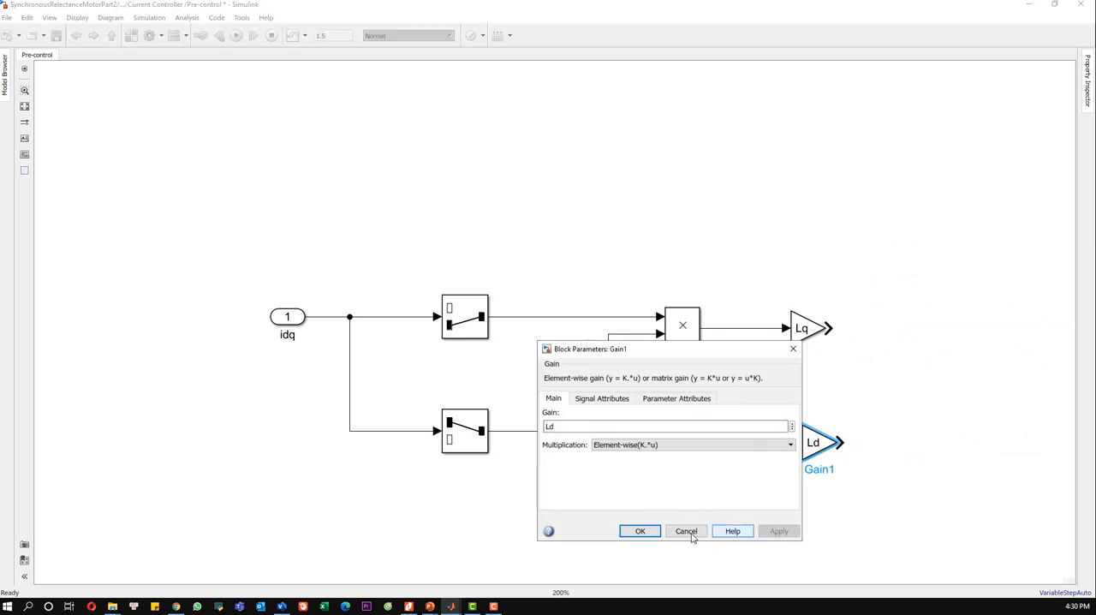
pyautogui.click(640, 531)
# Step: Add a Gain block with a gain of -1 and connect the Ld gain's output to its input
pyautogui.click(917, 408)
pyautogui.moveTo(917, 408); pyautogui.dragTo(794, 389)
pyautogui.doubleClick(783, 382)
pyautogui.write('gain')
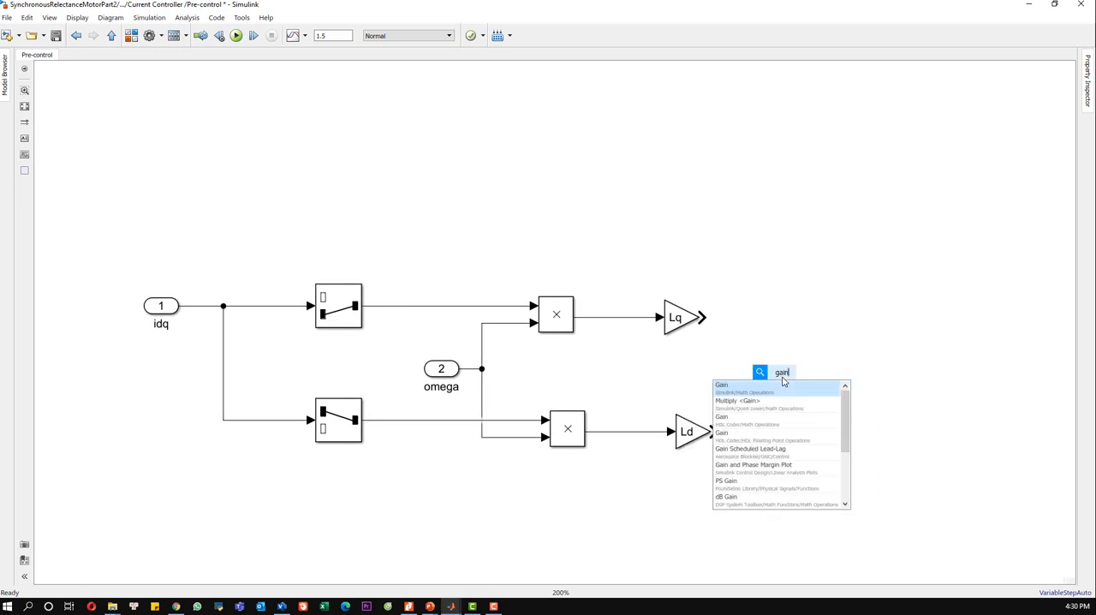
pyautogui.click(782, 387)
pyautogui.write('-1')
pyautogui.press('Return')
pyautogui.moveTo(756, 374); pyautogui.dragTo(722, 425)
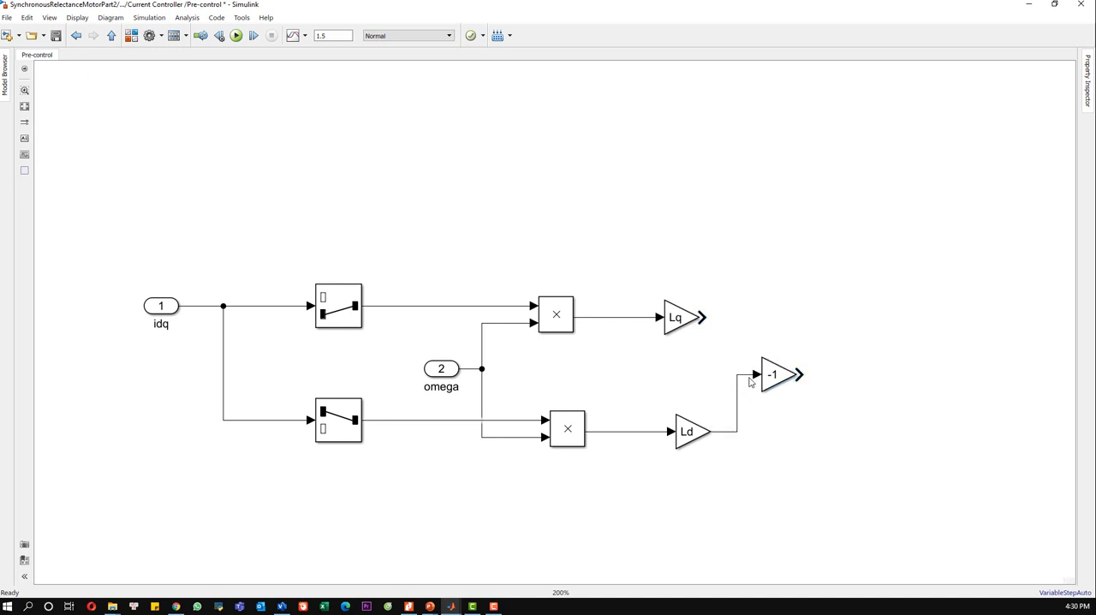
# Step: Add a Mux block and feed it with the outputs of the Lq gain and the -1 gain
pyautogui.doubleClick(855, 388)
pyautogui.write('mux')
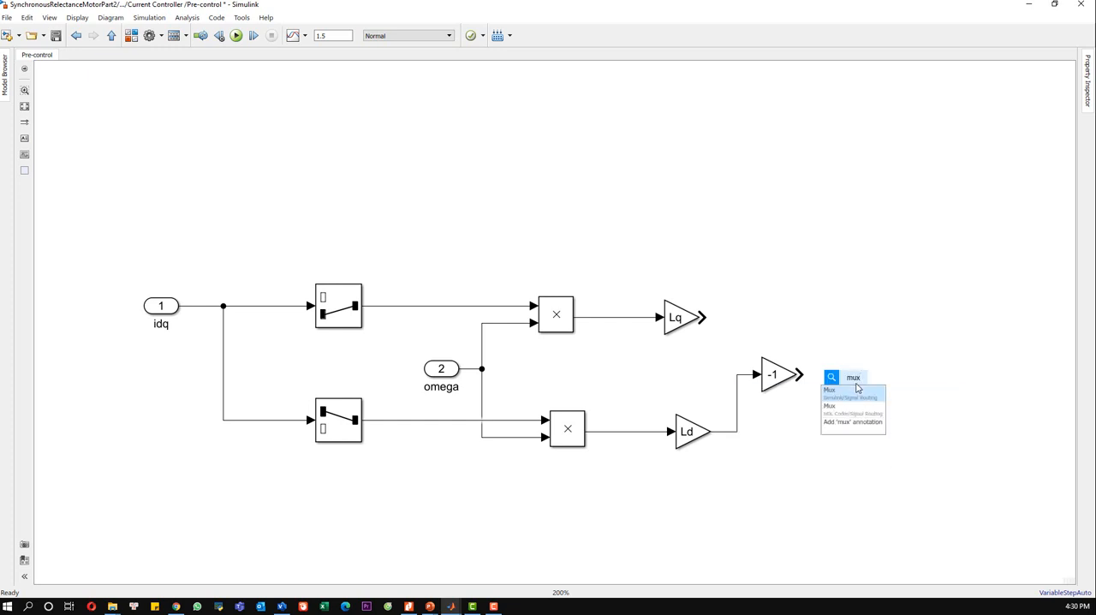
pyautogui.click(860, 402)
pyautogui.moveTo(701, 318); pyautogui.dragTo(857, 369)
pyautogui.click(842, 383)
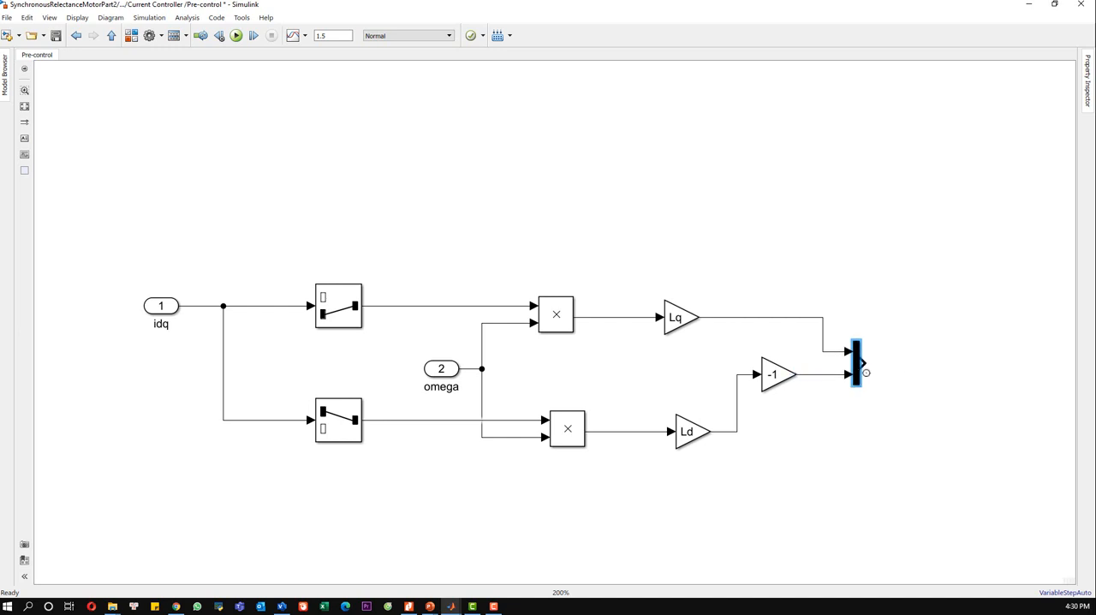
# Step: Add an output port after the Mux, connect it to the Mux output and name it VdqFF
pyautogui.click(904, 364)
pyautogui.doubleClick(904, 364)
pyautogui.write('out')
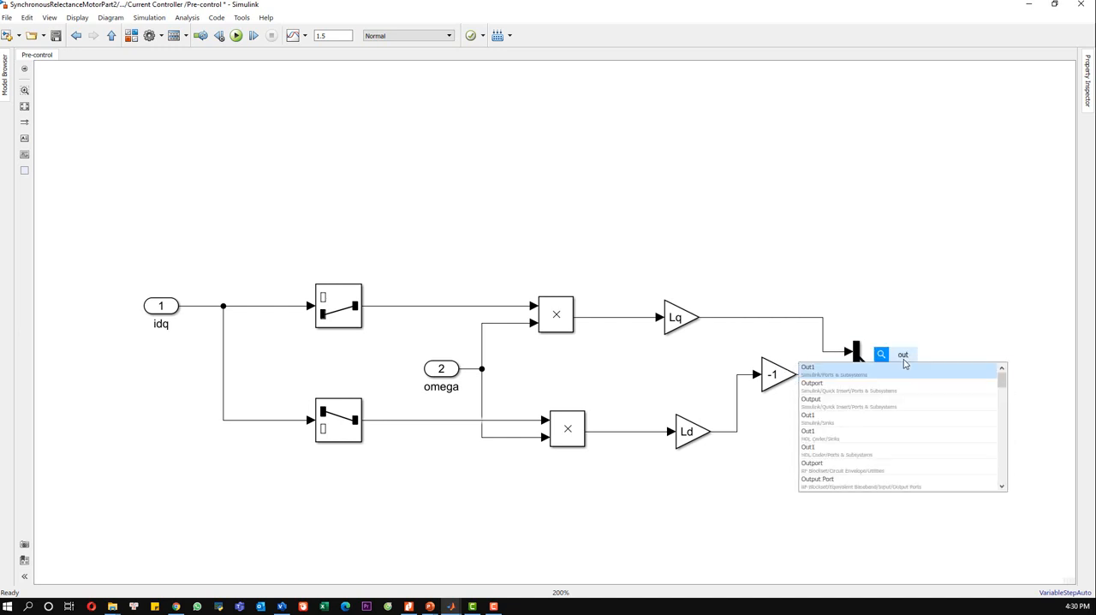
pyautogui.press('Return')
pyautogui.moveTo(903, 366); pyautogui.dragTo(931, 381)
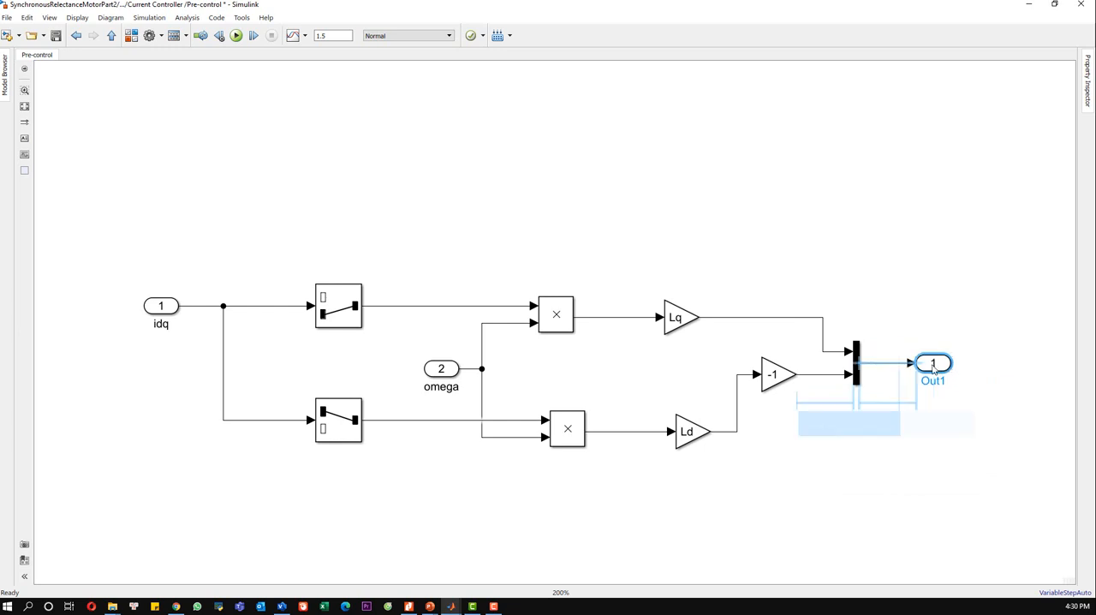
pyautogui.doubleClick(936, 380)
pyautogui.write('VdqFF')
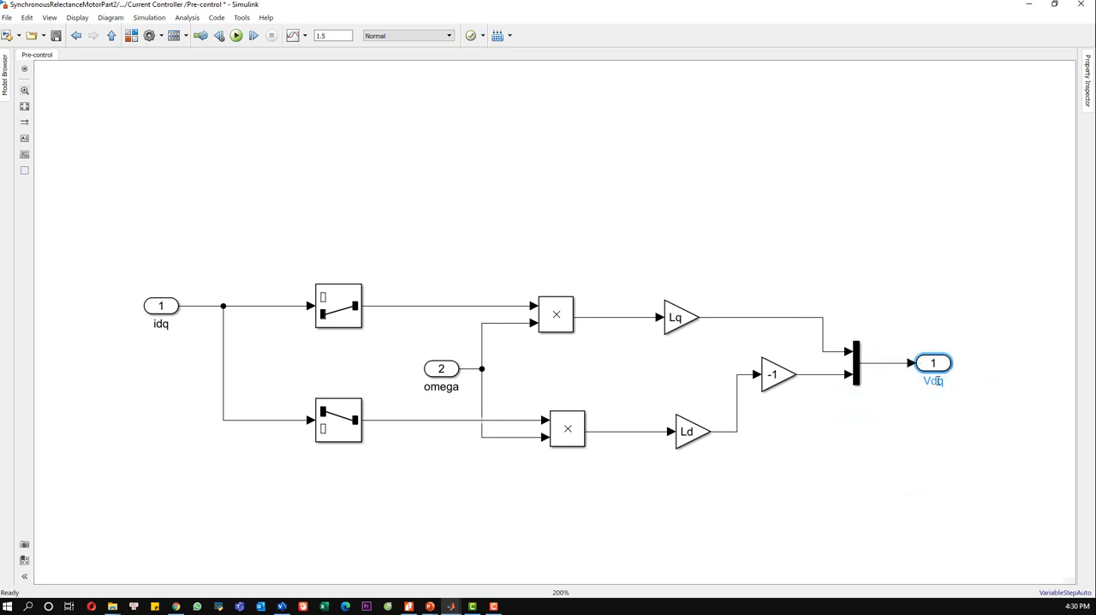
pyautogui.click(941, 434)
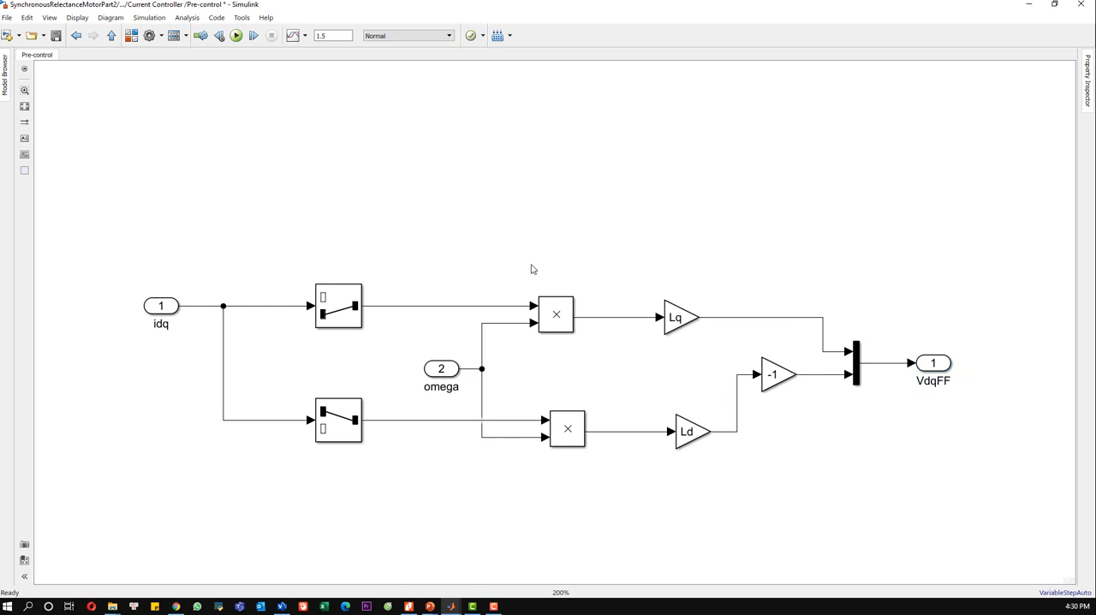
# Step: Return to the Current Controller level and move the Pre-control block closer to the controller block
pyautogui.click(111, 35)
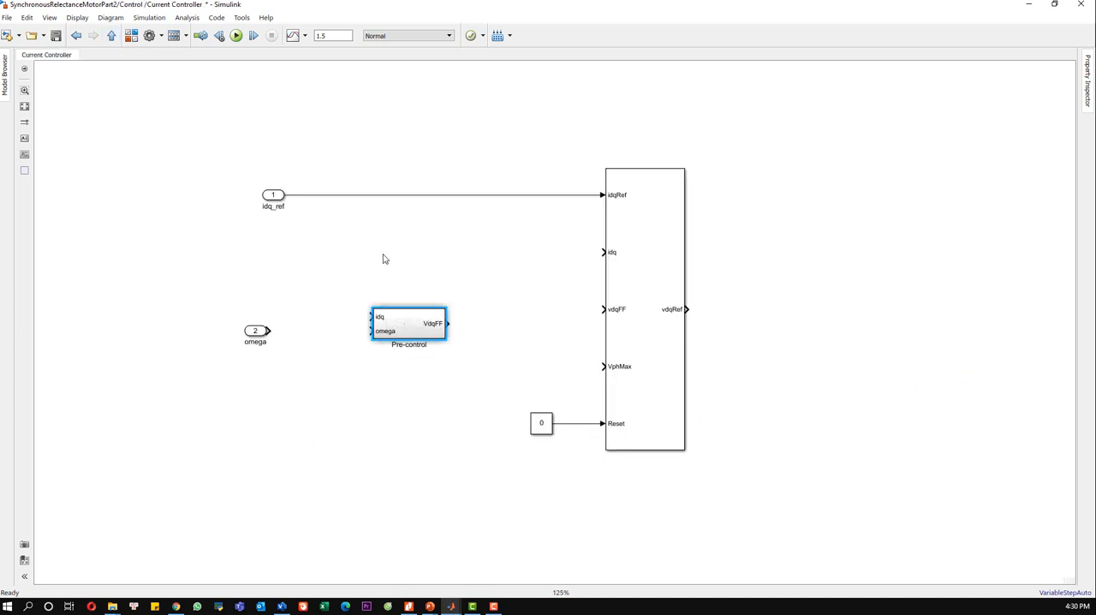
pyautogui.moveTo(407, 324); pyautogui.dragTo(443, 324)
pyautogui.rightClick(442, 324)
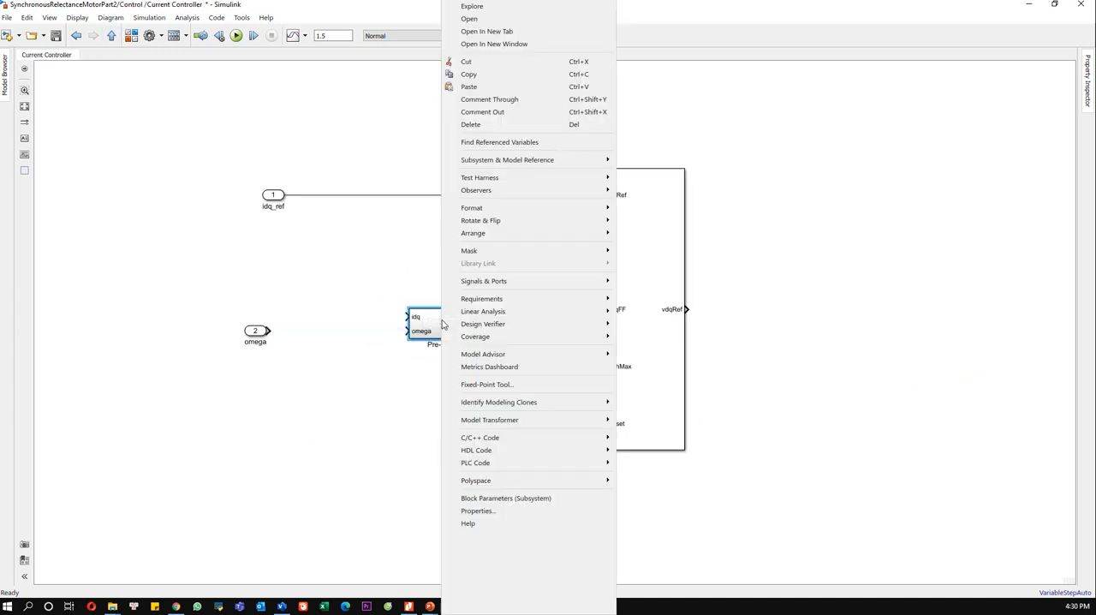
pyautogui.moveTo(588, 252)
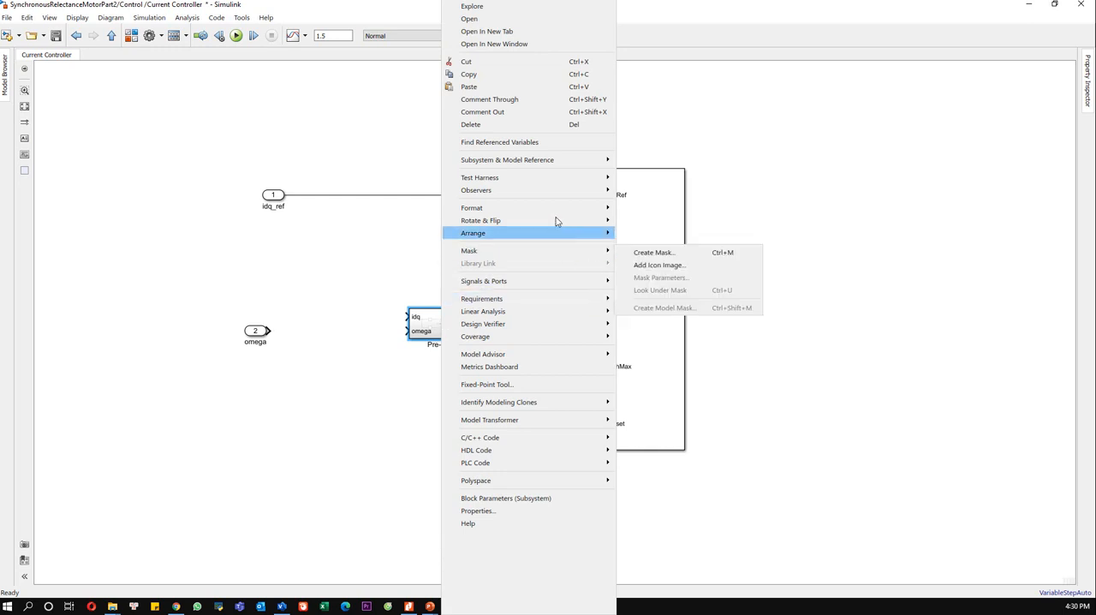
pyautogui.moveTo(589, 208)
pyautogui.click(643, 285)
pyautogui.click(413, 427)
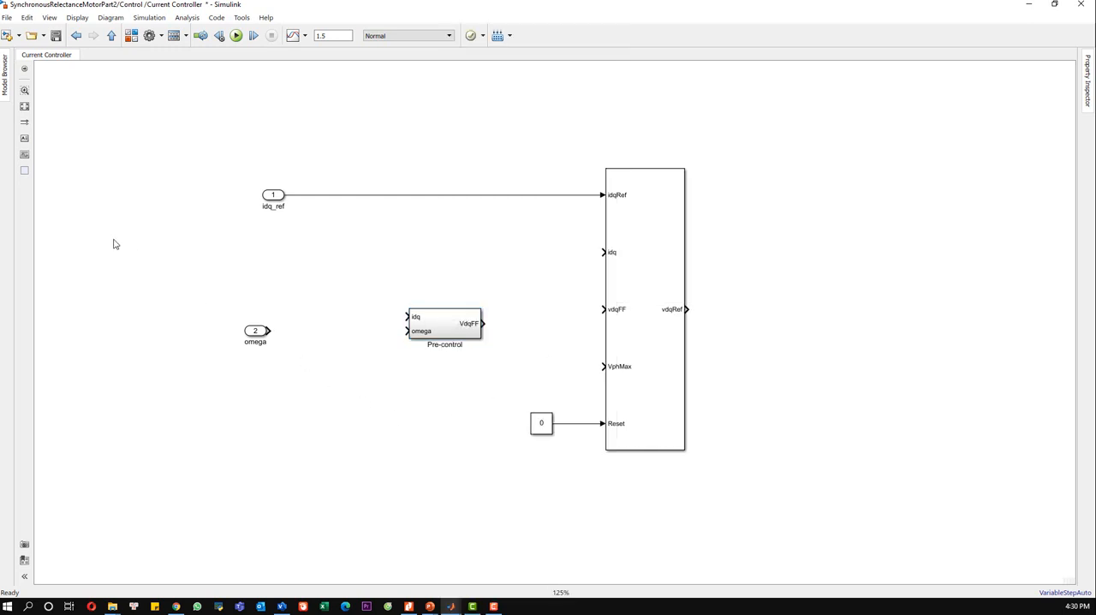
# Step: Set the canvas color of the Current Controller diagram to Cyan
pyautogui.rightClick(113, 244)
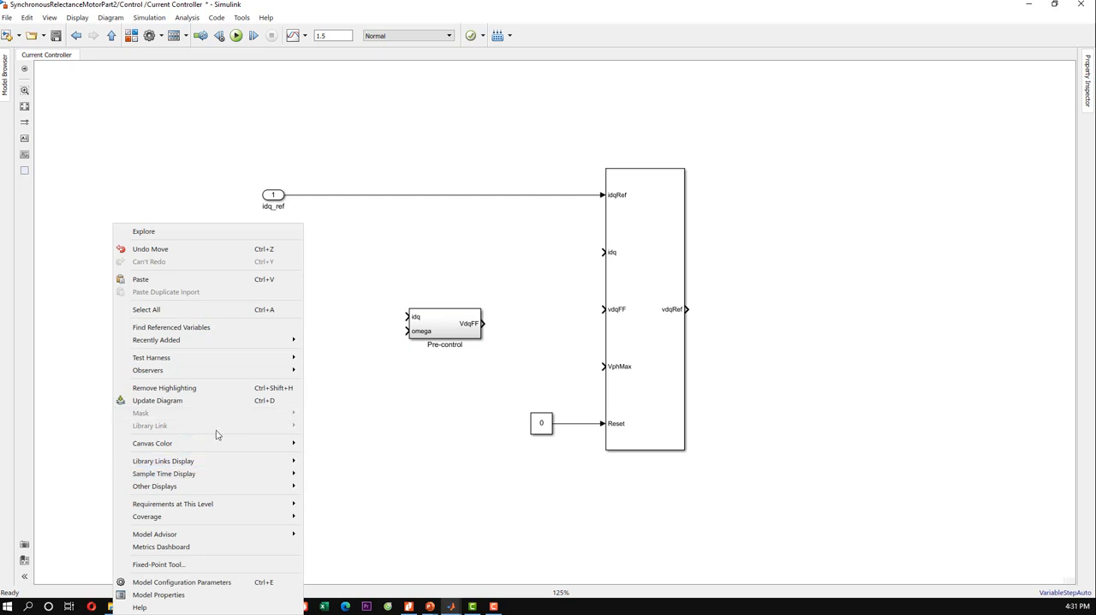
pyautogui.moveTo(238, 446)
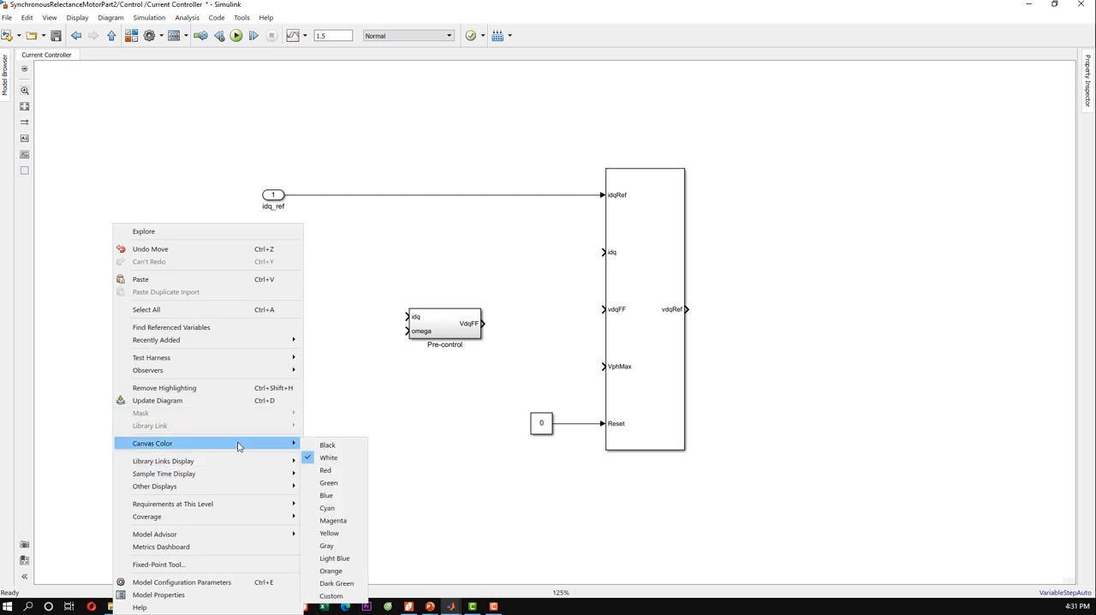
pyautogui.click(334, 510)
# Step: Enlarge the Pre-control block, then line up the omega input port with its omega input and connect them
pyautogui.moveTo(473, 336); pyautogui.dragTo(473, 362)
pyautogui.click(245, 343)
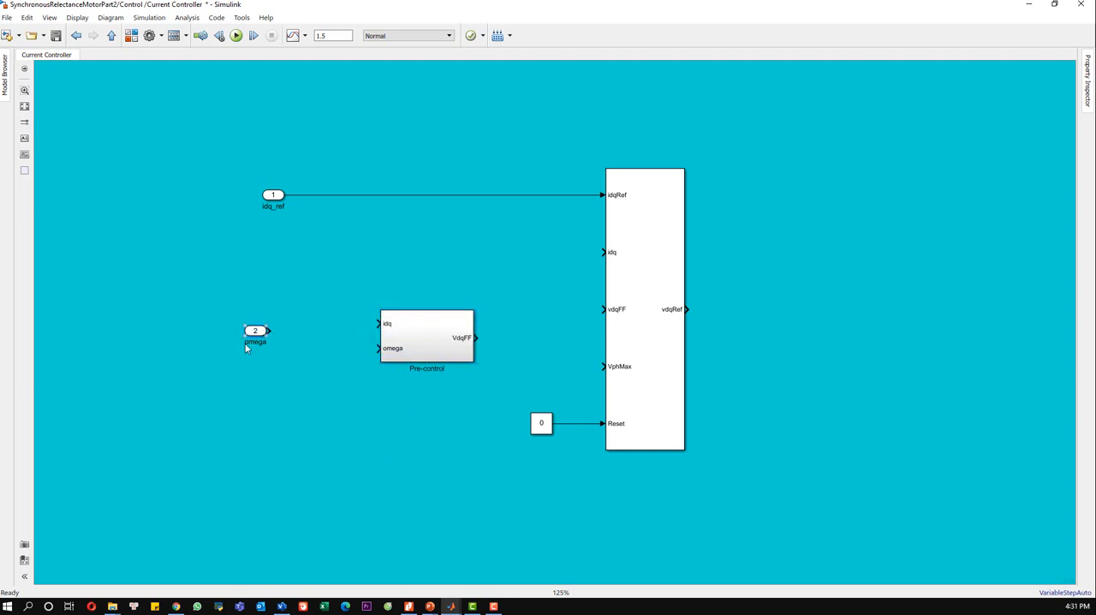
pyautogui.moveTo(245, 346); pyautogui.dragTo(220, 364)
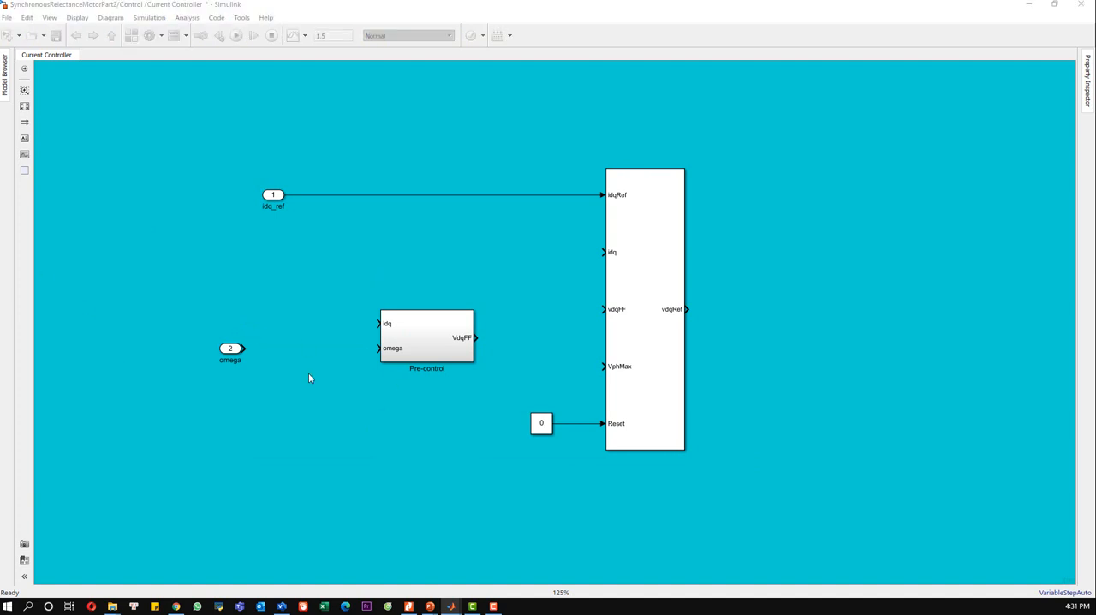
pyautogui.moveTo(244, 346); pyautogui.dragTo(378, 348)
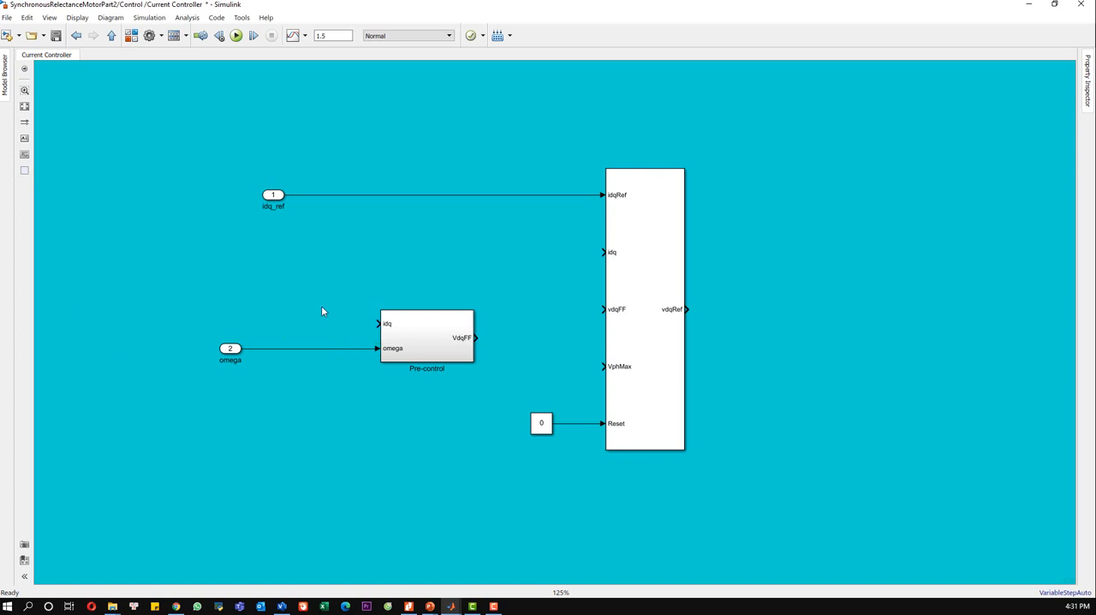
# Step: Move the idq_ref port farther from the controller block and connect Pre-control's VdqFF output to the controller's vdqFF input
pyautogui.moveTo(279, 200); pyautogui.dragTo(217, 195)
pyautogui.click(266, 222)
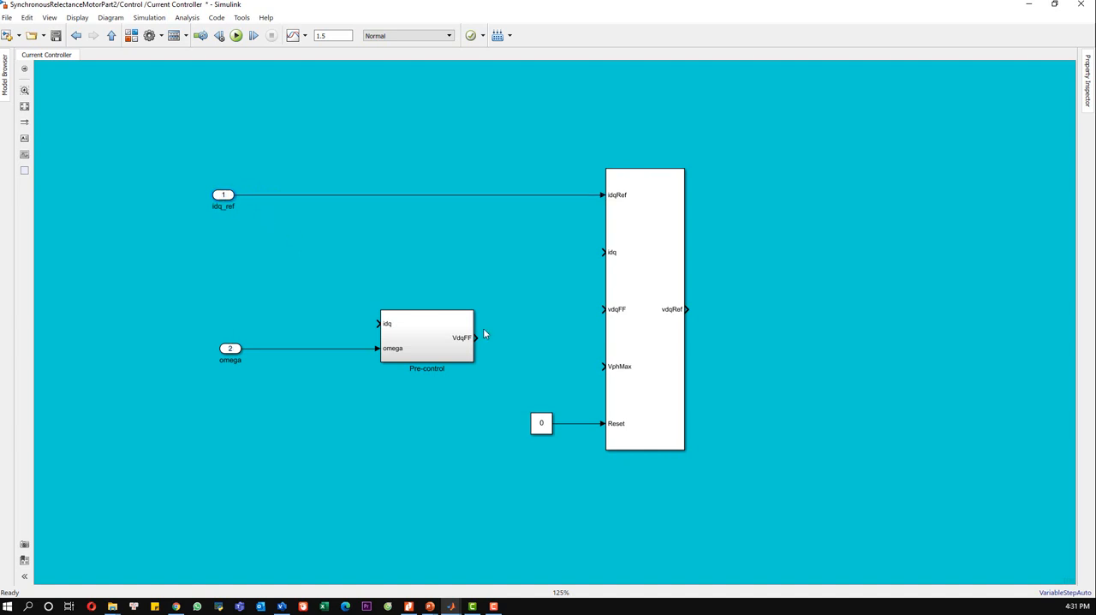
pyautogui.moveTo(481, 337); pyautogui.dragTo(601, 309)
pyautogui.moveTo(638, 342); pyautogui.dragTo(640, 341)
pyautogui.click(765, 325)
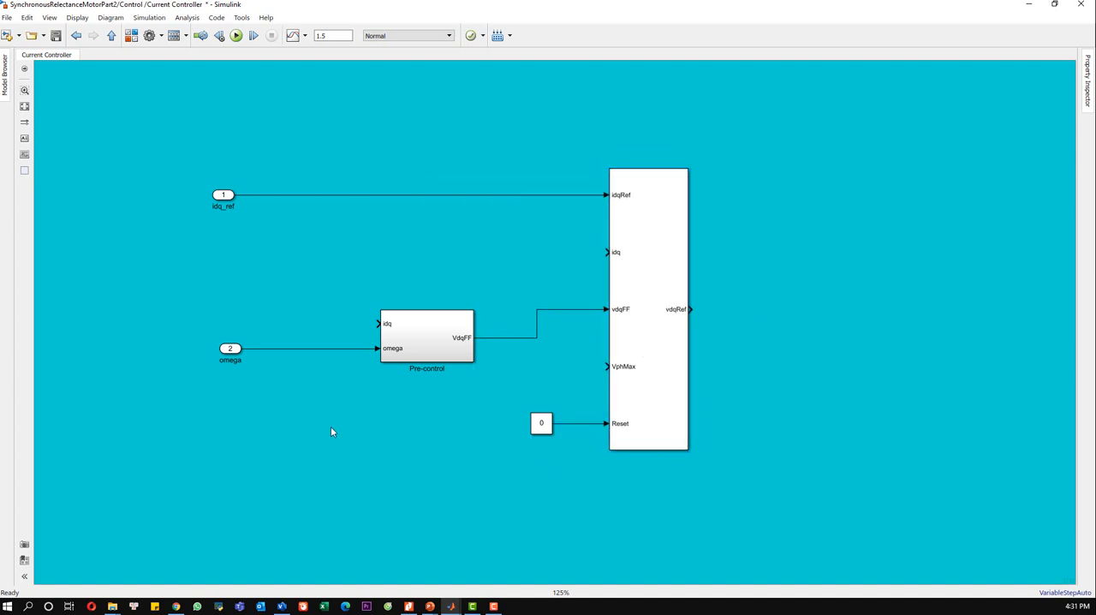
# Step: Add an input port named iabc and place it directly below the idq_ref port
pyautogui.doubleClick(290, 250)
pyautogui.write('in')
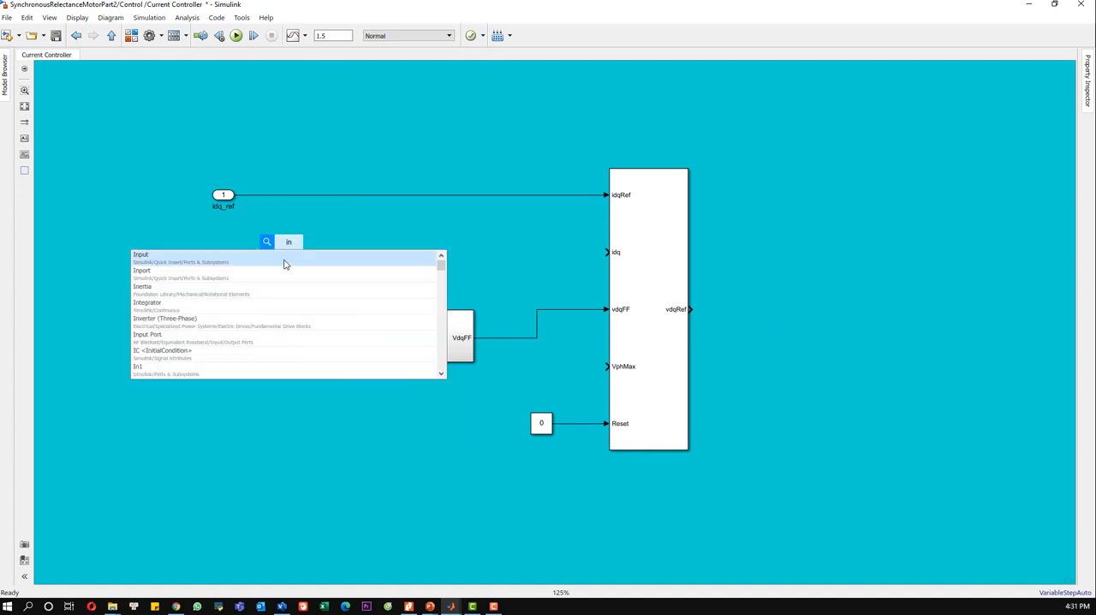
pyautogui.click(284, 260)
pyautogui.moveTo(284, 247); pyautogui.dragTo(223, 252)
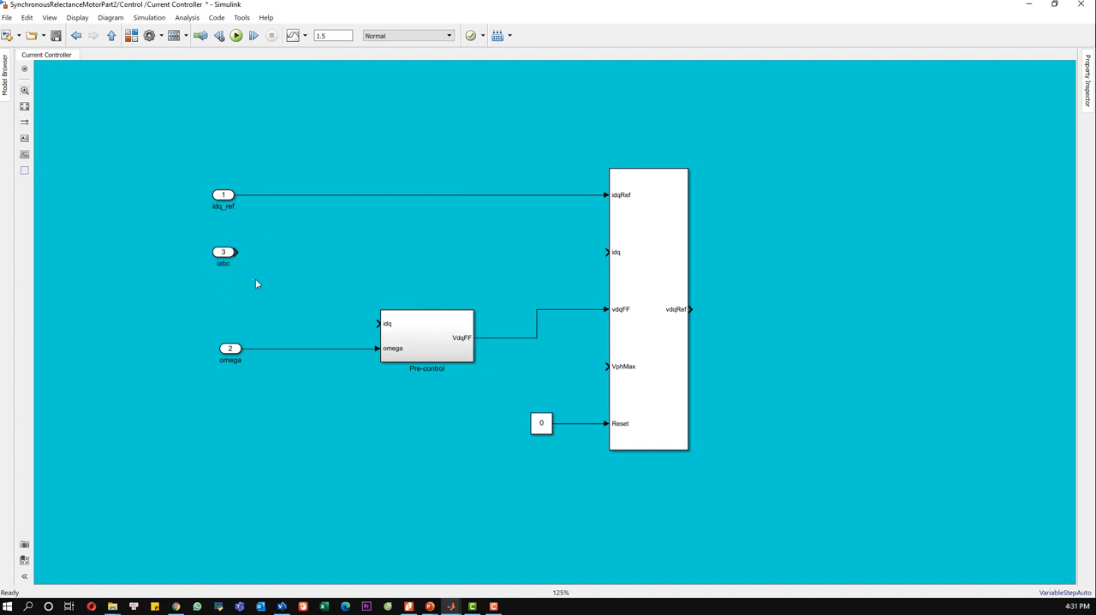
# Step: Duplicate the iabc input port, place the copy below it and name it theta
pyautogui.moveTo(265, 285); pyautogui.dragTo(177, 232)
pyautogui.hotkey('ctrl', 'c')
pyautogui.hotkey('ctrl', 'v')
pyautogui.moveTo(238, 324); pyautogui.dragTo(220, 288)
pyautogui.doubleClick(226, 300)
pyautogui.write('th')
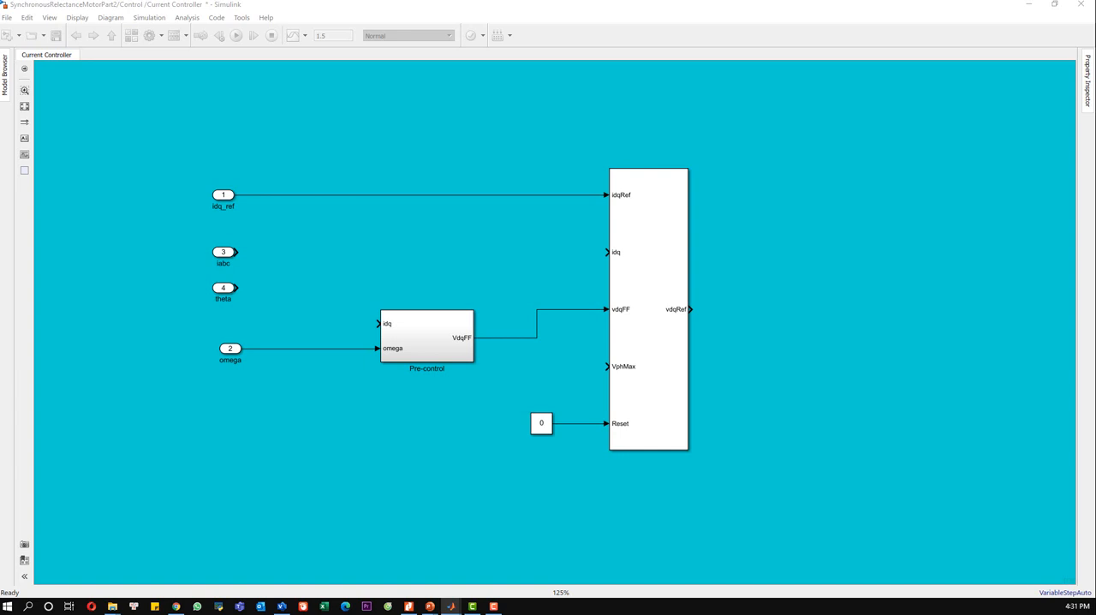
# Step: Add a Park Transform block and connect the iabc and theta ports to its abc and electrical angle inputs
pyautogui.click(376, 251)
pyautogui.doubleClick(375, 251)
pyautogui.write('park')
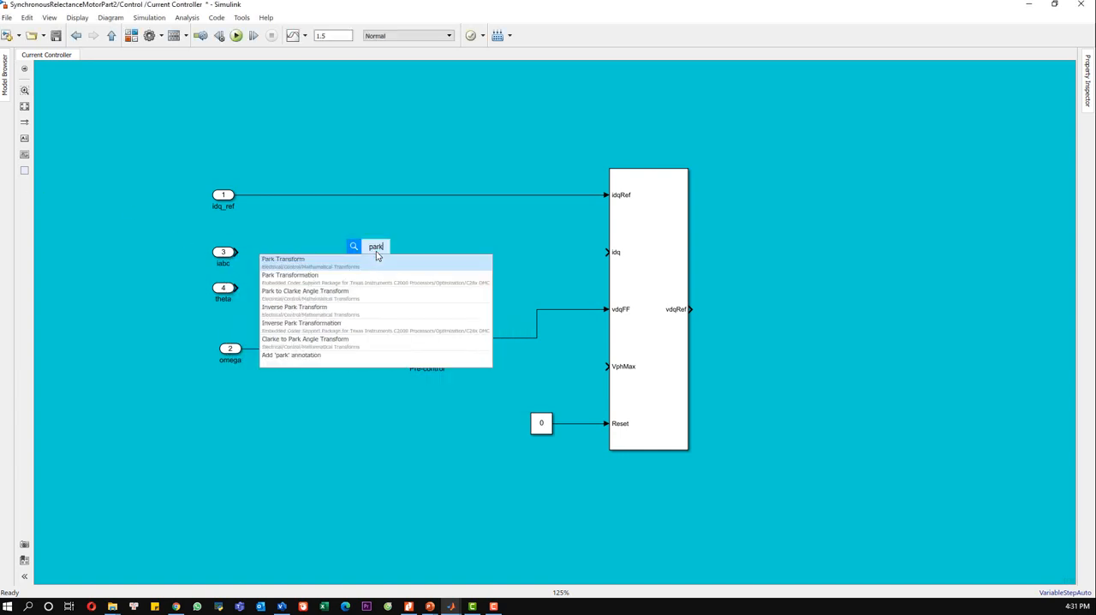
pyautogui.click(364, 262)
pyautogui.moveTo(373, 265); pyautogui.dragTo(288, 259)
pyautogui.moveTo(263, 260); pyautogui.dragTo(236, 288)
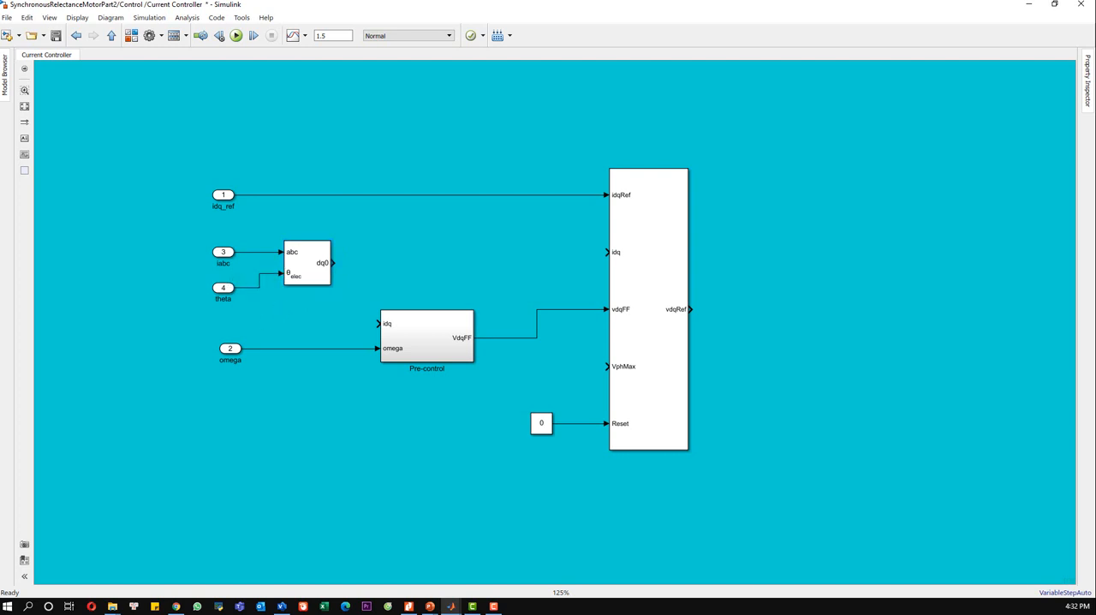
pyautogui.doubleClick(306, 263)
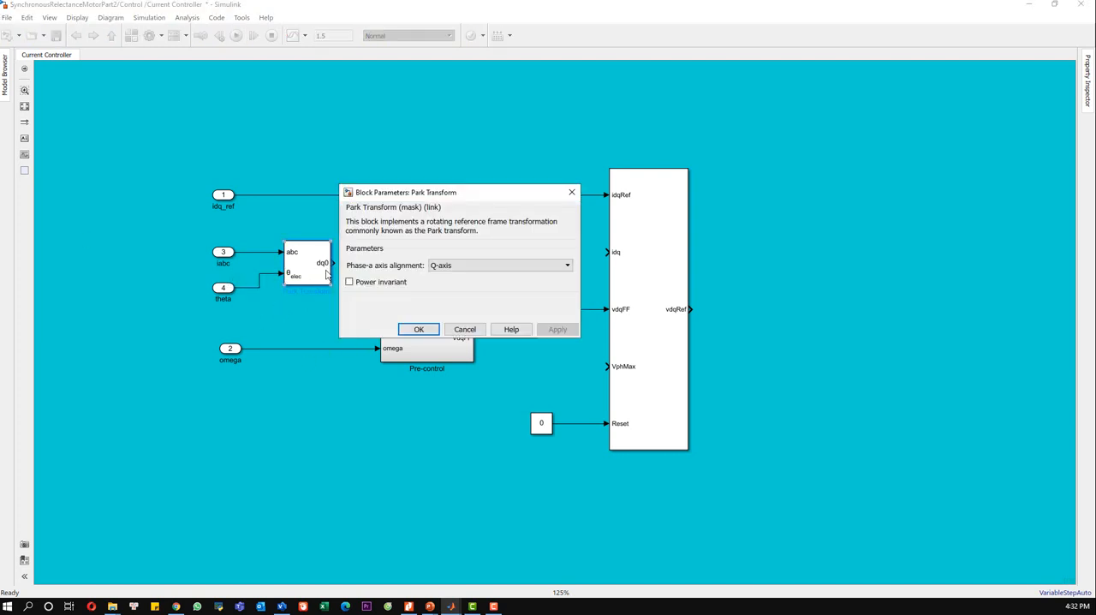
pyautogui.click(465, 330)
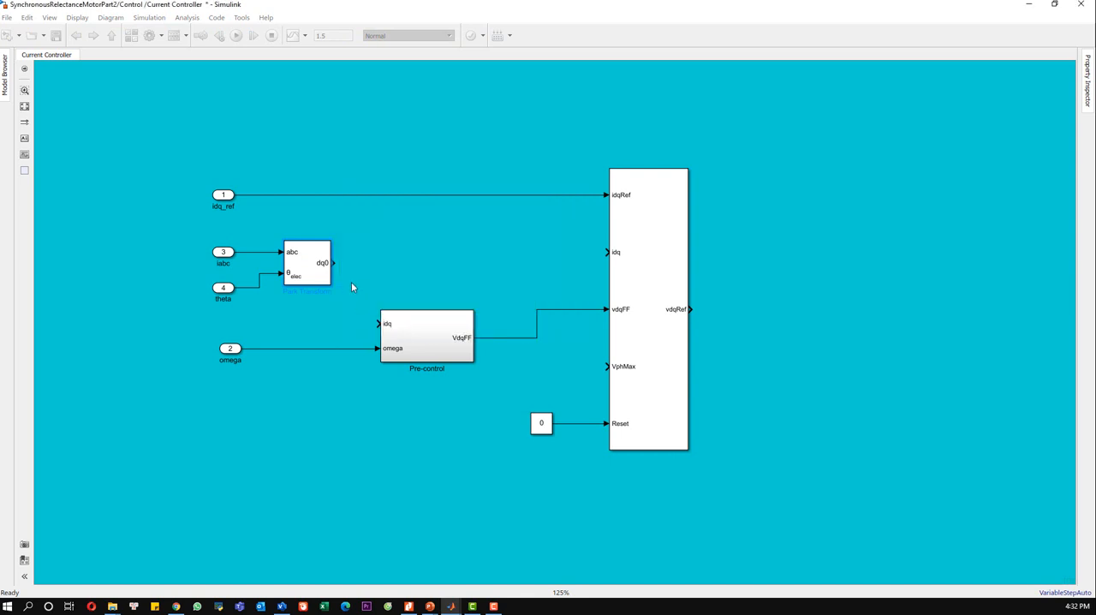
# Step: Add a Selector block after the Park Transform and connect the dq0 output to it
pyautogui.doubleClick(403, 283)
pyautogui.write('selec')
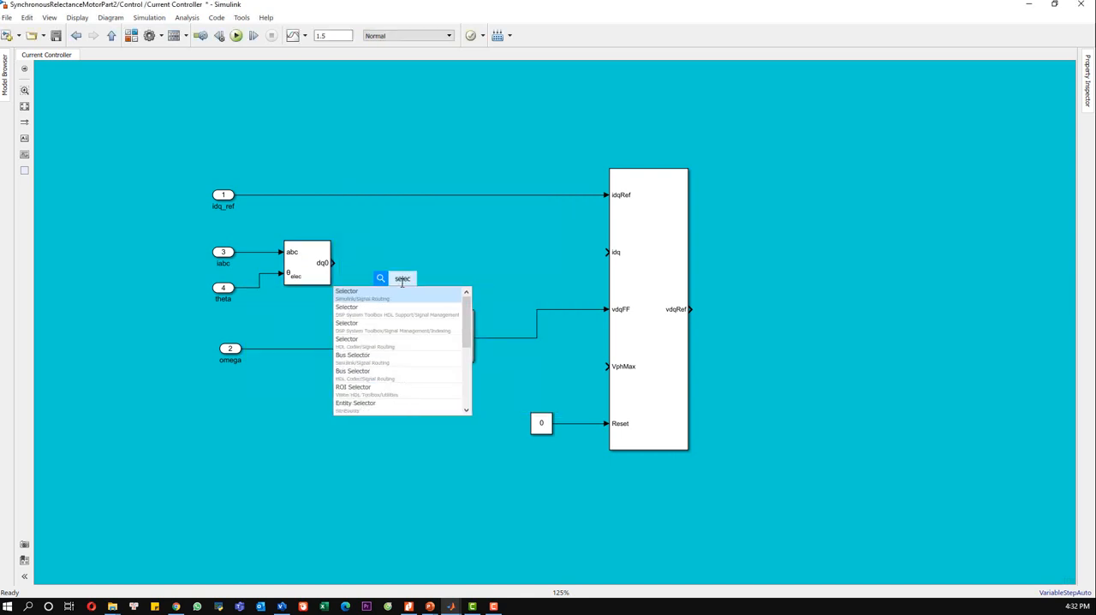
pyautogui.click(401, 292)
pyautogui.moveTo(401, 295); pyautogui.dragTo(365, 262)
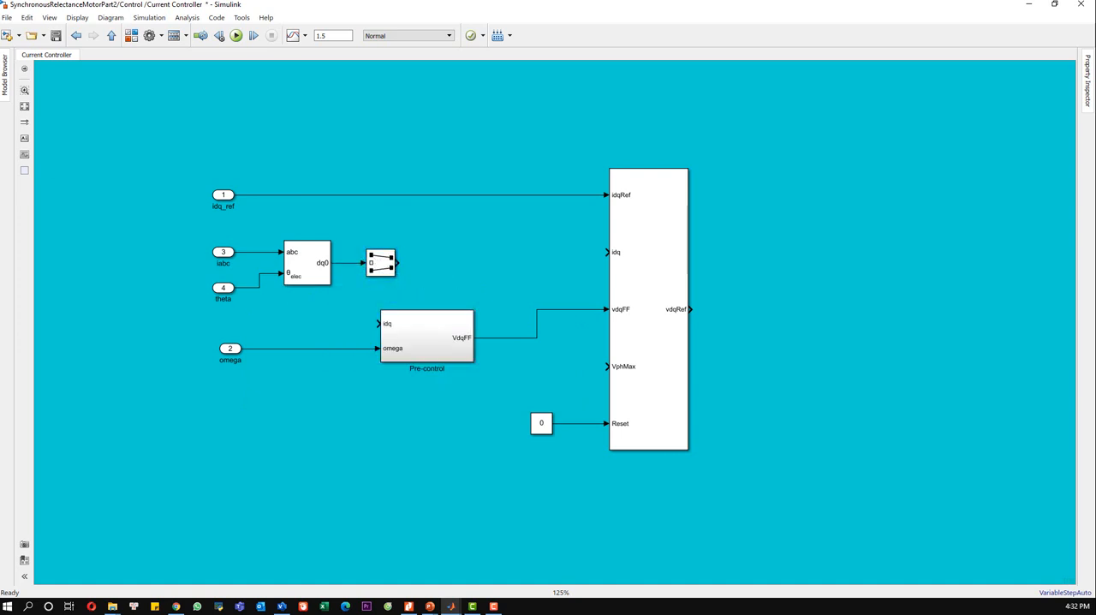
# Step: Set the Selector block's index vector to [1 2]
pyautogui.doubleClick(381, 263)
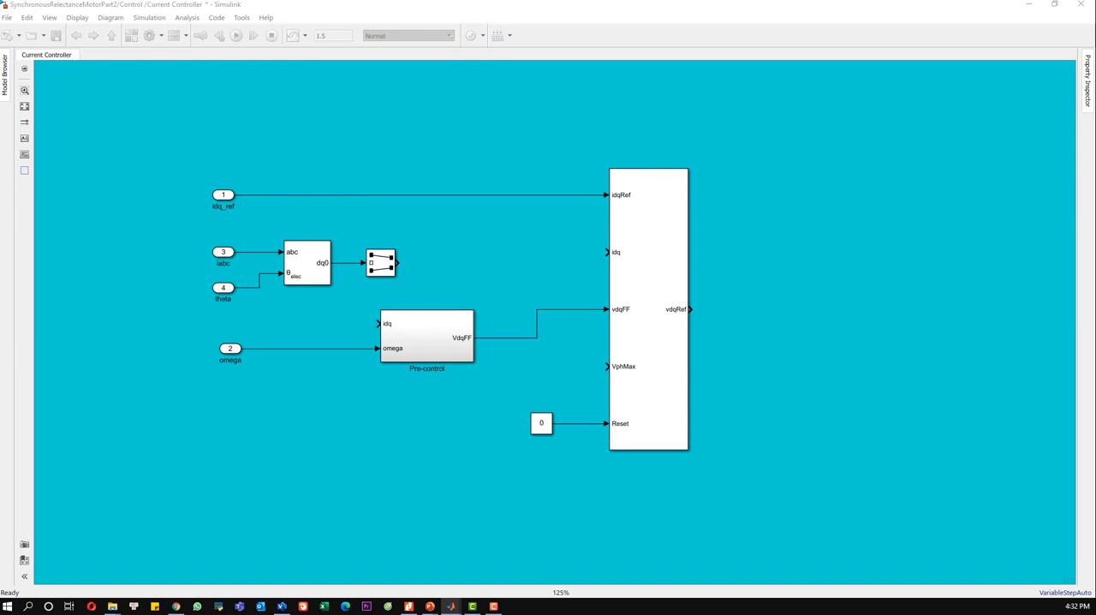
pyautogui.doubleClick(381, 265)
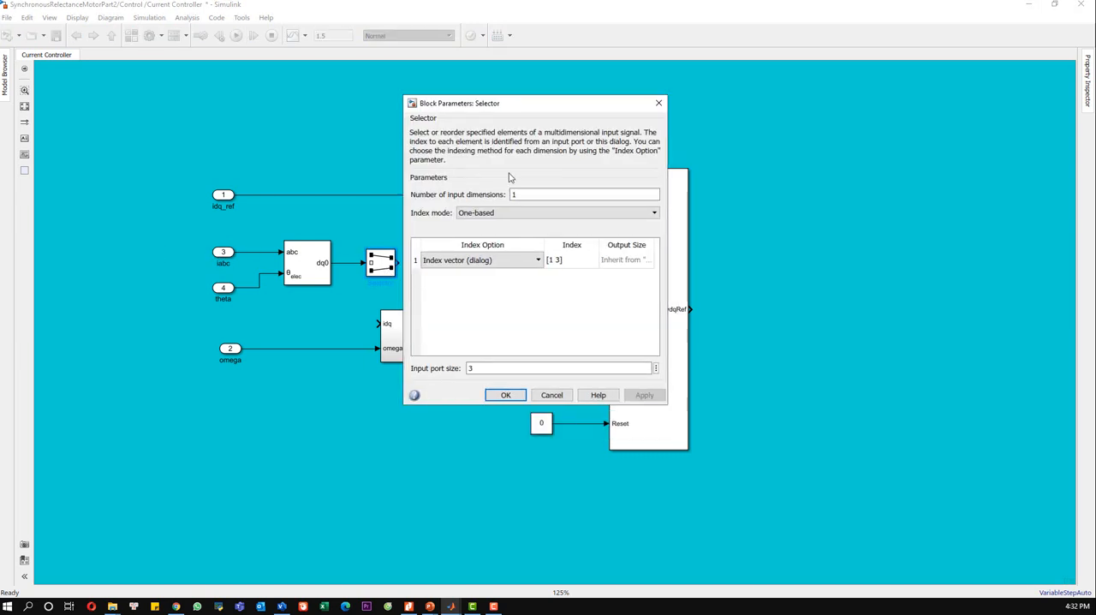
pyautogui.doubleClick(558, 260)
pyautogui.click(563, 261)
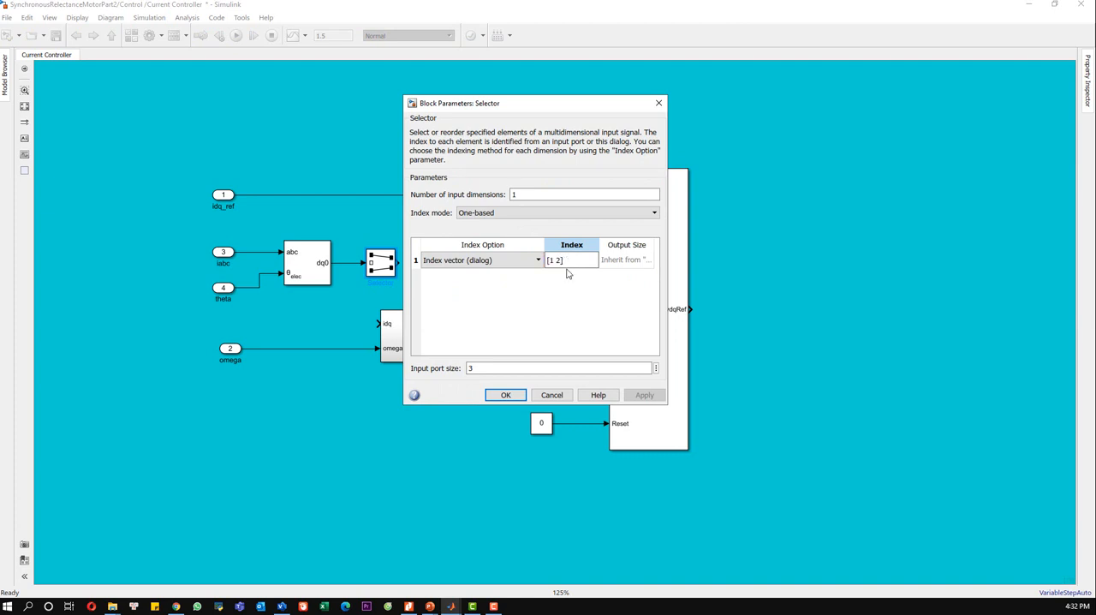
pyautogui.click(505, 396)
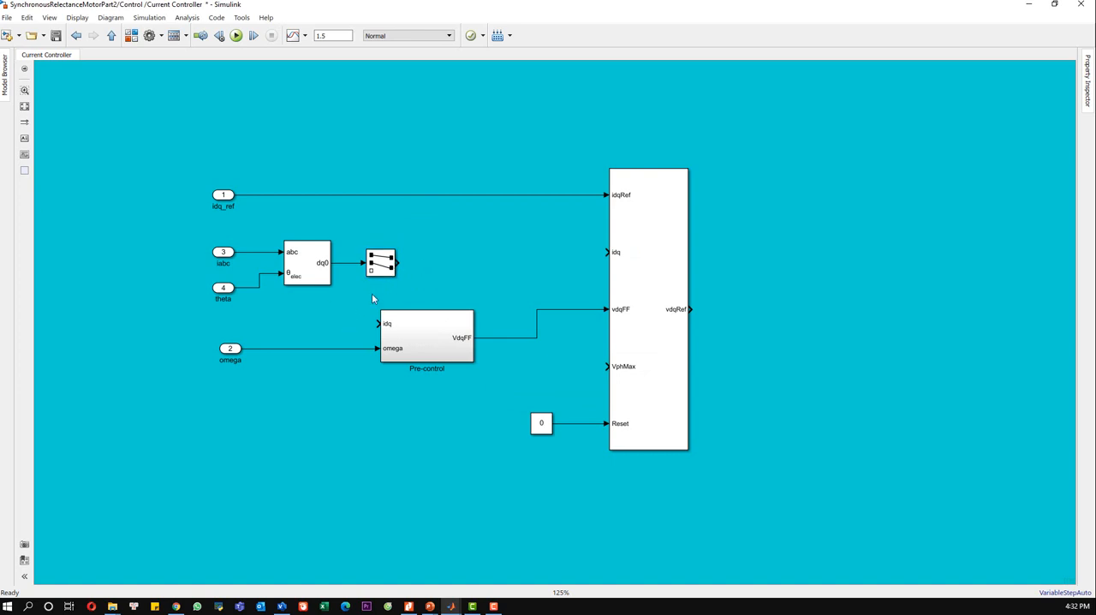
# Step: Connect the Selector output to the controller's idq input and shift the controller block and idq_ref port to straighten the lines
pyautogui.moveTo(397, 263); pyautogui.dragTo(614, 252)
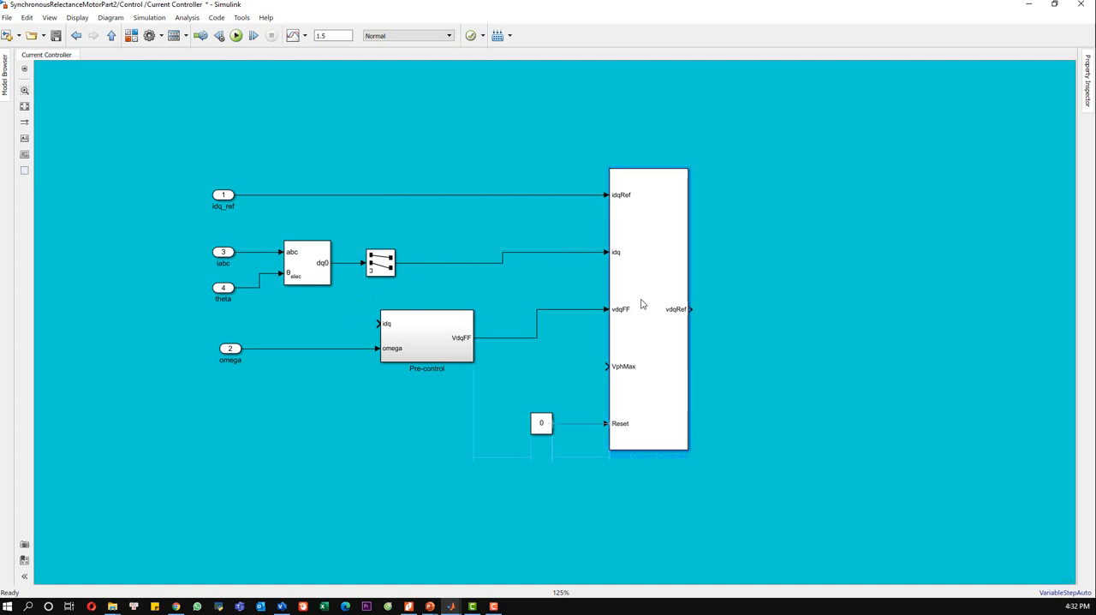
pyautogui.moveTo(641, 303); pyautogui.dragTo(643, 306)
pyautogui.moveTo(218, 198); pyautogui.dragTo(217, 208)
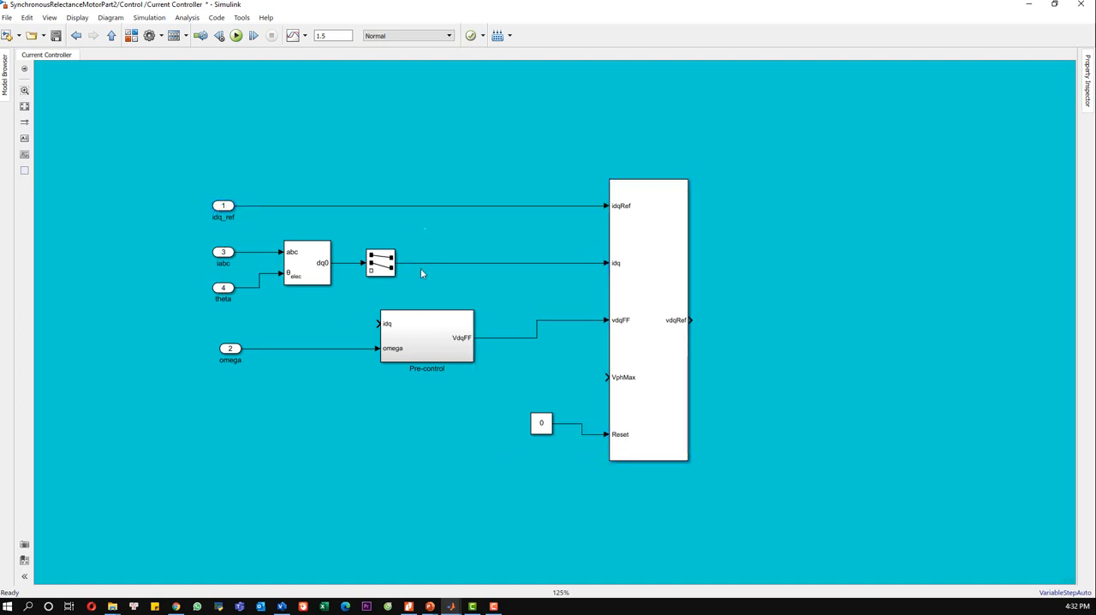
# Step: Move the Pre-control block closer to the controller and feed its idq input with a branch from the Selector output line
pyautogui.click(389, 330)
pyautogui.moveTo(379, 323); pyautogui.dragTo(352, 263)
pyautogui.press('Delete')
pyautogui.moveTo(421, 341)
pyautogui.mouseDown()
pyautogui.moveTo(482, 341)
pyautogui.moveTo(419, 263)
pyautogui.mouseUp()
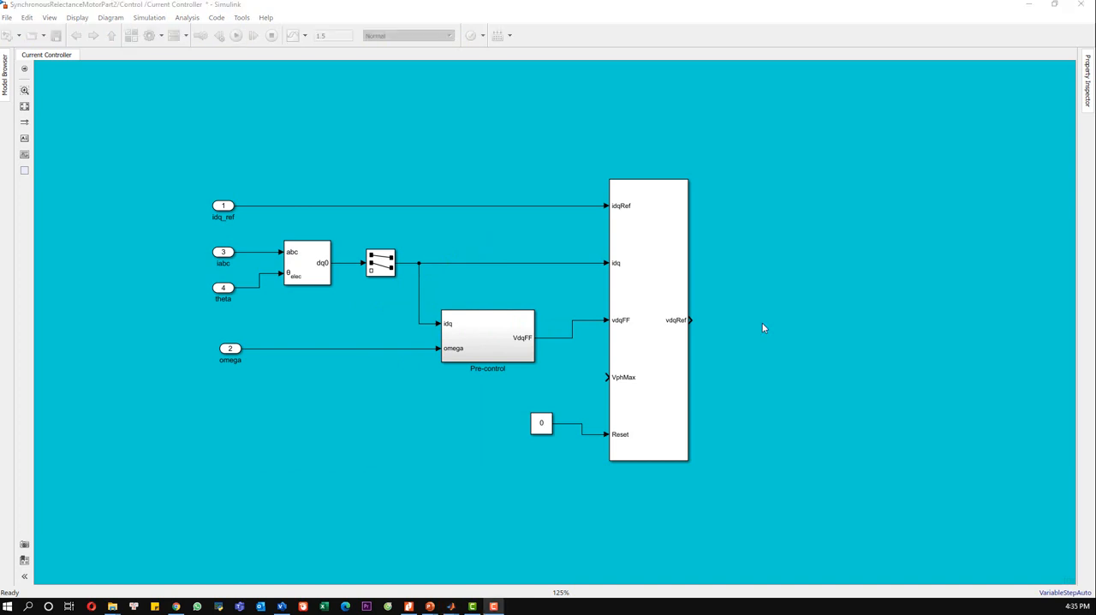
# Step: Add an output port named vdq and connect it to the controller's vdqRef output
pyautogui.doubleClick(784, 322)
pyautogui.write('out')
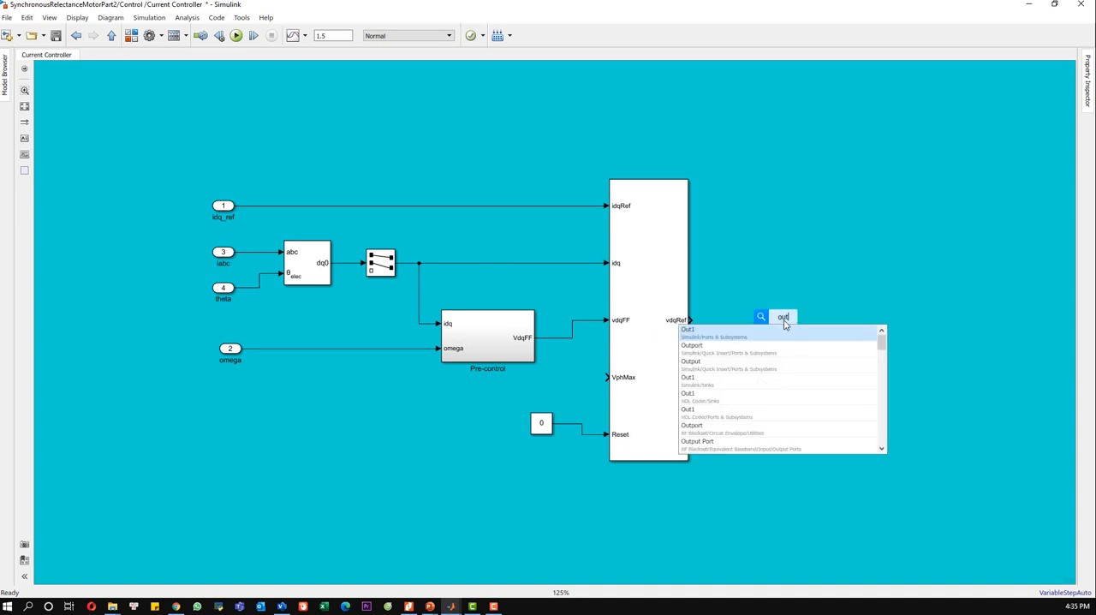
pyautogui.press('Return')
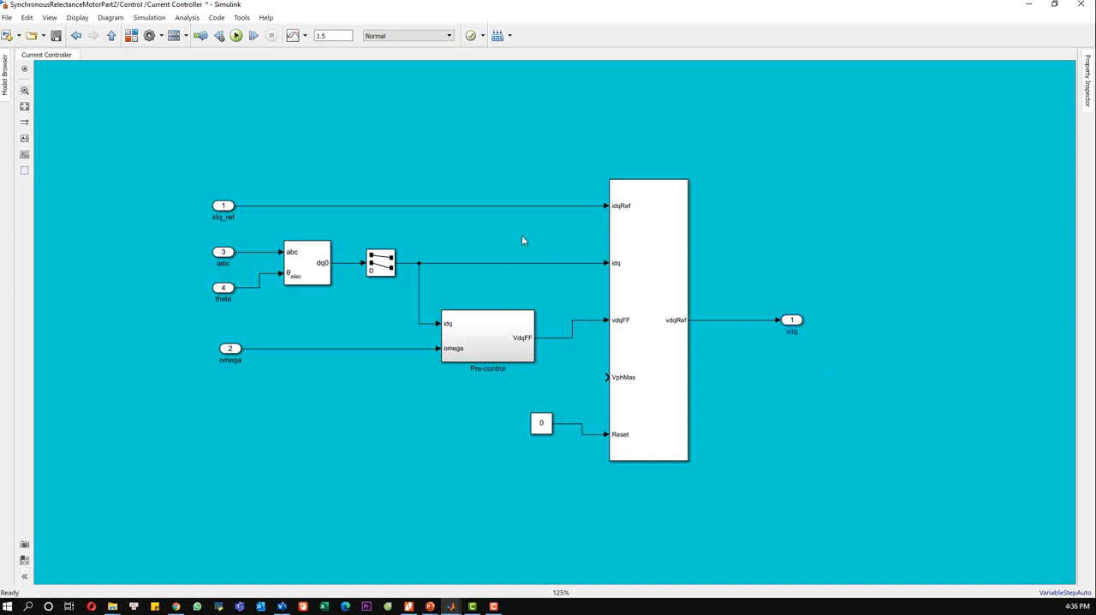
# Step: Add an output port named idq above the Selector output line and connect it to that line with a branch
pyautogui.write('out')
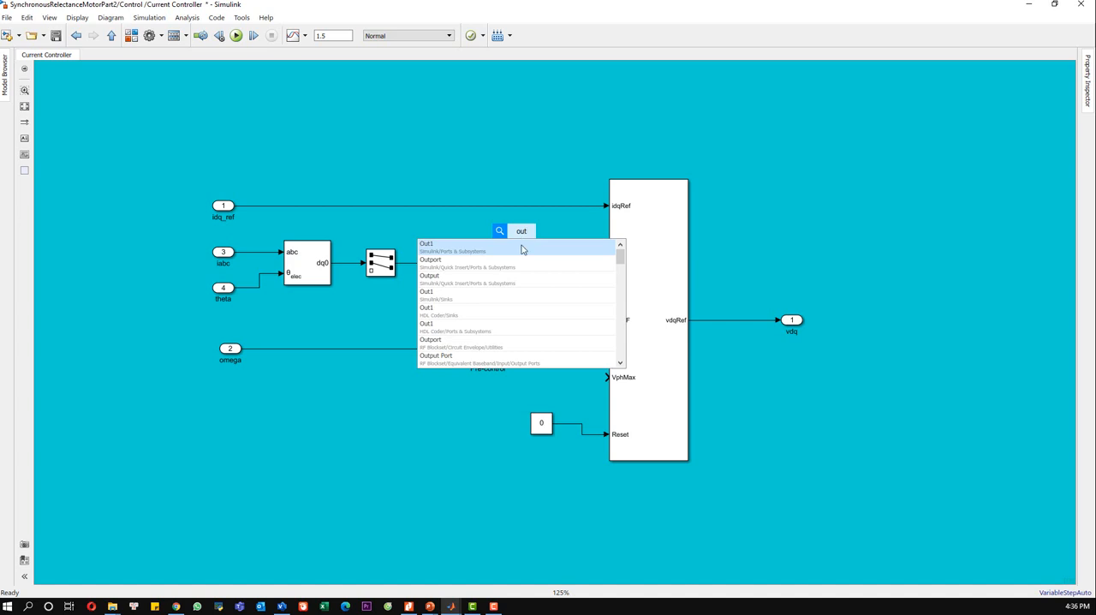
pyautogui.press('Return')
pyautogui.moveTo(507, 234); pyautogui.dragTo(486, 263)
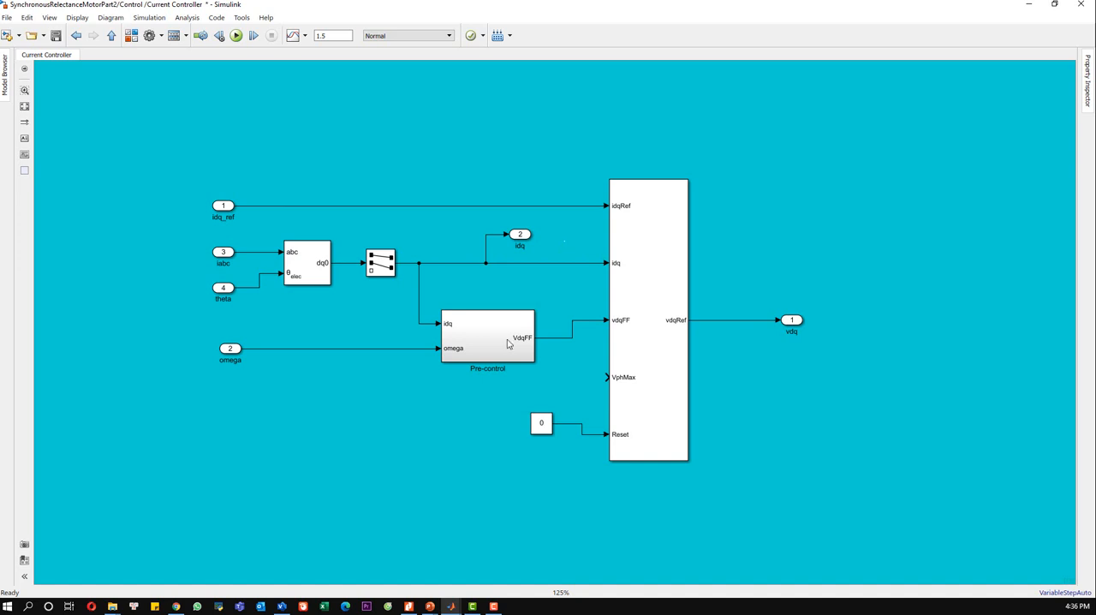
# Step: Add an input port below the omega port and name it Vdc
pyautogui.doubleClick(257, 442)
pyautogui.write('out')
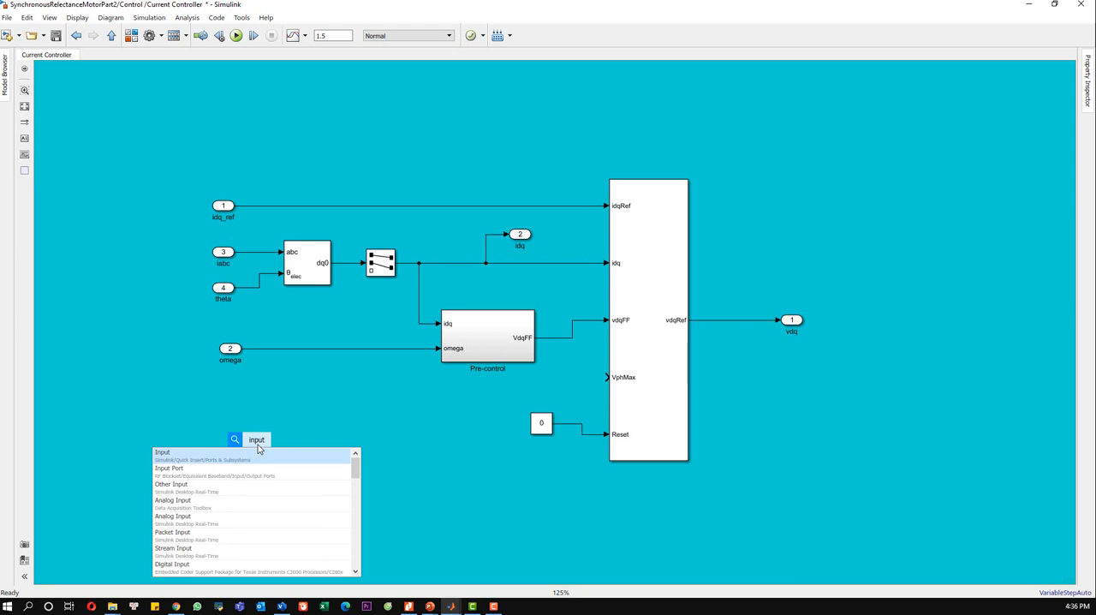
pyautogui.press('Return')
pyautogui.moveTo(257, 441); pyautogui.dragTo(232, 420)
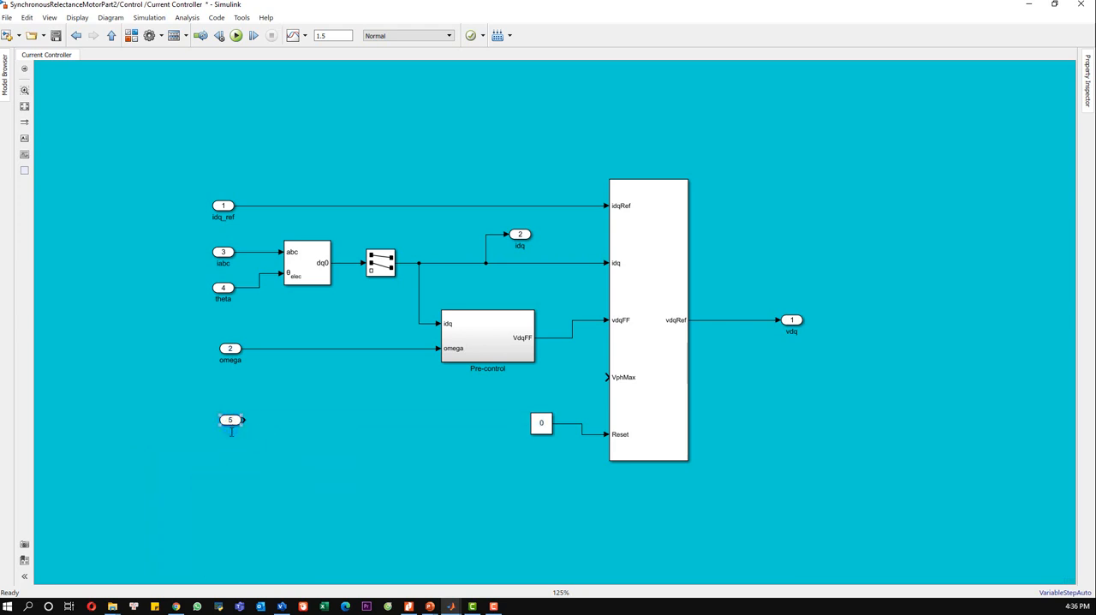
pyautogui.click(232, 432)
pyautogui.click(319, 440)
# Step: Add a Gain block beside the Vdc input port and connect Vdc to its input
pyautogui.doubleClick(328, 419)
pyautogui.write('gain')
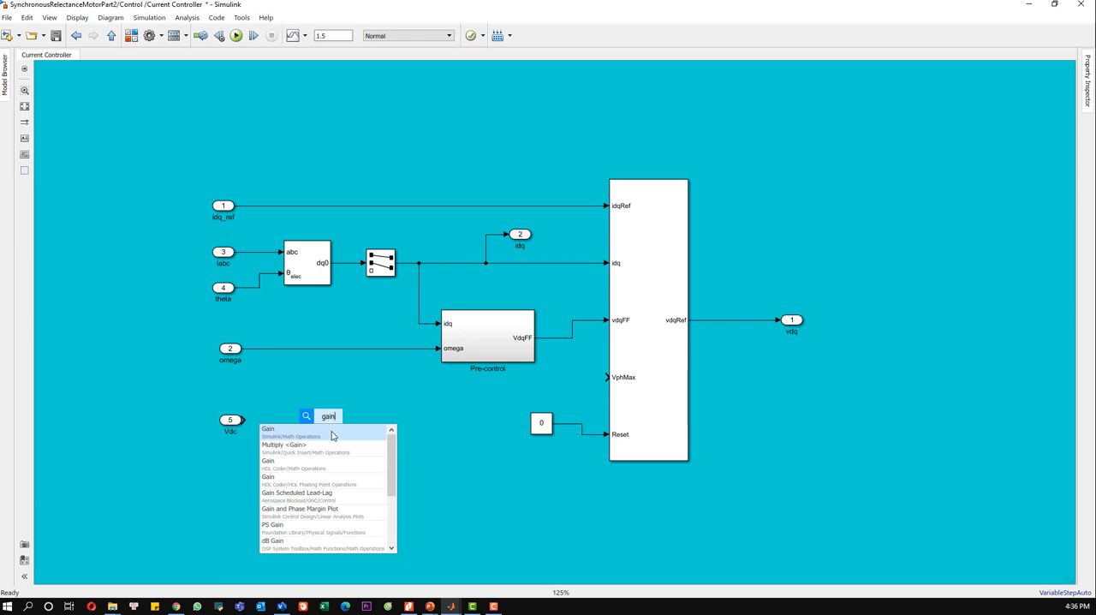
pyautogui.press('Return')
pyautogui.moveTo(246, 419); pyautogui.dragTo(325, 420)
# Step: Set the gain of the block fed by Vdc to 1/sqrt(3)
pyautogui.doubleClick(333, 421)
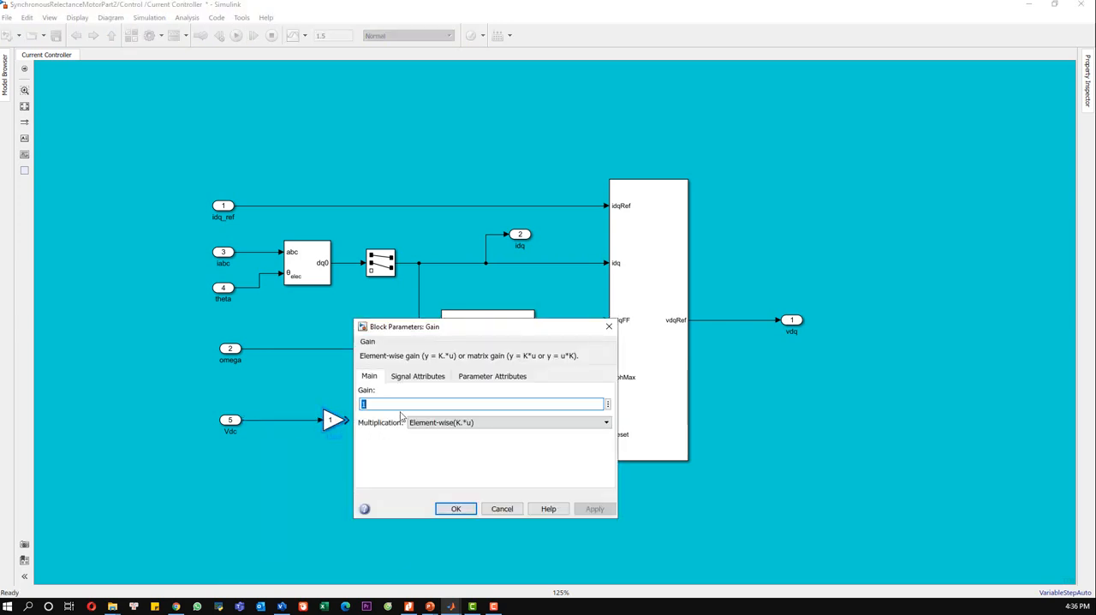
pyautogui.write('1/')
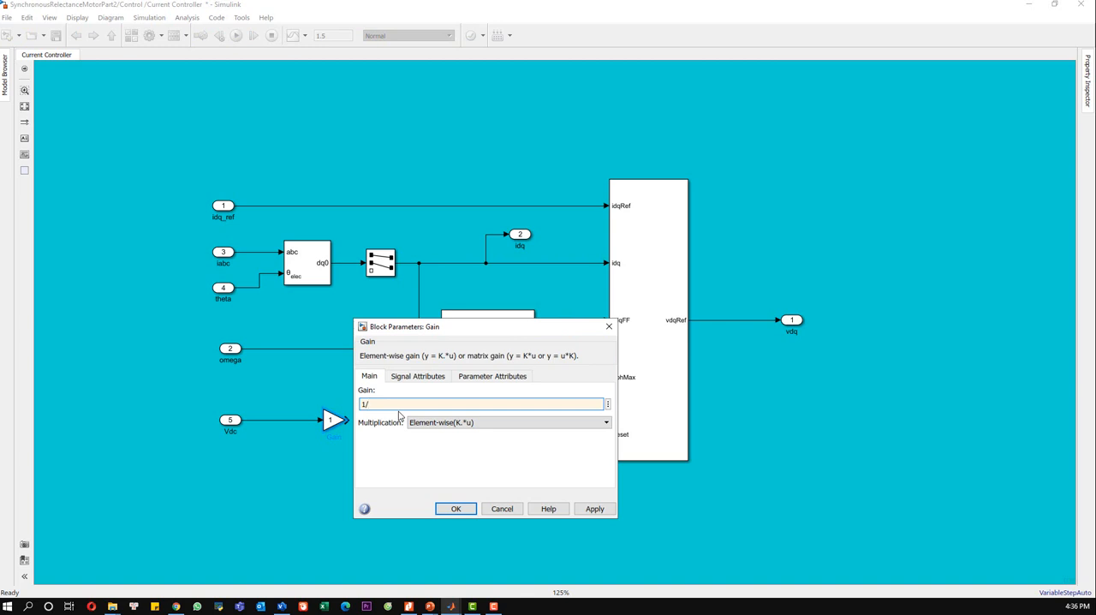
pyautogui.write('sqrt(3)')
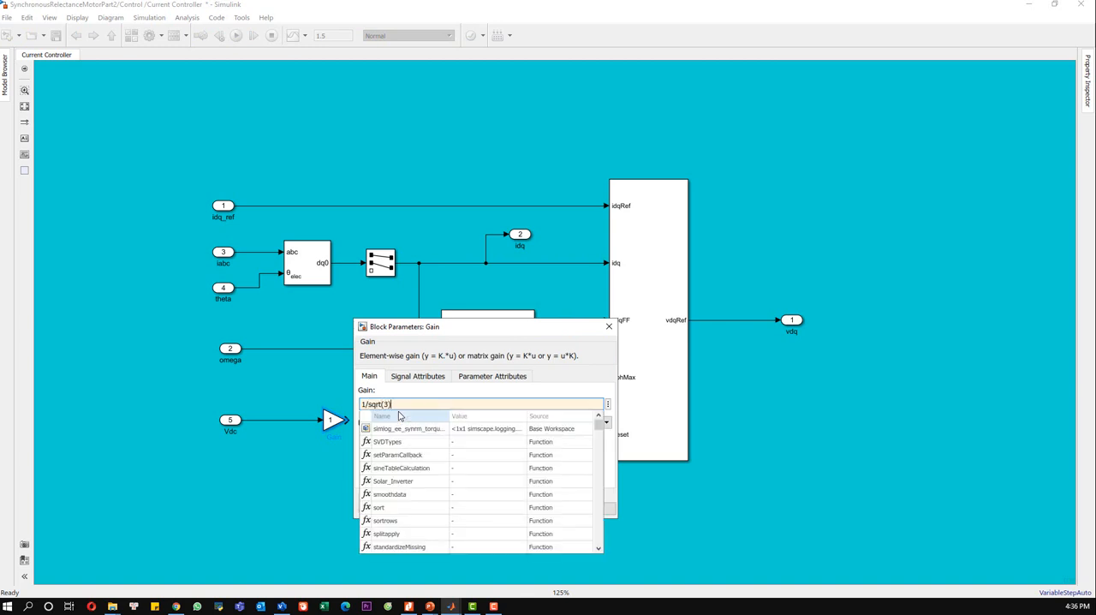
pyautogui.press('Escape')
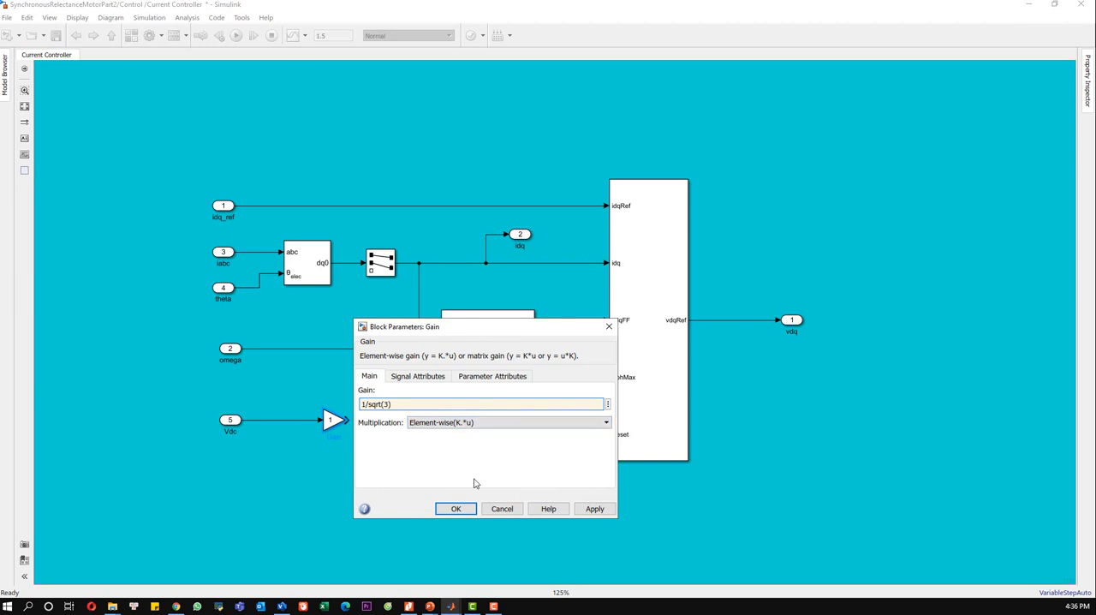
pyautogui.click(584, 509)
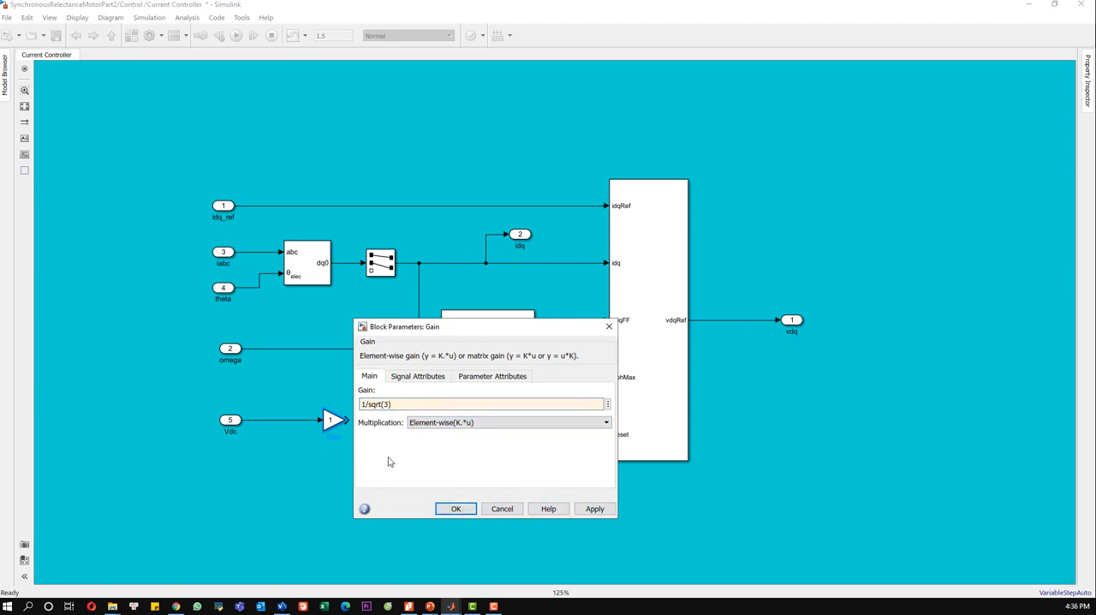
pyautogui.click(440, 507)
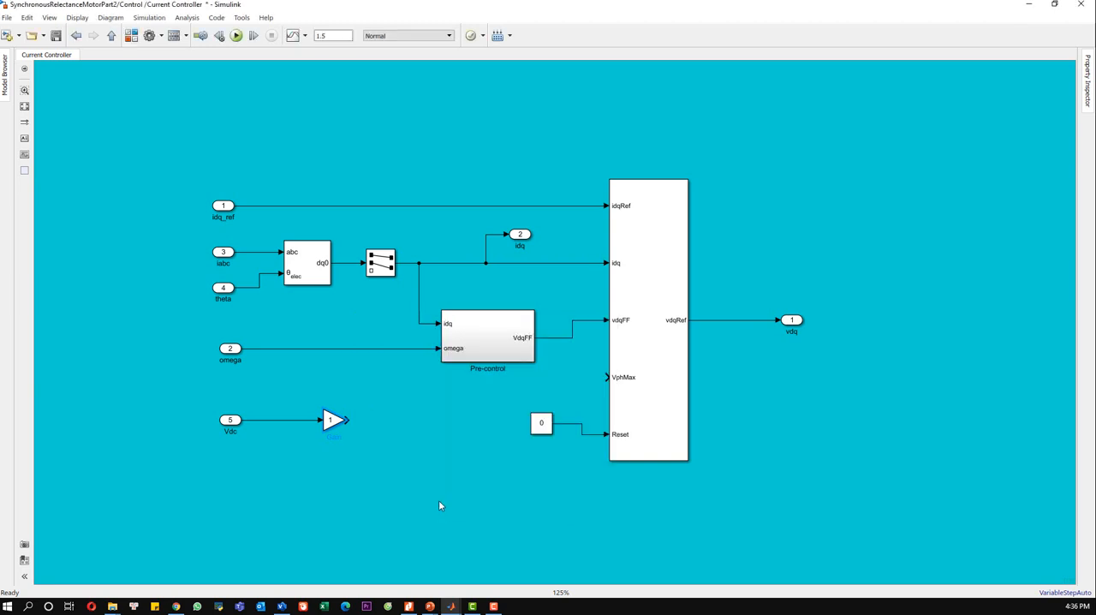
# Step: Connect the 1/sqrt(3) gain to VphMax, enlarge and align it with Vdc, and align the zero constant with Reset
pyautogui.moveTo(324, 430); pyautogui.dragTo(607, 377)
pyautogui.click(374, 437)
pyautogui.moveTo(317, 421); pyautogui.dragTo(317, 406)
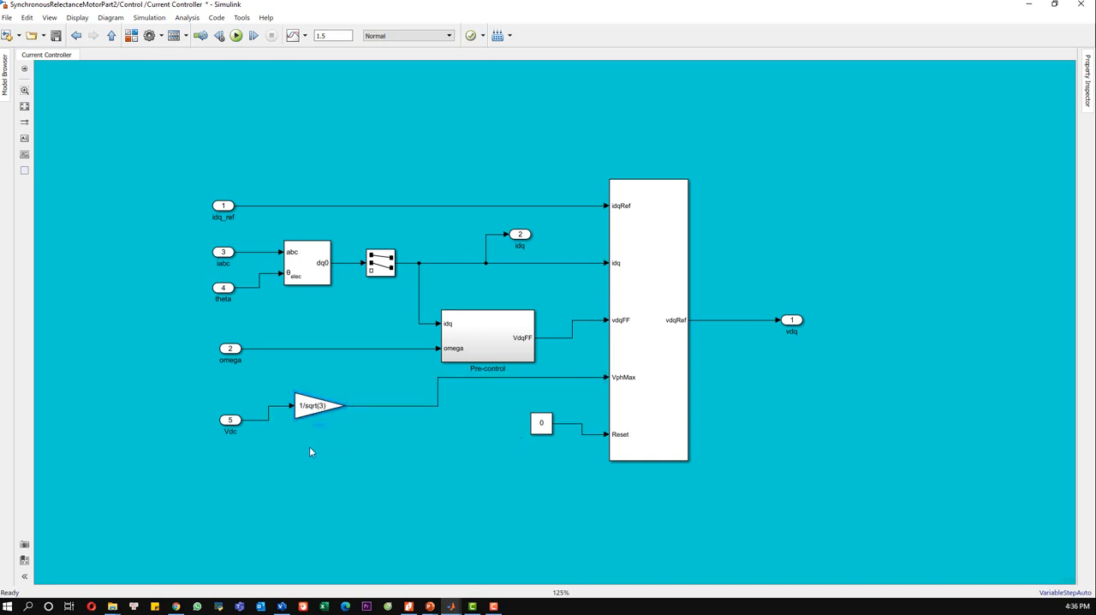
pyautogui.moveTo(238, 426); pyautogui.dragTo(238, 411)
pyautogui.click(299, 460)
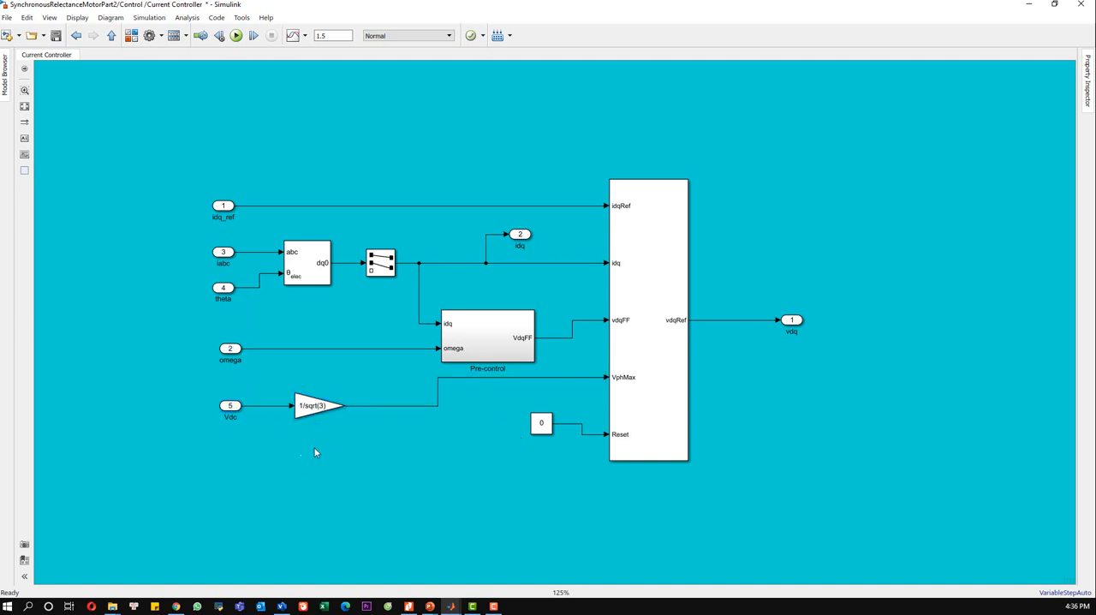
pyautogui.moveTo(542, 427); pyautogui.dragTo(541, 438)
pyautogui.click(548, 485)
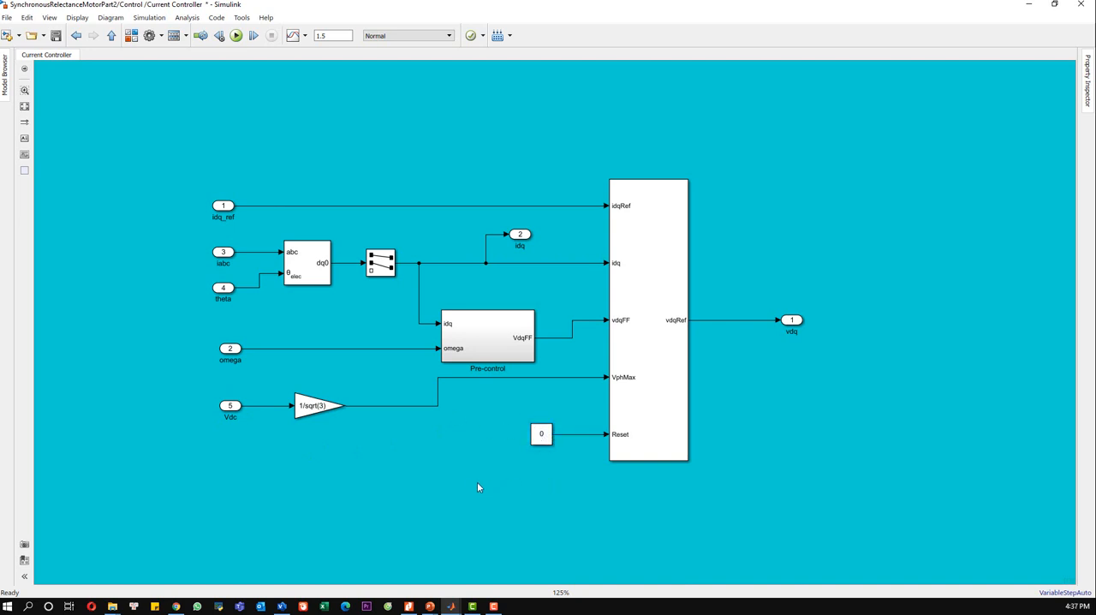
# Step: Name the large controller block Current Controller and save the model
pyautogui.click(676, 412)
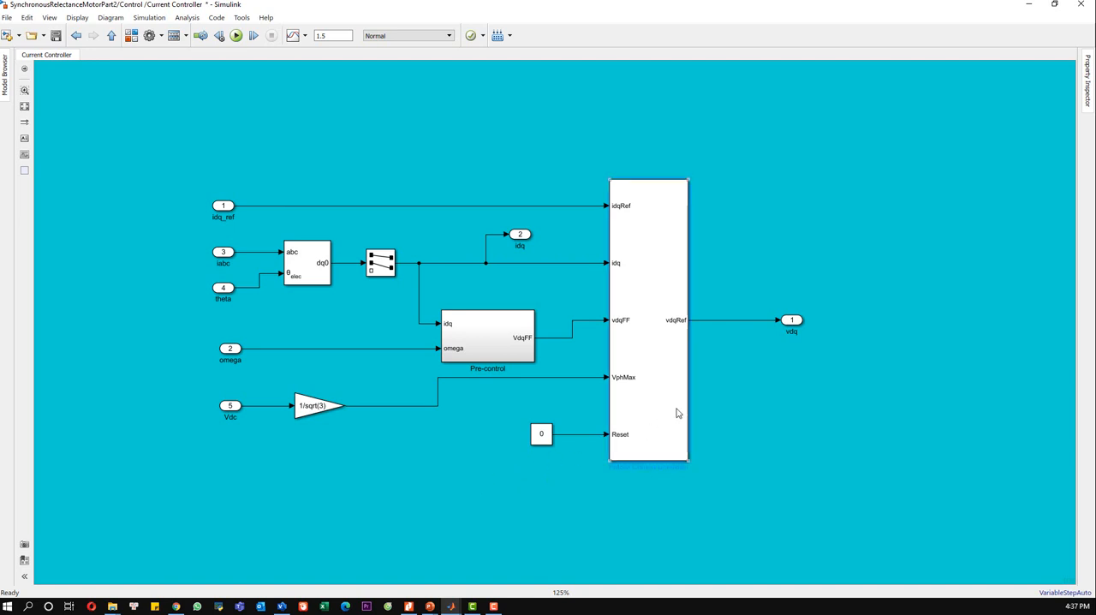
pyautogui.doubleClick(655, 467)
pyautogui.write('Current Controller')
pyautogui.click(714, 437)
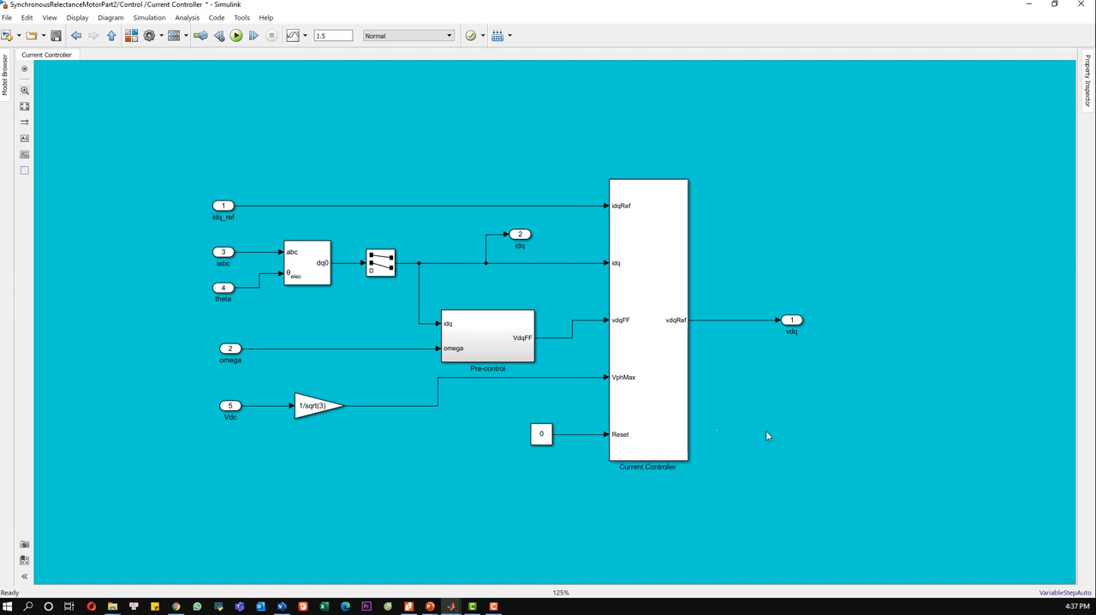
pyautogui.hotkey('ctrl', 's')
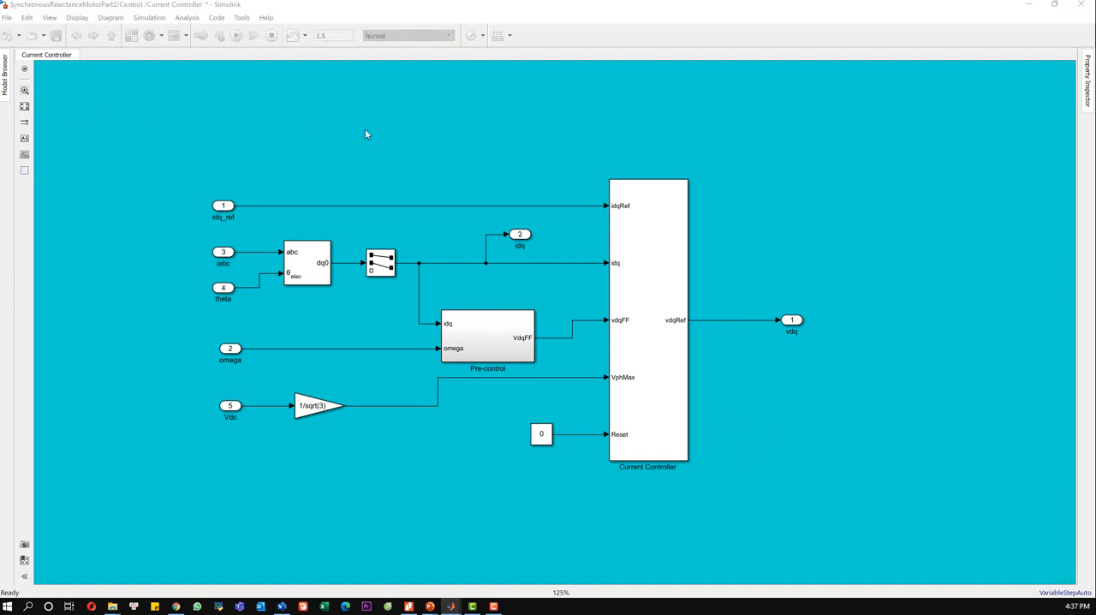
# Step: Return to the Control level, make the Current Controller subsystem block taller and move it up
pyautogui.click(111, 35)
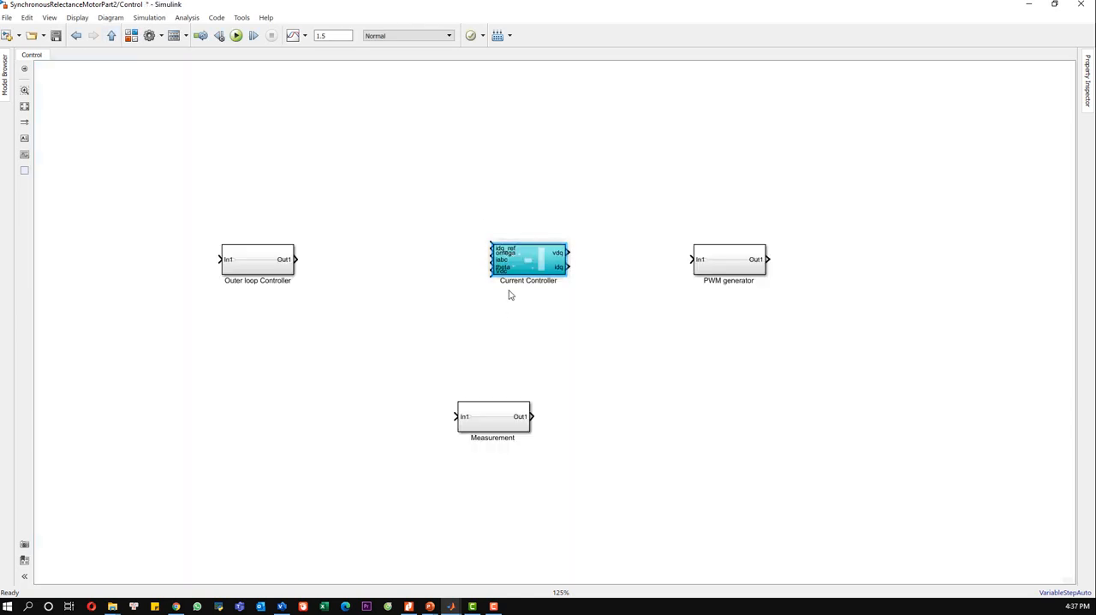
pyautogui.moveTo(566, 276); pyautogui.dragTo(559, 375)
pyautogui.moveTo(517, 312); pyautogui.dragTo(518, 258)
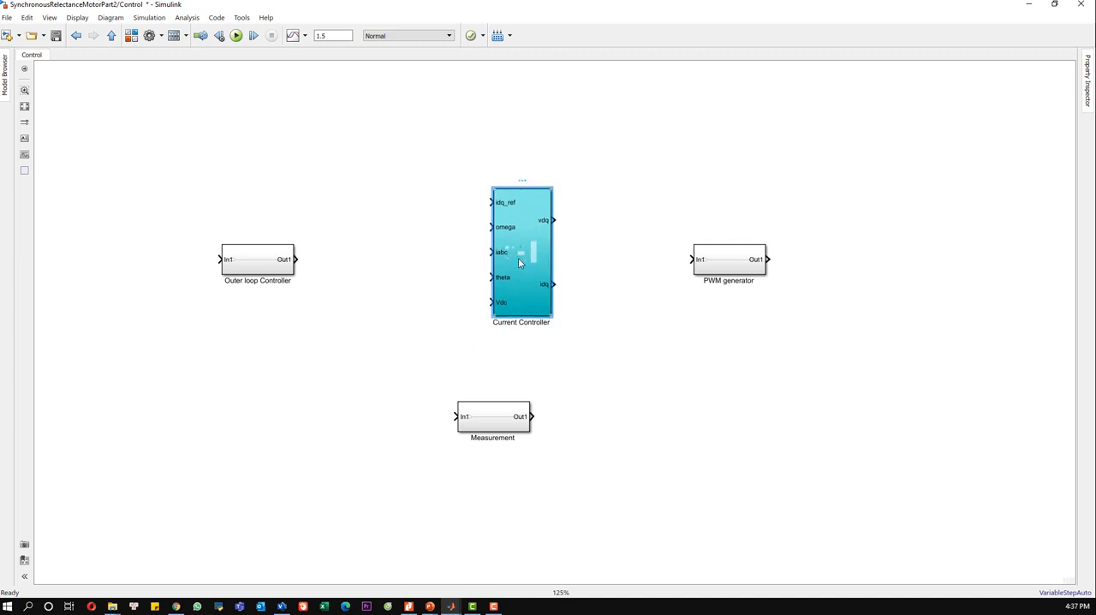
# Step: Turn off the content preview of the Current Controller subsystem block
pyautogui.rightClick(518, 257)
pyautogui.moveTo(559, 252)
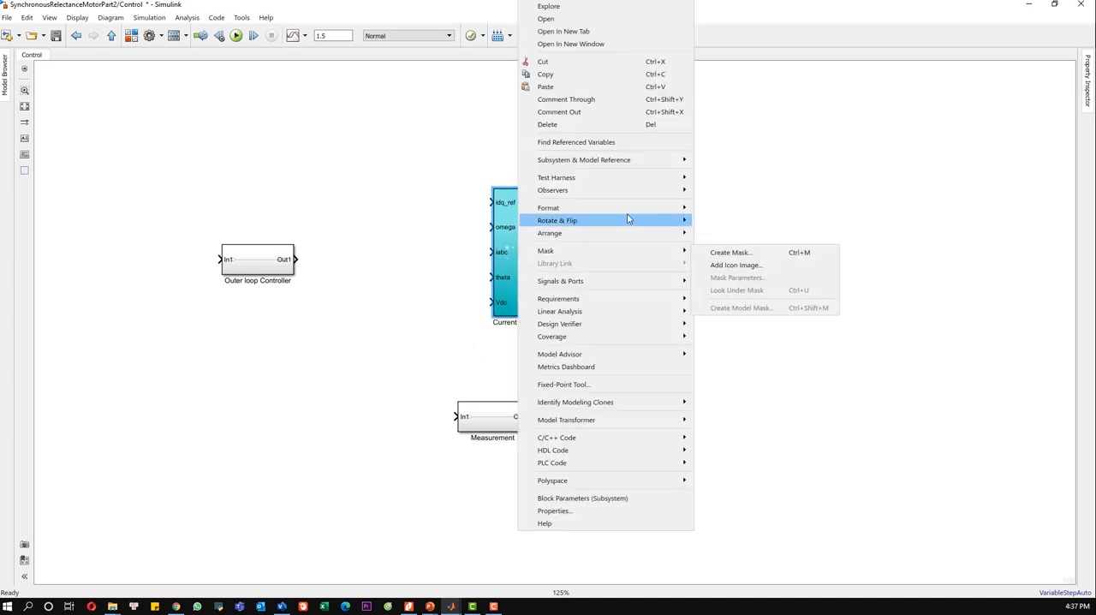
pyautogui.moveTo(682, 208)
pyautogui.click(730, 283)
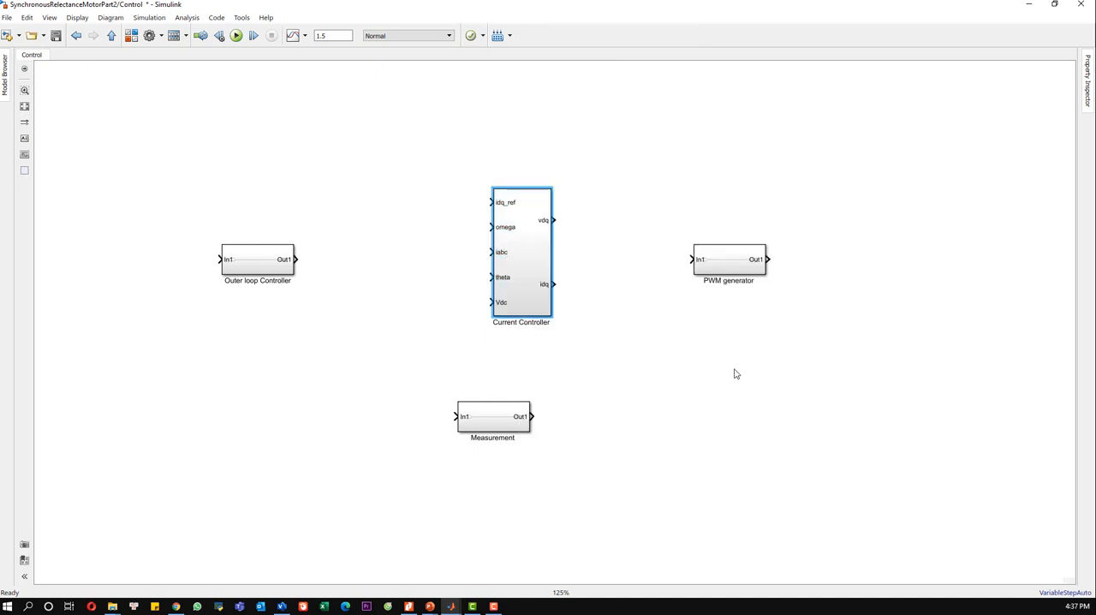
# Step: Reposition and enlarge the Outer loop Controller block, then open it and delete its default contents
pyautogui.moveTo(271, 270); pyautogui.dragTo(330, 274)
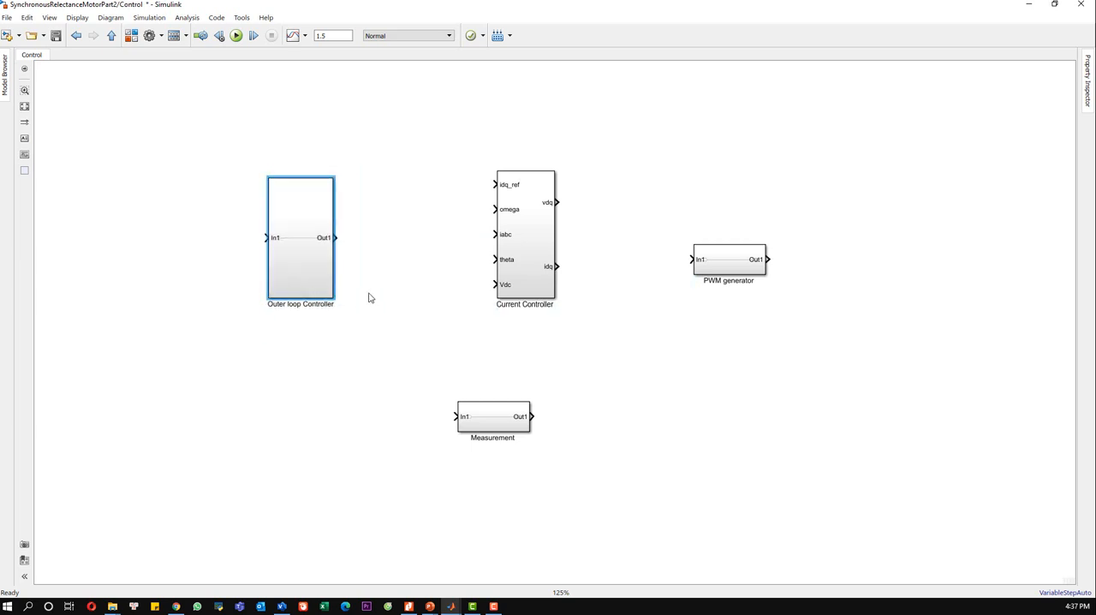
pyautogui.doubleClick(315, 250)
pyautogui.moveTo(724, 364); pyautogui.dragTo(328, 247)
pyautogui.press('Delete')
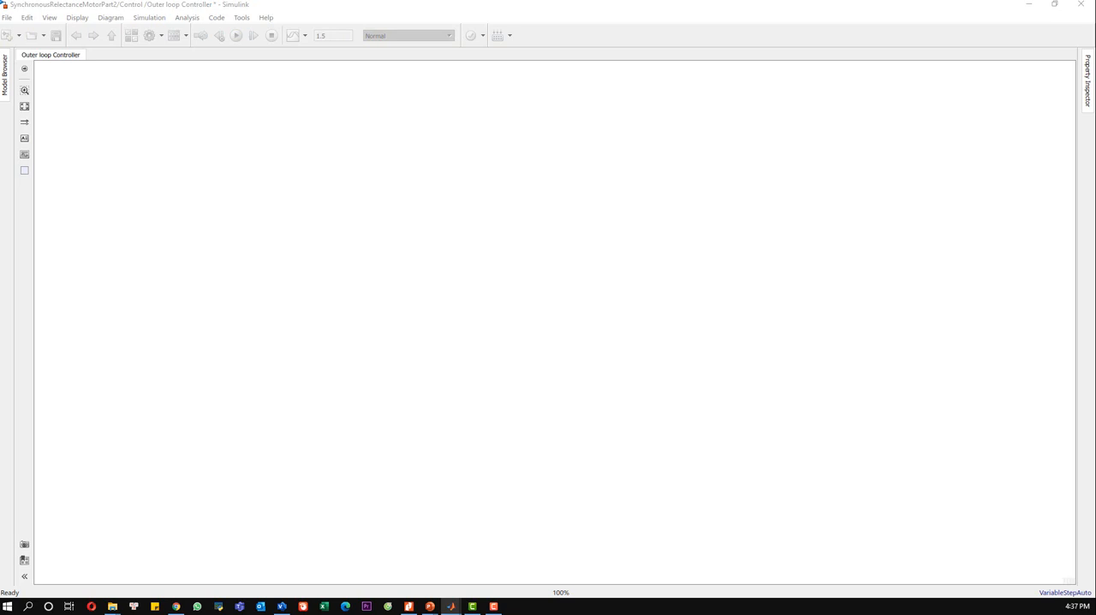
pyautogui.click(244, 244)
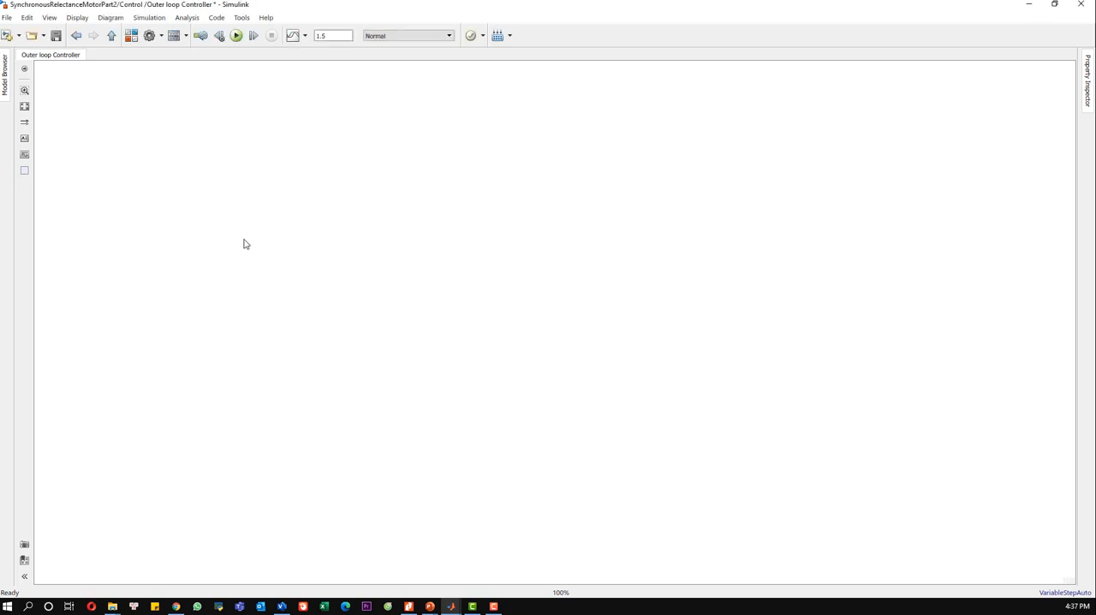
# Step: Add an input port to the empty Outer loop Controller subsystem
pyautogui.doubleClick(244, 244)
pyautogui.write('input')
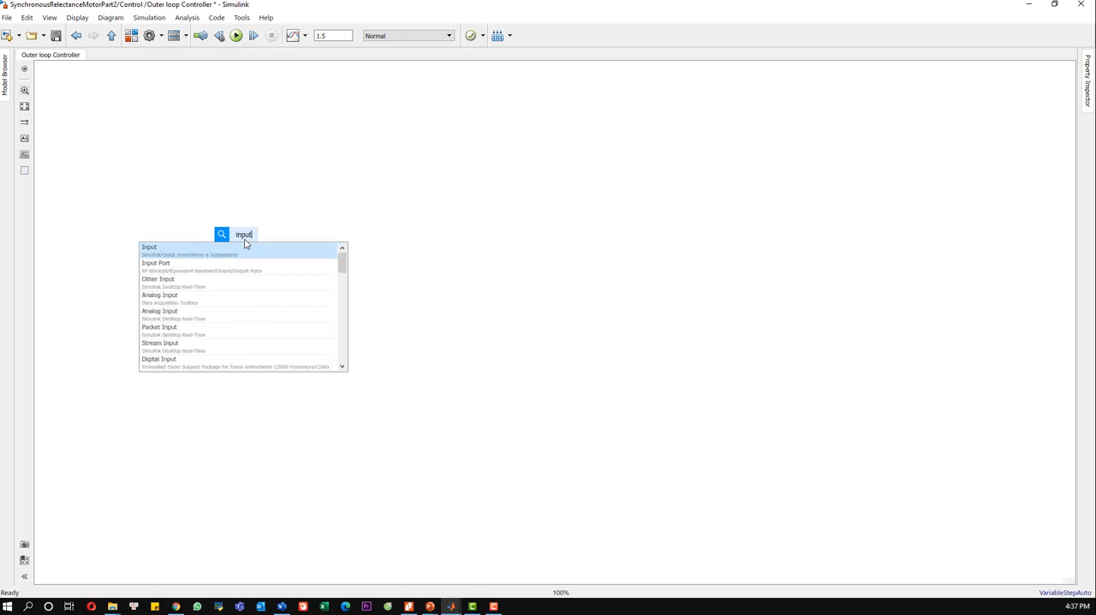
pyautogui.click(243, 253)
pyautogui.scroll(1, 272, 252)
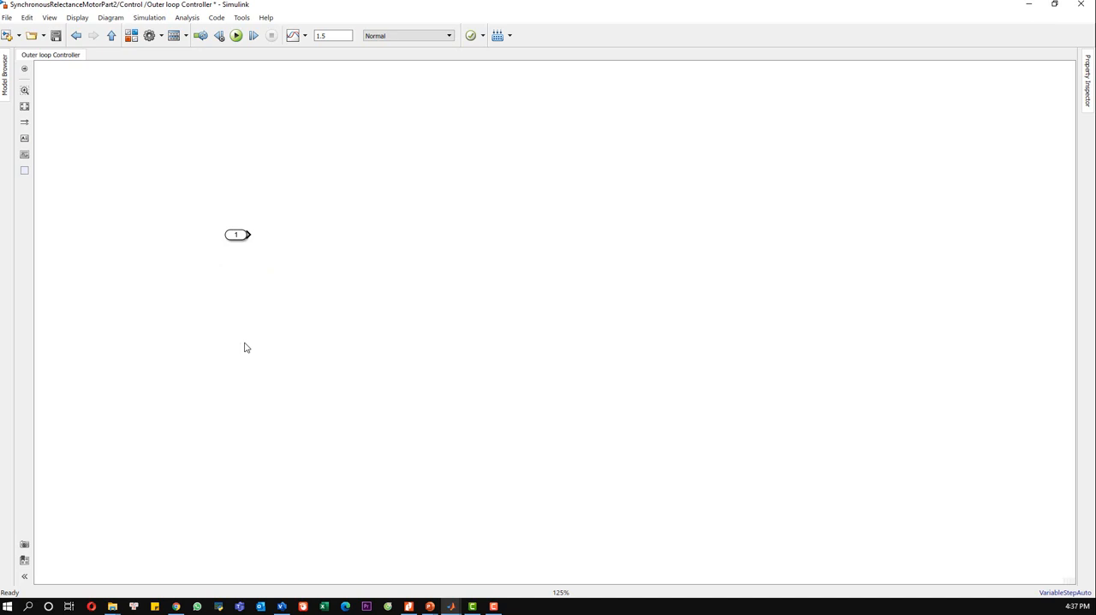
# Step: Add a second input port below the first one and name it idq
pyautogui.doubleClick(243, 347)
pyautogui.write('input')
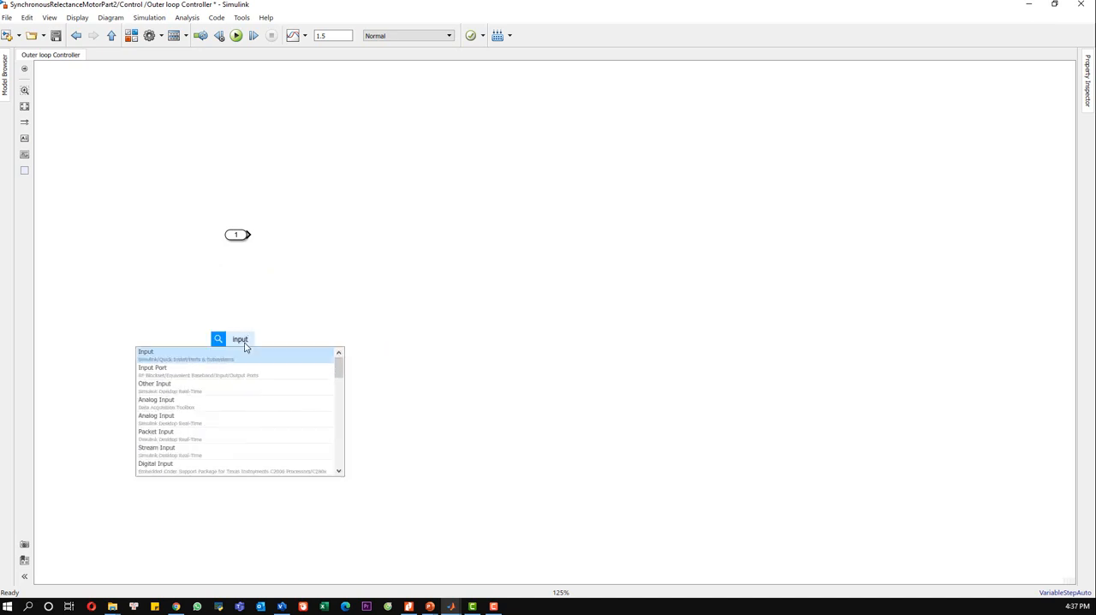
pyautogui.press('Return')
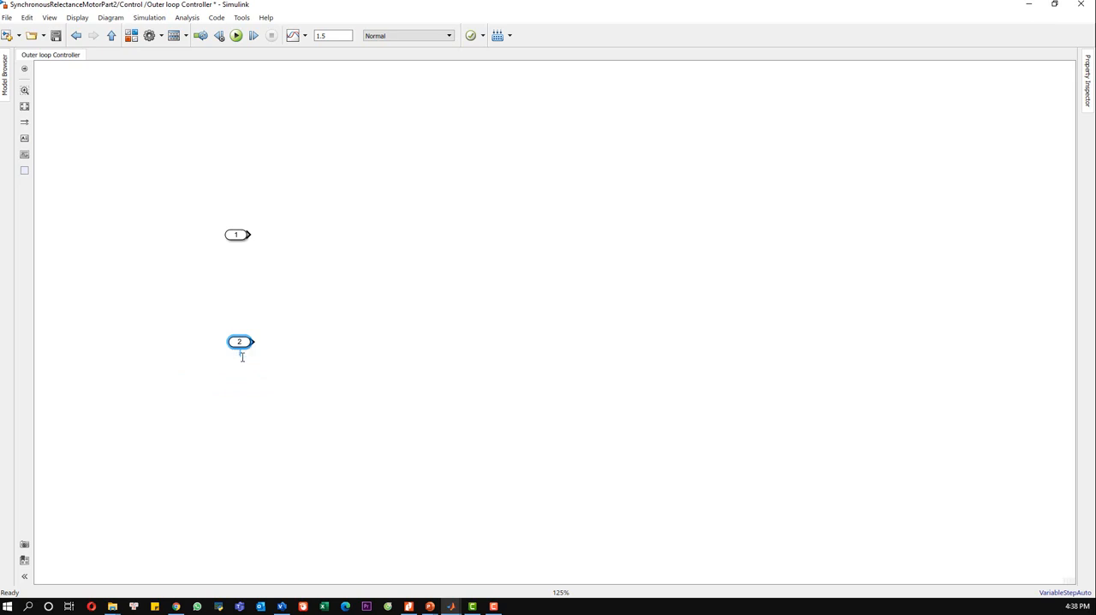
pyautogui.write('idq')
pyautogui.click(320, 267)
# Step: Name the first input port TqRequest
pyautogui.click(241, 234)
pyautogui.click(241, 251)
pyautogui.write('To')
pyautogui.press('BackSpace')
pyautogui.write('qRequest')
pyautogui.click(274, 282)
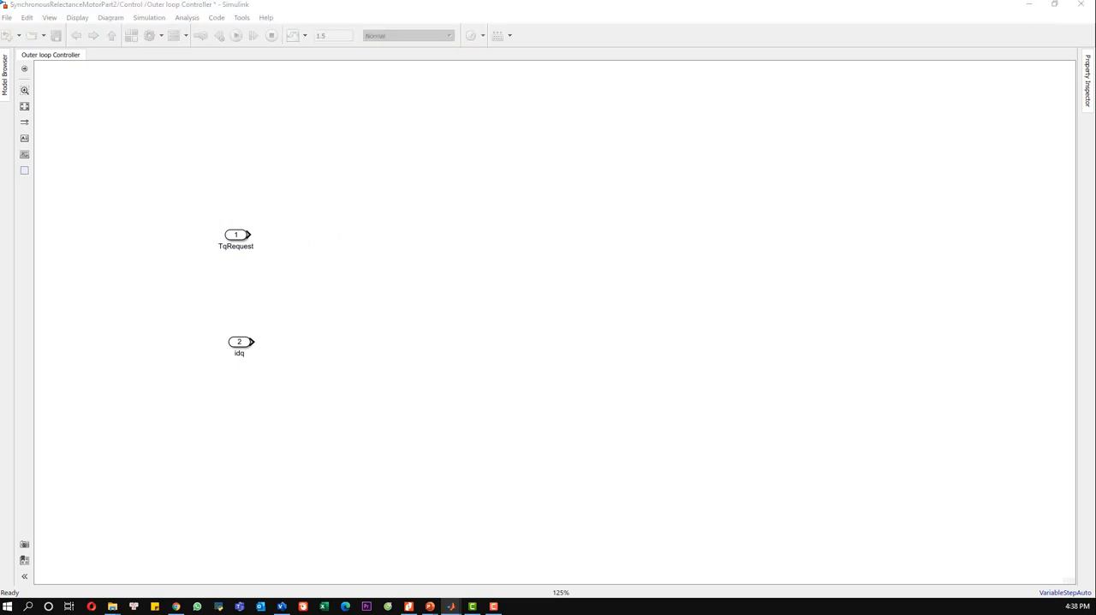
# Step: Add an Abs block level with the TqRequest port and connect TqRequest to it
pyautogui.click(368, 254)
pyautogui.write('abs')
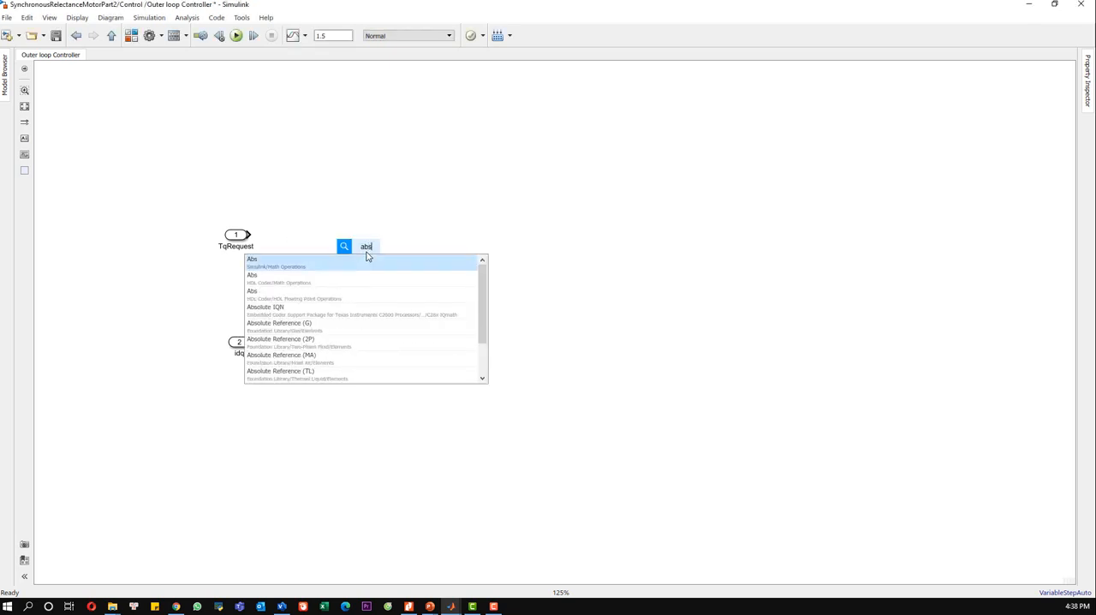
pyautogui.click(362, 266)
pyautogui.moveTo(373, 253); pyautogui.dragTo(351, 238)
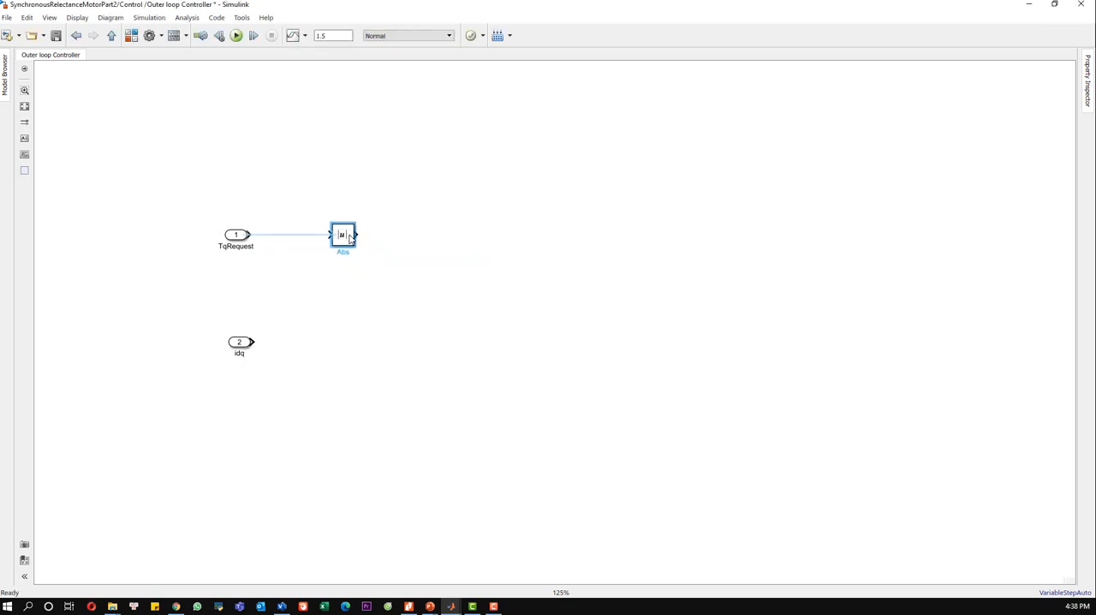
pyautogui.click(295, 234)
# Step: Add a Gain block after the Abs block, enlarge it and connect it to the Abs output
pyautogui.doubleClick(500, 272)
pyautogui.write('gain')
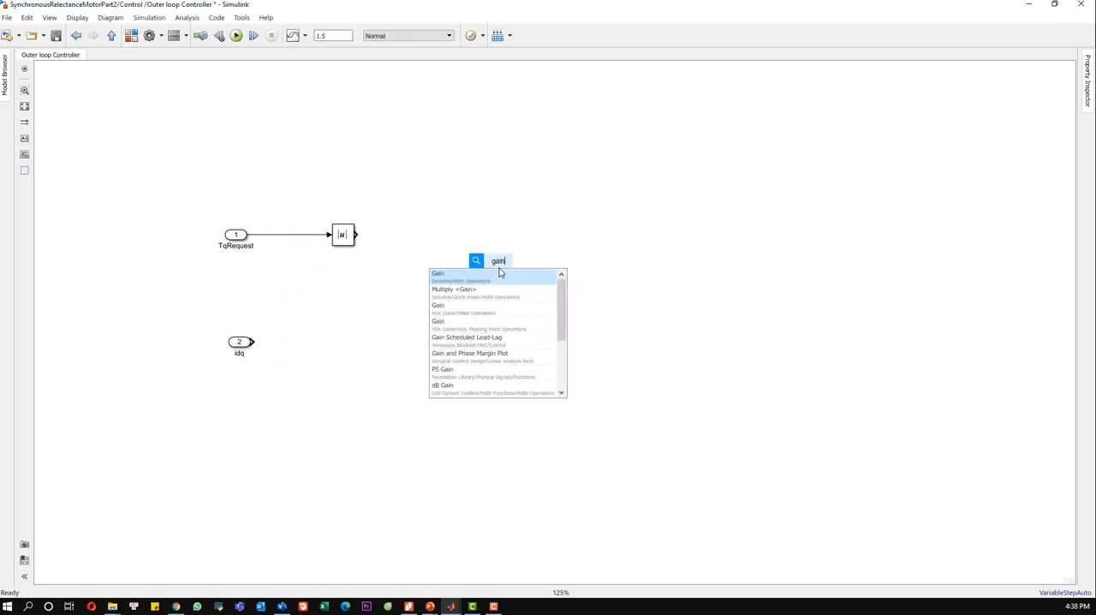
pyautogui.click(501, 277)
pyautogui.moveTo(498, 263)
pyautogui.mouseDown()
pyautogui.moveTo(425, 233)
pyautogui.moveTo(459, 262)
pyautogui.moveTo(519, 277)
pyautogui.moveTo(494, 240)
pyautogui.moveTo(496, 255)
pyautogui.mouseUp()
pyautogui.click(398, 235)
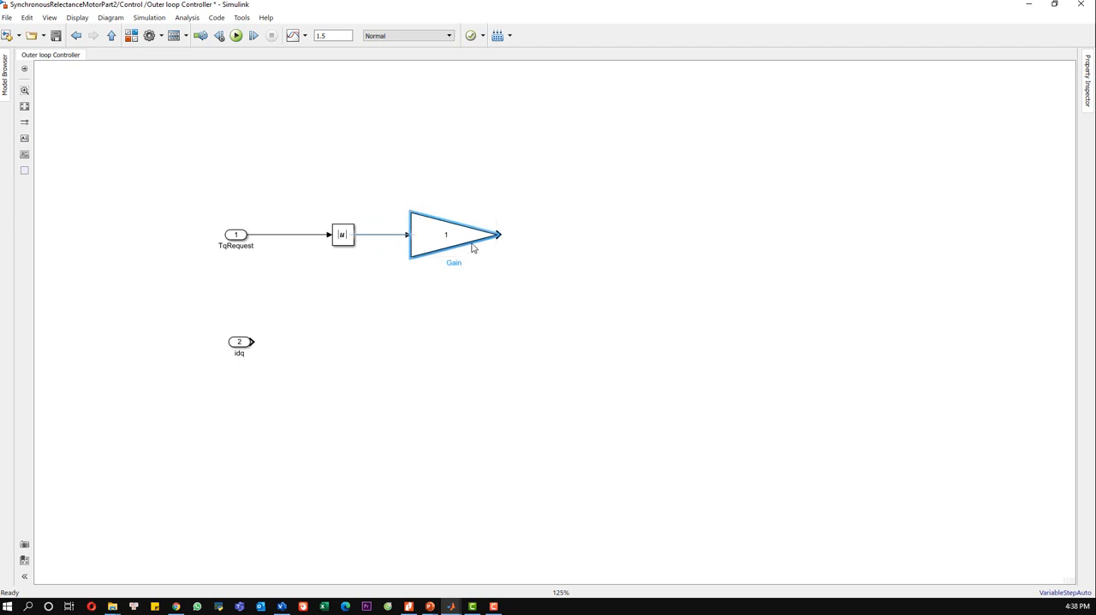
# Step: Set the gain after the Abs block to 2/(3*p*(Ld-Lq)) and resize the block to fit the expression
pyautogui.doubleClick(456, 239)
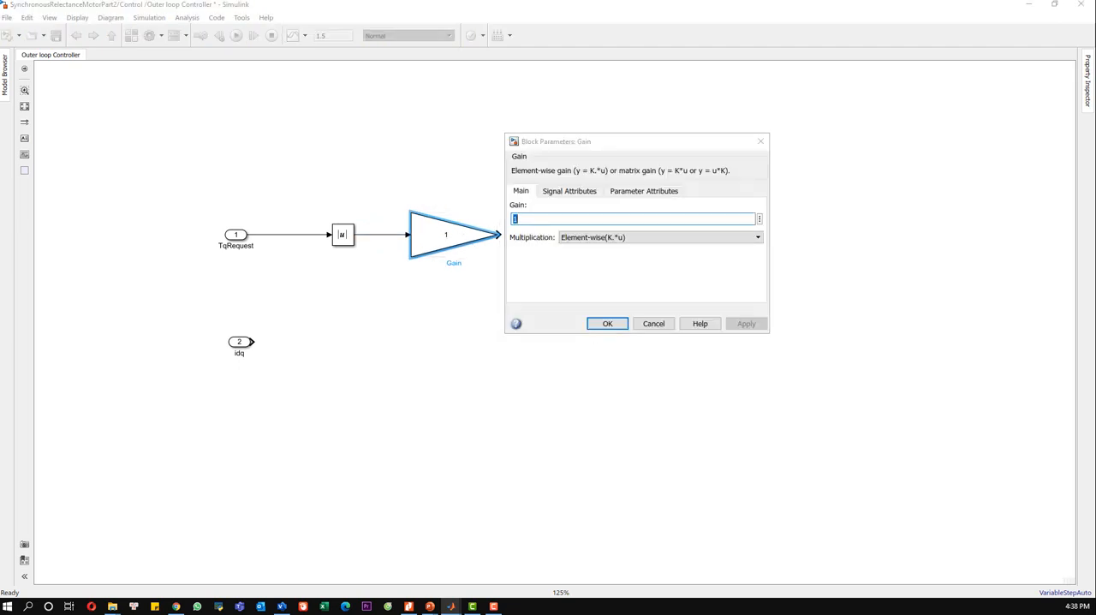
pyautogui.doubleClick(532, 219)
pyautogui.write('2/(3')
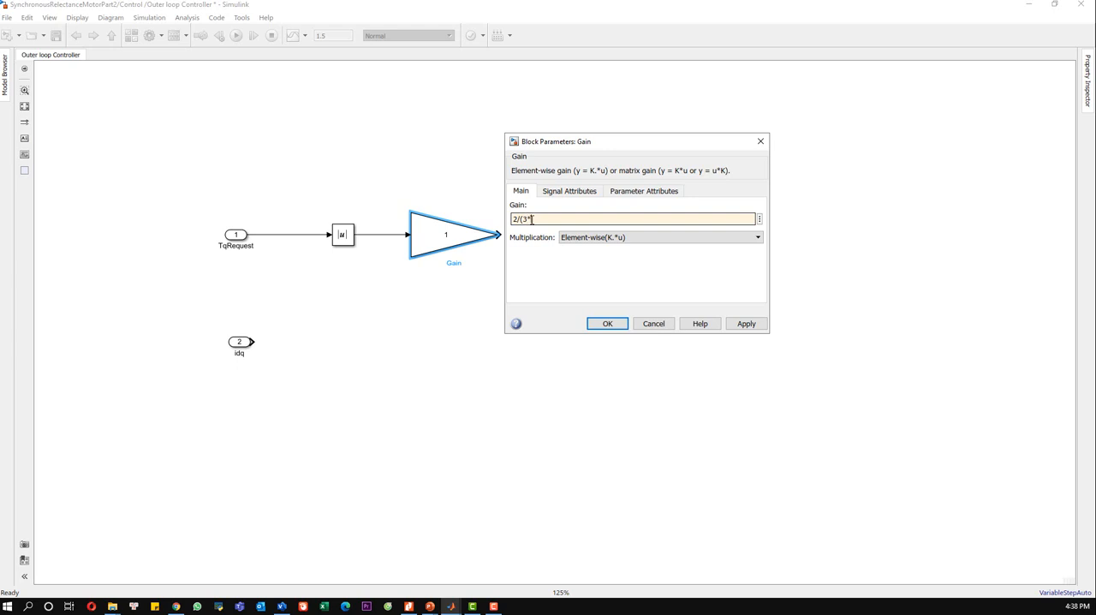
pyautogui.write('*(Ld-Lq)')
pyautogui.click(744, 322)
pyautogui.click(620, 329)
pyautogui.moveTo(491, 248); pyautogui.dragTo(467, 259)
pyautogui.click(491, 272)
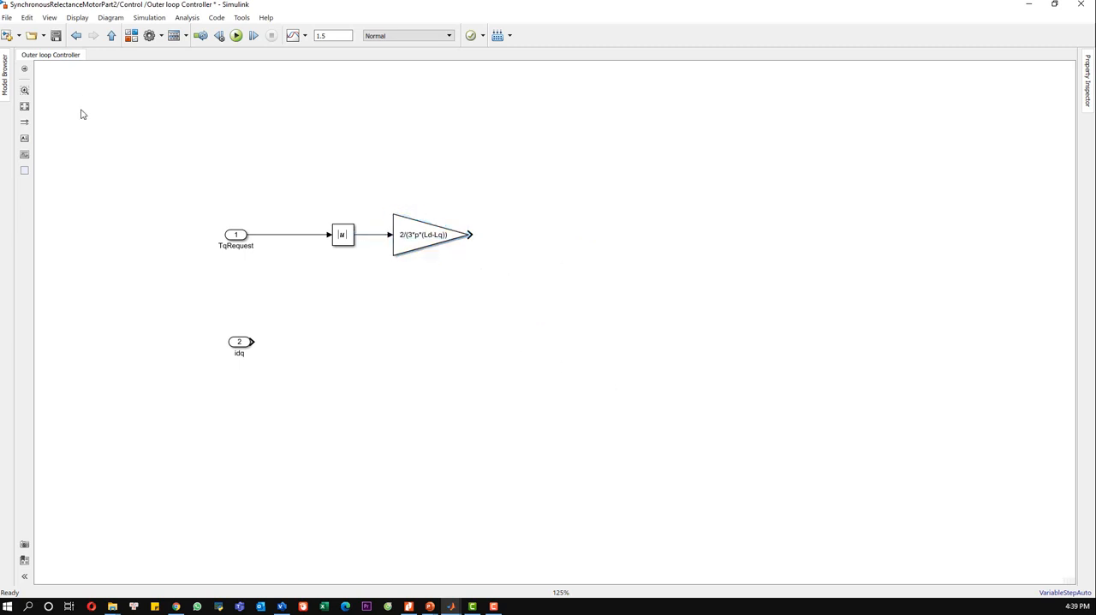
# Step: Add a Sqrt block after the 2/(3*p*(Ld-Lq)) gain, connect them and check the Sqrt block's parameters
pyautogui.doubleClick(713, 274)
pyautogui.write('sqrt')
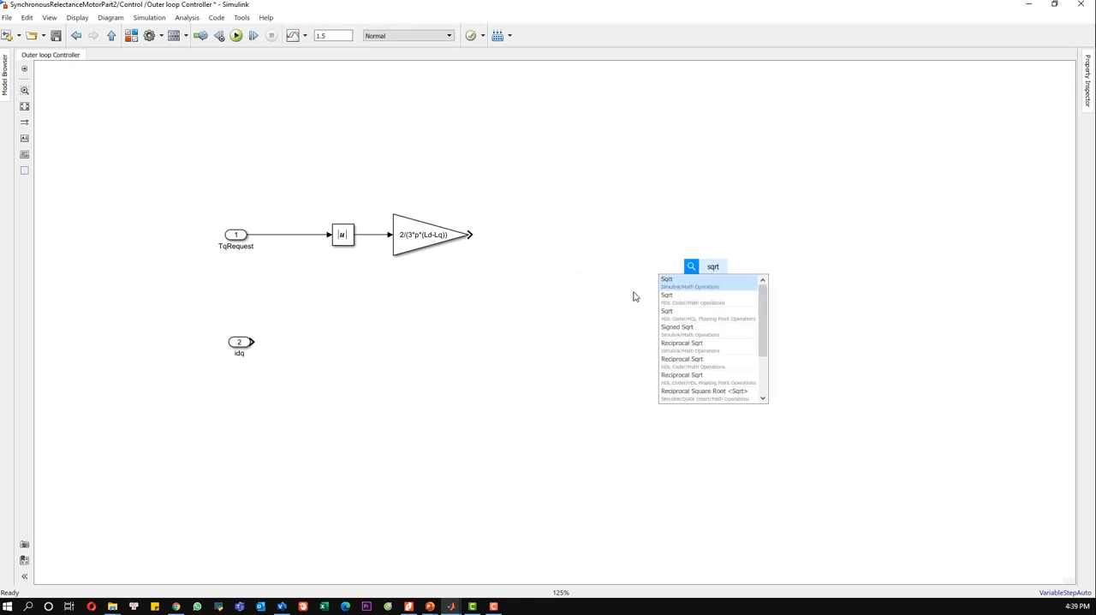
pyautogui.click(694, 282)
pyautogui.moveTo(714, 274); pyautogui.dragTo(546, 240)
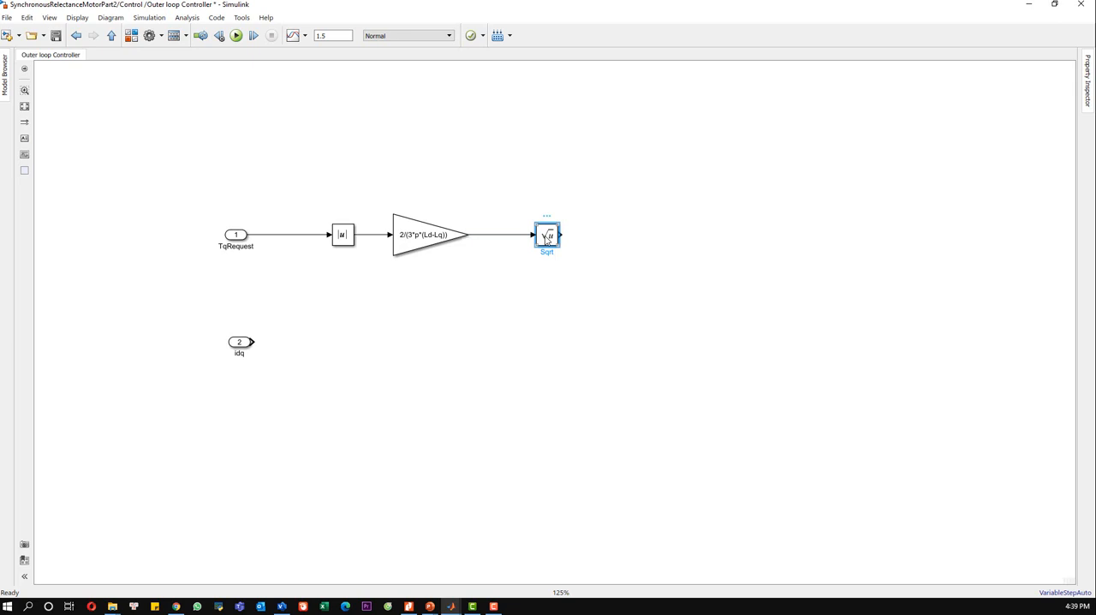
pyautogui.doubleClick(546, 240)
pyautogui.click(979, 140)
# Step: Add a Sign block below the Abs block and feed it from a branch of the TqRequest signal
pyautogui.write('ign')
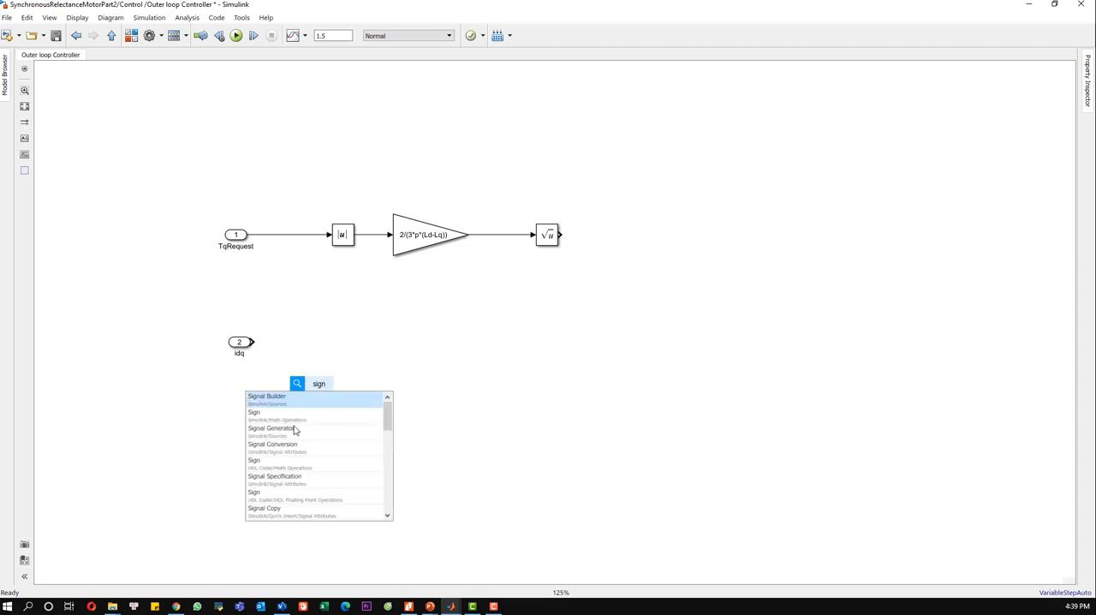
pyautogui.click(264, 419)
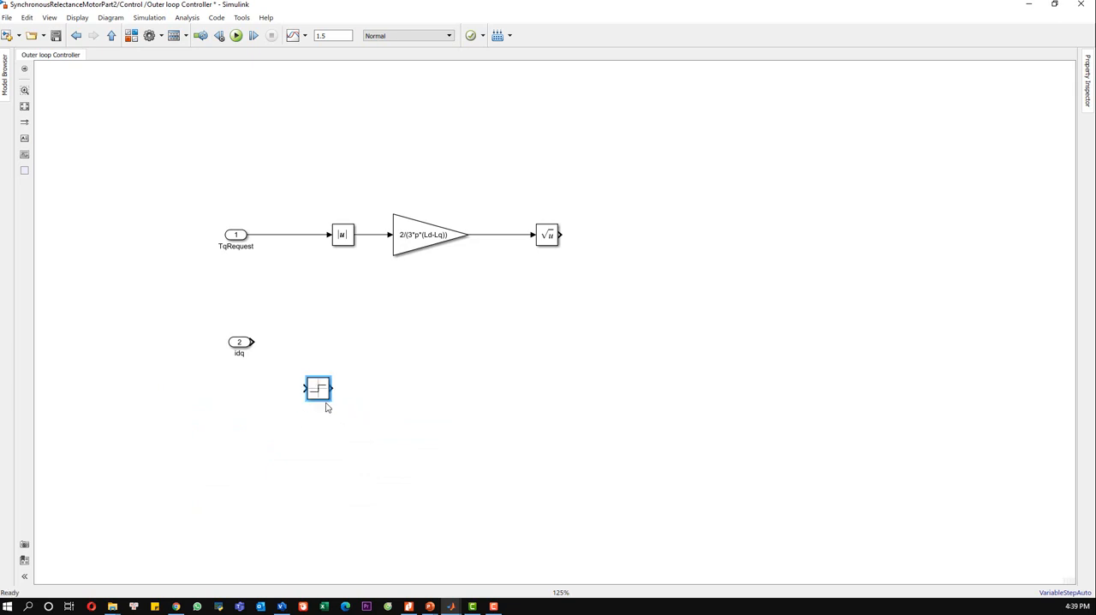
pyautogui.moveTo(317, 388)
pyautogui.mouseDown()
pyautogui.moveTo(379, 280)
pyautogui.moveTo(313, 281)
pyautogui.moveTo(287, 234)
pyautogui.mouseUp()
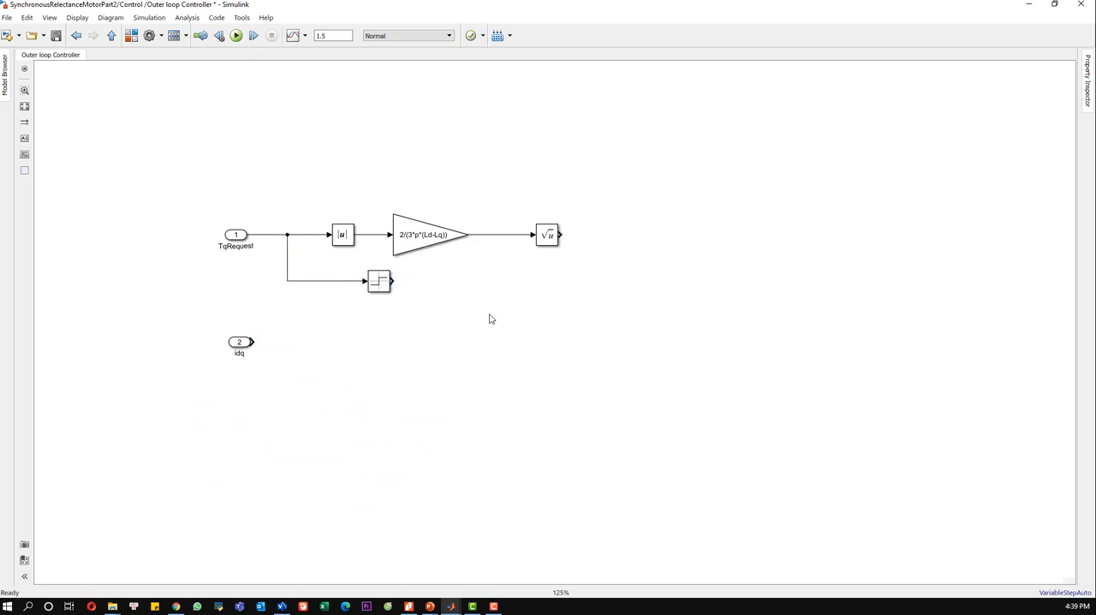
# Step: Add a Product block after the Sqrt block and connect the Sqrt and Sign outputs to its two inputs
pyautogui.doubleClick(702, 296)
pyautogui.write('product')
pyautogui.press('Return')
pyautogui.moveTo(704, 296); pyautogui.dragTo(392, 278)
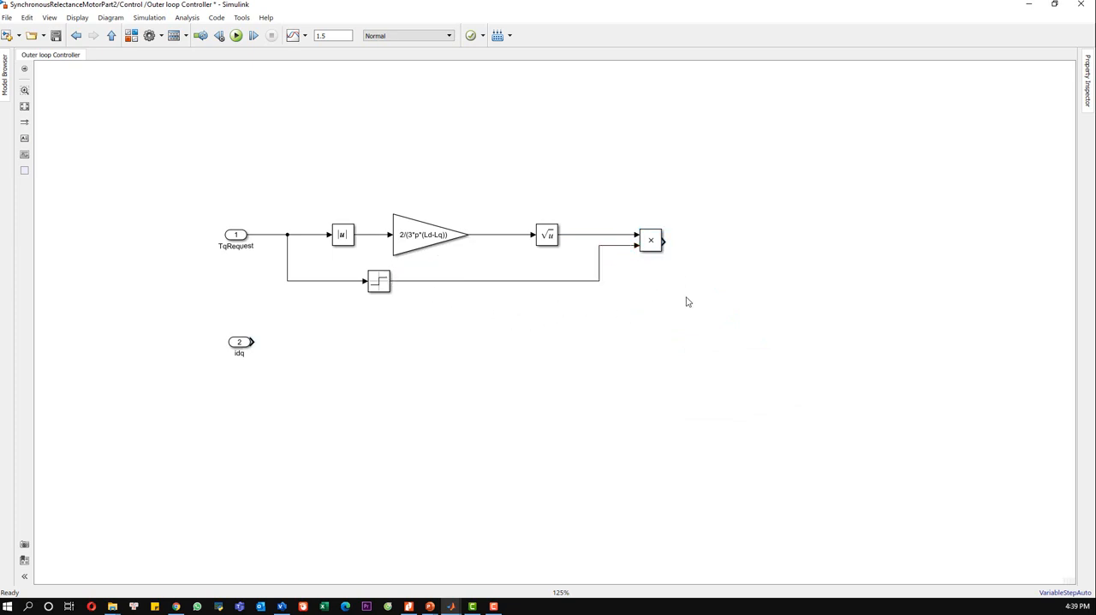
# Step: Add a two-input Mux after the Product block, enlarge it and connect the Product output to its second input
pyautogui.doubleClick(720, 260)
pyautogui.write('mux')
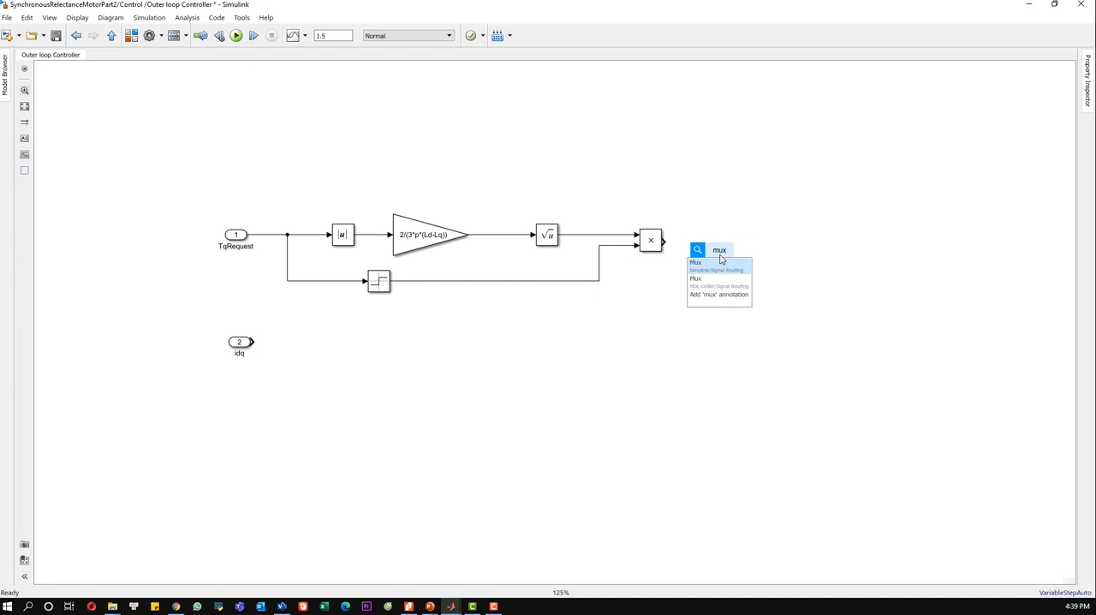
pyautogui.press('Return')
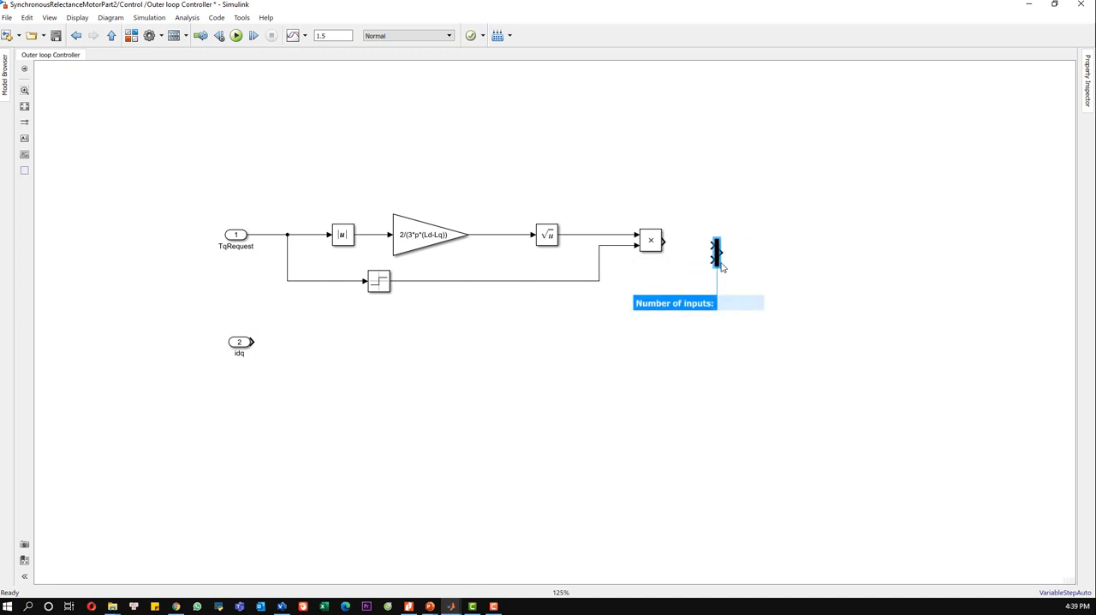
pyautogui.click(719, 268)
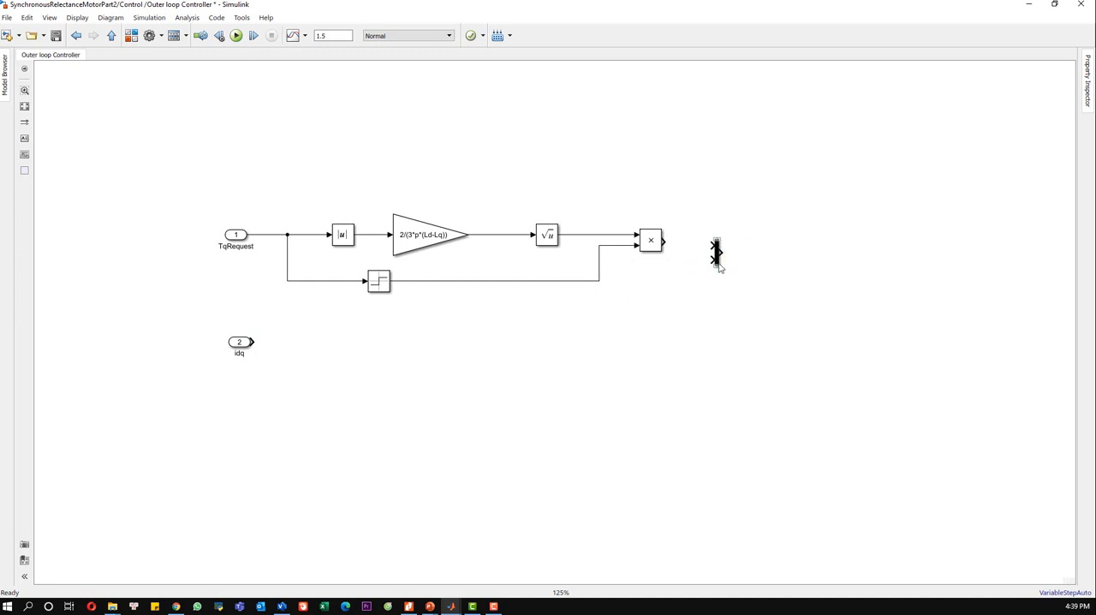
pyautogui.moveTo(721, 268)
pyautogui.mouseDown()
pyautogui.moveTo(721, 332)
pyautogui.moveTo(745, 283)
pyautogui.moveTo(750, 251)
pyautogui.moveTo(737, 242)
pyautogui.mouseUp()
pyautogui.click(721, 274)
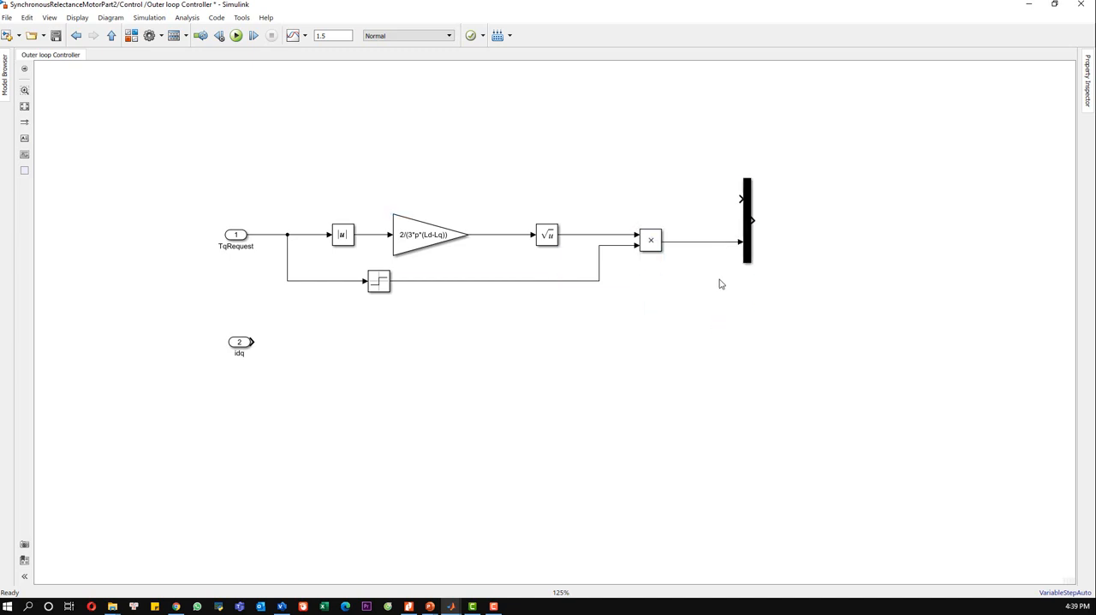
# Step: Branch the Sqrt output to the Mux's first input and reposition the Product and Mux blocks so the lines run straight
pyautogui.moveTo(740, 198); pyautogui.dragTo(654, 265)
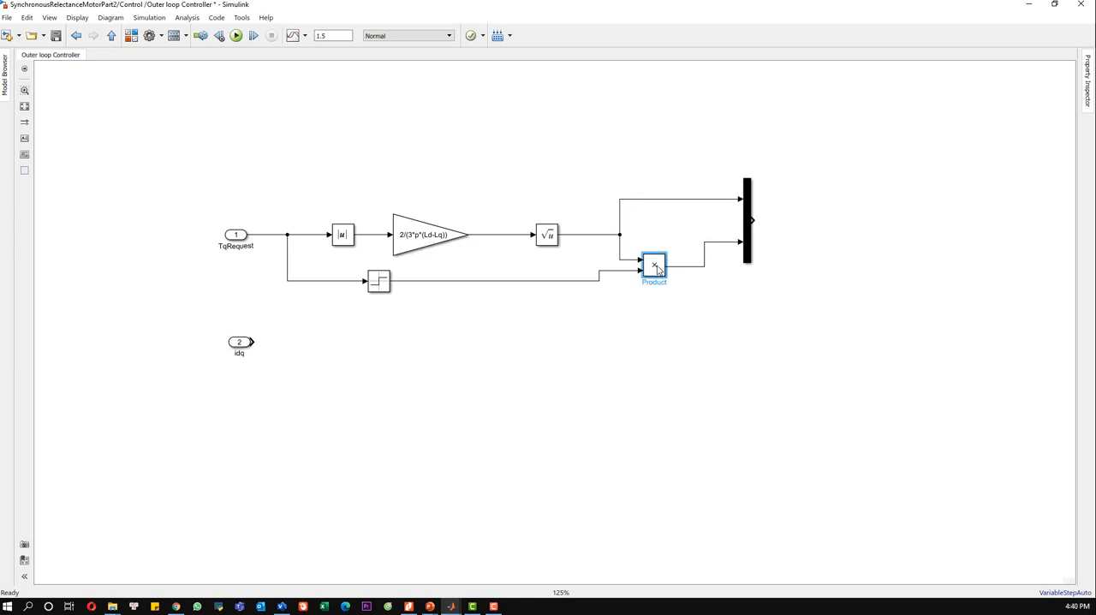
pyautogui.click(716, 271)
pyautogui.moveTo(739, 239); pyautogui.dragTo(683, 190)
pyautogui.hotkey('ctrl', 'z')
pyautogui.hotkey('ctrl', 'z')
pyautogui.moveTo(751, 235); pyautogui.dragTo(730, 260)
pyautogui.click(756, 273)
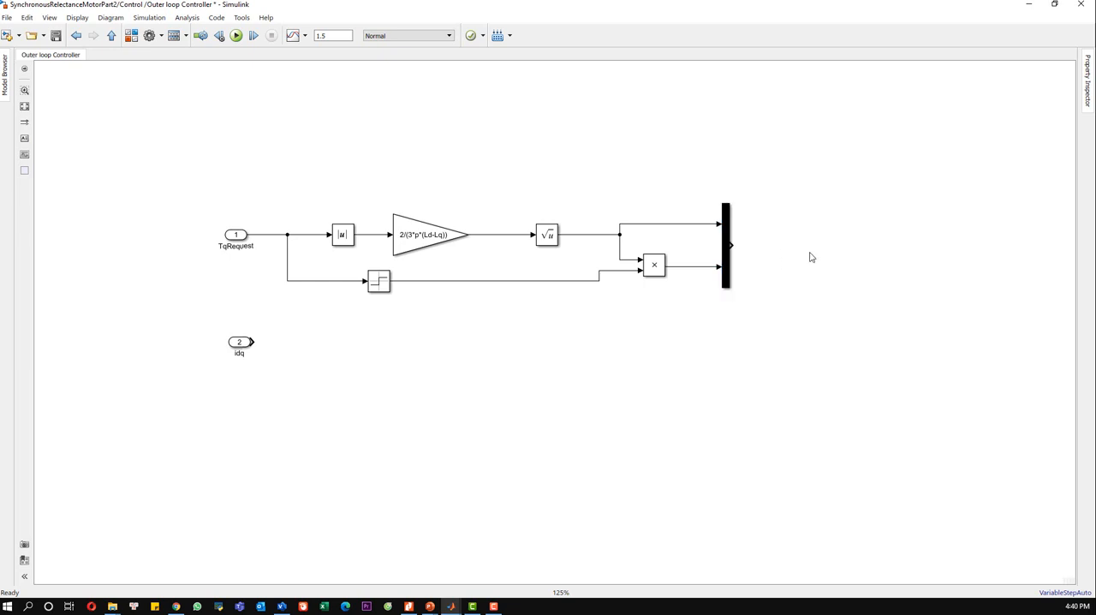
# Step: Add an output port connected to the Mux output and name it idq_ref
pyautogui.write('out')
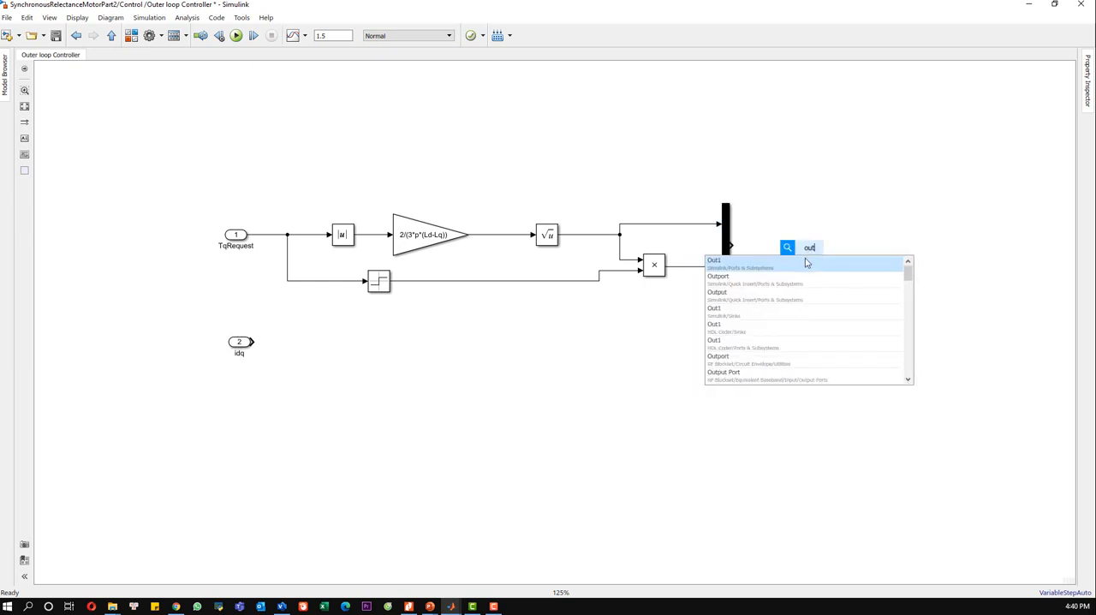
pyautogui.click(805, 260)
pyautogui.click(820, 247)
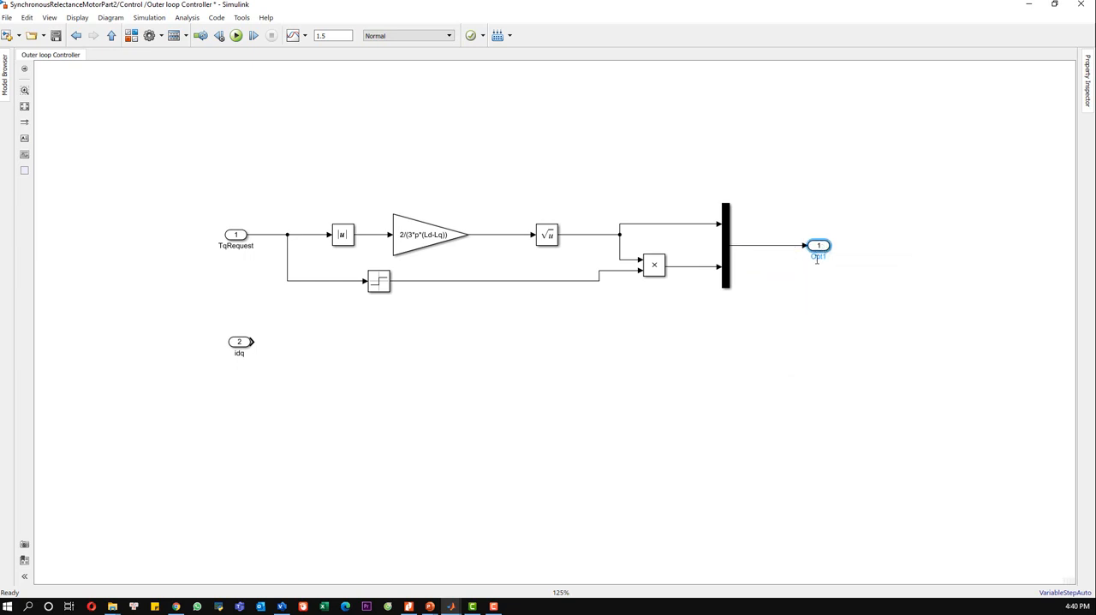
pyautogui.doubleClick(819, 259)
pyautogui.press('BackSpace')
pyautogui.write('idq_ref')
pyautogui.click(818, 308)
# Step: Add a second output port above the Mux, name it Tq_ref and connect it to the TqRequest signal
pyautogui.doubleClick(781, 160)
pyautogui.write('out')
pyautogui.press('Return')
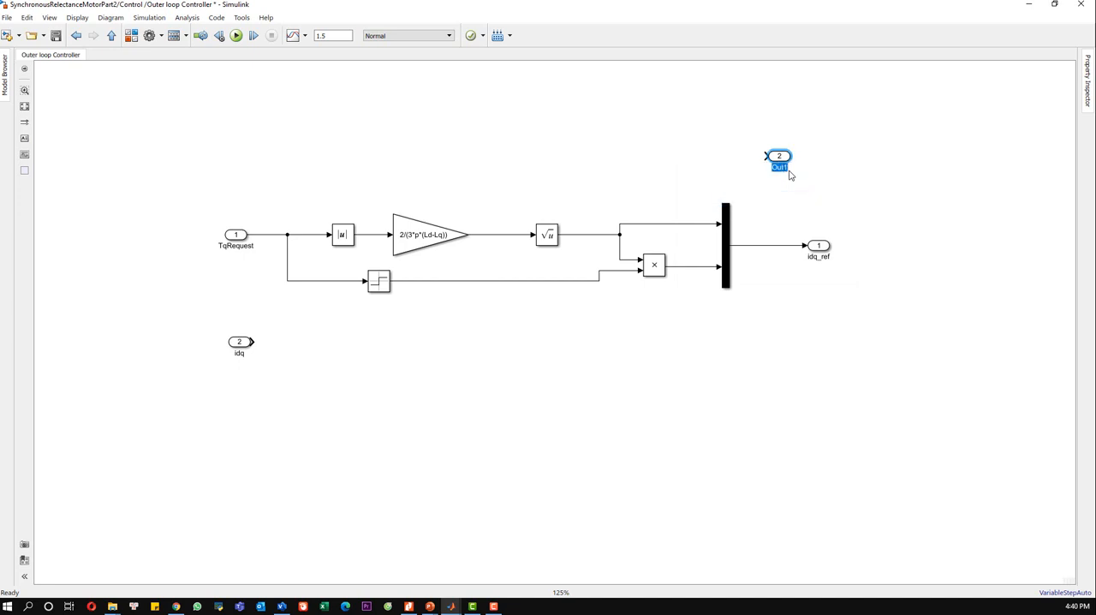
pyautogui.write('id')
pyautogui.write('q_ref')
pyautogui.click(796, 190)
pyautogui.moveTo(769, 157); pyautogui.dragTo(288, 233)
pyautogui.click(288, 204)
pyautogui.click(504, 181)
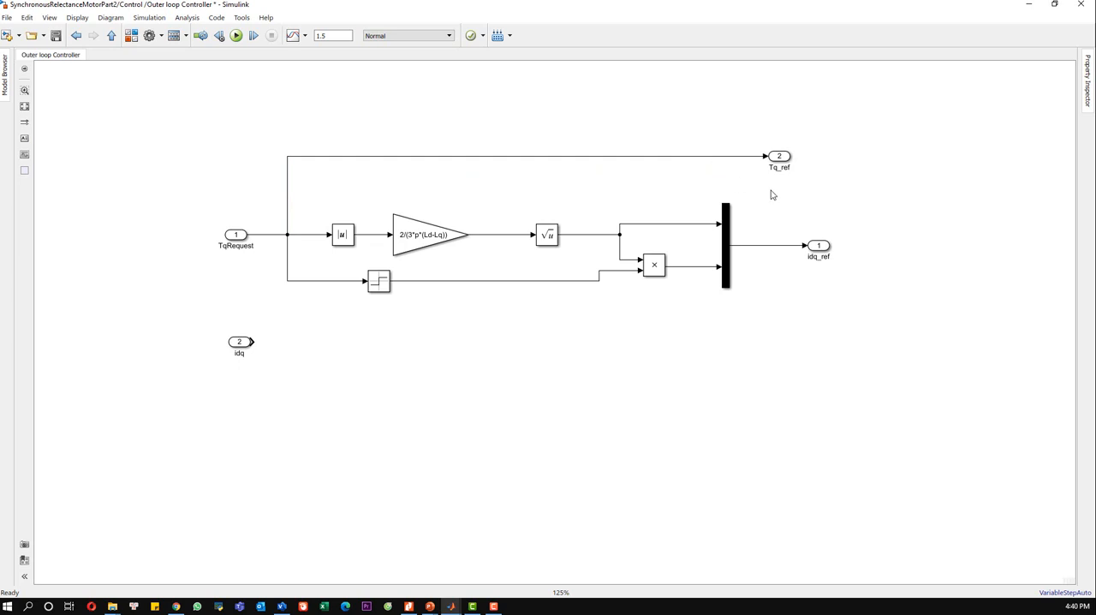
# Step: Move the idq port lower, add a Subsystem connected to it and name the subsystem Torque Estimation
pyautogui.moveTo(339, 371); pyautogui.dragTo(162, 310)
pyautogui.moveTo(241, 343); pyautogui.dragTo(223, 400)
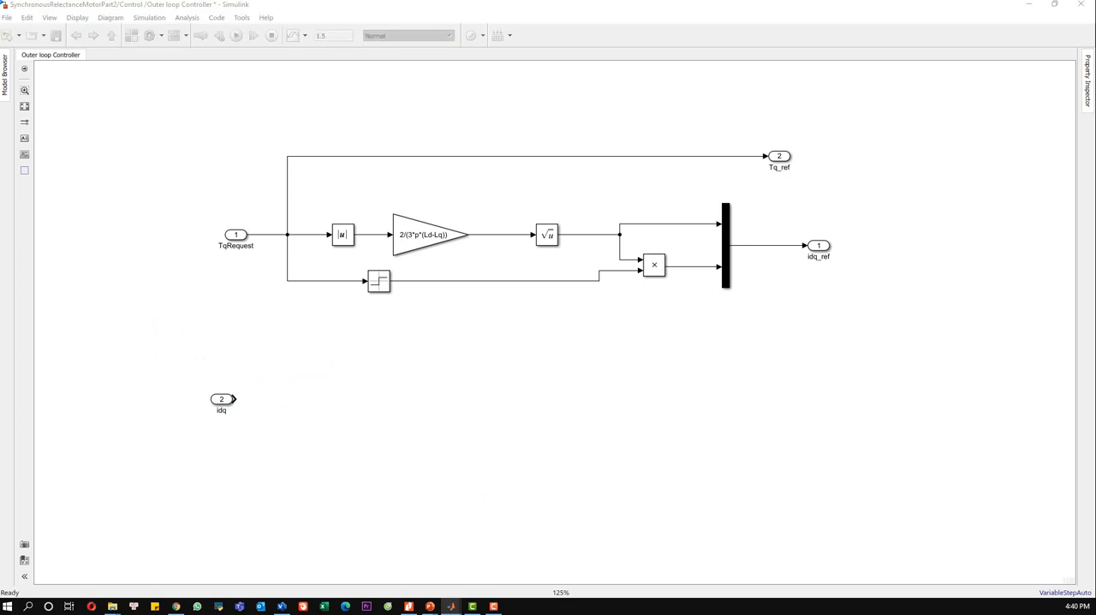
pyautogui.click(374, 414)
pyautogui.write('sub')
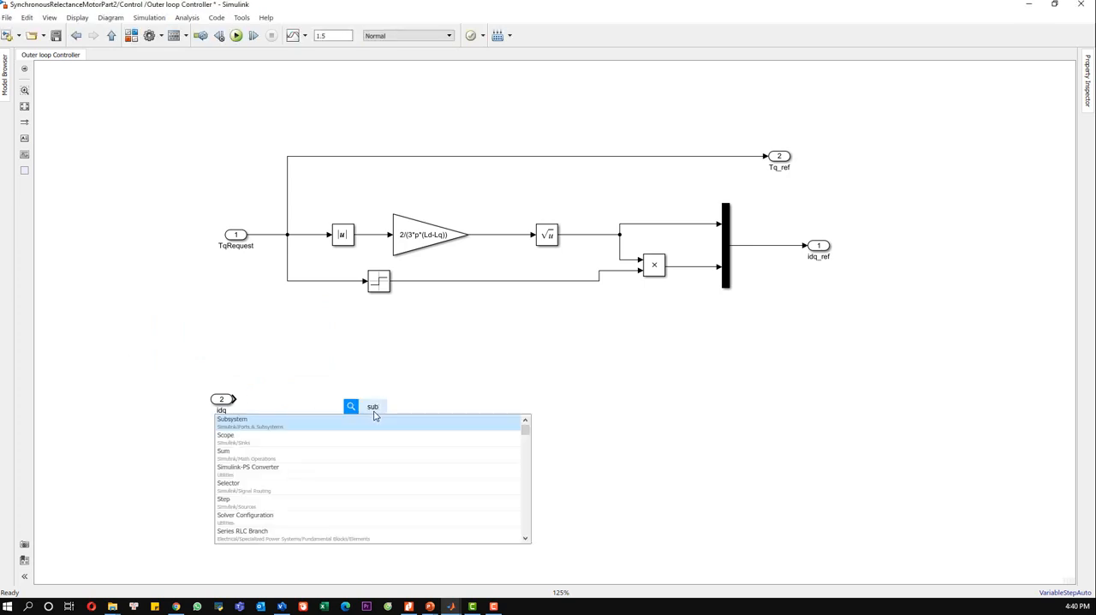
pyautogui.press('Return')
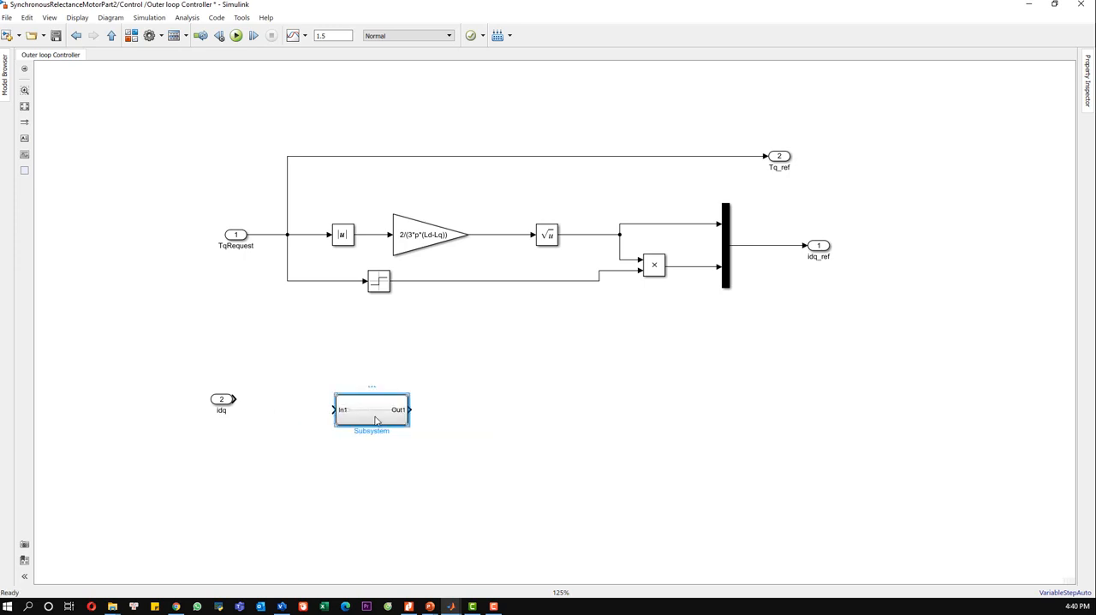
pyautogui.doubleClick(351, 420)
pyautogui.write('Torque')
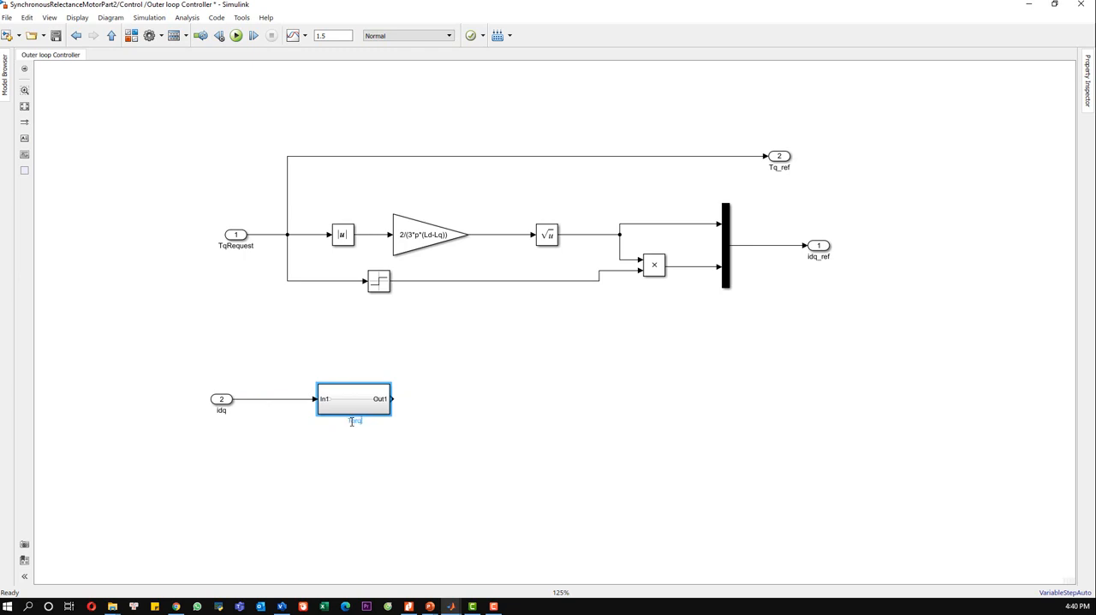
pyautogui.write(' Estimation')
pyautogui.click(406, 433)
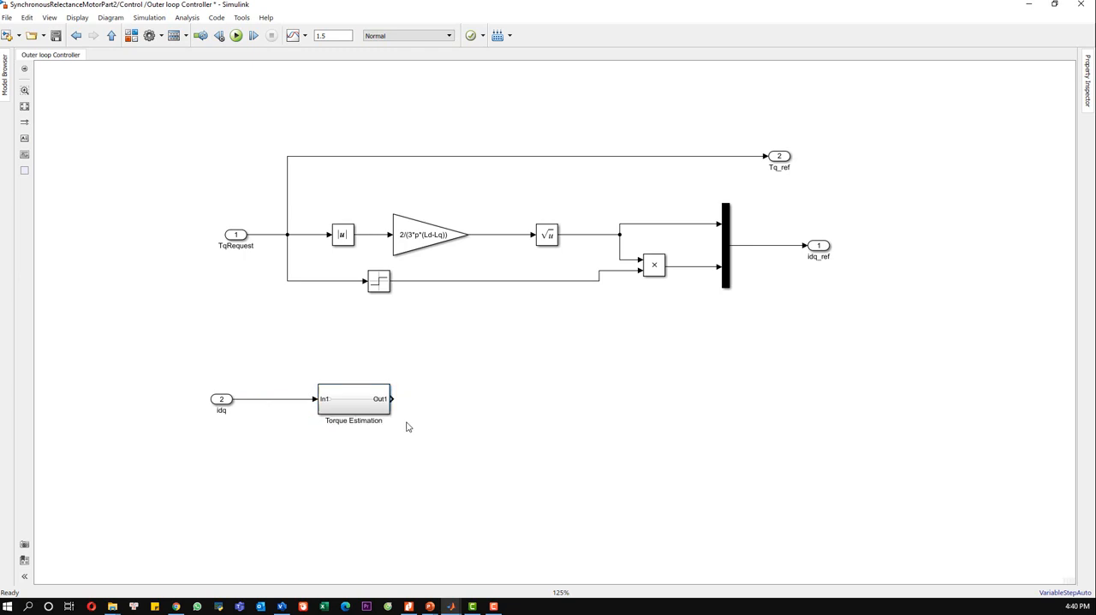
# Step: Add an output port named Tq_estim and connect it to the Torque Estimation subsystem's output
pyautogui.doubleClick(597, 407)
pyautogui.write('out')
pyautogui.click(596, 413)
pyautogui.moveTo(594, 401); pyautogui.dragTo(534, 400)
pyautogui.click(468, 402)
pyautogui.click(533, 410)
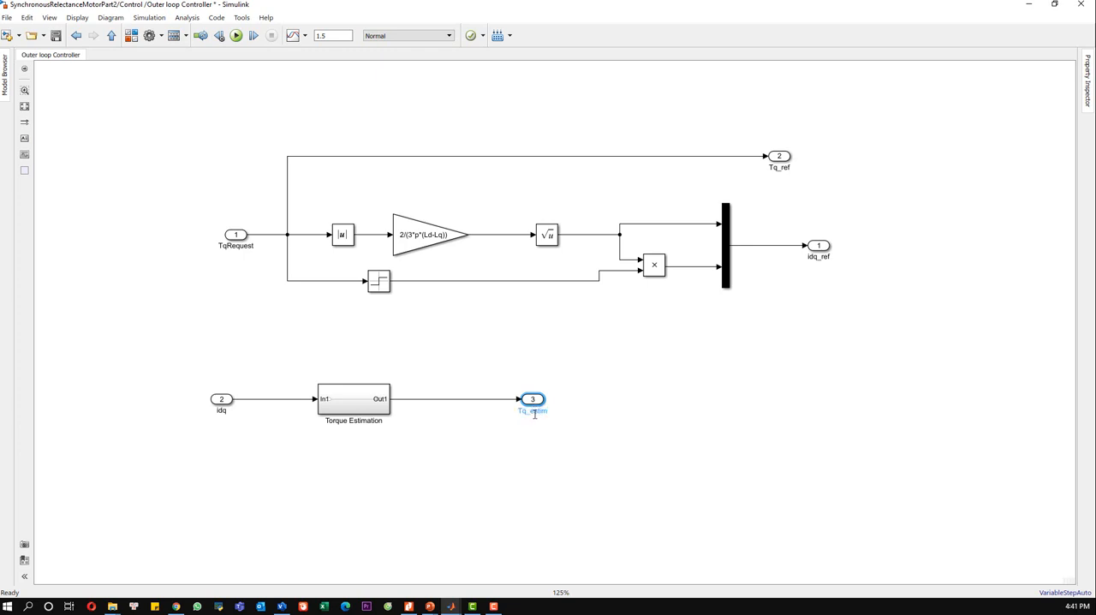
# Step: Open the Torque Estimation subsystem and delete its default contents
pyautogui.doubleClick(355, 402)
pyautogui.moveTo(789, 368); pyautogui.dragTo(333, 249)
pyautogui.press('Delete')
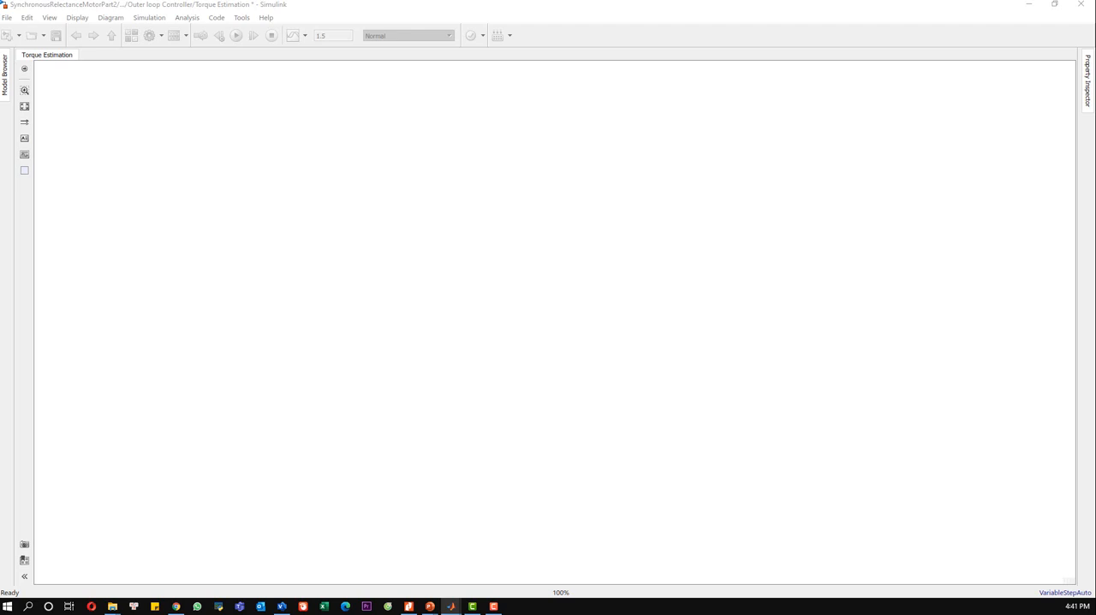
# Step: Add an input port named idq to the empty Torque Estimation subsystem
pyautogui.click(371, 320)
pyautogui.doubleClick(371, 320)
pyautogui.write('inpout')
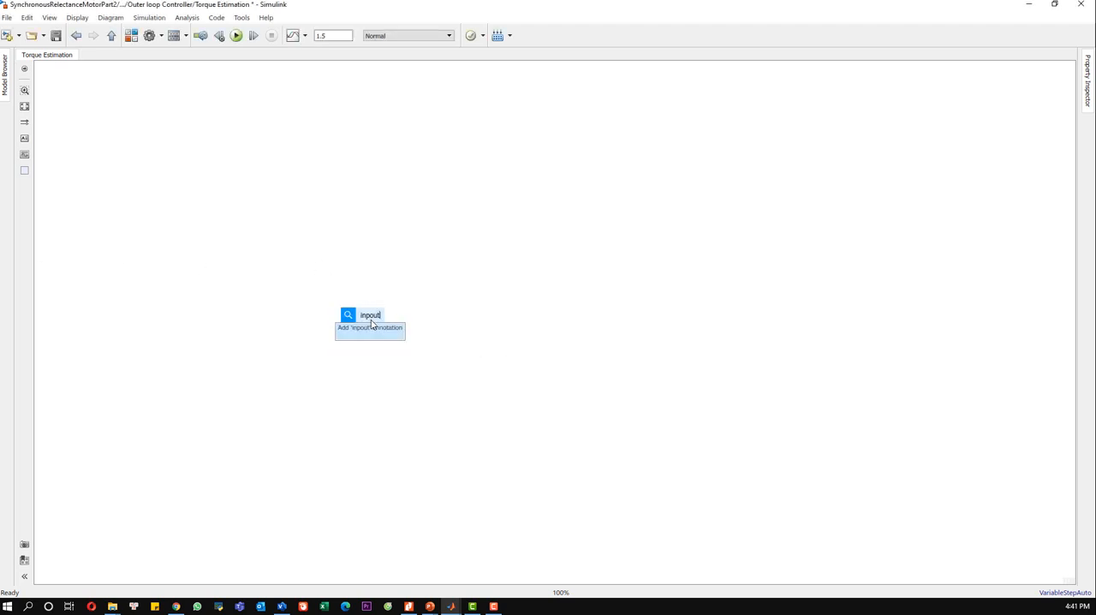
pyautogui.press('BackSpace')
pyautogui.press('BackSpace')
pyautogui.press('BackSpace')
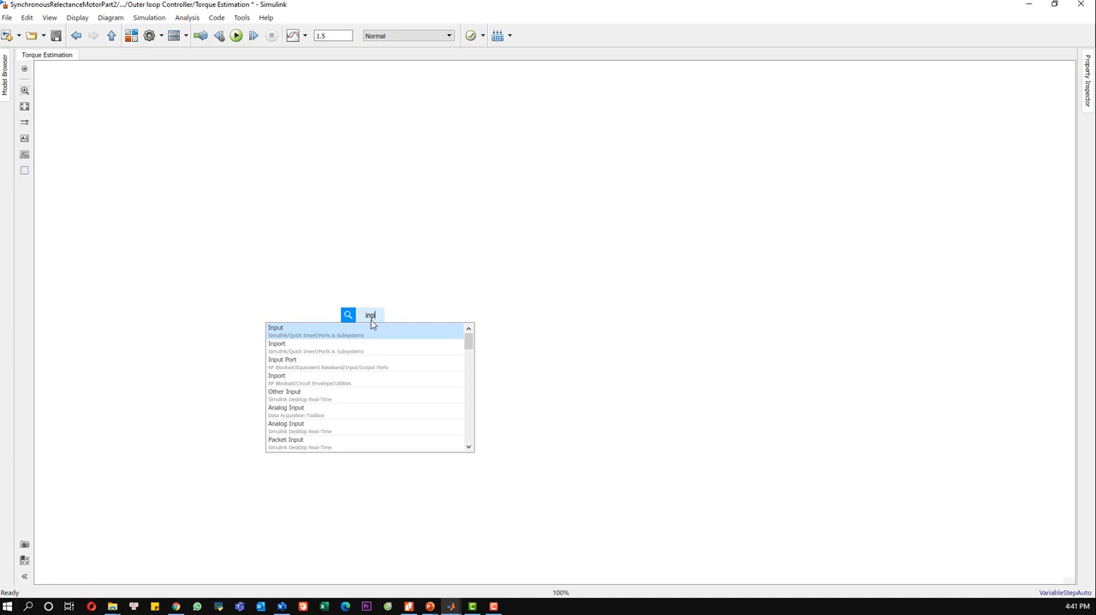
pyautogui.press('Return')
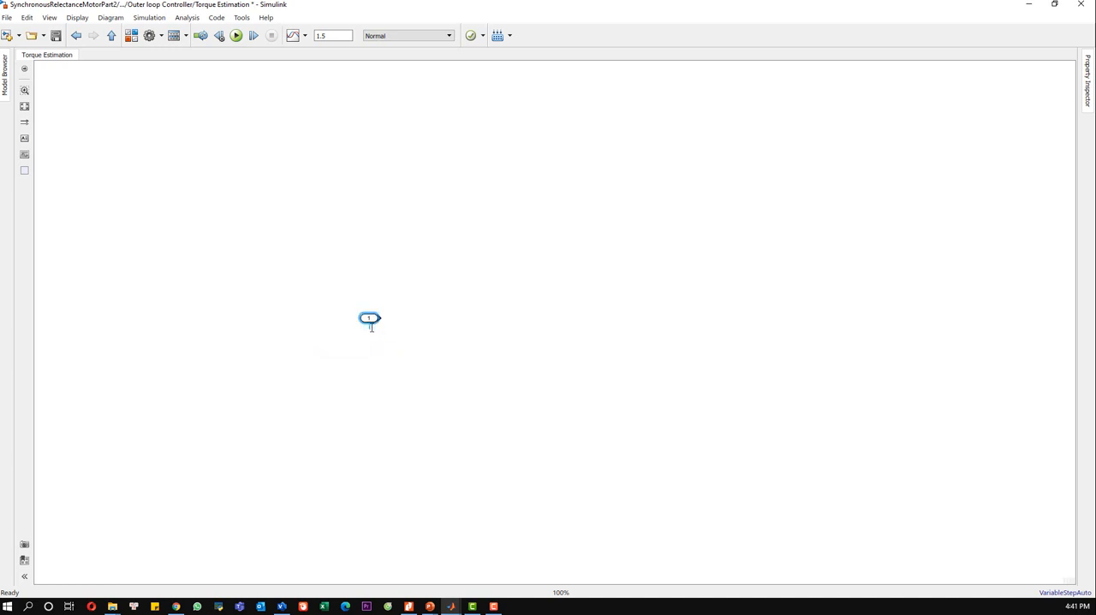
# Step: Add a two-output Demux block after the idq port and connect idq to it
pyautogui.scroll(3, 402, 339)
pyautogui.doubleClick(445, 288)
pyautogui.write('demux')
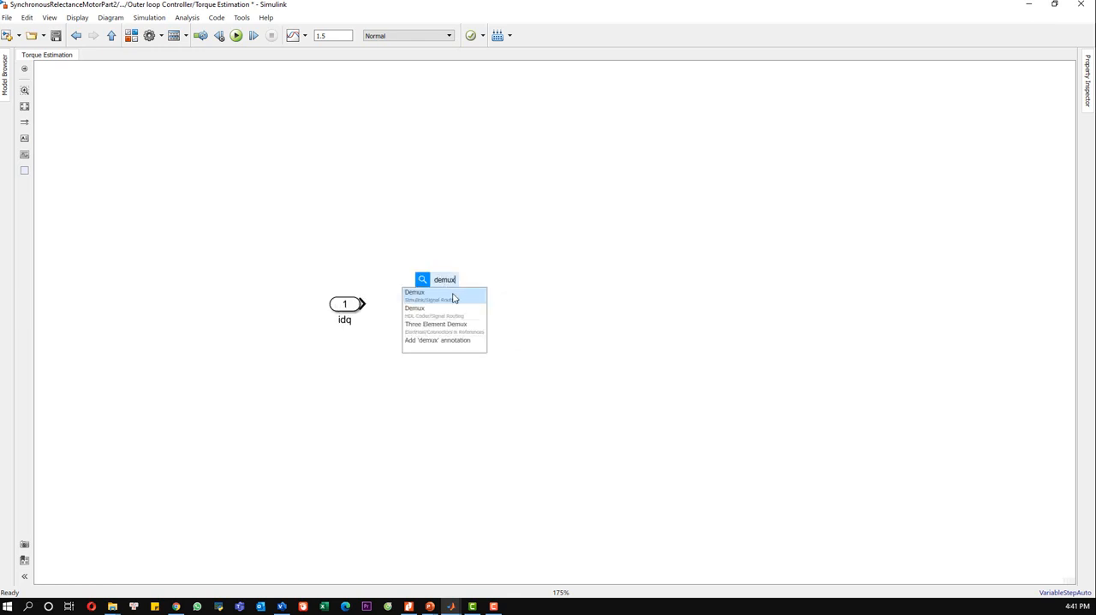
pyautogui.press('Return')
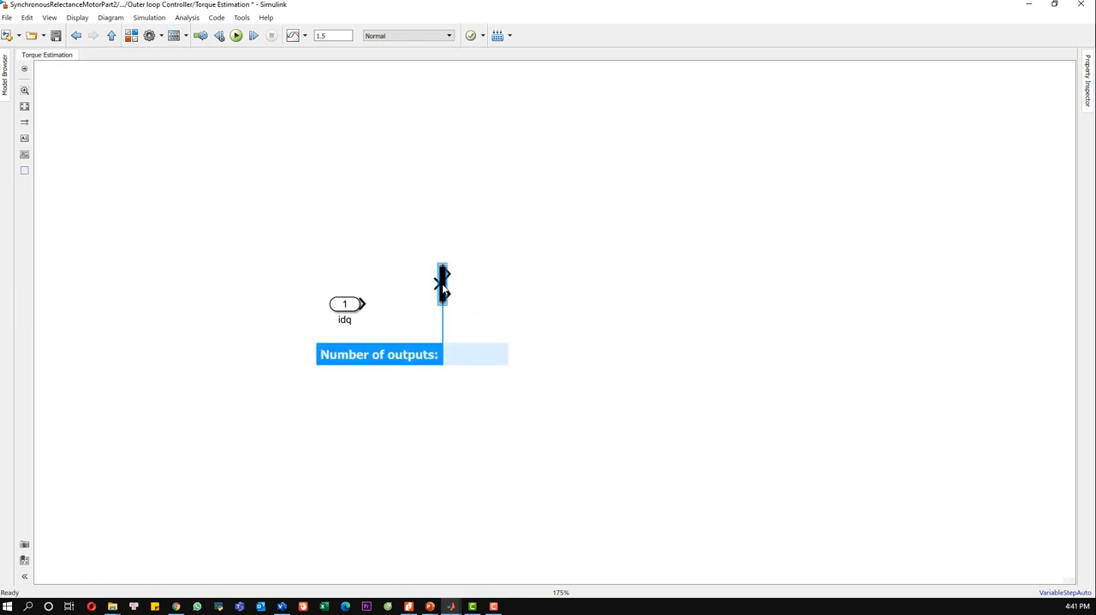
pyautogui.moveTo(435, 303); pyautogui.dragTo(430, 304)
pyautogui.click(413, 304)
pyautogui.click(490, 292)
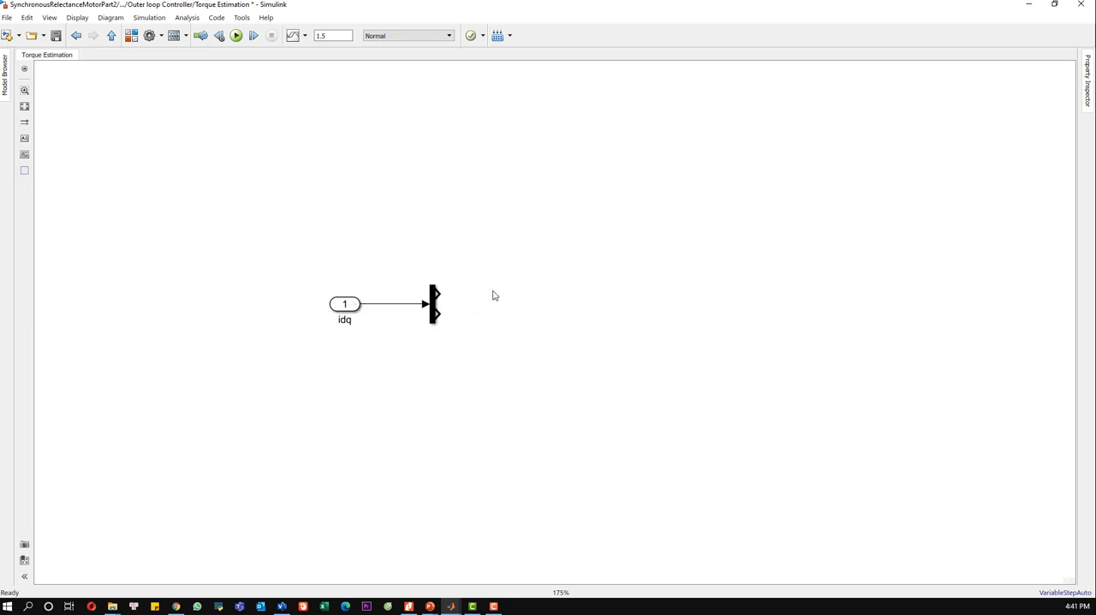
# Step: Add a Product block after the Demux and connect both Demux outputs to its inputs
pyautogui.write('product')
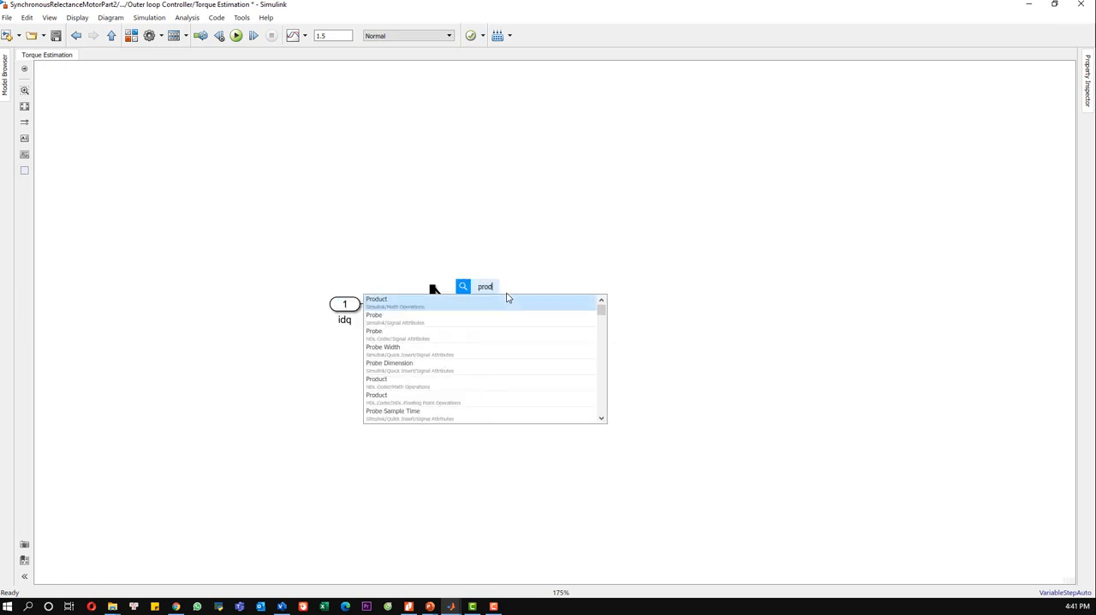
pyautogui.click(492, 309)
pyautogui.press('Return')
pyautogui.moveTo(438, 313); pyautogui.dragTo(475, 310)
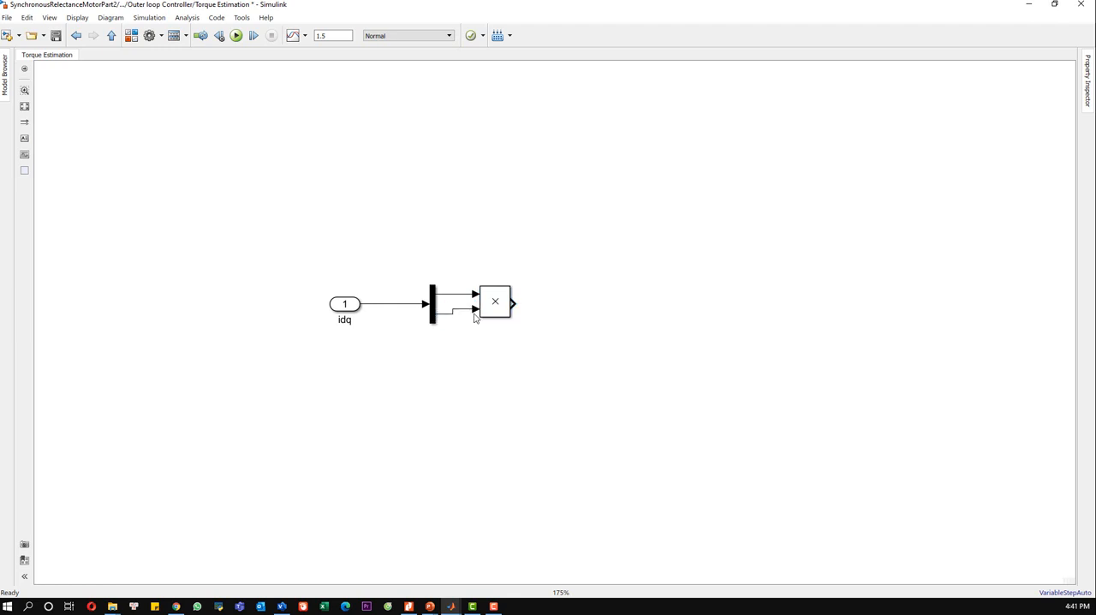
# Step: Add a Gain block after the Product block in line with the Product output
pyautogui.click(588, 309)
pyautogui.doubleClick(588, 308)
pyautogui.write('gain')
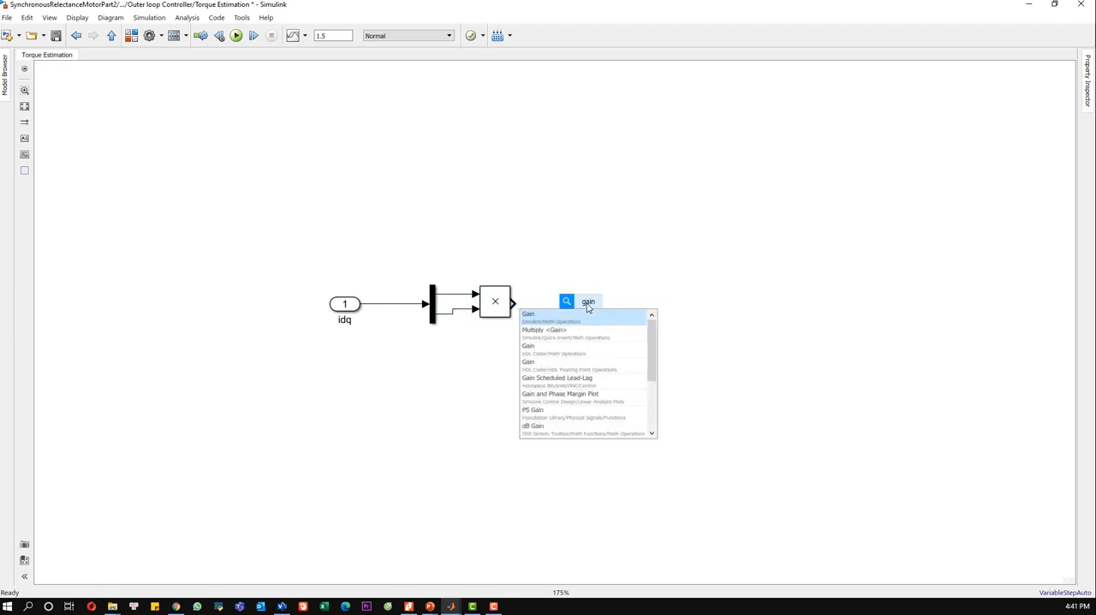
pyautogui.press('Return')
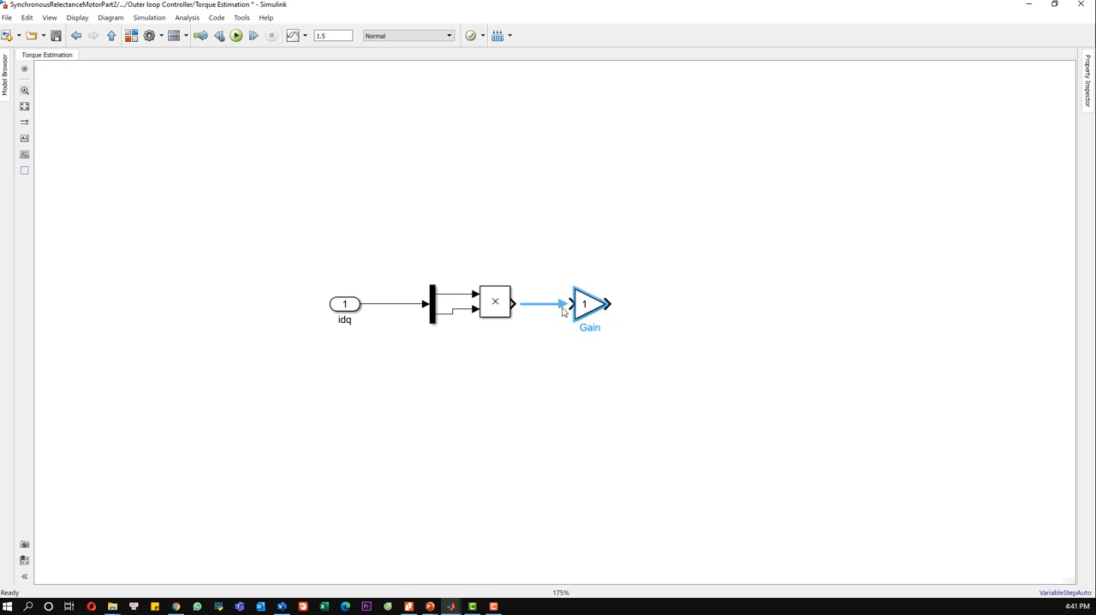
# Step: Set the gain after the Product block to Ld-Lq and widen the block to fit the expression
pyautogui.doubleClick(589, 307)
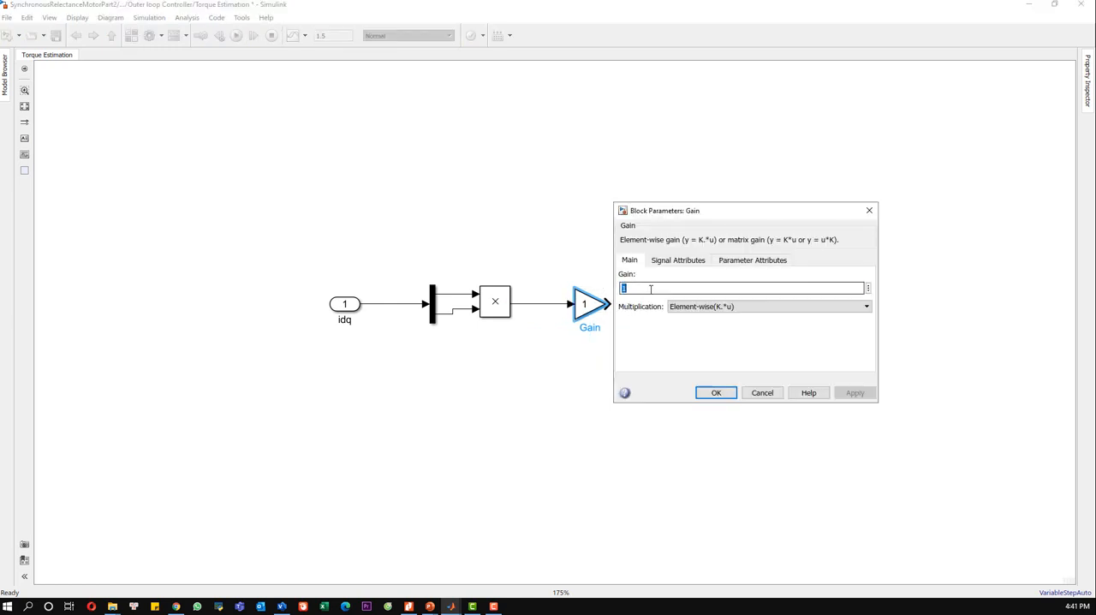
pyautogui.write('Ld-Lq')
pyautogui.click(668, 311)
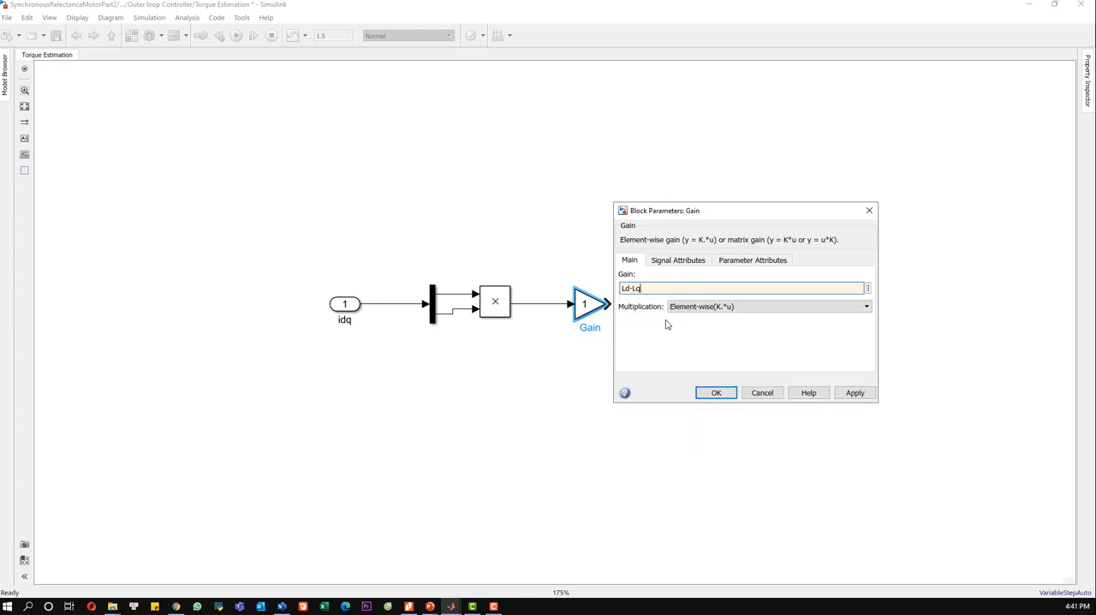
pyautogui.click(716, 392)
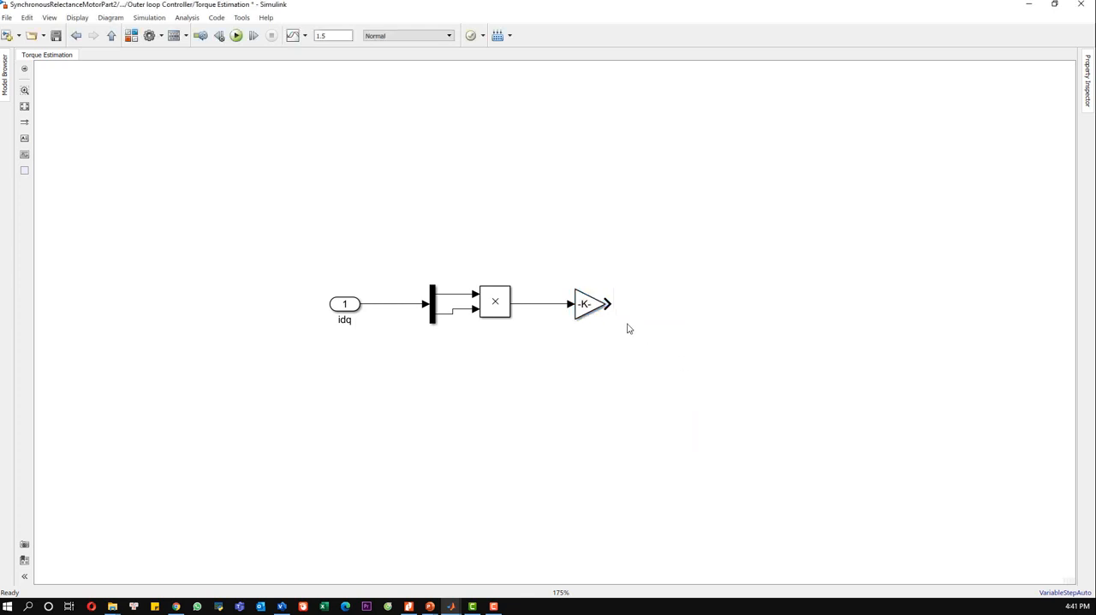
pyautogui.moveTo(598, 310); pyautogui.dragTo(643, 326)
# Step: Add a second Gain block after the Ld-Lq gain and connect it to that gain's output
pyautogui.click(707, 299)
pyautogui.doubleClick(710, 296)
pyautogui.write('gain')
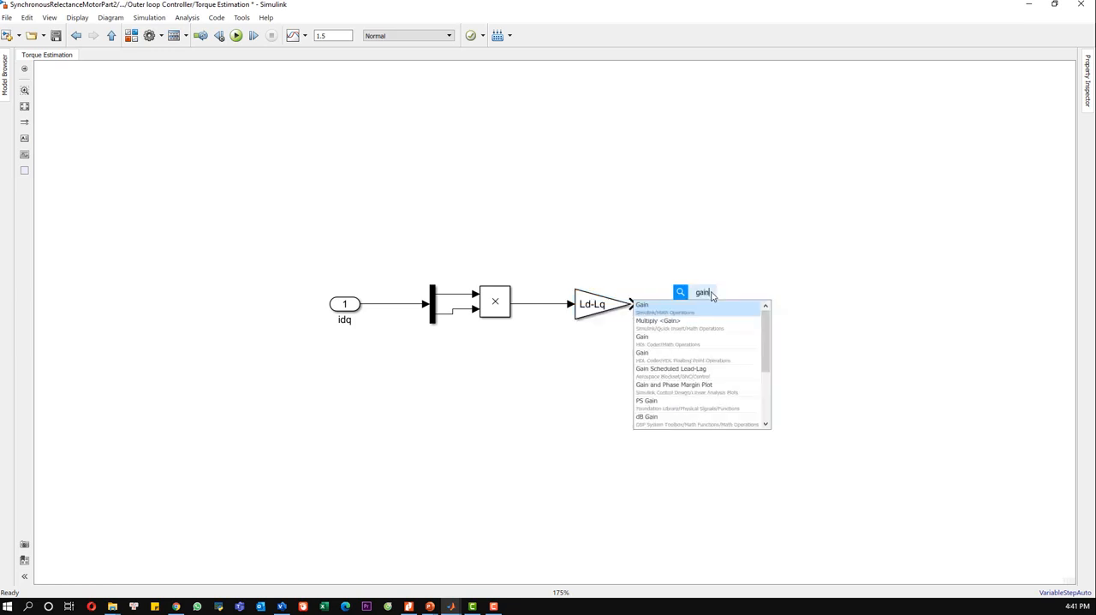
pyautogui.click(704, 311)
pyautogui.moveTo(701, 298); pyautogui.dragTo(710, 308)
pyautogui.click(664, 305)
# Step: Set the second gain to 3*p/2 and widen the block to fit the expression
pyautogui.doubleClick(706, 306)
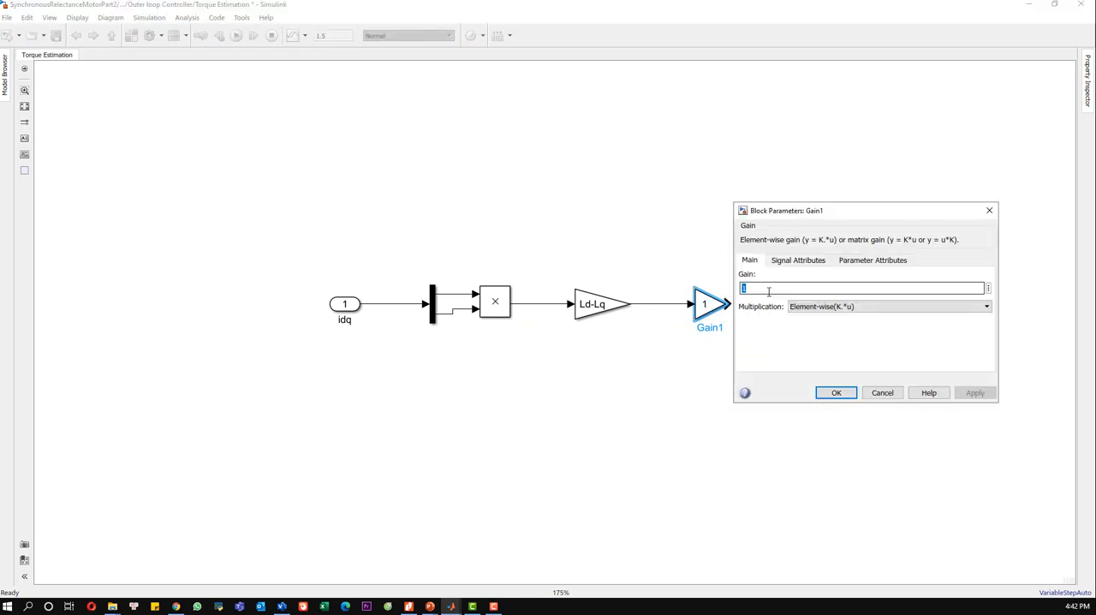
pyautogui.write('3*p')
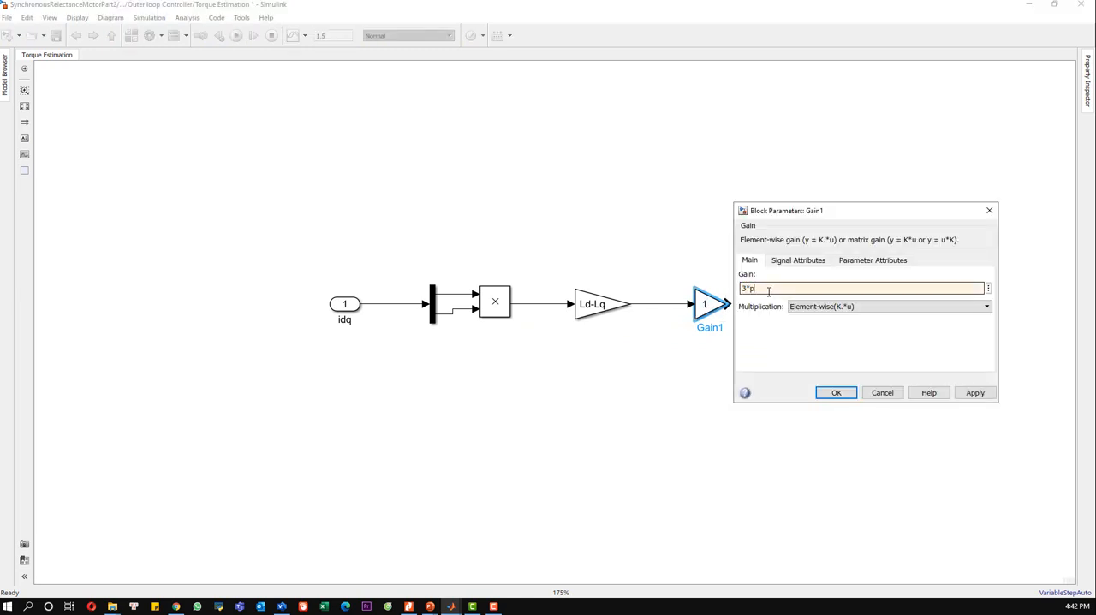
pyautogui.write('/2')
pyautogui.click(956, 393)
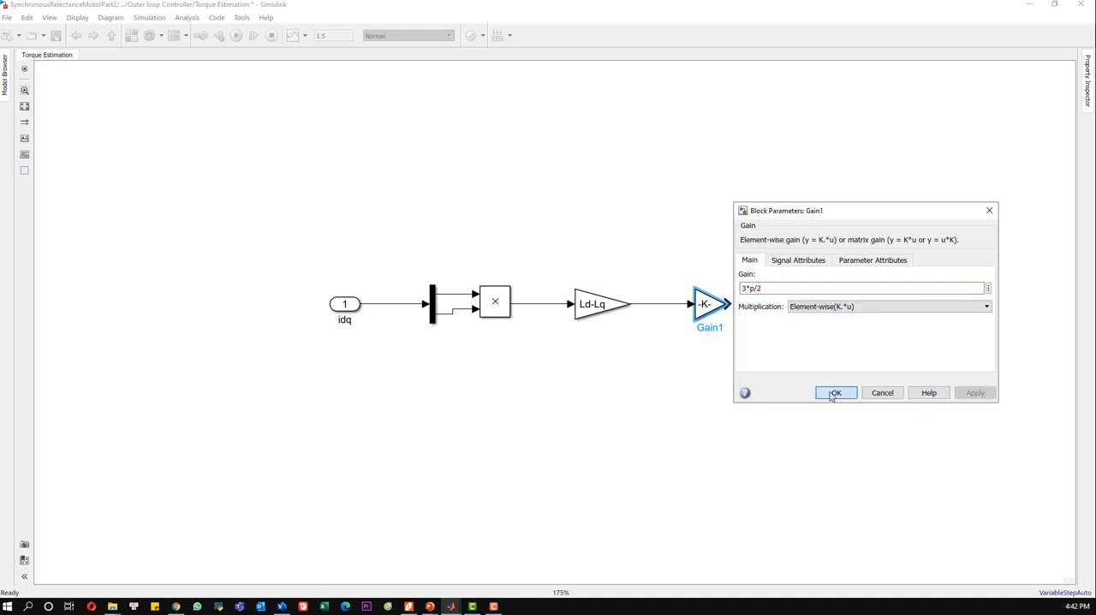
pyautogui.click(832, 394)
# Step: Add an output port connected after the 3*p/2 gain and name it Tq_estim
pyautogui.click(815, 317)
pyautogui.write('out')
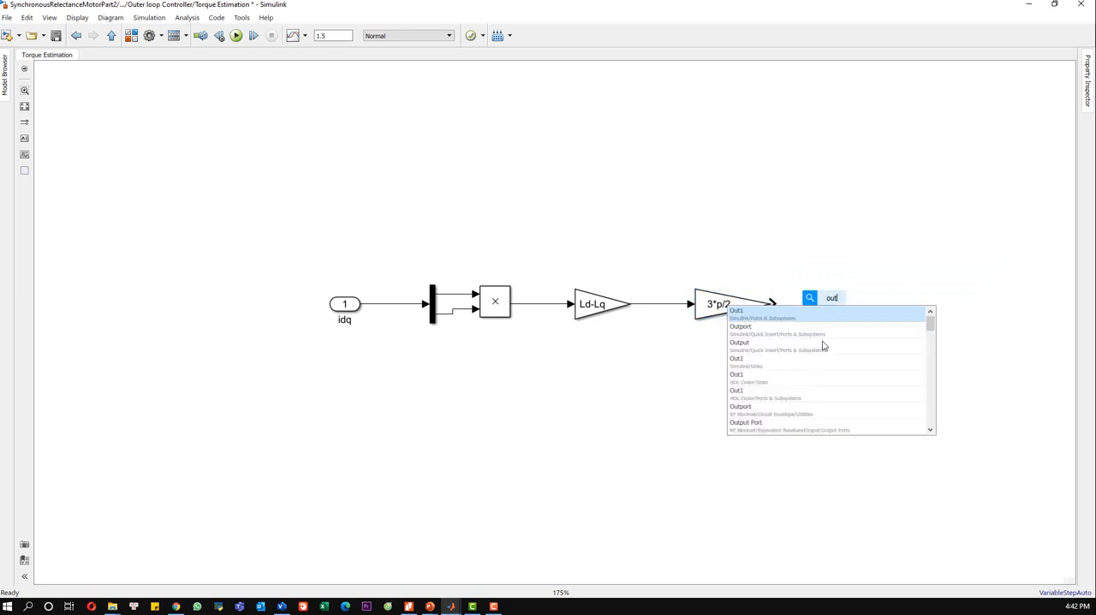
pyautogui.press('Return')
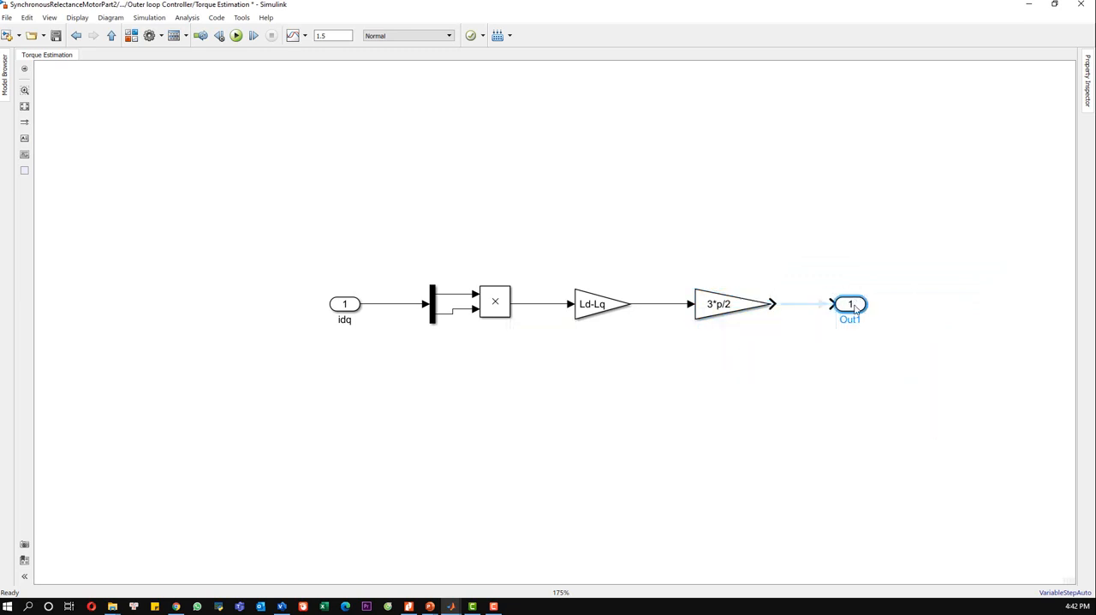
pyautogui.doubleClick(850, 318)
pyautogui.press('BackSpace')
pyautogui.write('Te')
pyautogui.write('_estim')
pyautogui.click(837, 382)
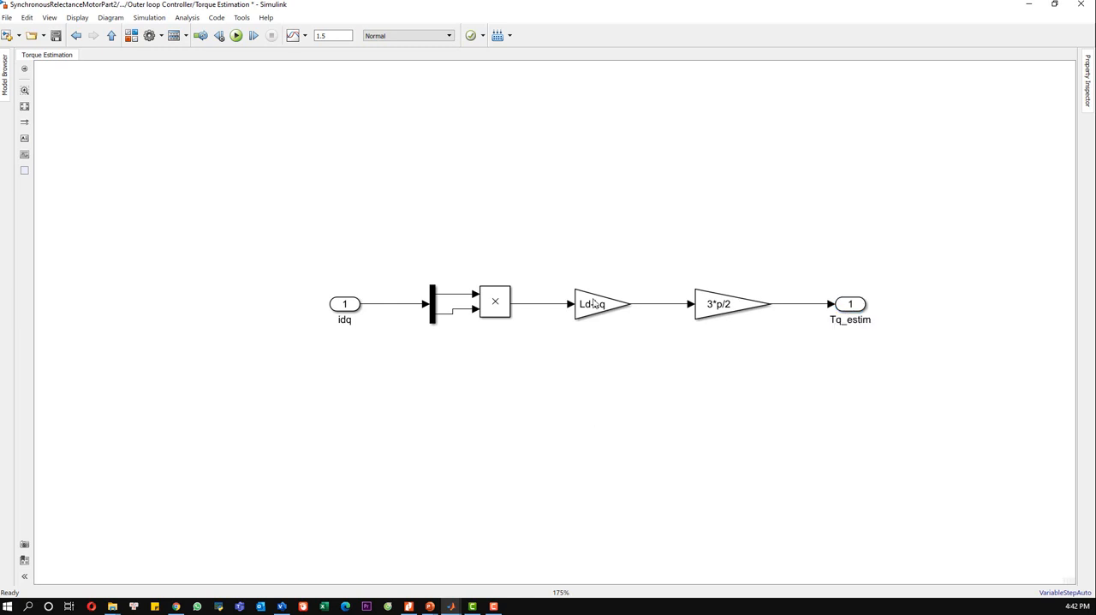
# Step: Return to the Outer loop Controller and align the Torque Estimation subsystem so it connects to the idq input and Tq_estim output
pyautogui.click(112, 36)
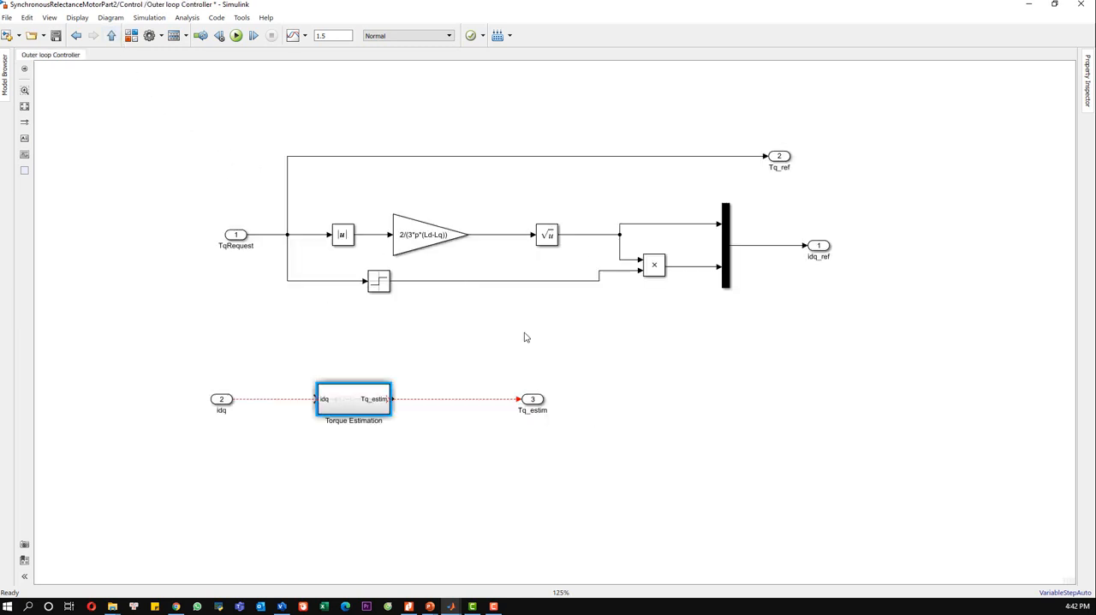
pyautogui.moveTo(352, 407); pyautogui.dragTo(345, 408)
pyautogui.click(420, 428)
# Step: Turn off the content preview of the Torque Estimation subsystem
pyautogui.click(370, 411)
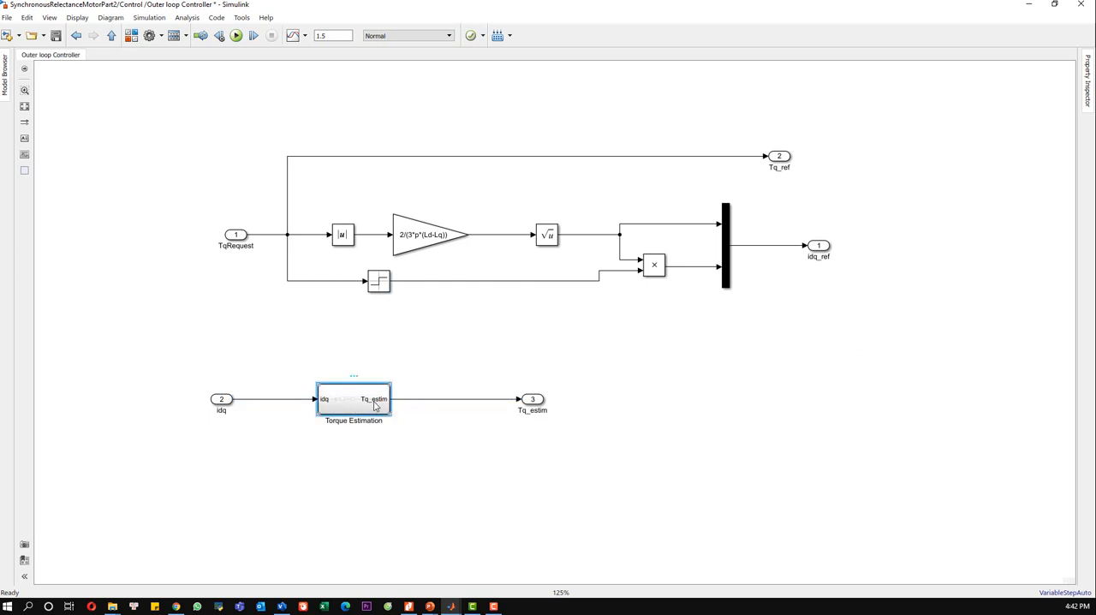
pyautogui.rightClick(368, 411)
pyautogui.moveTo(536, 292)
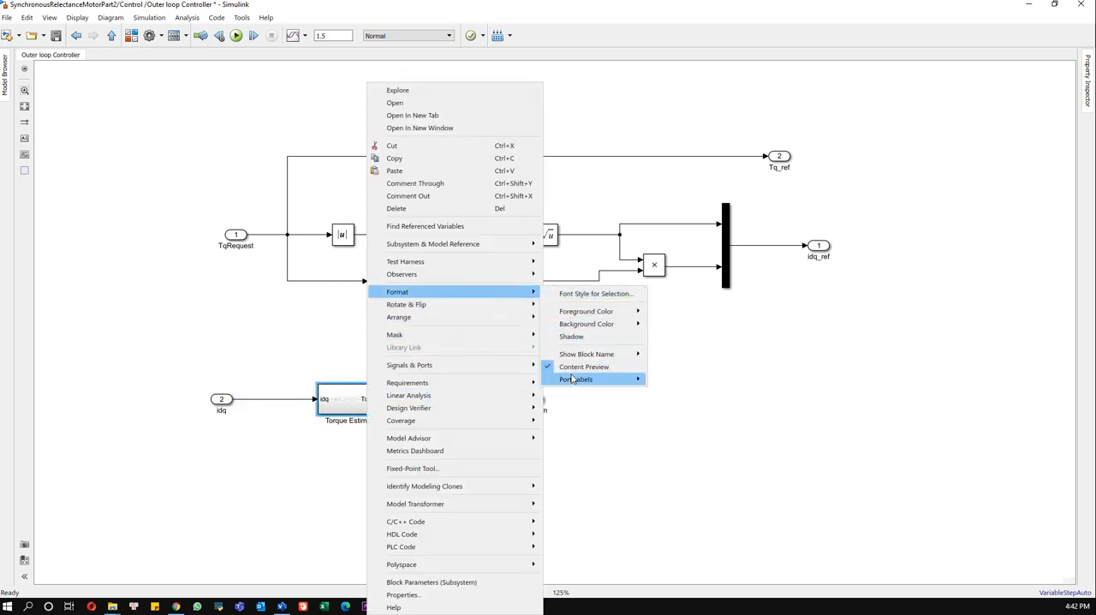
pyautogui.press('Escape')
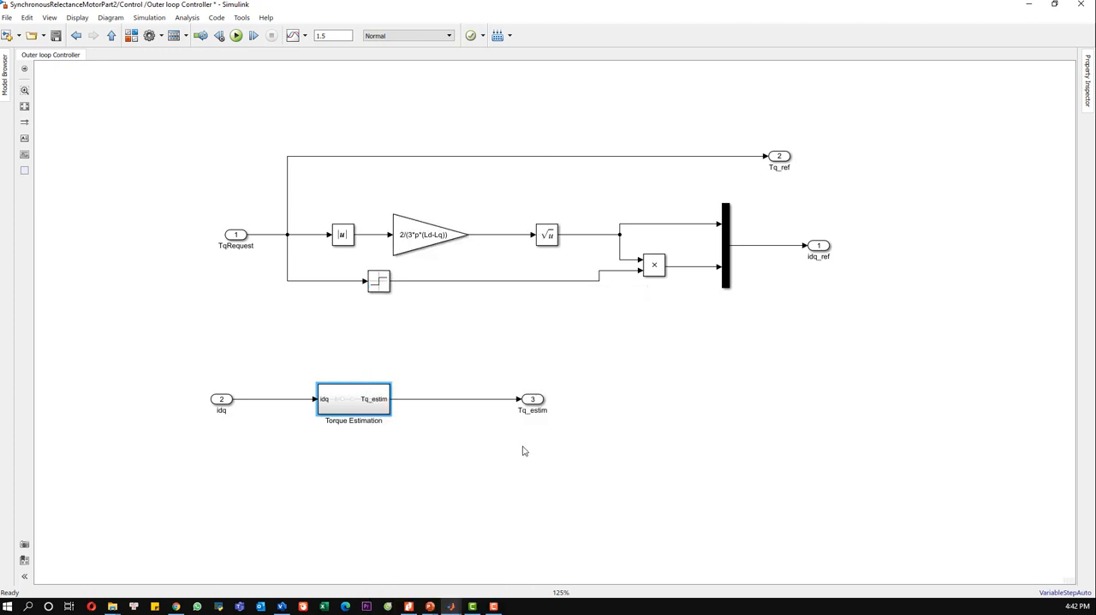
pyautogui.rightClick(357, 408)
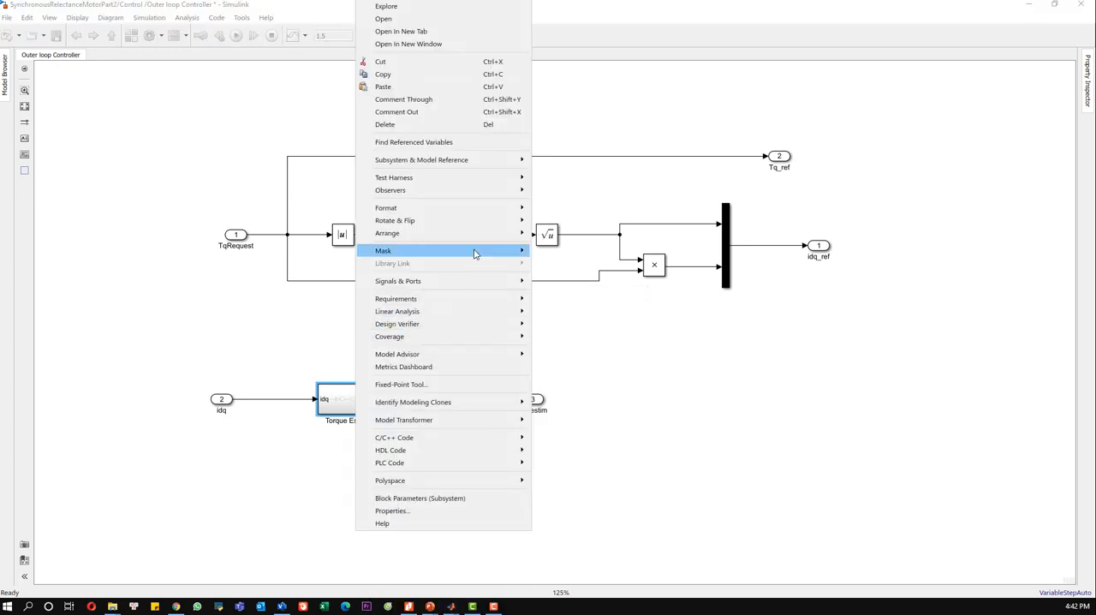
pyautogui.moveTo(507, 208)
pyautogui.click(565, 283)
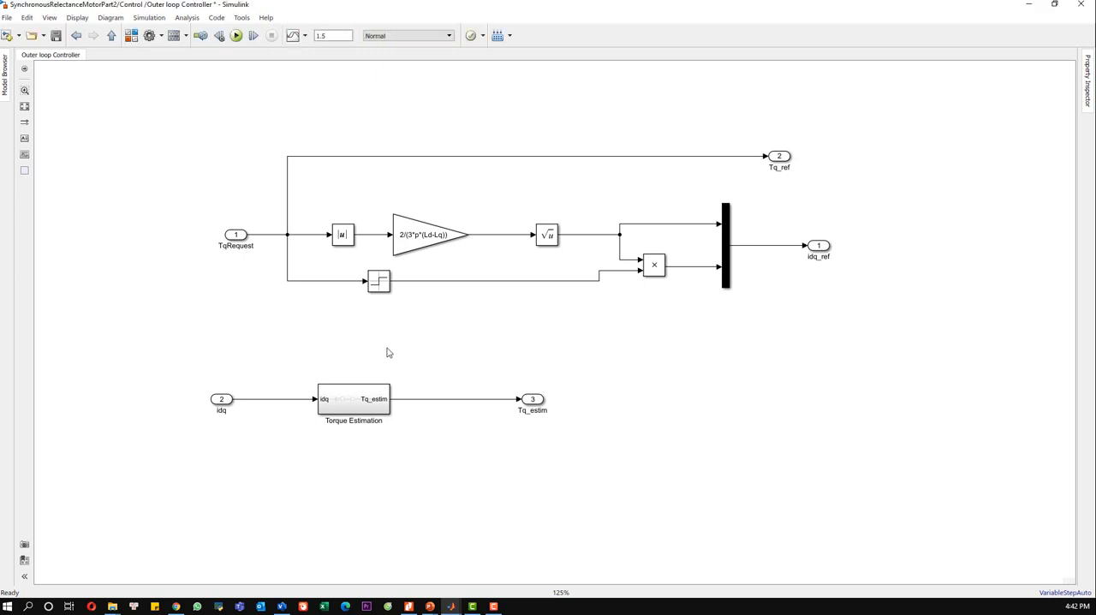
pyautogui.rightClick(366, 402)
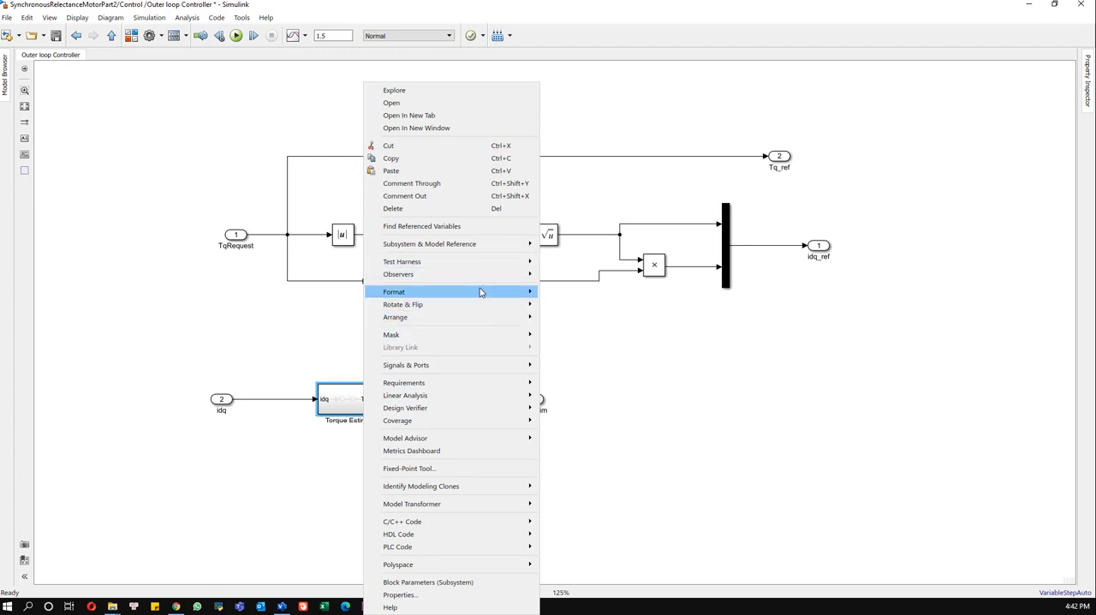
pyautogui.moveTo(484, 293)
pyautogui.click(564, 366)
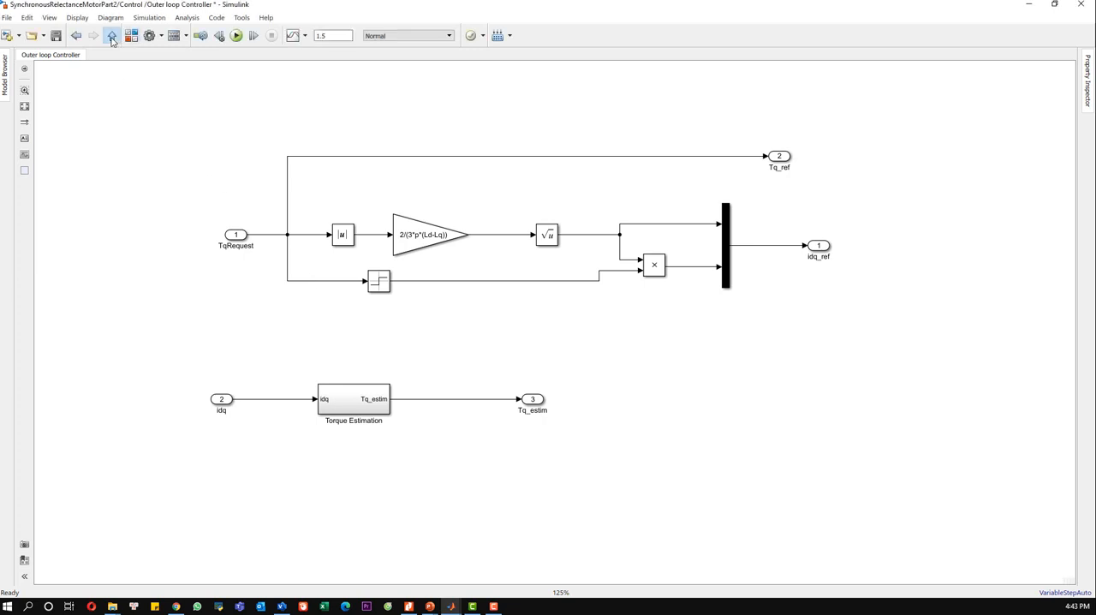
# Step: Go up to the Control subsystem and turn off the content preview of the Outer loop Controller
pyautogui.click(111, 38)
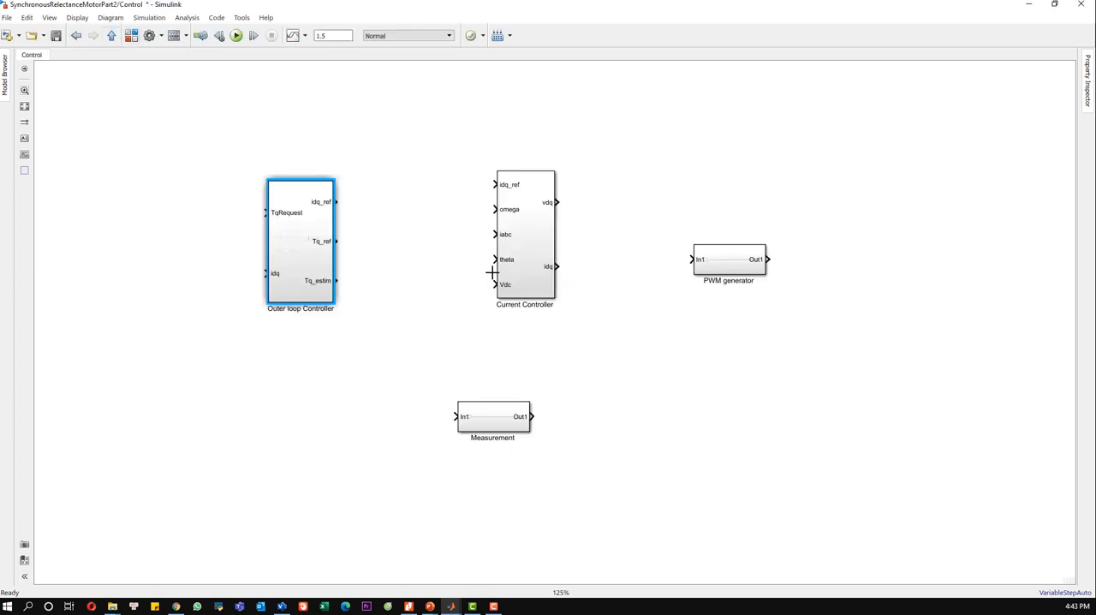
pyautogui.rightClick(304, 250)
pyautogui.moveTo(451, 213)
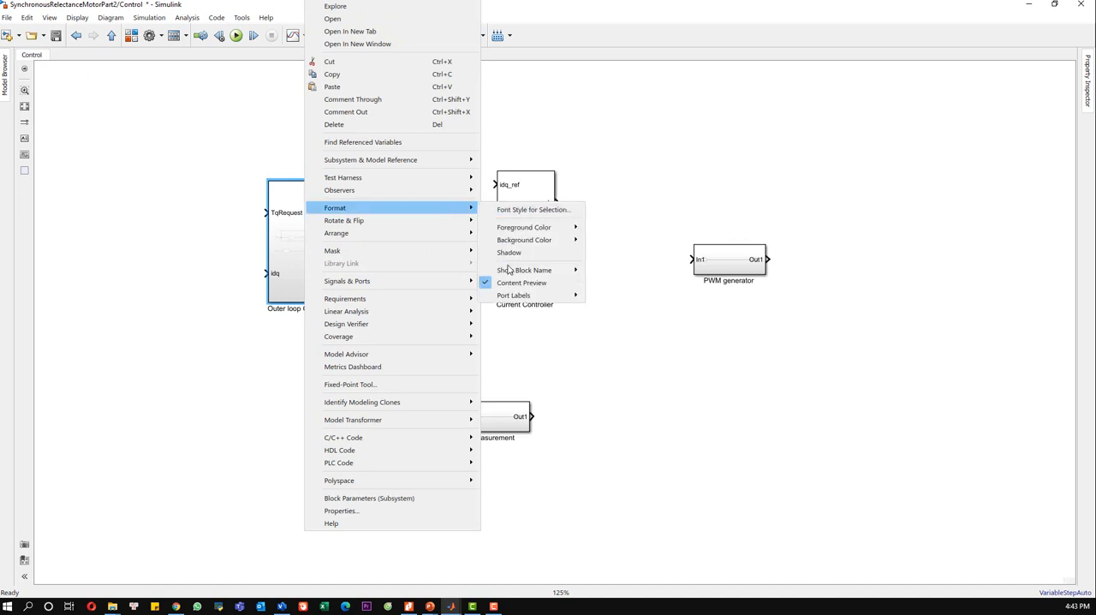
pyautogui.click(514, 283)
pyautogui.click(673, 288)
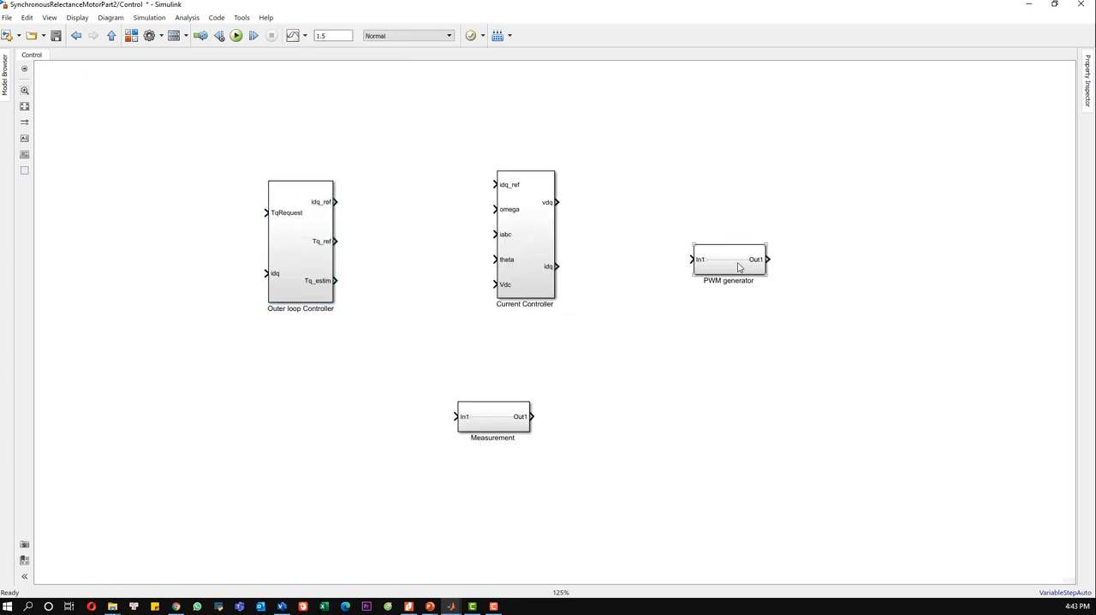
# Step: Replace the PWM generator subsystem with a PWM Generator (Three-phase, Two-level) block and make the block taller
pyautogui.hotkey('ctrl', 's')
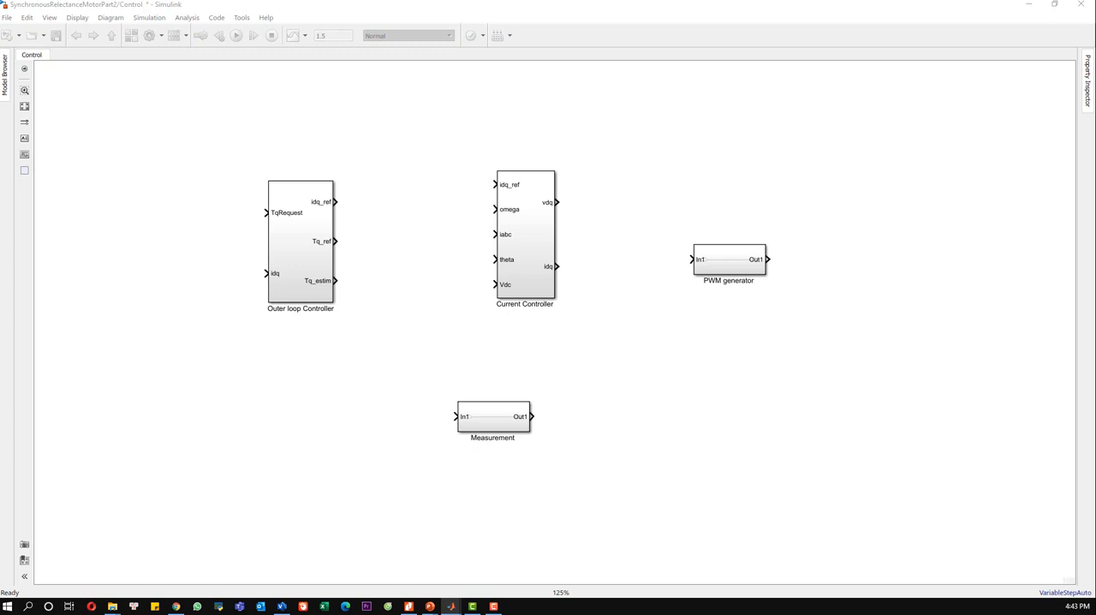
pyautogui.moveTo(638, 184); pyautogui.dragTo(795, 311)
pyautogui.press('Delete')
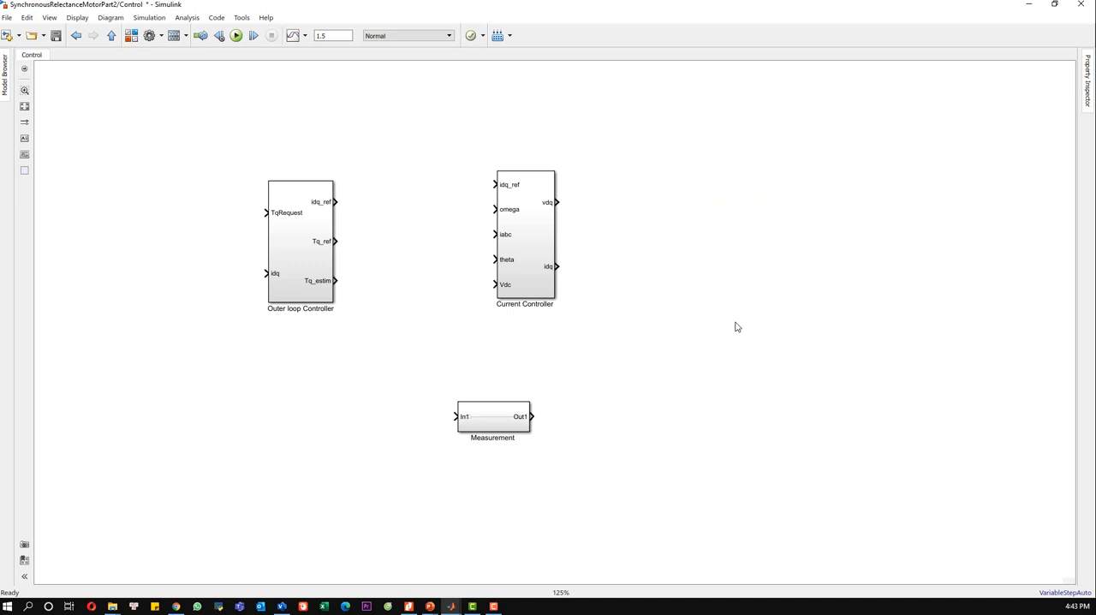
pyautogui.write('pwm')
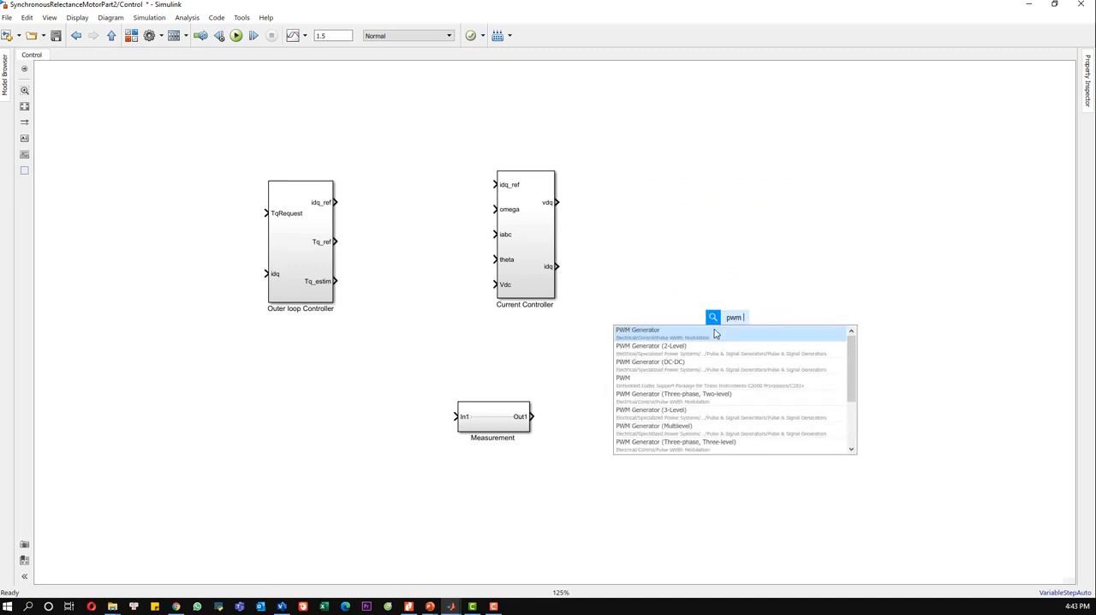
pyautogui.click(702, 398)
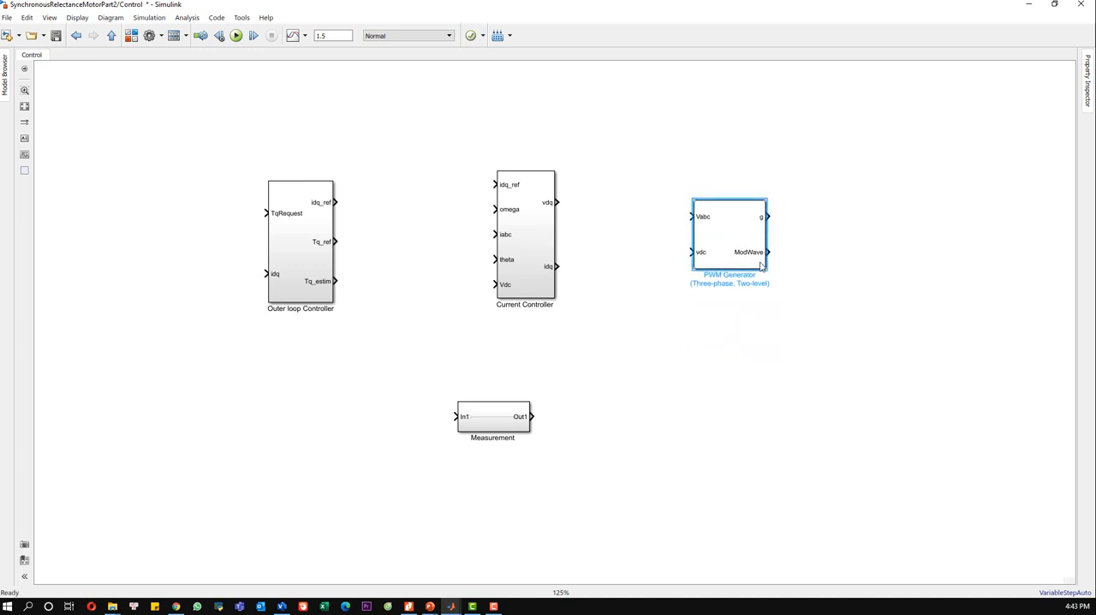
pyautogui.moveTo(764, 269); pyautogui.dragTo(758, 302)
pyautogui.click(806, 289)
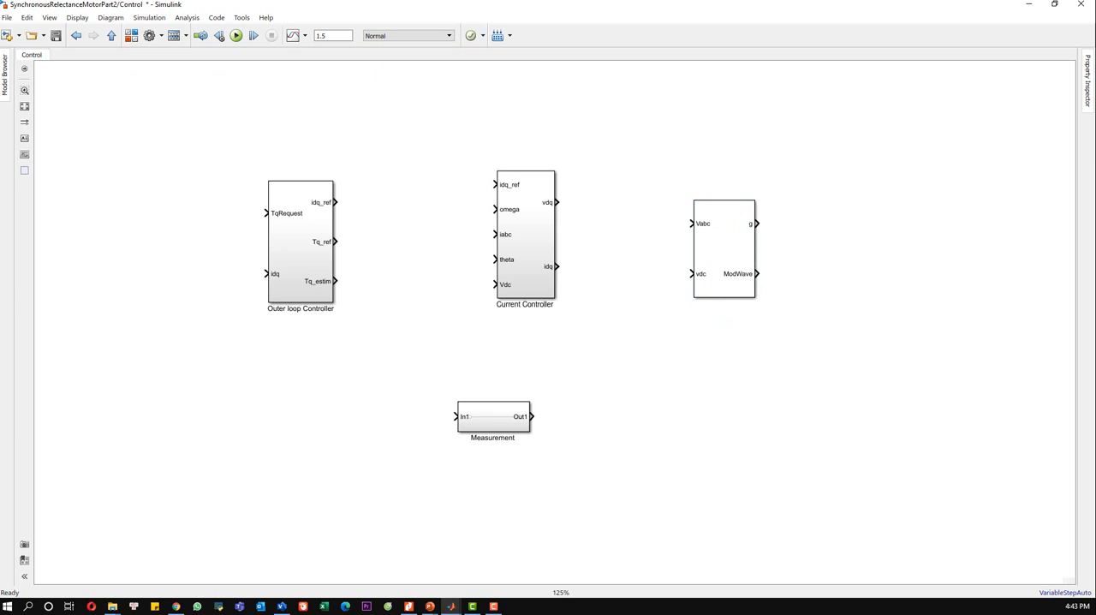
# Step: Configure the PWM Generator with SVM: space vector modulation, switching frequency fsw and sample time Ts
pyautogui.doubleClick(738, 247)
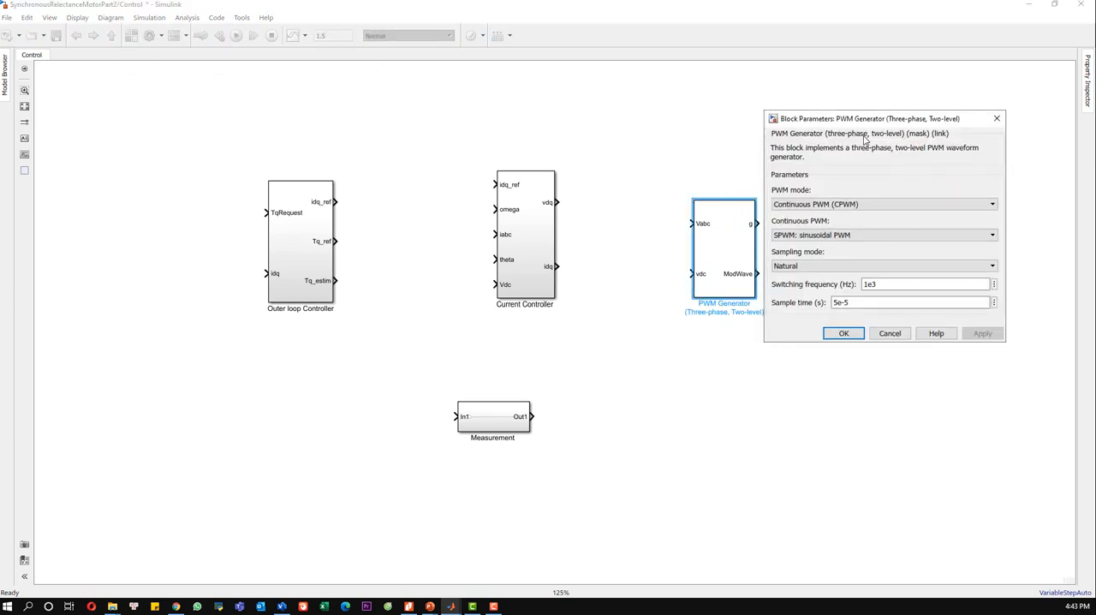
pyautogui.click(834, 236)
pyautogui.click(886, 256)
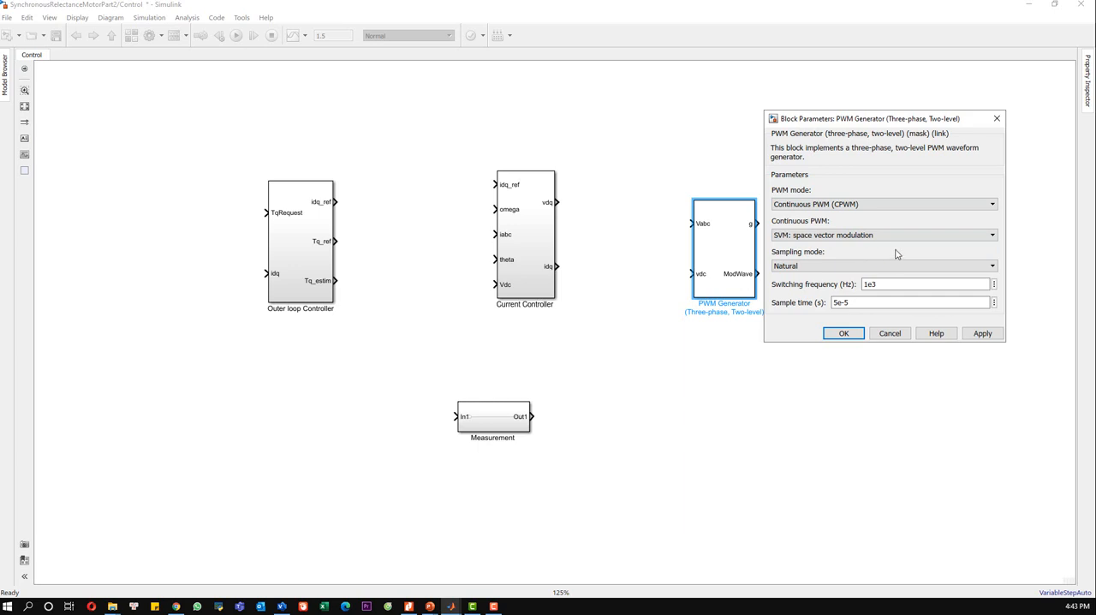
pyautogui.doubleClick(901, 282)
pyautogui.write('fsw')
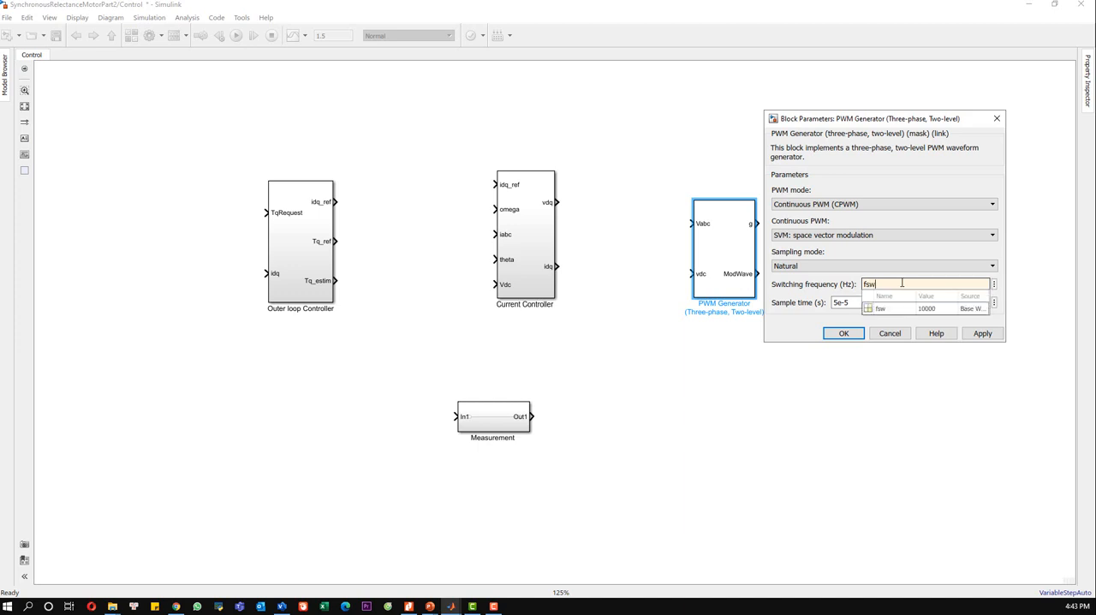
pyautogui.doubleClick(854, 302)
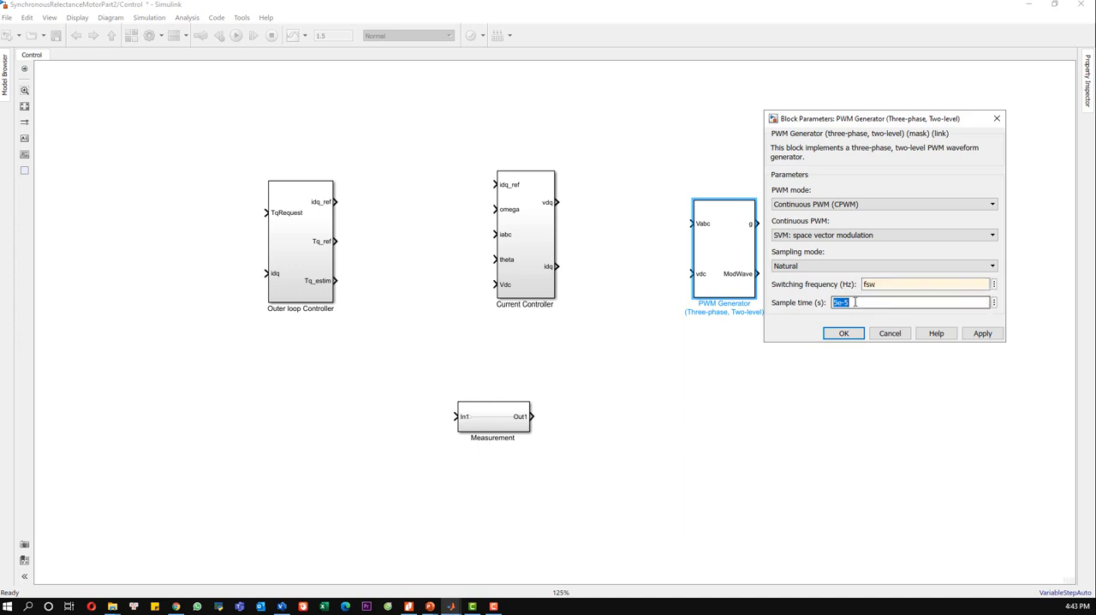
pyautogui.write('Ts')
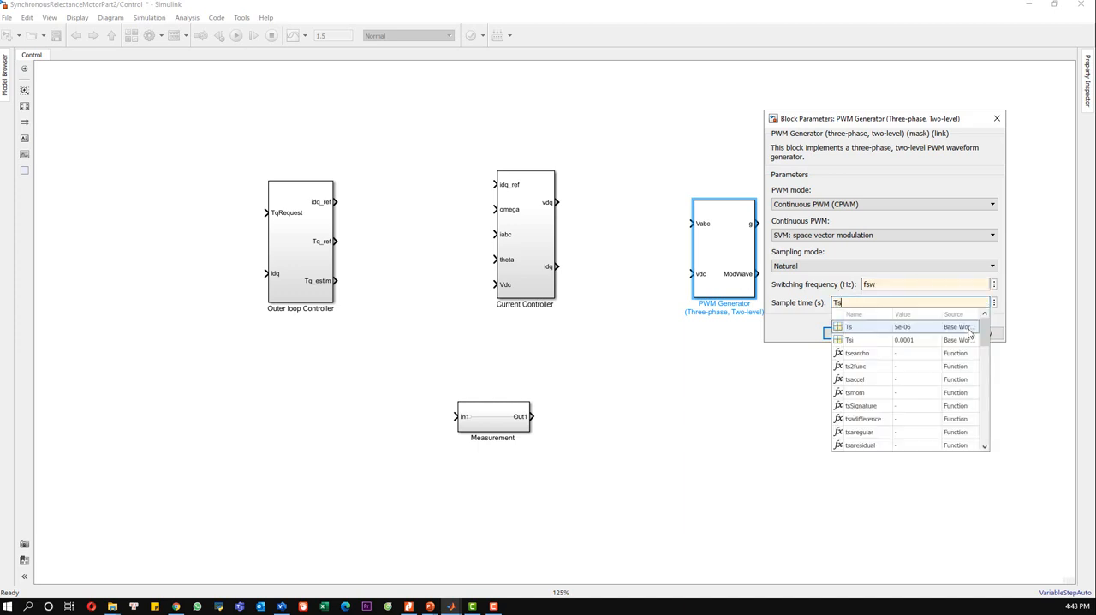
pyautogui.click(969, 338)
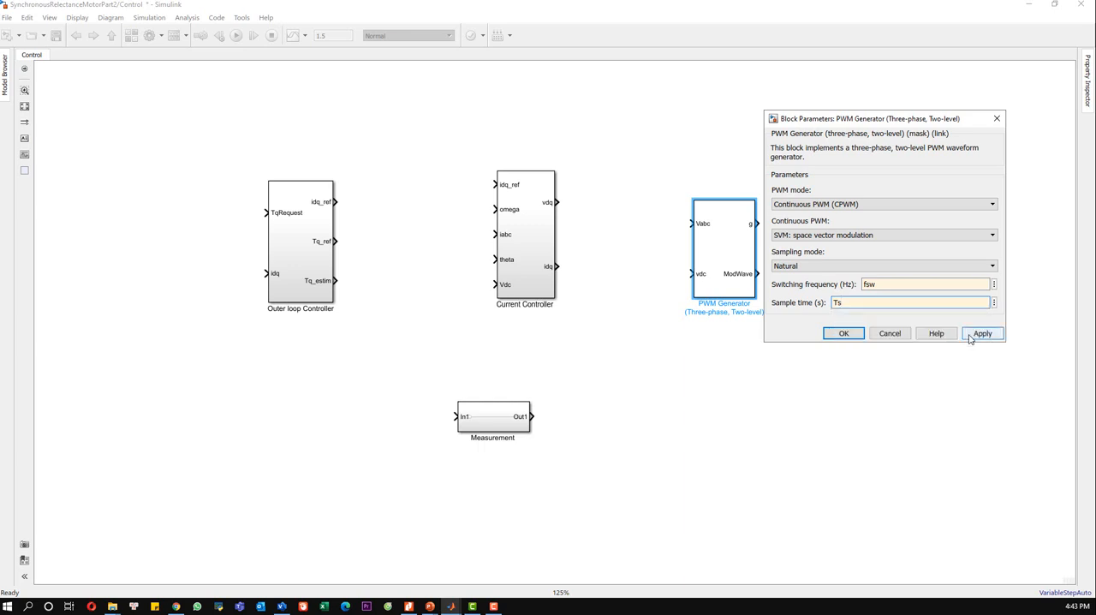
pyautogui.click(843, 333)
pyautogui.click(820, 314)
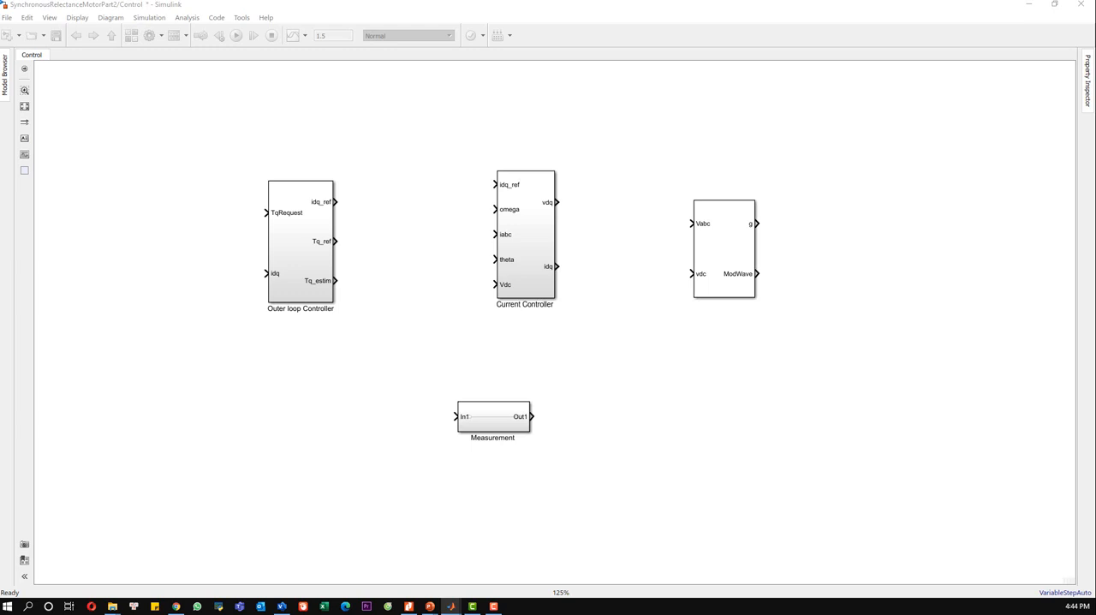
# Step: Reposition the PWM Generator beside the Current Controller and move the Measurement subsystem below the Outer loop Controller
pyautogui.moveTo(724, 245); pyautogui.dragTo(768, 247)
pyautogui.click(585, 215)
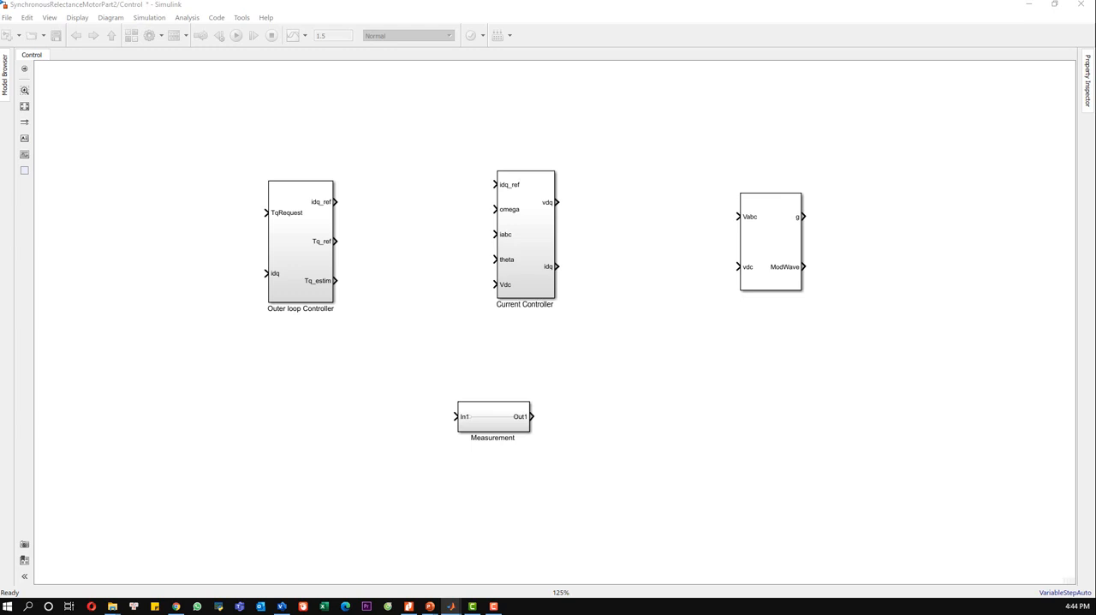
pyautogui.moveTo(750, 257); pyautogui.dragTo(714, 264)
pyautogui.click(622, 424)
pyautogui.moveTo(563, 462); pyautogui.dragTo(356, 372)
pyautogui.moveTo(482, 423); pyautogui.dragTo(387, 557)
# Step: Open the Measurement subsystem and delete its default input port, output port and connecting line
pyautogui.doubleClick(332, 477)
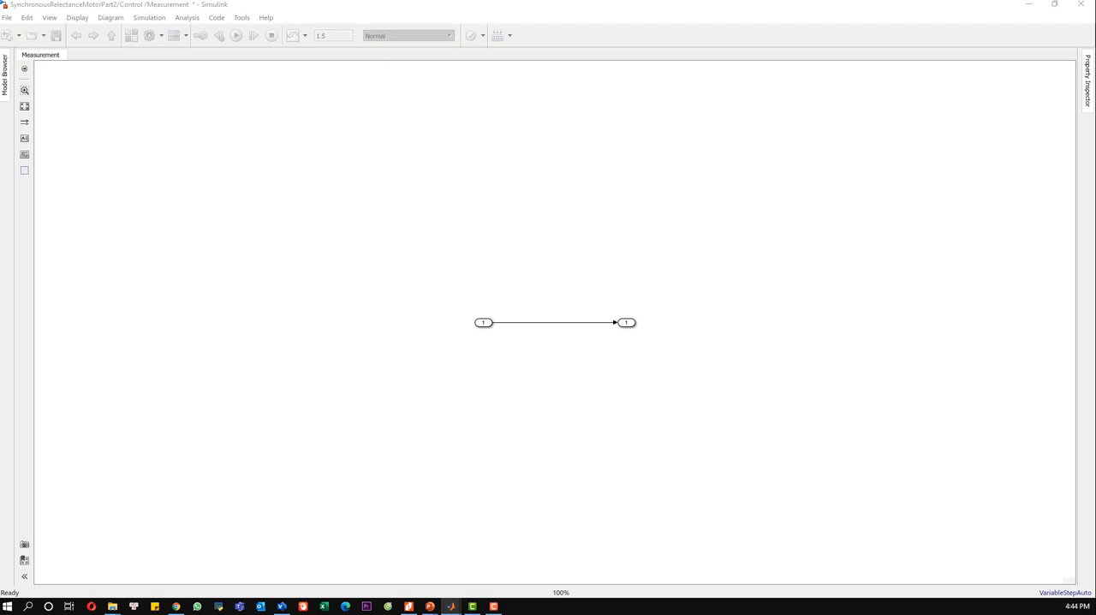
pyautogui.moveTo(709, 359); pyautogui.dragTo(400, 262)
pyautogui.press('Delete')
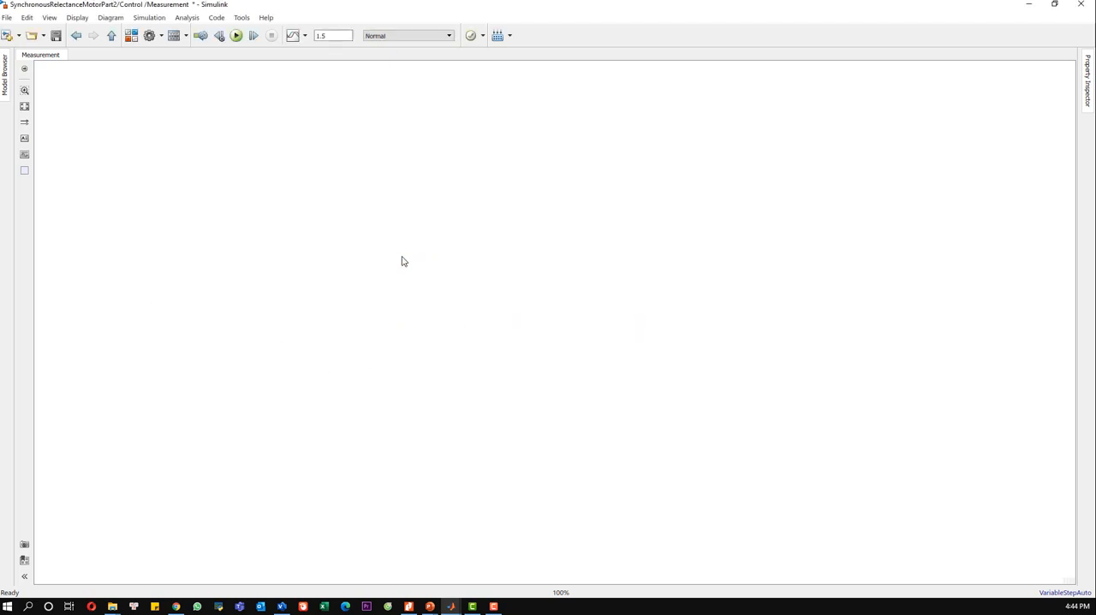
# Step: Add an input port in the Measurement subsystem and name it iabc_m
pyautogui.doubleClick(440, 300)
pyautogui.write('input')
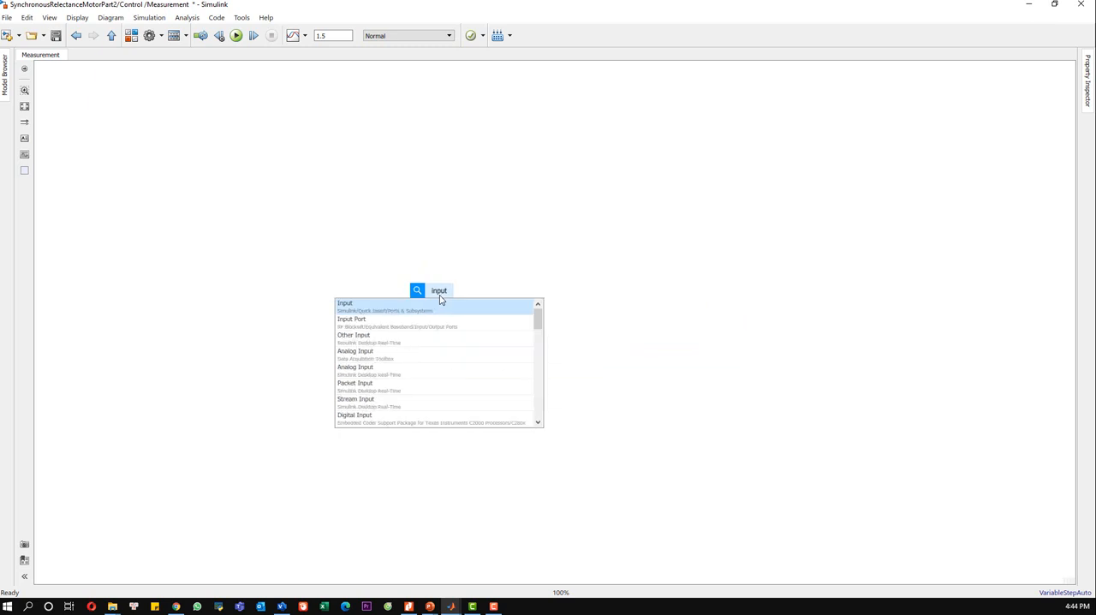
pyautogui.click(395, 310)
pyautogui.moveTo(442, 297); pyautogui.dragTo(336, 240)
pyautogui.doubleClick(333, 248)
pyautogui.write('iabc_m')
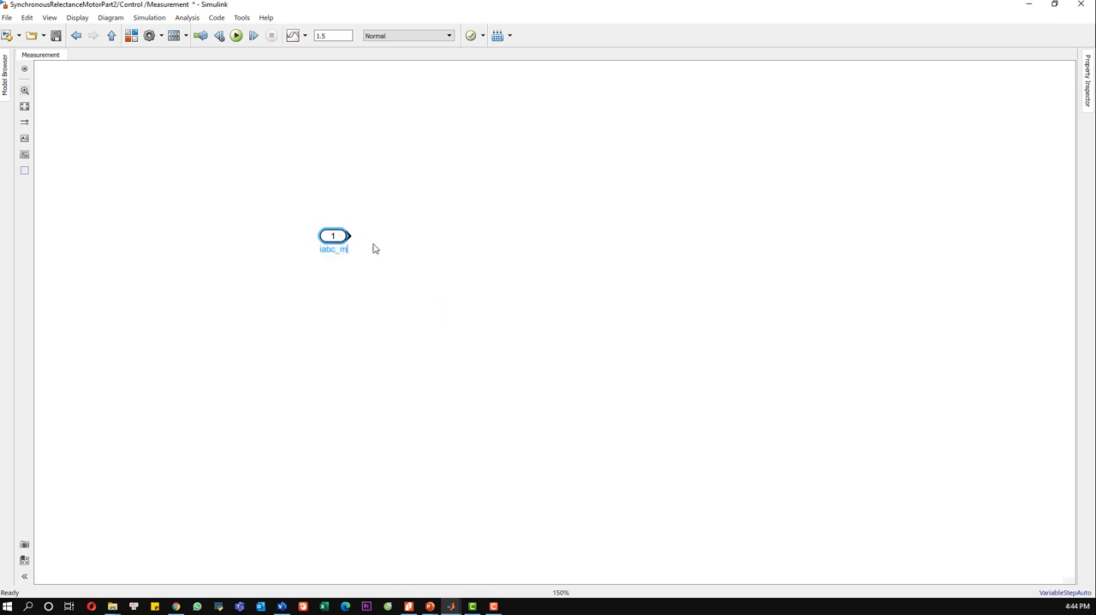
pyautogui.click(570, 250)
# Step: Add a second input port aligned below iabc_m and name it omega_m
pyautogui.write('input')
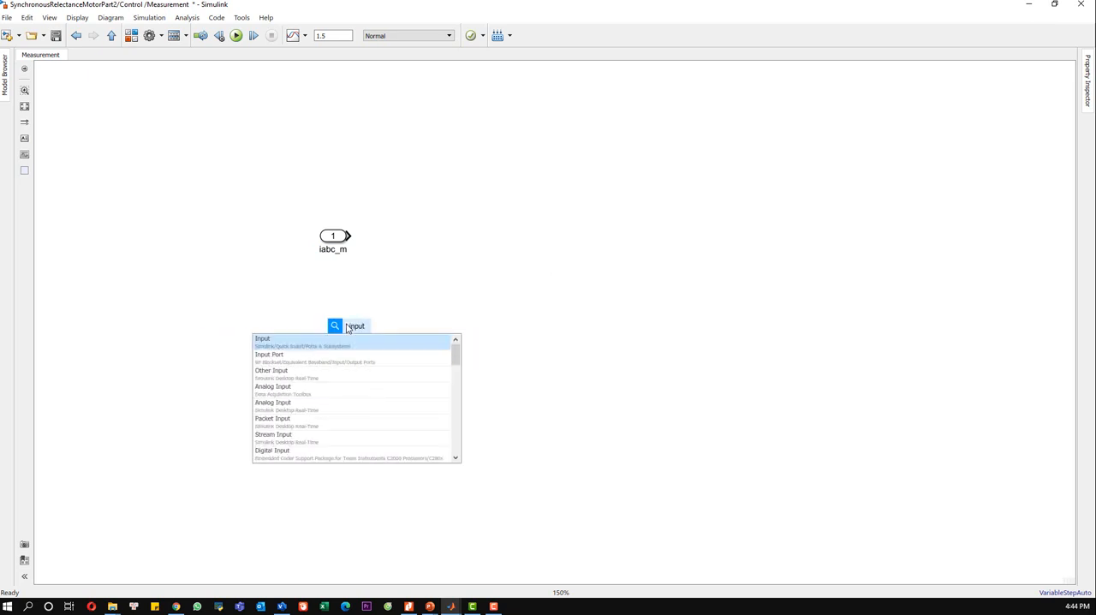
pyautogui.click(362, 337)
pyautogui.moveTo(358, 336); pyautogui.dragTo(338, 316)
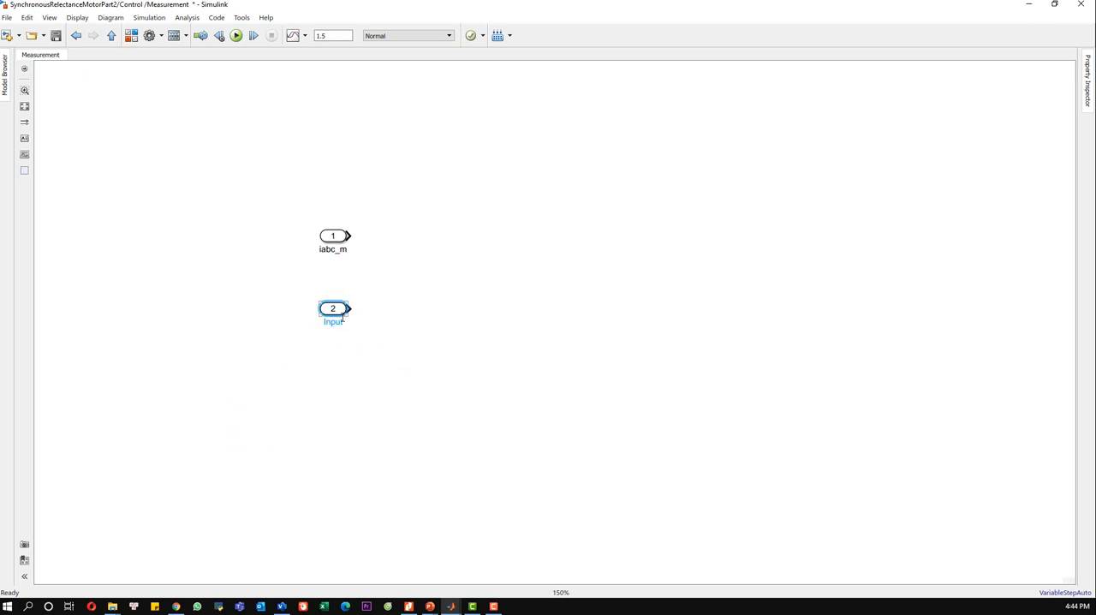
pyautogui.write('omega_m')
pyautogui.click(386, 362)
# Step: Duplicate the omega_m input port below the original and rename the copy theta_m
pyautogui.moveTo(387, 360); pyautogui.dragTo(290, 296)
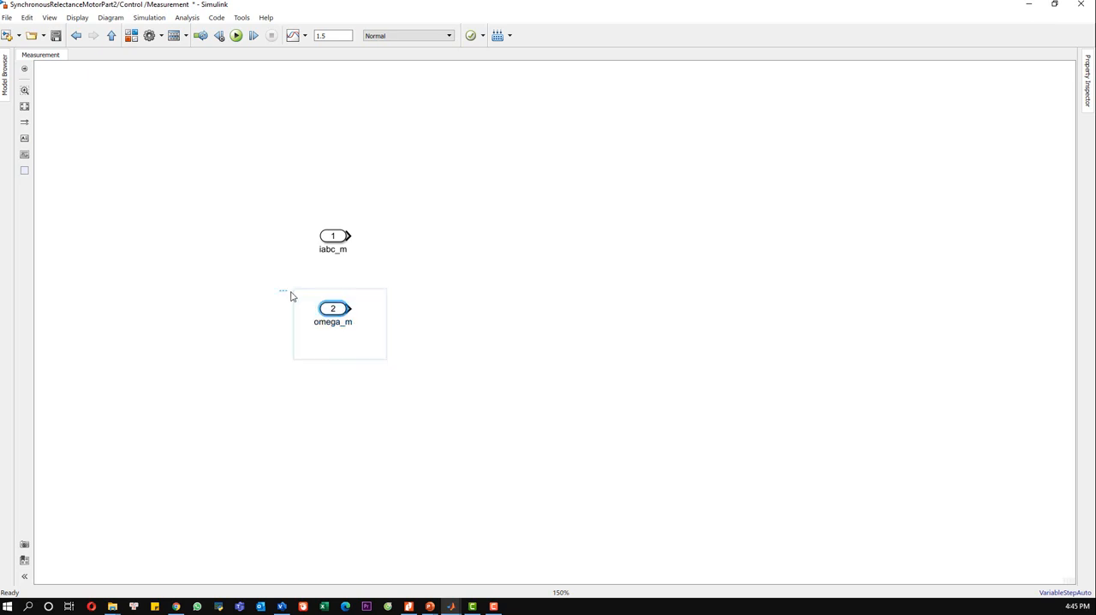
pyautogui.hotkey('ctrl', 'c')
pyautogui.hotkey('ctrl', 'v')
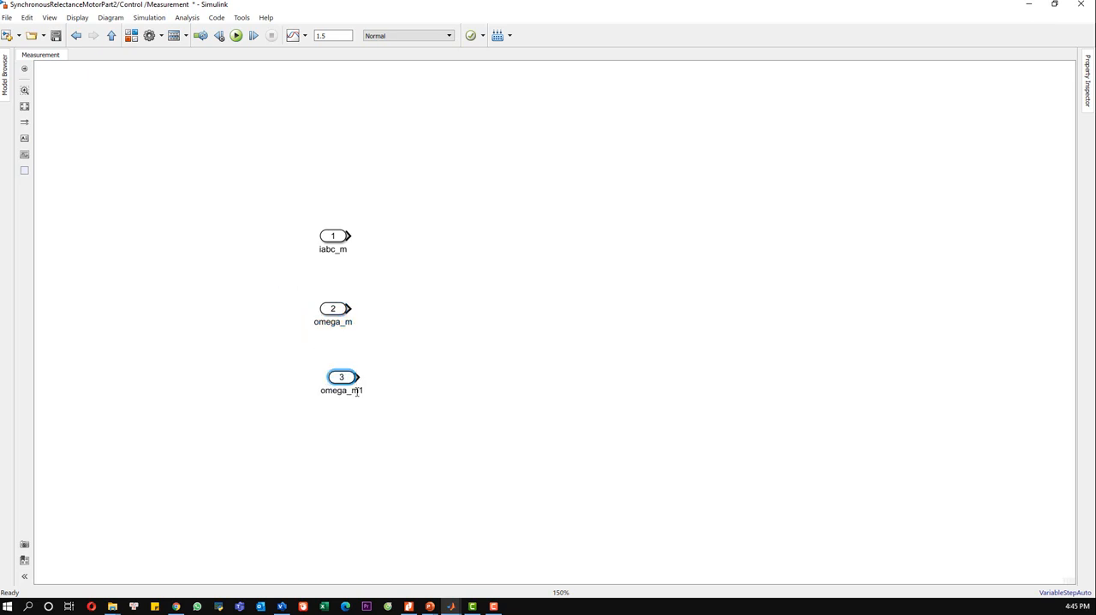
pyautogui.doubleClick(357, 389)
pyautogui.write('theta_m')
# Step: Duplicate the theta_m input port below it and rename the copy Vdc_m
pyautogui.moveTo(421, 427); pyautogui.dragTo(315, 363)
pyautogui.hotkey('ctrl', 'c')
pyautogui.click(330, 442)
pyautogui.hotkey('ctrl', 'v')
pyautogui.doubleClick(347, 458)
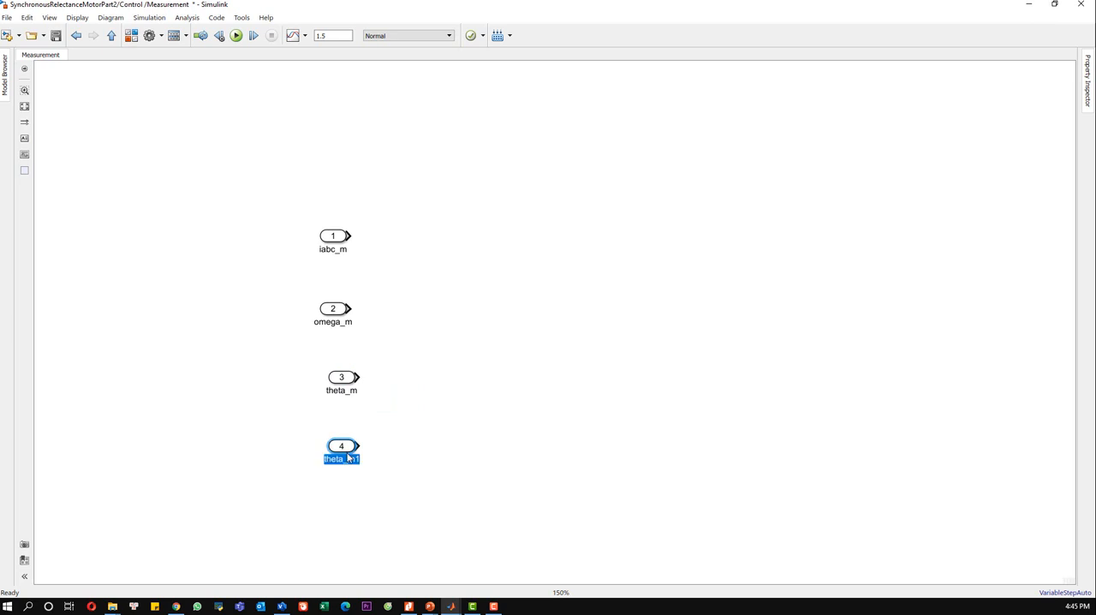
pyautogui.write('Vdc_m')
pyautogui.click(470, 242)
# Step: Add an output port connected to omega_m and name it omega
pyautogui.doubleClick(580, 305)
pyautogui.write('out')
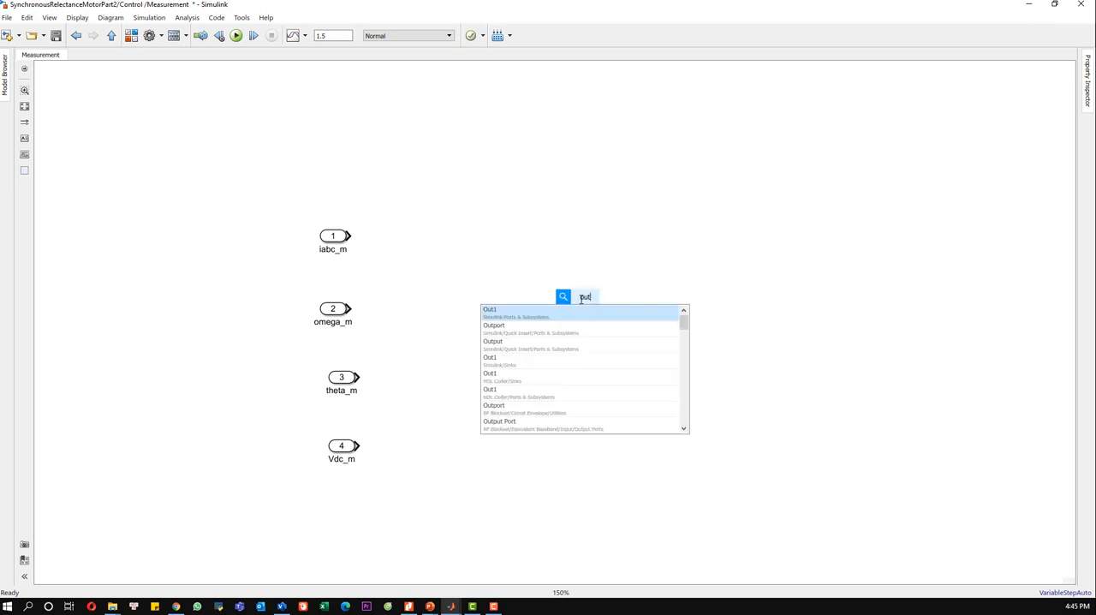
pyautogui.click(579, 310)
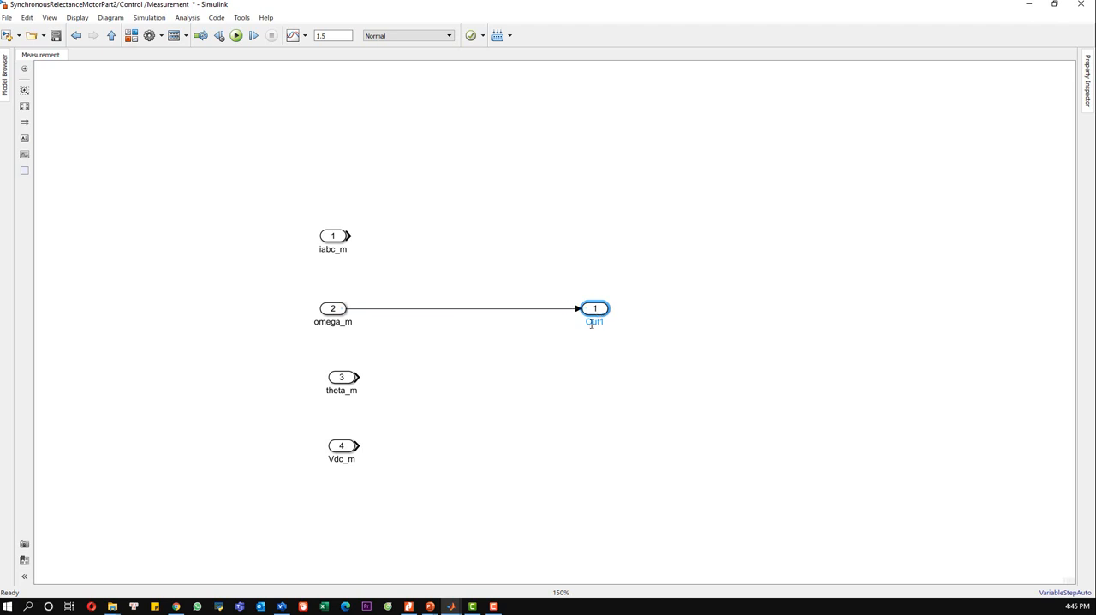
pyautogui.press('F2')
pyautogui.write('omega')
pyautogui.click(589, 349)
# Step: Insert a Gain block on the line between omega_m and omega and set its gain to p
pyautogui.doubleClick(452, 327)
pyautogui.write('gain')
pyautogui.click(451, 327)
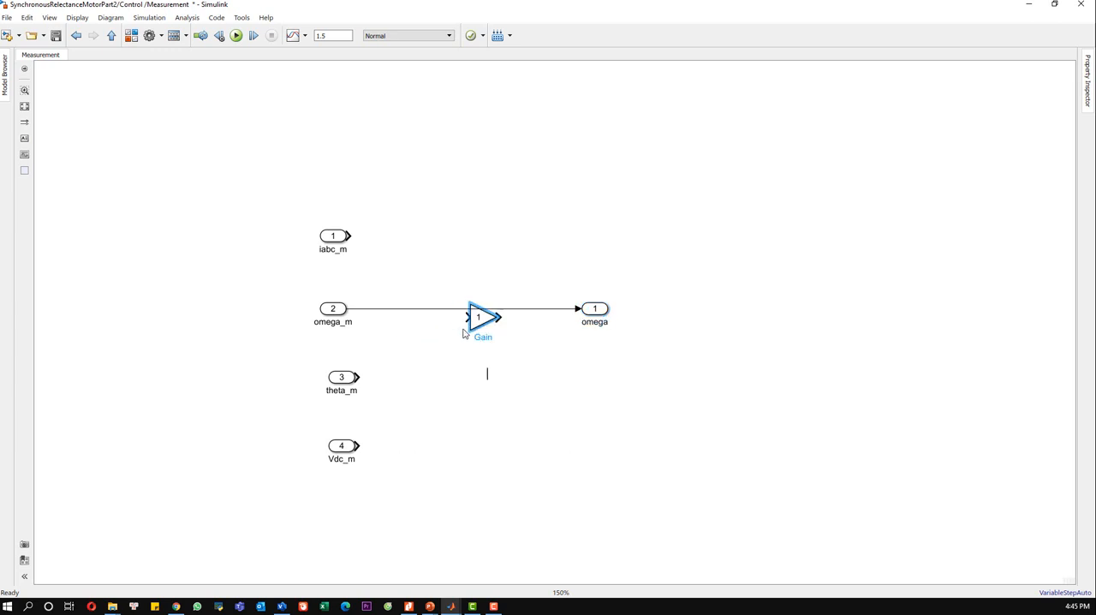
pyautogui.click(463, 315)
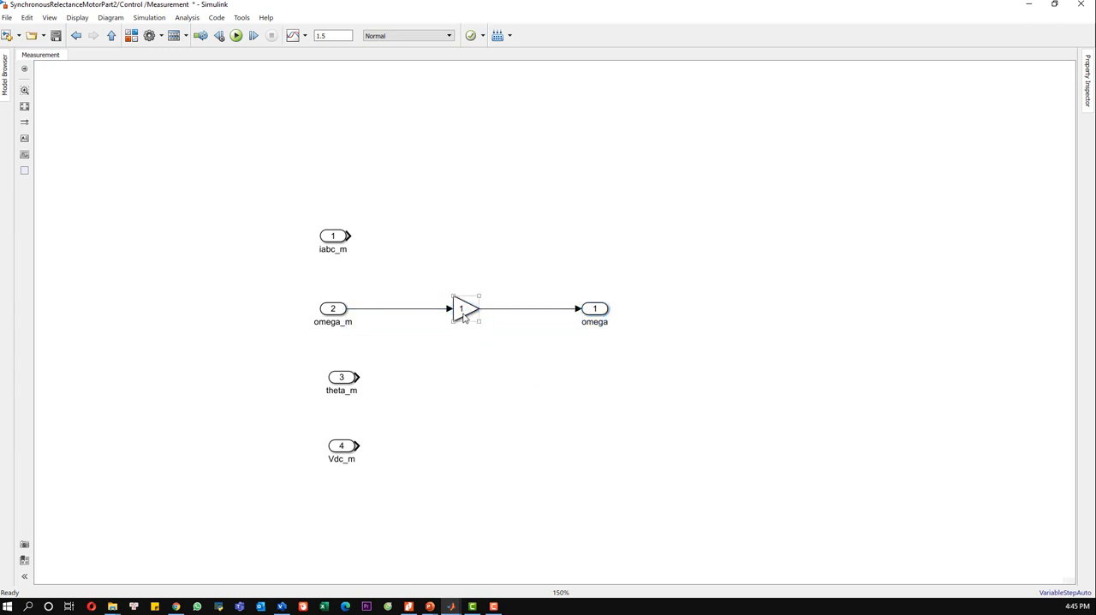
pyautogui.doubleClick(463, 313)
pyautogui.write('p')
pyautogui.click(637, 317)
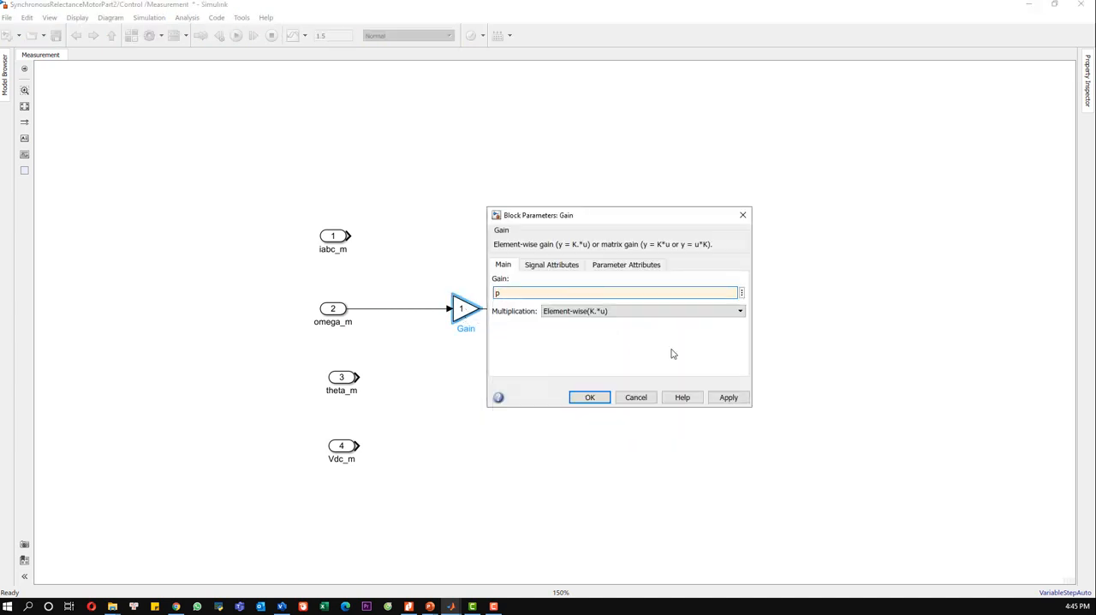
pyautogui.click(728, 398)
pyautogui.click(589, 398)
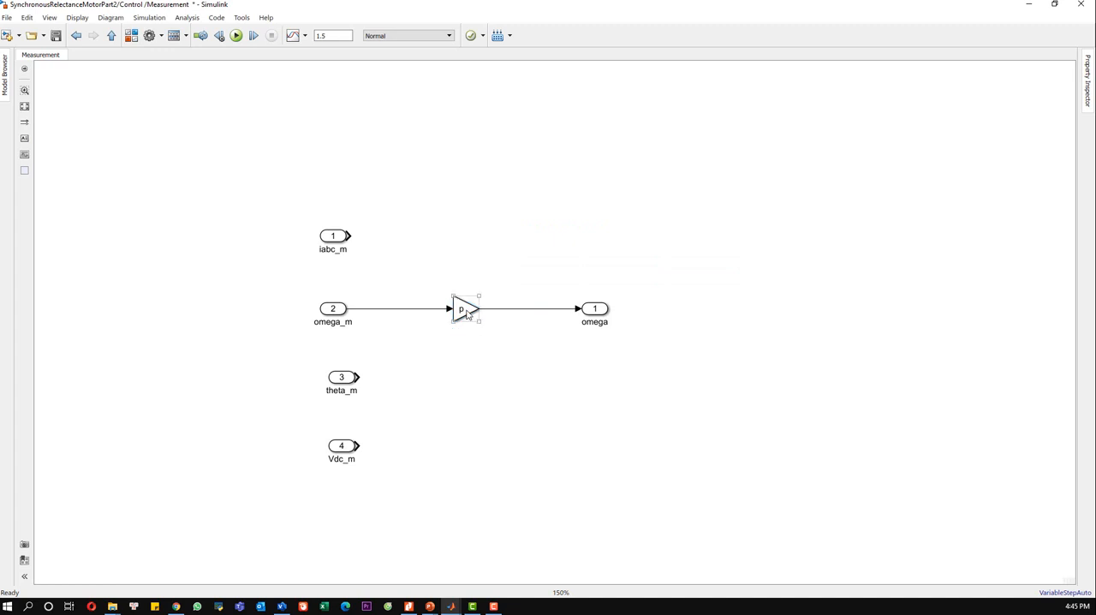
# Step: Add an output port aligned with iabc_m, connect it to that input and name it iabc
pyautogui.click(553, 237)
pyautogui.write('out')
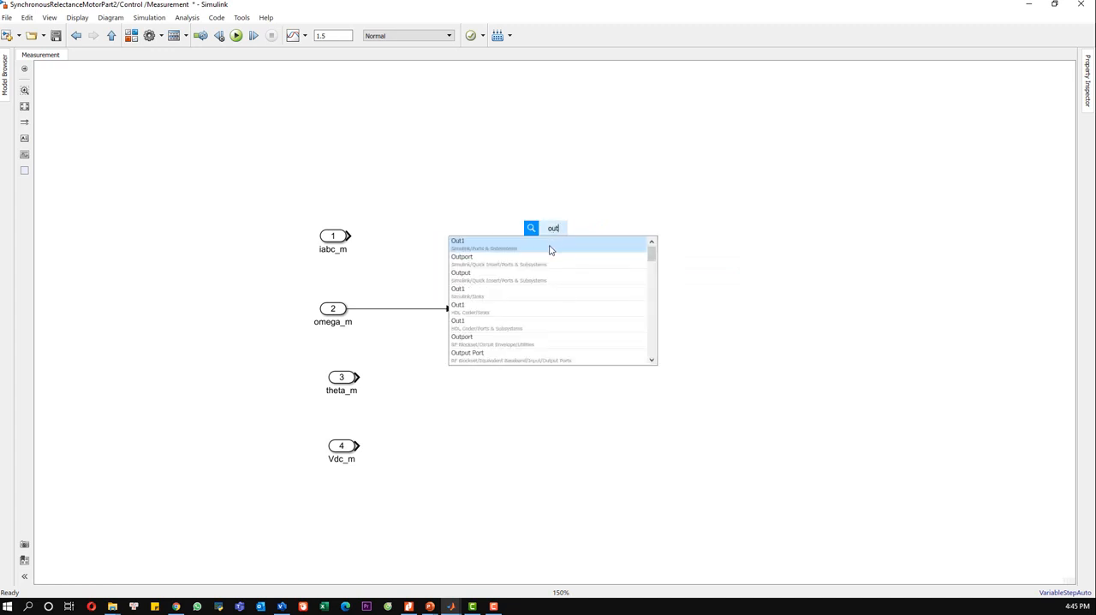
pyautogui.click(551, 245)
pyautogui.moveTo(552, 237); pyautogui.dragTo(597, 241)
pyautogui.click(559, 239)
pyautogui.doubleClick(601, 251)
pyautogui.write('iabc')
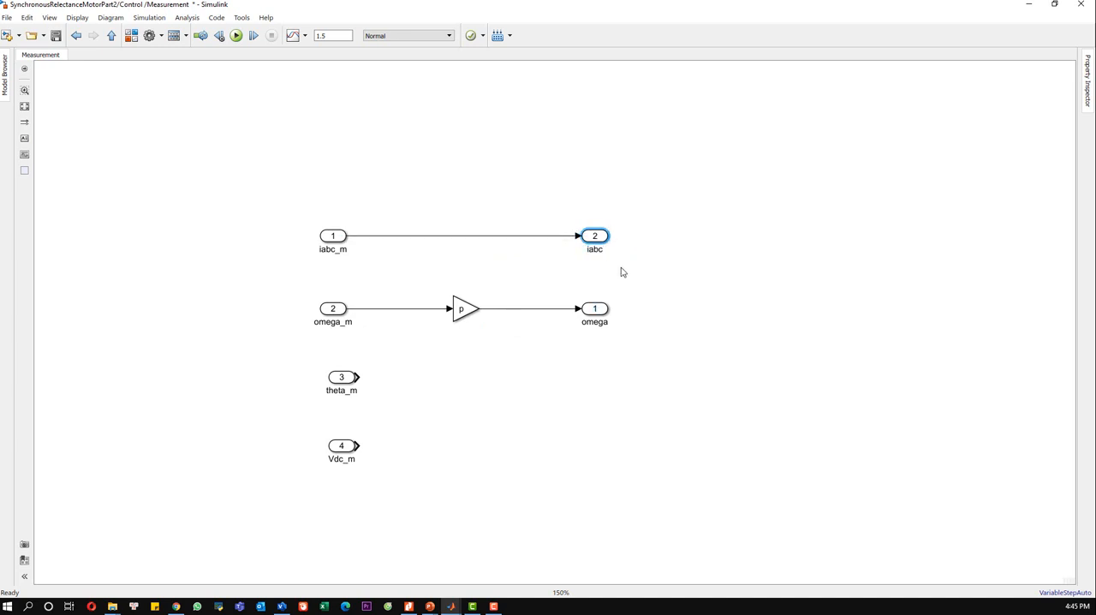
pyautogui.click(621, 271)
# Step: Copy the p gain block beside theta_m, connect it to that input and extend a line from its output
pyautogui.moveTo(501, 346); pyautogui.dragTo(421, 281)
pyautogui.hotkey('ctrl', 'c')
pyautogui.click(432, 398)
pyautogui.hotkey('ctrl', 'v')
pyautogui.moveTo(539, 408); pyautogui.dragTo(477, 382)
pyautogui.click(585, 411)
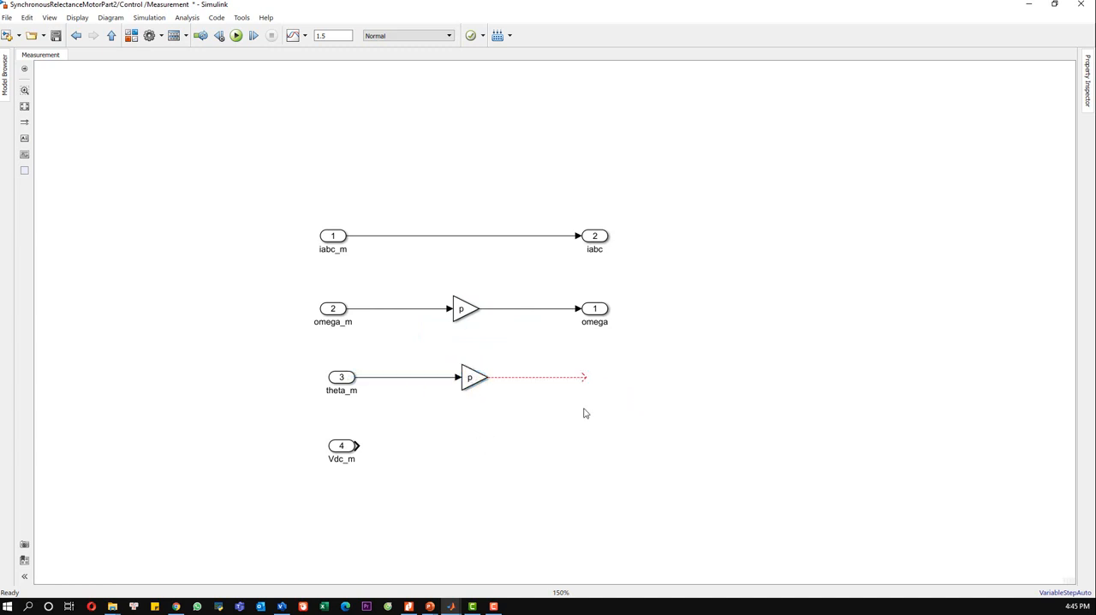
# Step: Add a Mod block after the theta_m gain and connect the gain's output to its first input
pyautogui.click(701, 432)
pyautogui.write('mod')
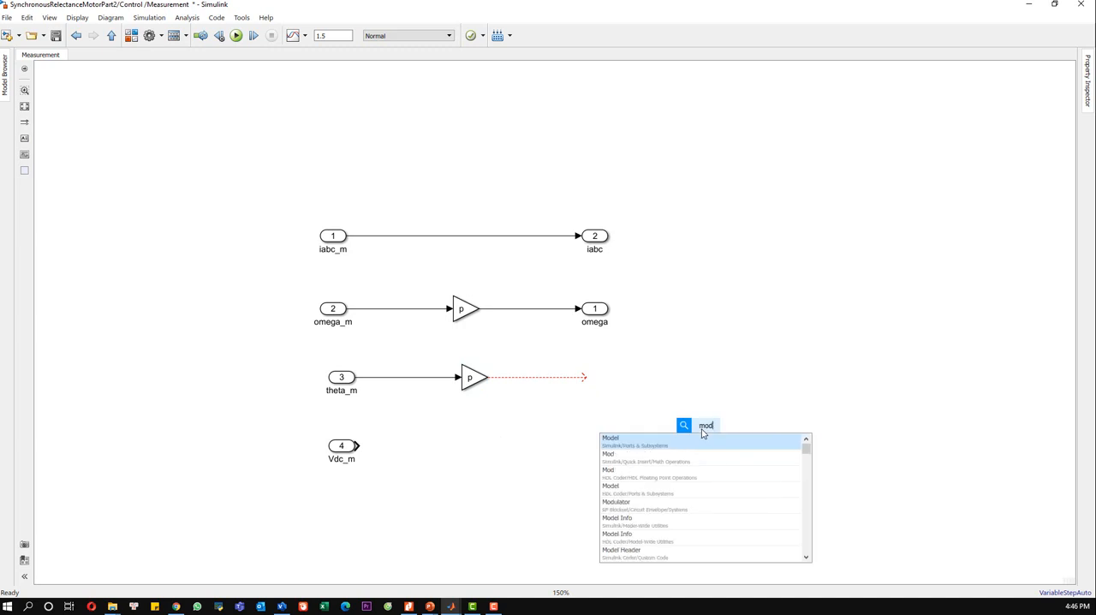
pyautogui.click(654, 465)
pyautogui.moveTo(699, 435)
pyautogui.mouseDown()
pyautogui.moveTo(625, 388)
pyautogui.moveTo(601, 390)
pyautogui.moveTo(617, 407)
pyautogui.moveTo(615, 391)
pyautogui.moveTo(596, 384)
pyautogui.moveTo(620, 384)
pyautogui.moveTo(600, 382)
pyautogui.mouseUp()
pyautogui.click(597, 447)
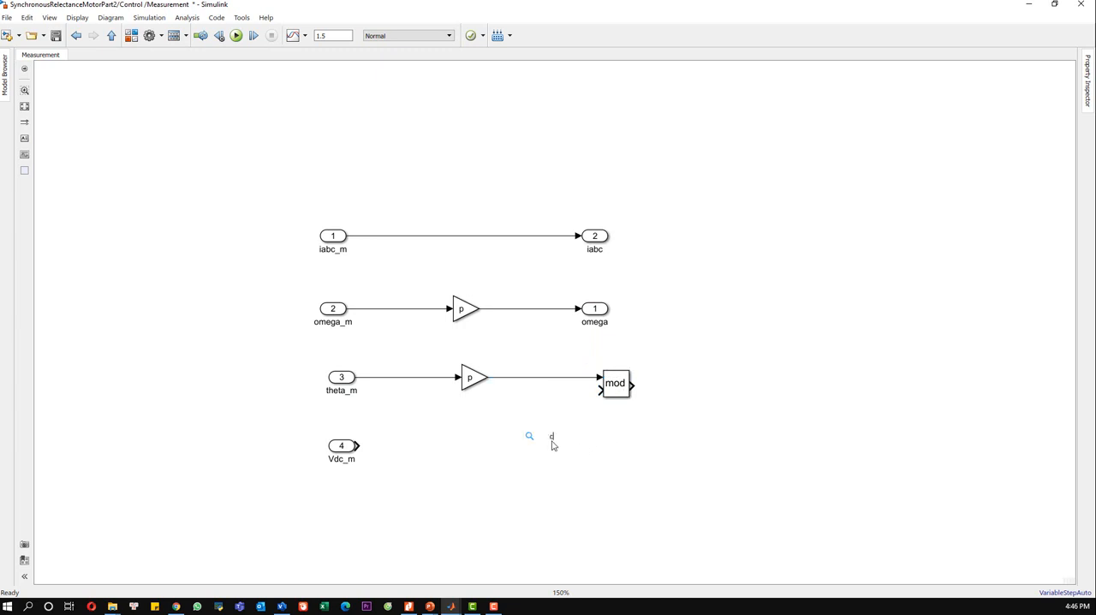
# Step: Add a Constant block with value 2*pi and connect it to the Mod block's second input
pyautogui.doubleClick(552, 445)
pyautogui.write('const')
pyautogui.press('Return')
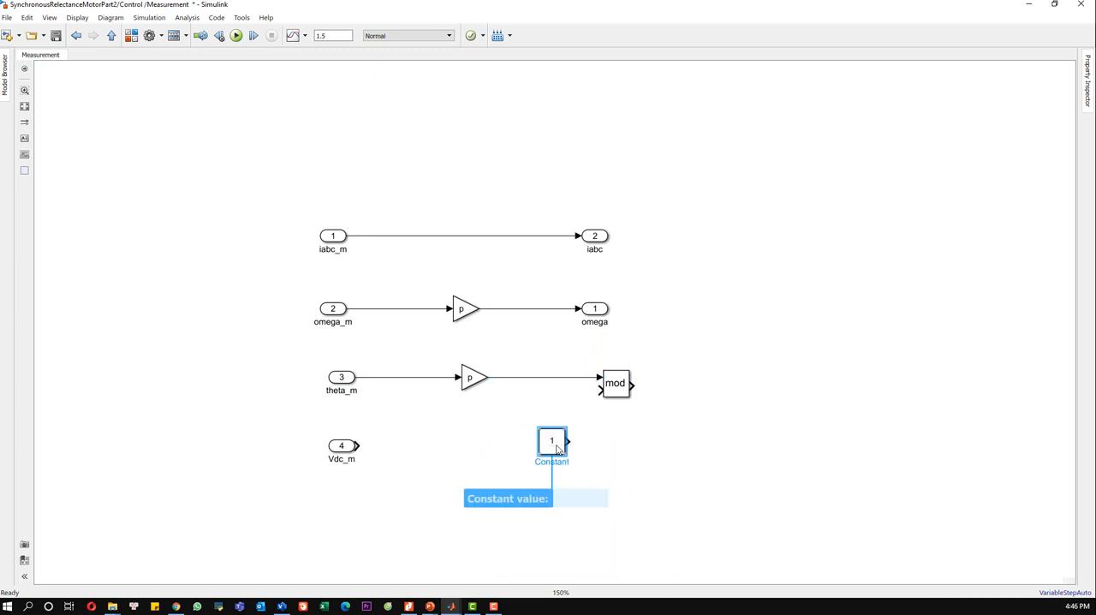
pyautogui.write('2')
pyautogui.press('Return')
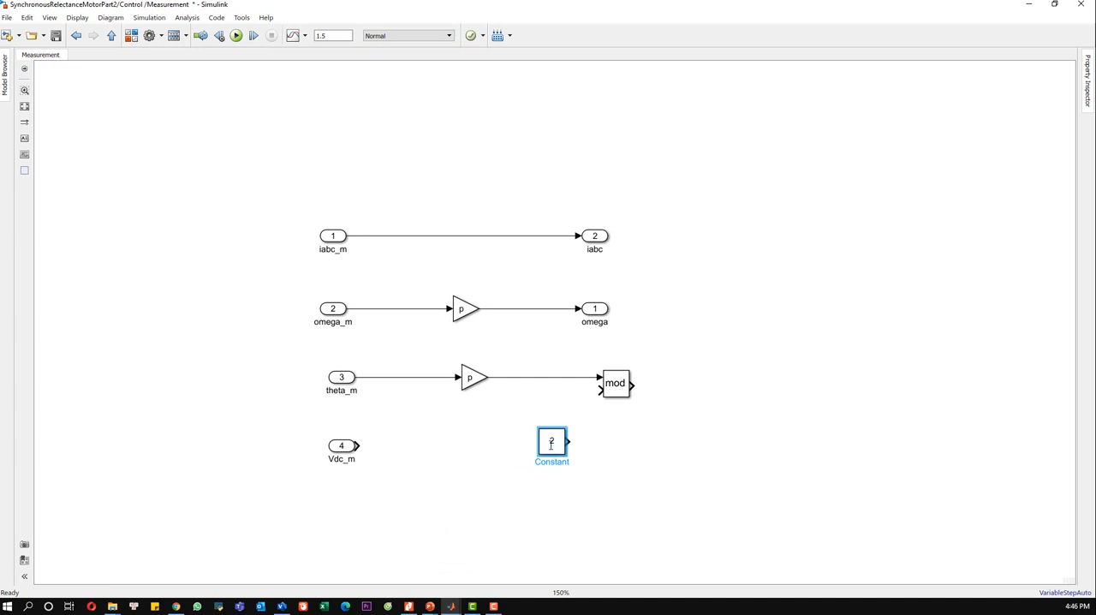
pyautogui.click(552, 442)
pyautogui.write('2*pi')
pyautogui.moveTo(569, 440)
pyautogui.mouseDown()
pyautogui.moveTo(587, 416)
pyautogui.moveTo(558, 452)
pyautogui.moveTo(548, 431)
pyautogui.mouseUp()
pyautogui.click(634, 444)
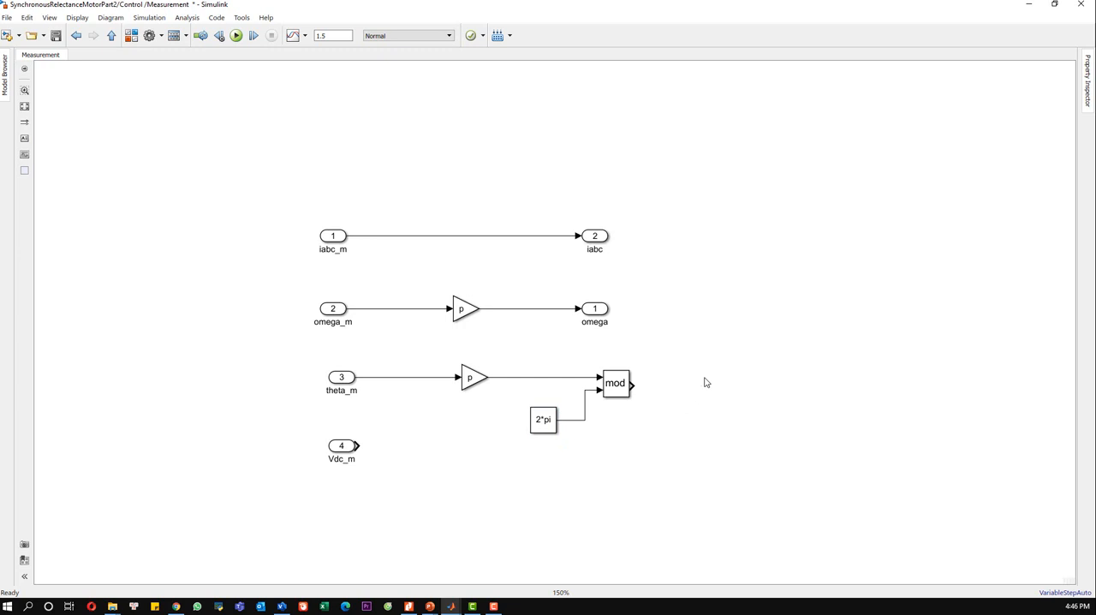
# Step: Add an output port connected to the Mod block's output and name it theta
pyautogui.write('out')
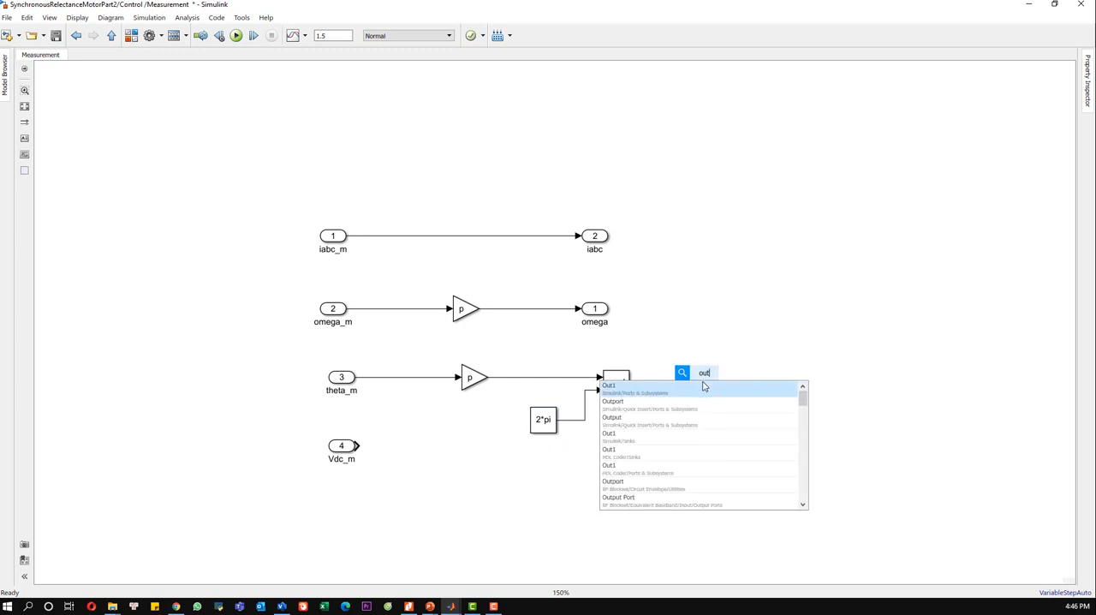
pyautogui.press('Return')
pyautogui.moveTo(700, 379); pyautogui.dragTo(705, 388)
pyautogui.click(683, 387)
pyautogui.doubleClick(701, 401)
pyautogui.write('theta')
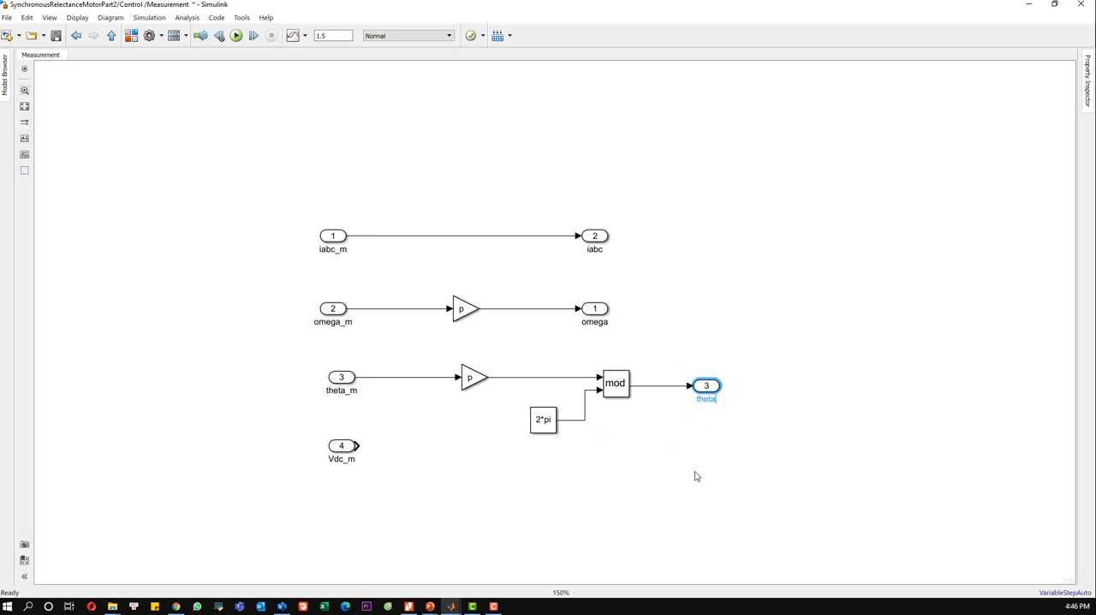
pyautogui.click(694, 474)
# Step: Move the theta gain, 2*pi constant and Mod block closer to theta_m and align the theta output below omega
pyautogui.moveTo(792, 483); pyautogui.dragTo(447, 346)
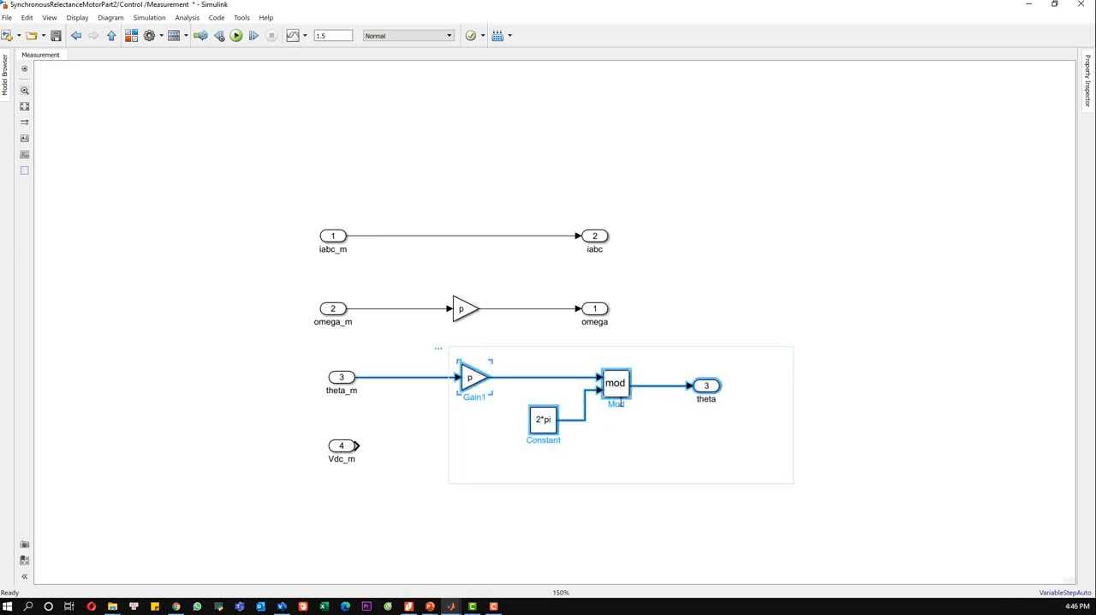
pyautogui.moveTo(611, 387); pyautogui.dragTo(469, 410)
pyautogui.click(559, 409)
pyautogui.click(552, 391)
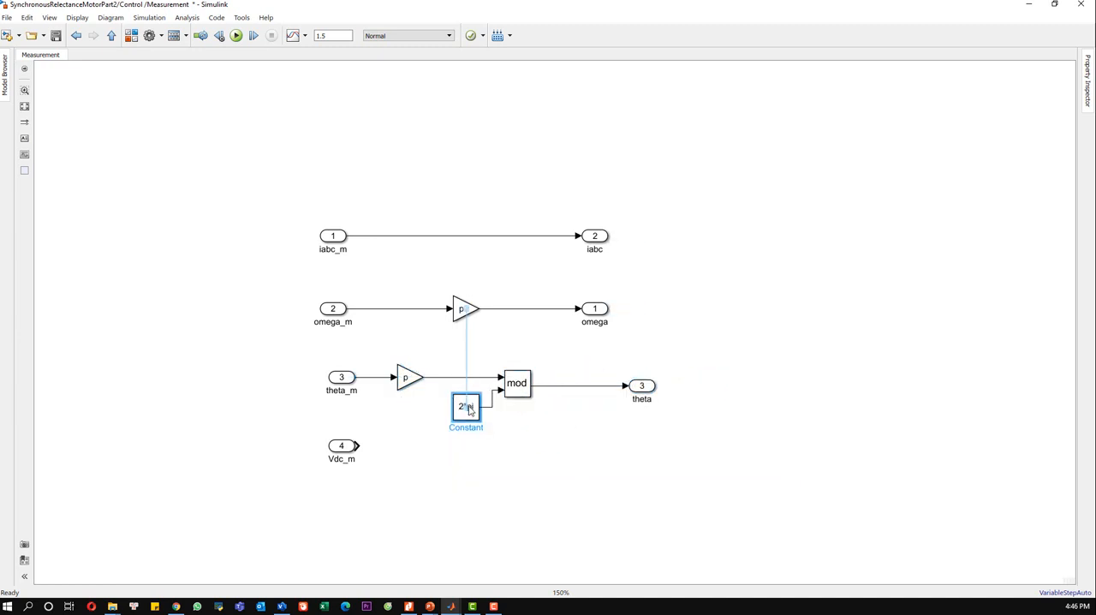
pyautogui.click(595, 420)
pyautogui.moveTo(639, 390); pyautogui.dragTo(591, 389)
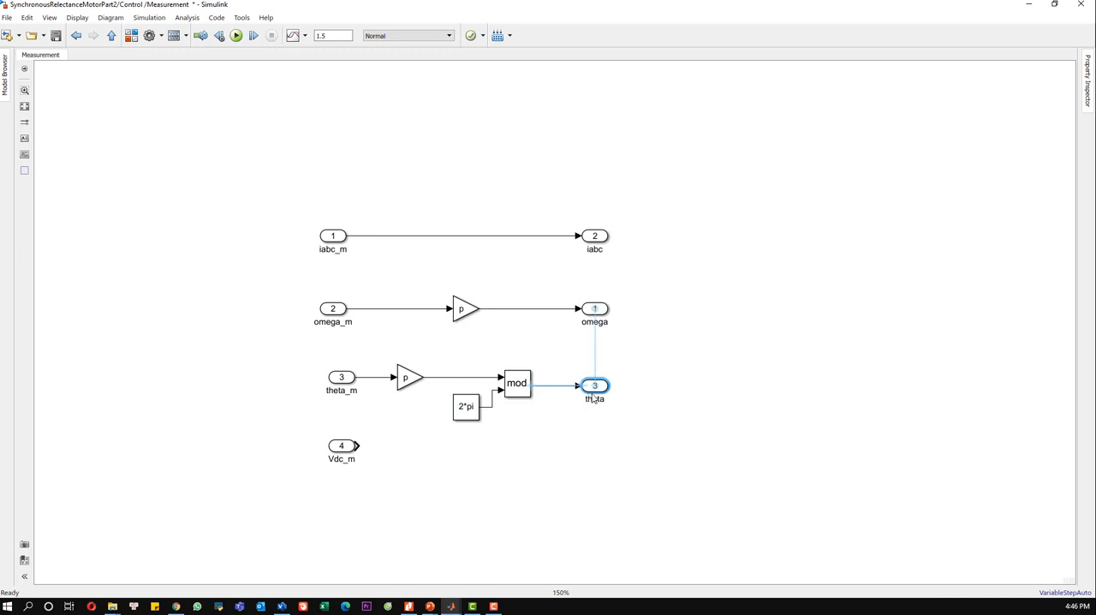
# Step: Move the Vdc_m input port slightly lower to leave space below the theta row
pyautogui.click(480, 471)
pyautogui.moveTo(390, 493); pyautogui.dragTo(307, 430)
pyautogui.moveTo(343, 445); pyautogui.dragTo(342, 462)
pyautogui.click(398, 470)
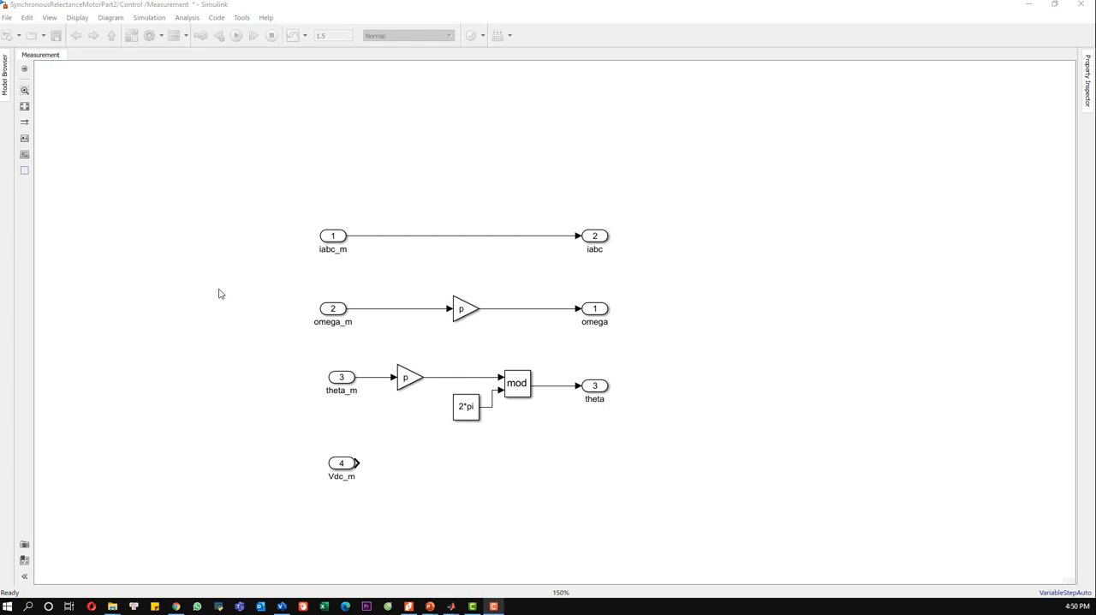
# Step: Add a Subsystem block beside Vdc_m, beneath the 2*pi constant, and name it Filter
pyautogui.click(427, 474)
pyautogui.doubleClick(427, 474)
pyautogui.write('sub')
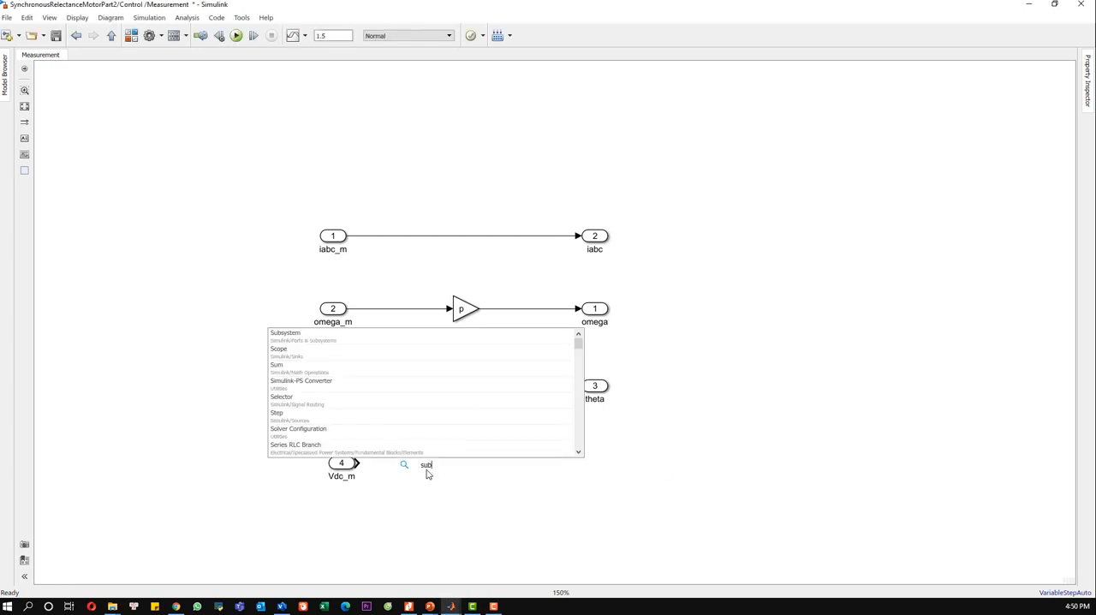
pyautogui.click(379, 345)
pyautogui.moveTo(420, 468); pyautogui.dragTo(463, 473)
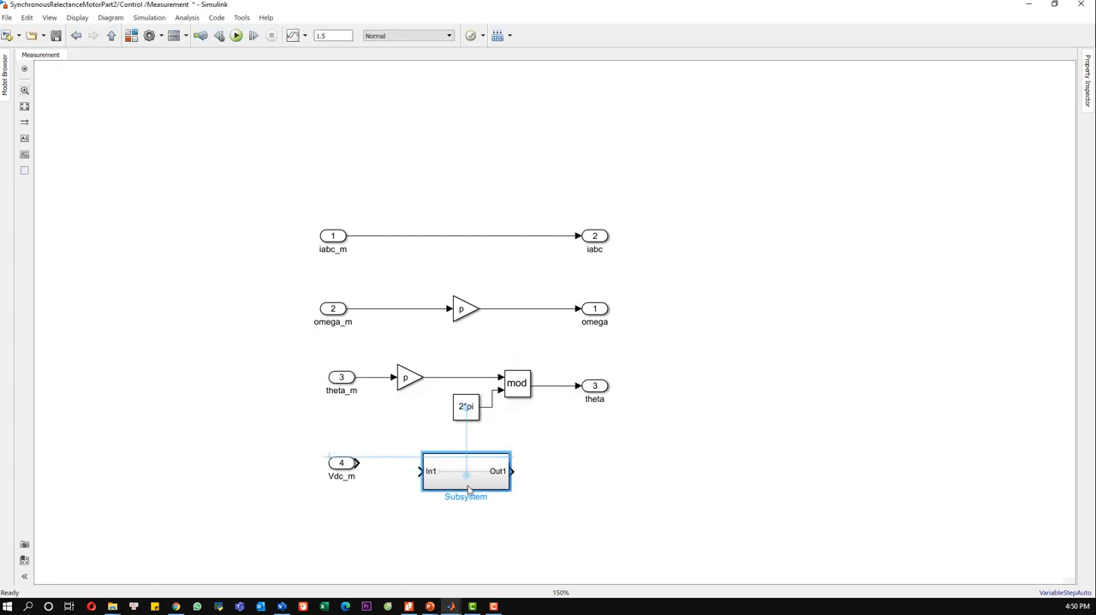
pyautogui.doubleClick(443, 500)
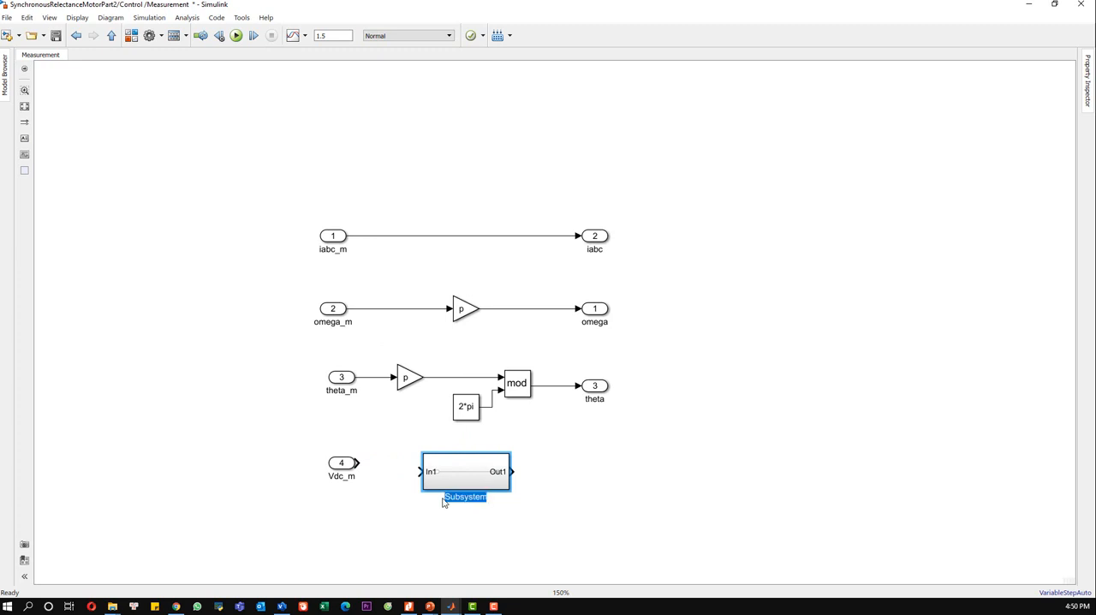
pyautogui.write('Filter')
pyautogui.click(340, 552)
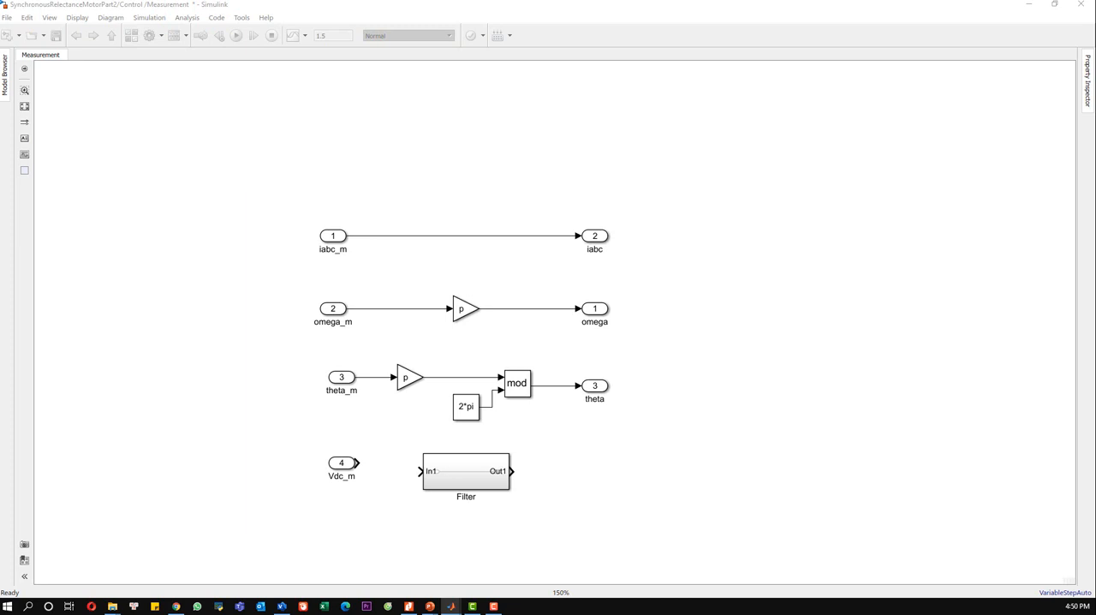
# Step: Open the Filter subsystem and delete its default input port, output port and connecting line
pyautogui.doubleClick(486, 477)
pyautogui.moveTo(738, 382); pyautogui.dragTo(384, 283)
pyautogui.press('Delete')
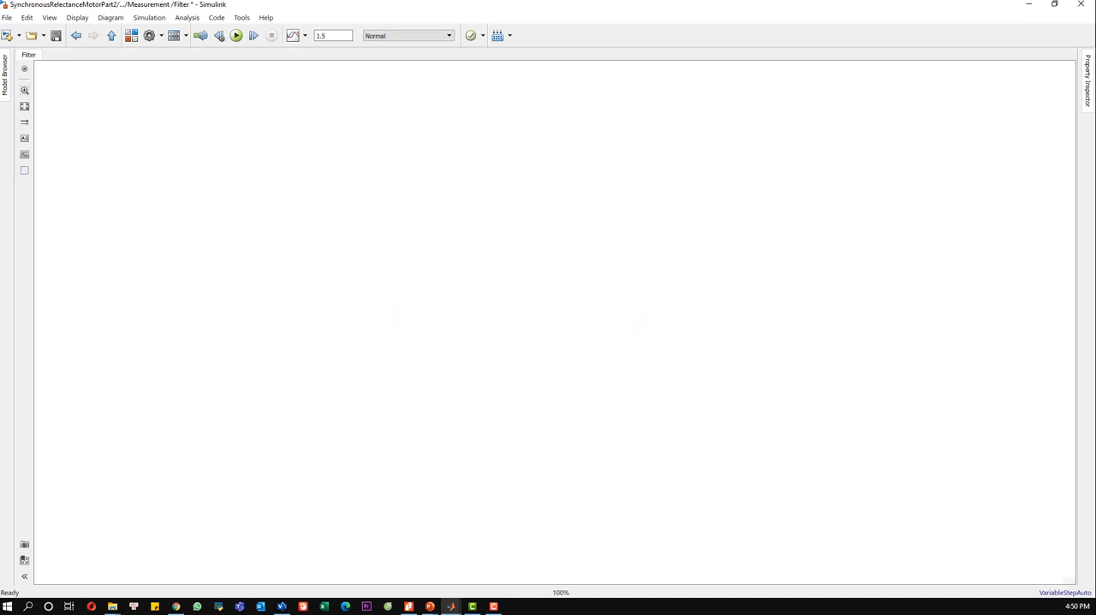
# Step: Add a Discrete Transfer Fcn block to the empty Filter subsystem
pyautogui.doubleClick(341, 366)
pyautogui.write('dis')
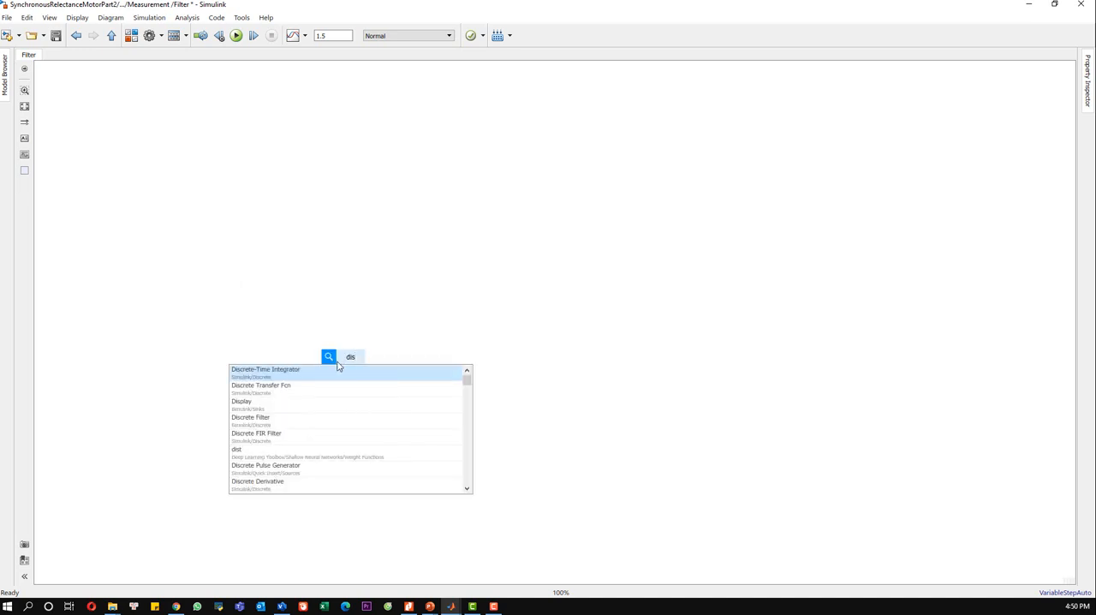
pyautogui.click(273, 390)
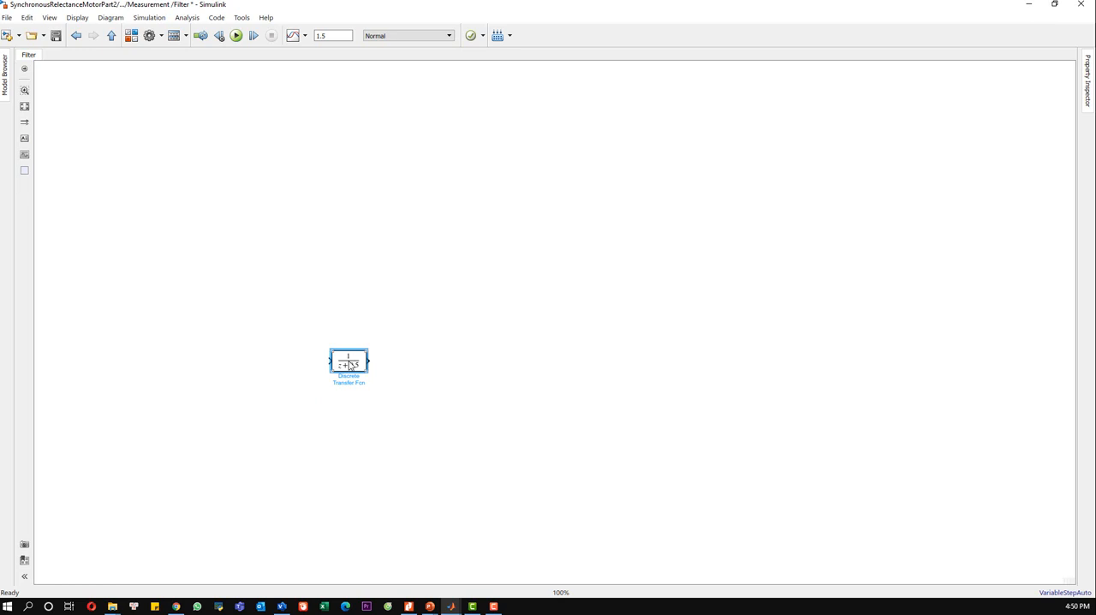
# Step: Set the Discrete Transfer Fcn block's numerator to num and denominator to den, and apply the parameters
pyautogui.doubleClick(354, 367)
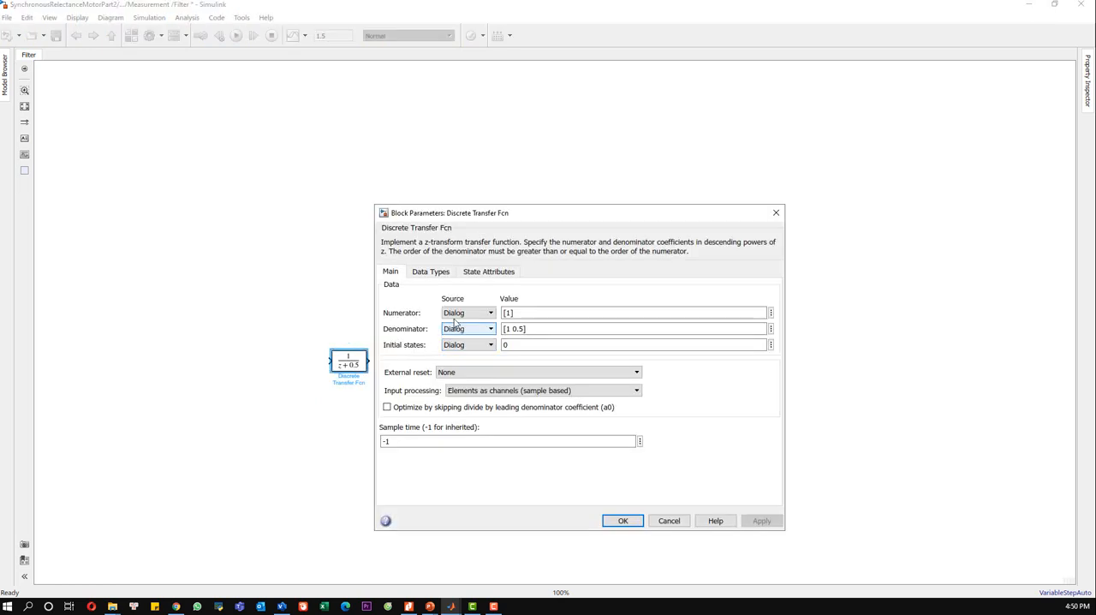
pyautogui.doubleClick(532, 311)
pyautogui.write('num')
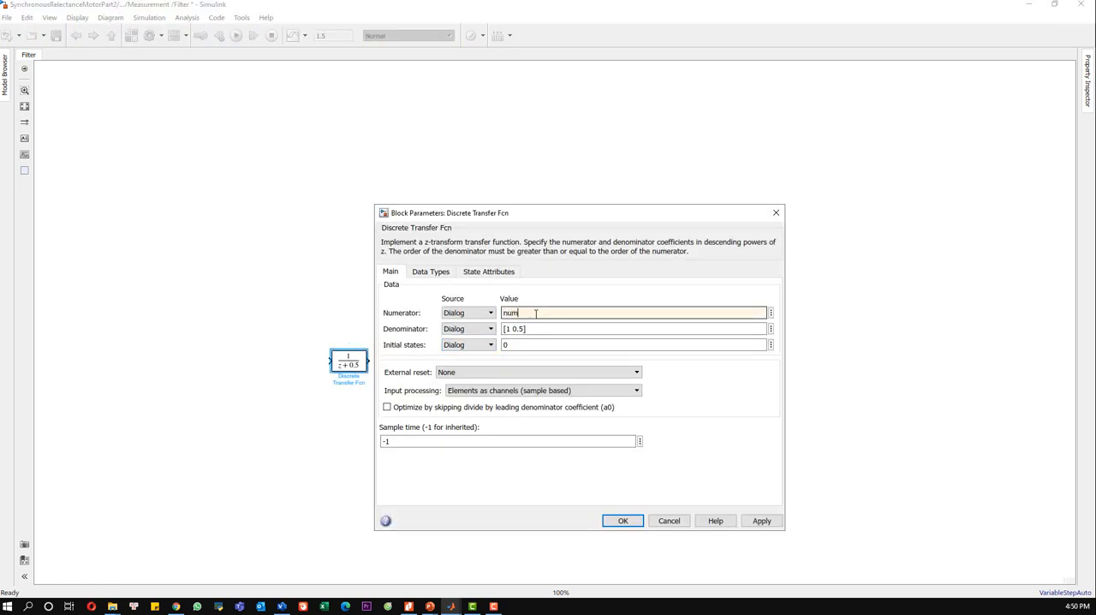
pyautogui.doubleClick(537, 328)
pyautogui.write('de')
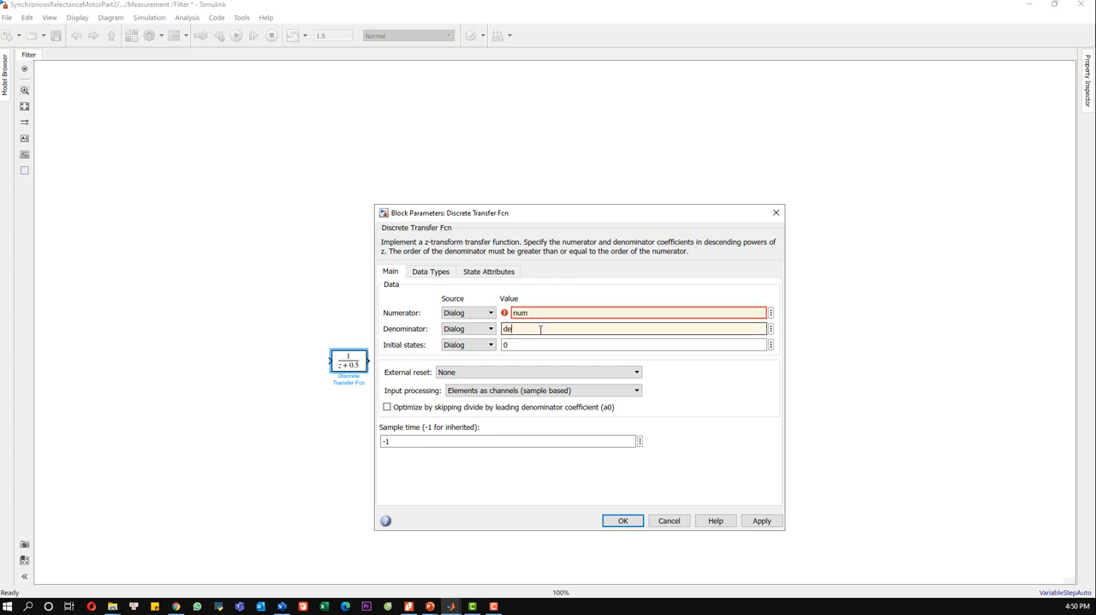
pyautogui.write('n')
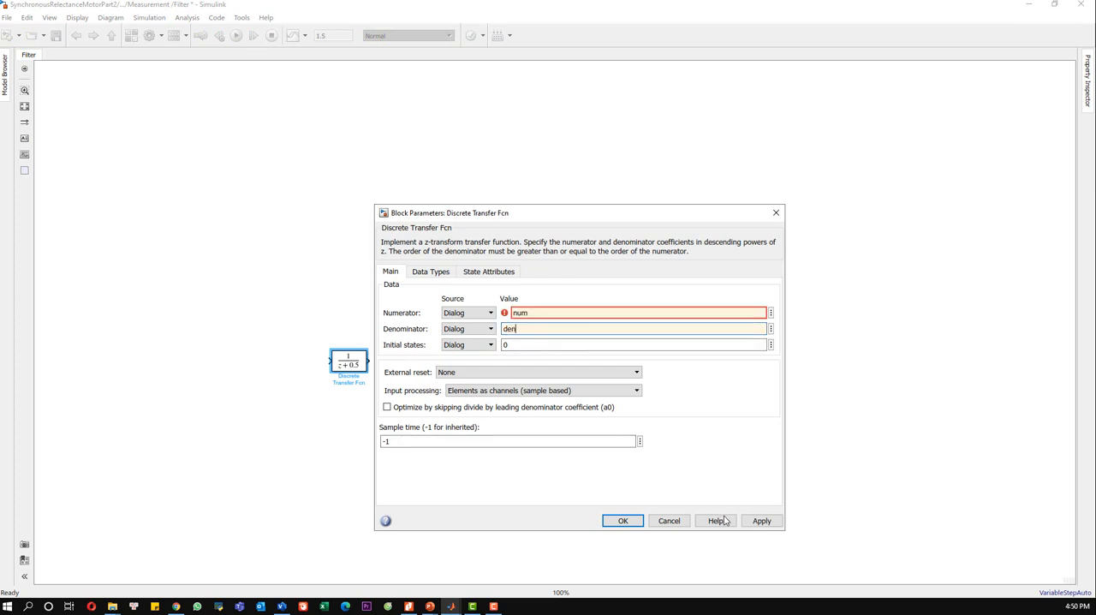
pyautogui.click(761, 520)
pyautogui.click(625, 521)
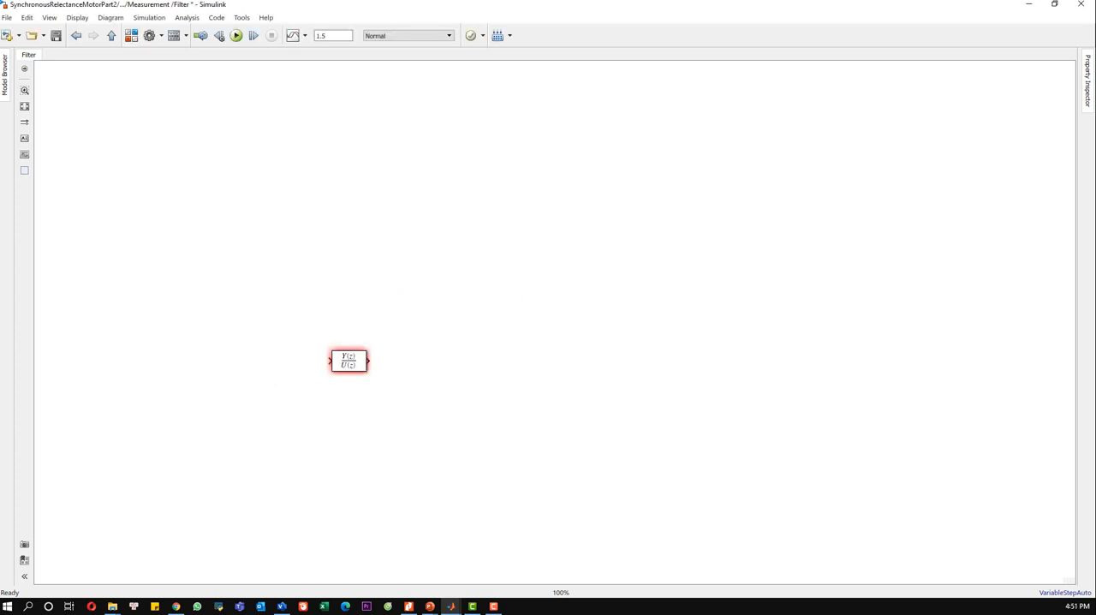
# Step: Add an Input port before the Discrete Transfer Fcn block and align it so that it connects to the block's input
pyautogui.doubleClick(265, 351)
pyautogui.write('input')
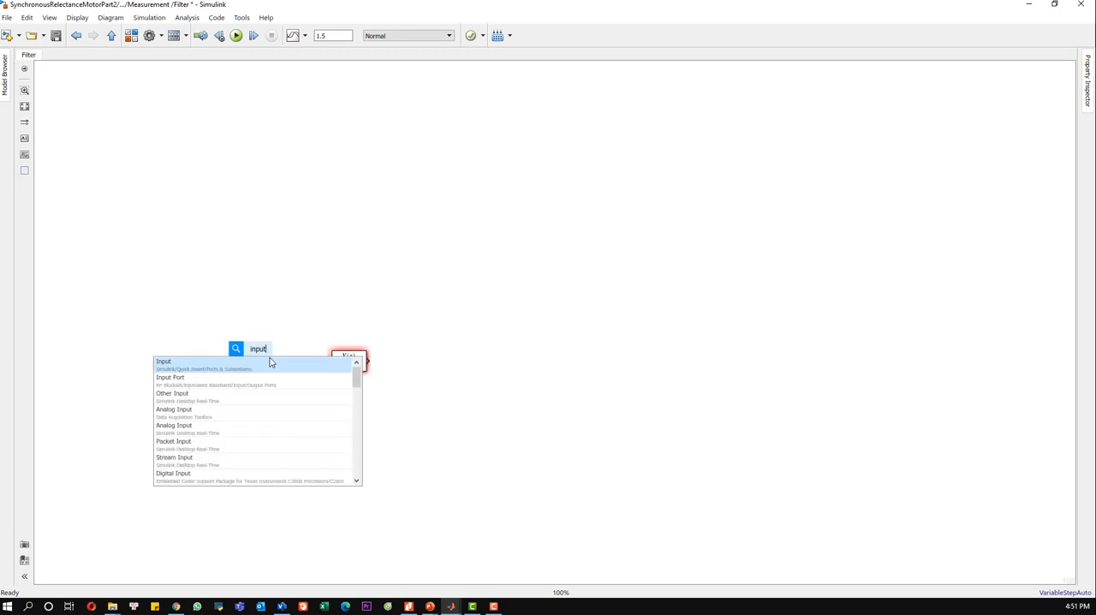
pyautogui.click(269, 362)
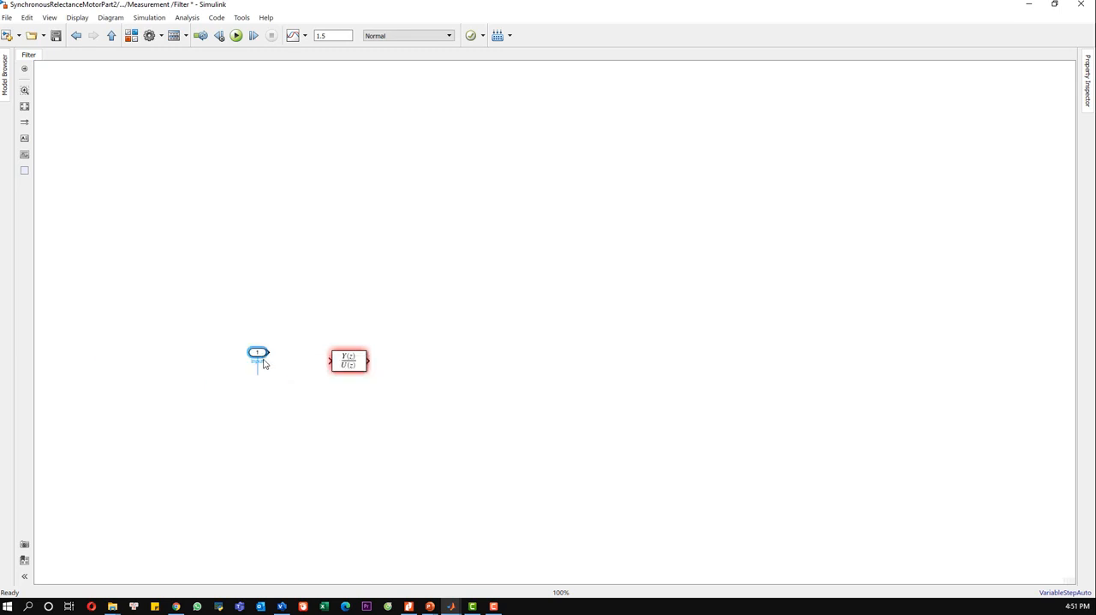
pyautogui.scroll(2, 242, 343)
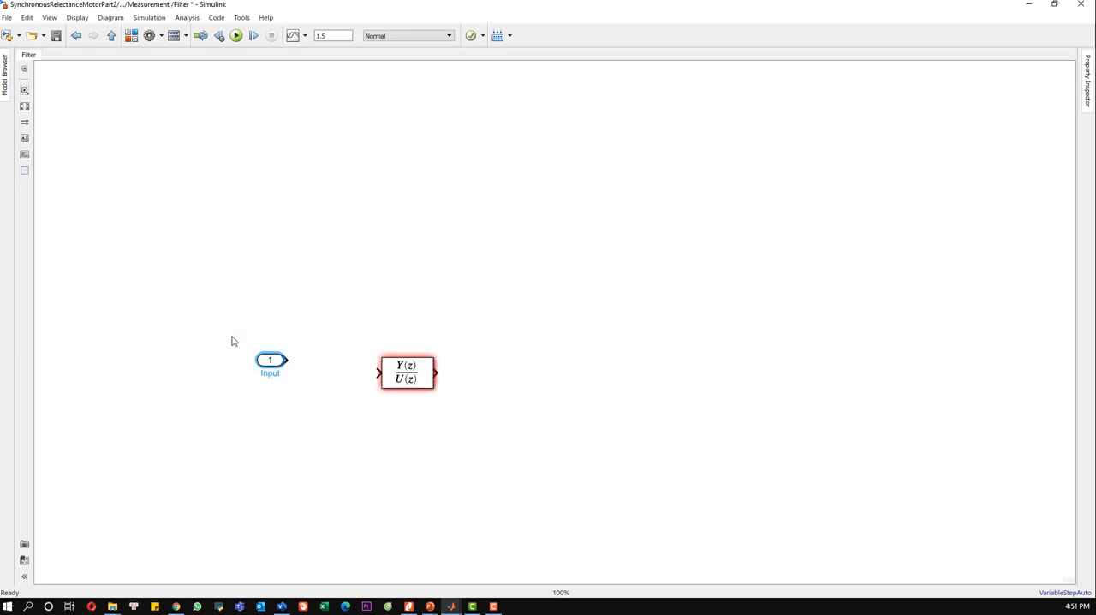
pyautogui.moveTo(312, 396); pyautogui.dragTo(297, 374)
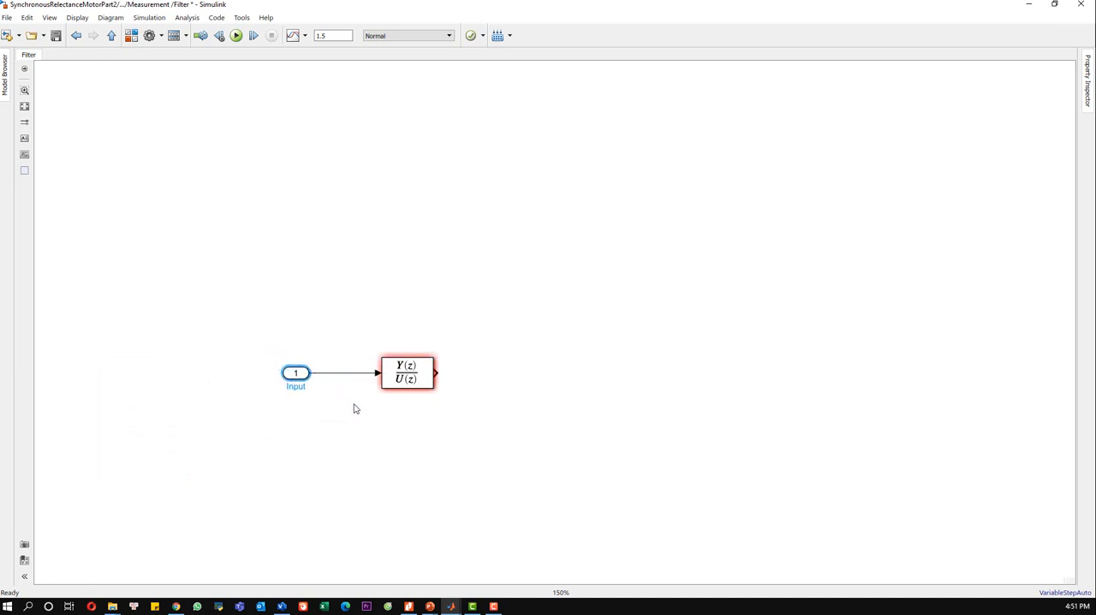
# Step: Add an Out1 output port after the Discrete Transfer Fcn block and align it so that it connects to the block's output
pyautogui.click(654, 401)
pyautogui.write('out')
pyautogui.click(654, 401)
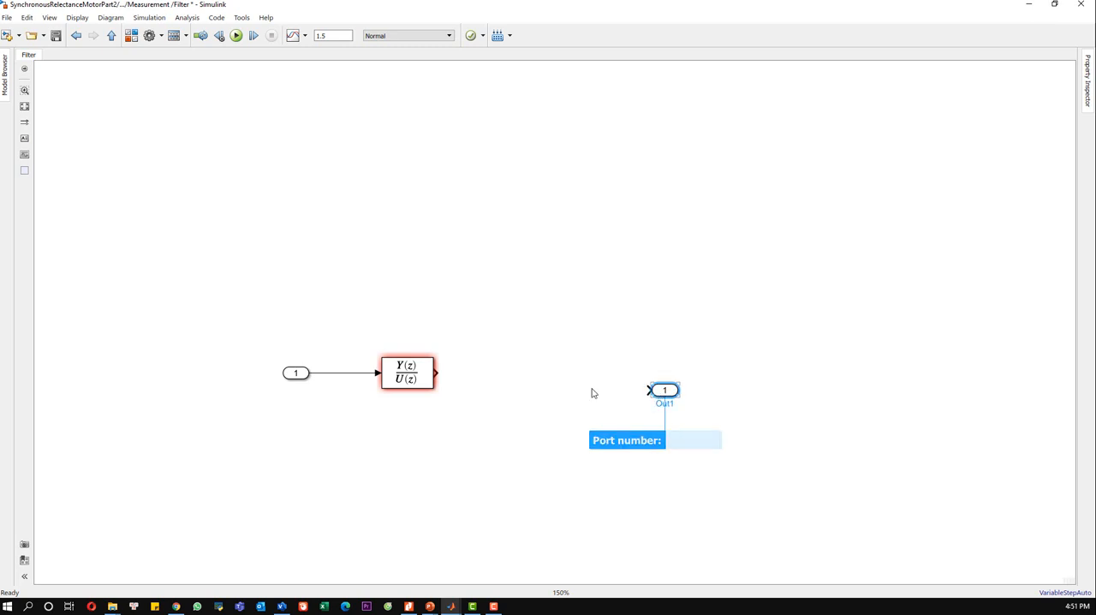
pyautogui.moveTo(665, 386); pyautogui.dragTo(531, 373)
pyautogui.click(483, 403)
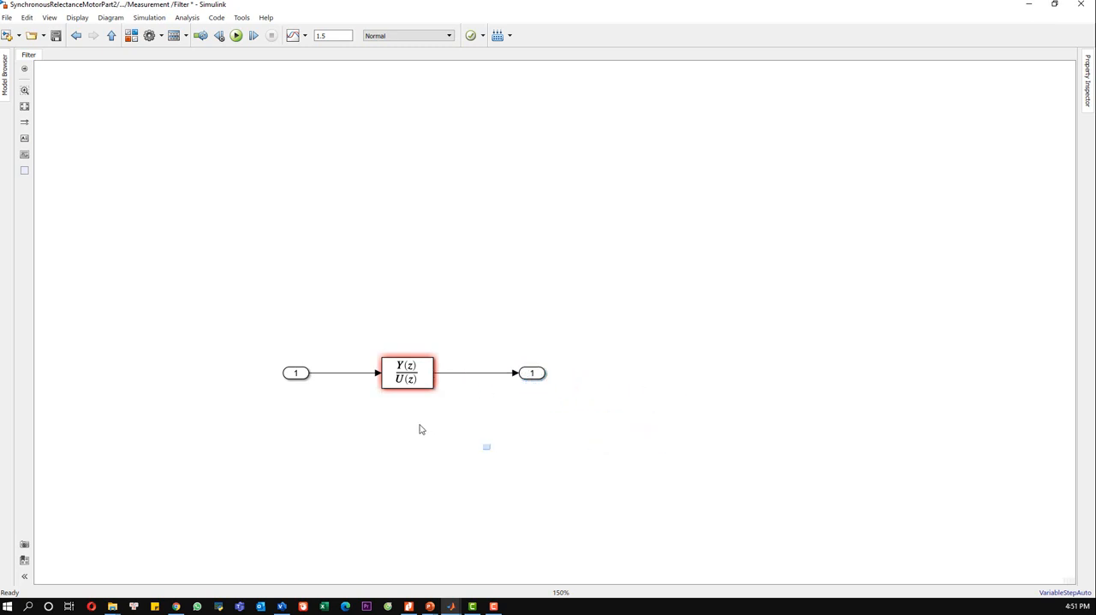
# Step: Return to the Measurement subsystem and turn off the content preview of the Filter block
pyautogui.click(24, 105)
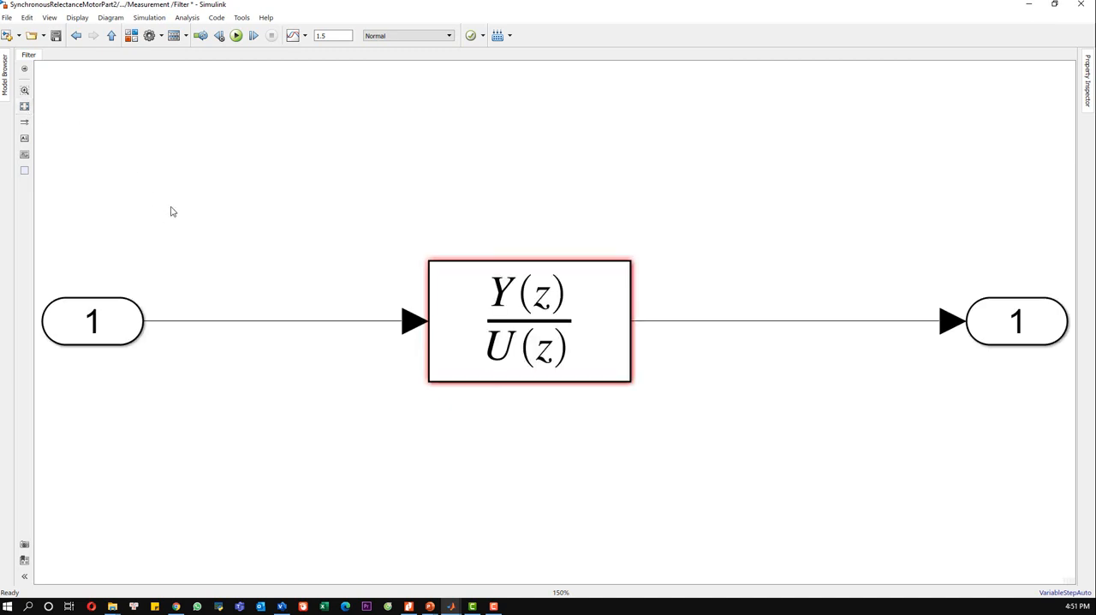
pyautogui.scroll(-3, 176, 166)
pyautogui.click(112, 35)
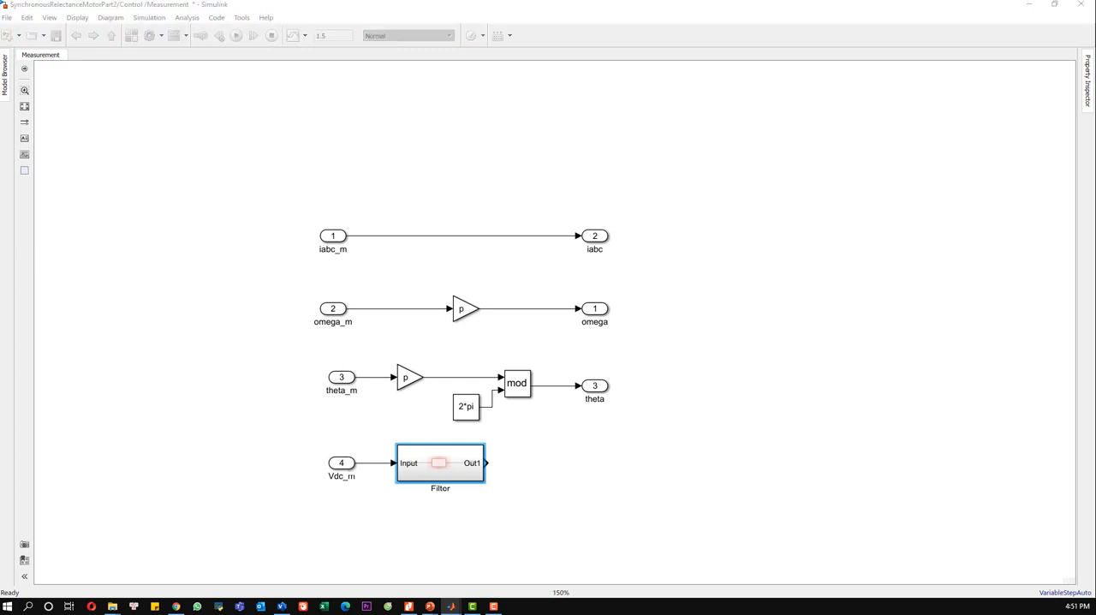
pyautogui.rightClick(428, 470)
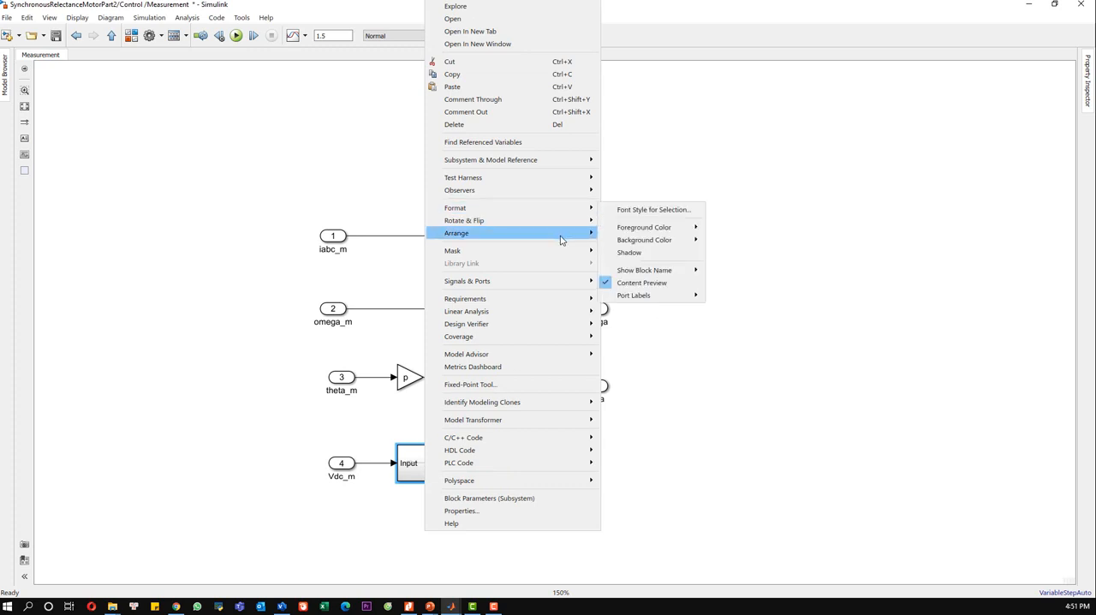
pyautogui.moveTo(565, 239)
pyautogui.moveTo(556, 209)
pyautogui.click(460, 471)
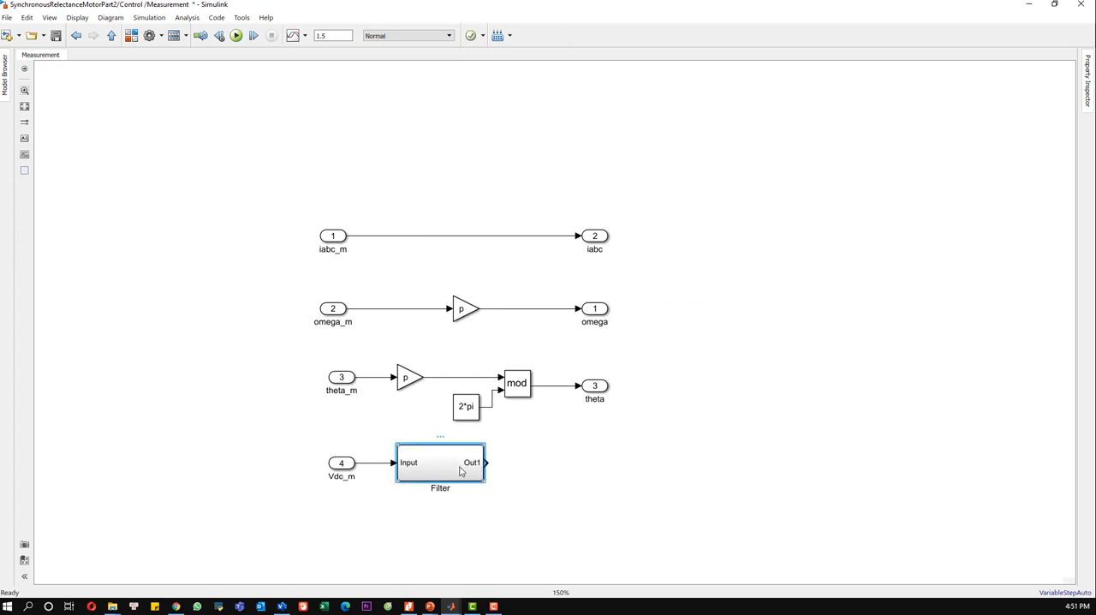
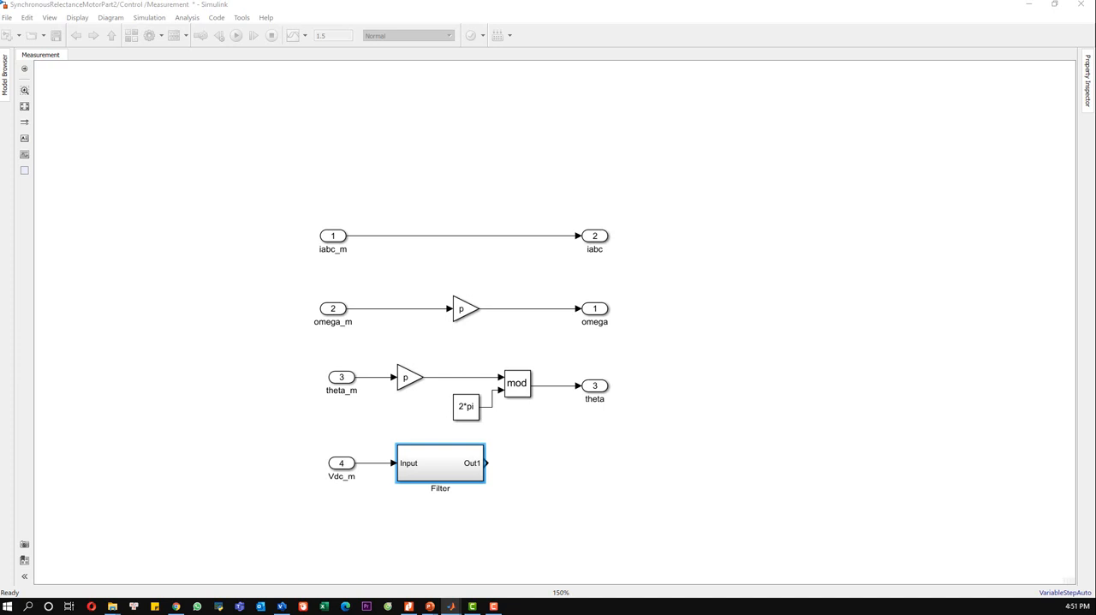
# Step: Create a mask for the Filter subsystem and add two edit parameters to its dialog
pyautogui.click(433, 466)
pyautogui.rightClick(430, 462)
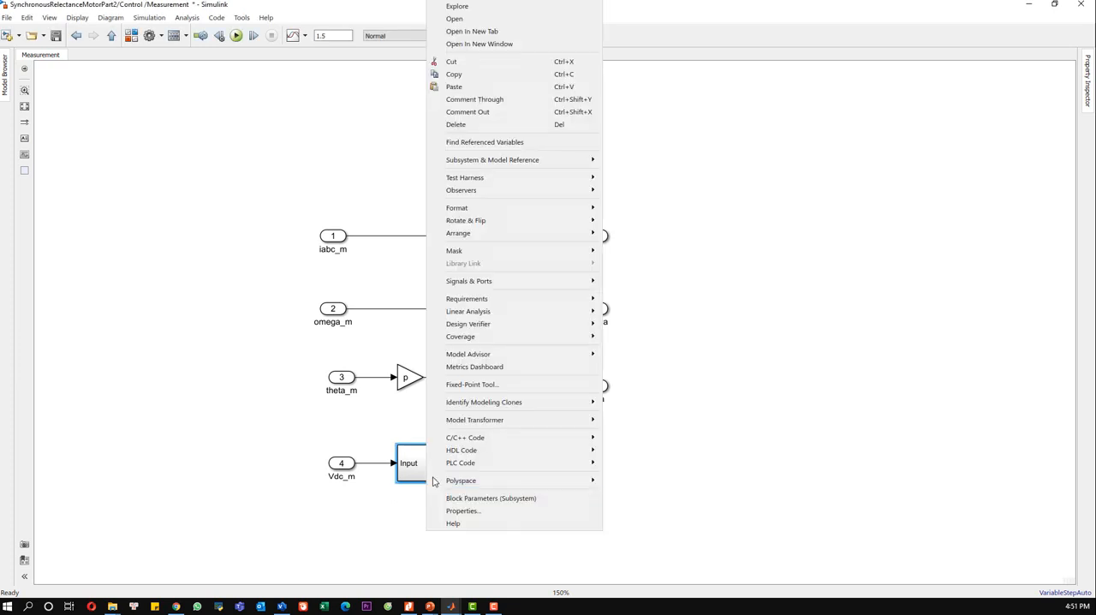
pyautogui.moveTo(554, 249)
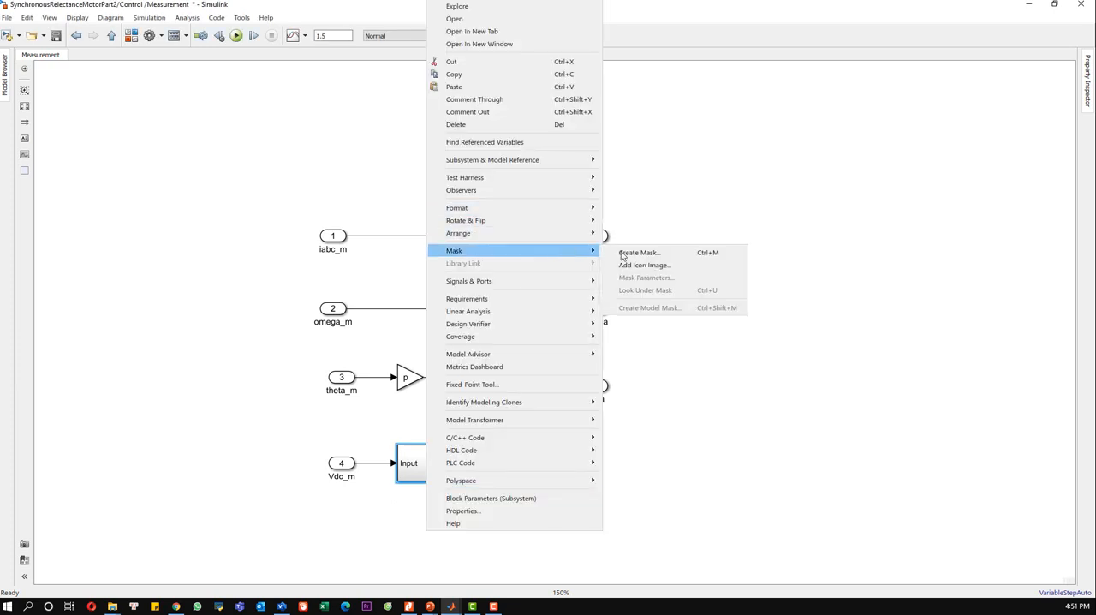
pyautogui.click(630, 255)
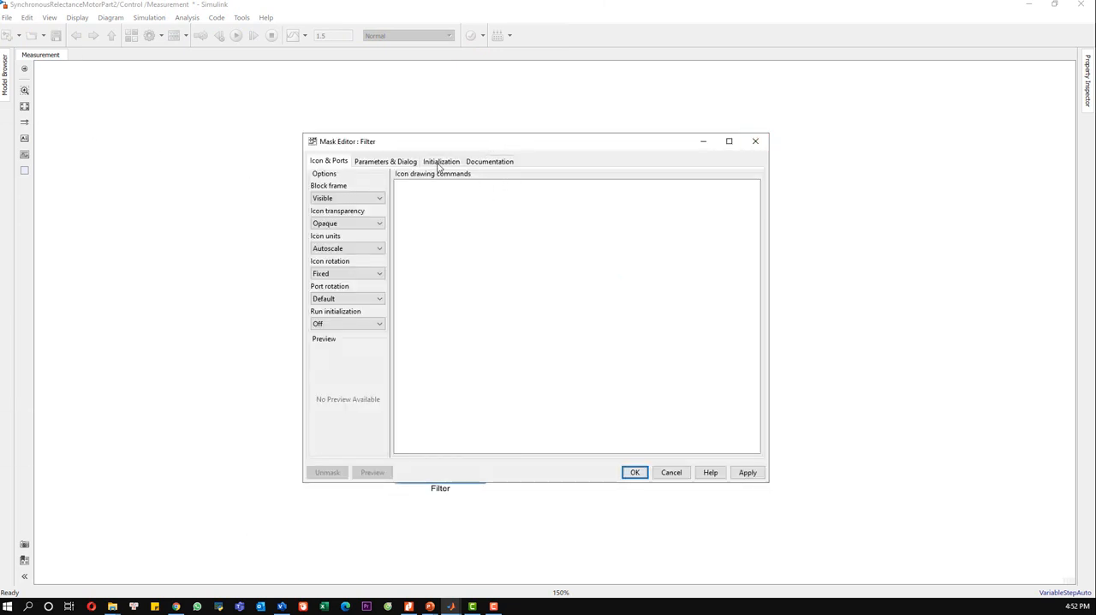
pyautogui.click(385, 161)
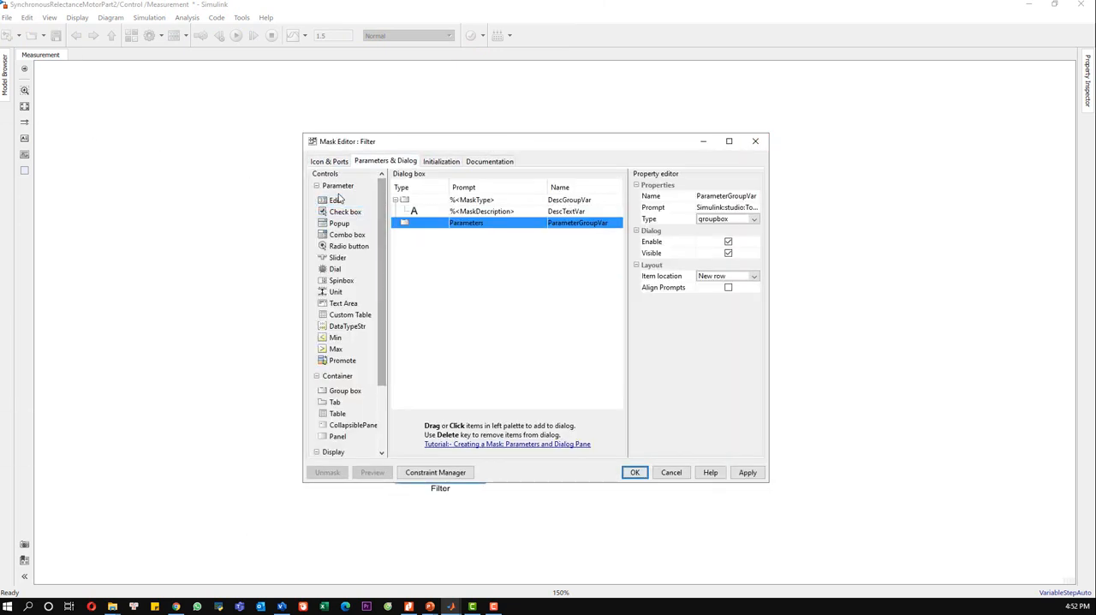
pyautogui.doubleClick(347, 202)
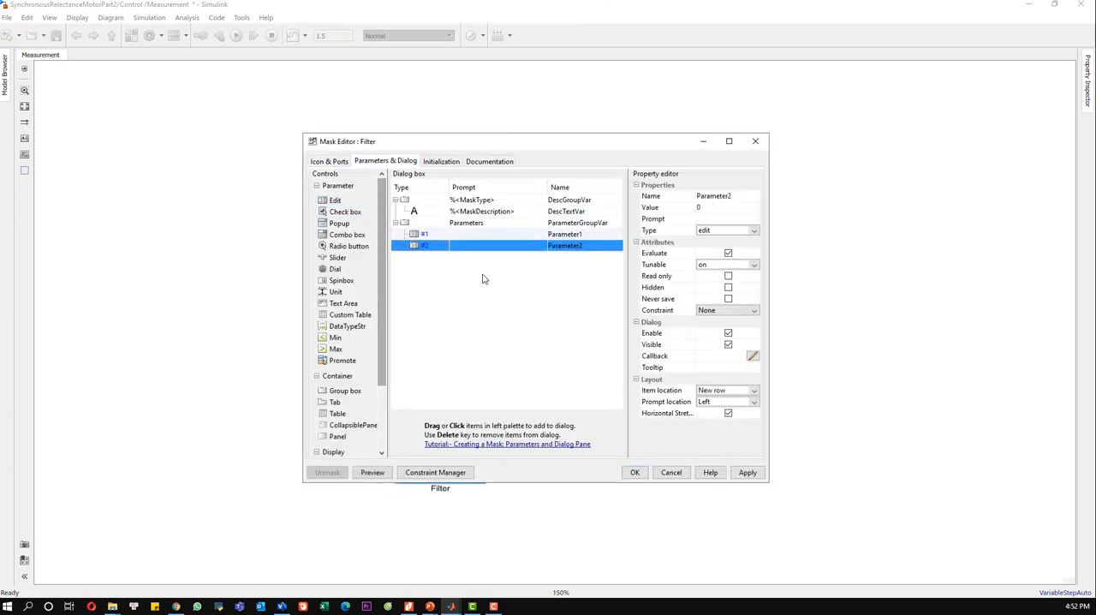
# Step: Give the first mask parameter the prompt "Time constant (s):" and the name T
pyautogui.click(467, 232)
pyautogui.write('Ti')
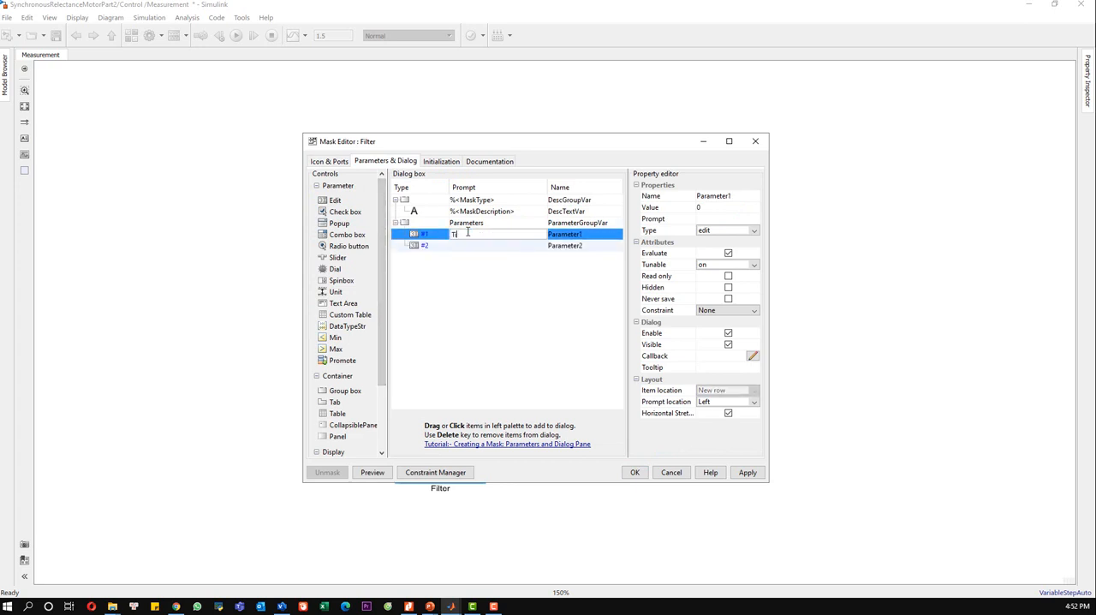
pyautogui.write('me constant (s)')
pyautogui.click(588, 236)
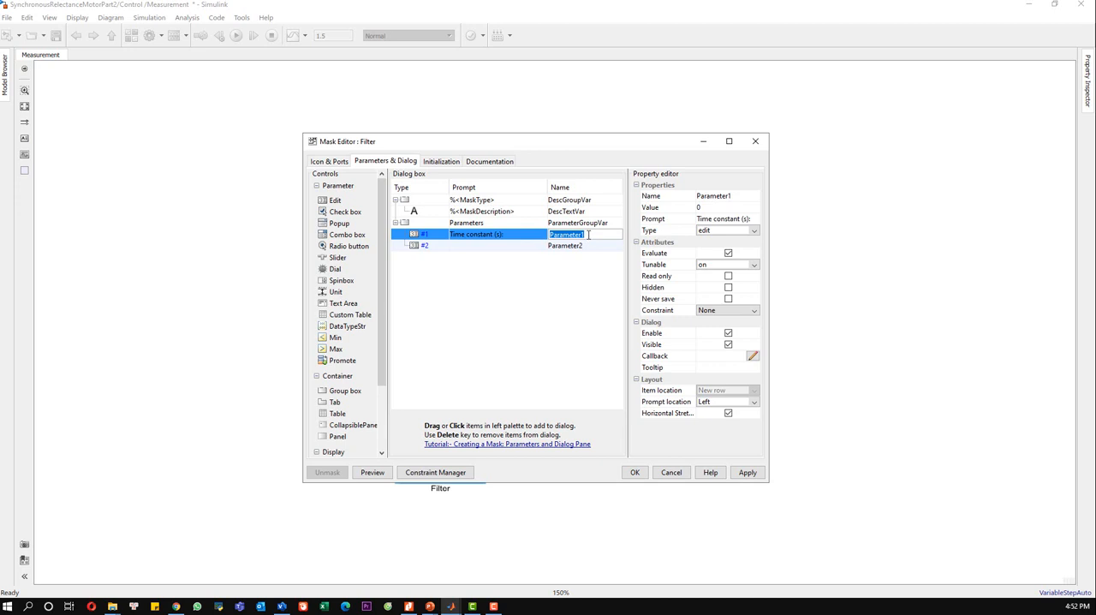
pyautogui.write('T')
# Step: Give the second mask parameter the prompt "Sample time (s)" and the name Ts
pyautogui.click(499, 246)
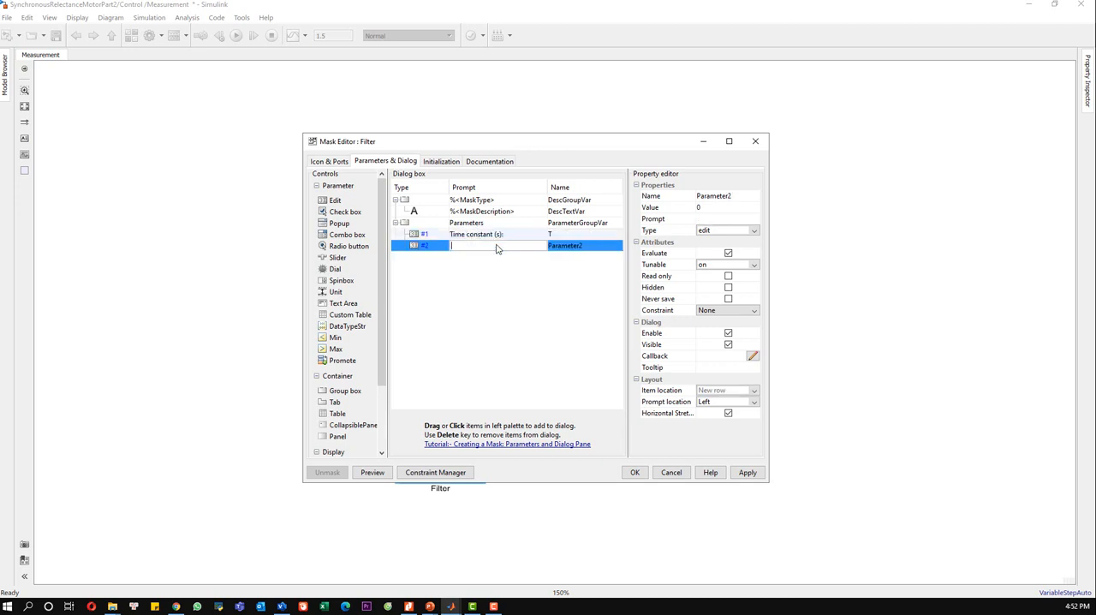
pyautogui.write('Sample timn')
pyautogui.press('BackSpace')
pyautogui.write('e (s)')
pyautogui.click(580, 250)
pyautogui.write('Ts')
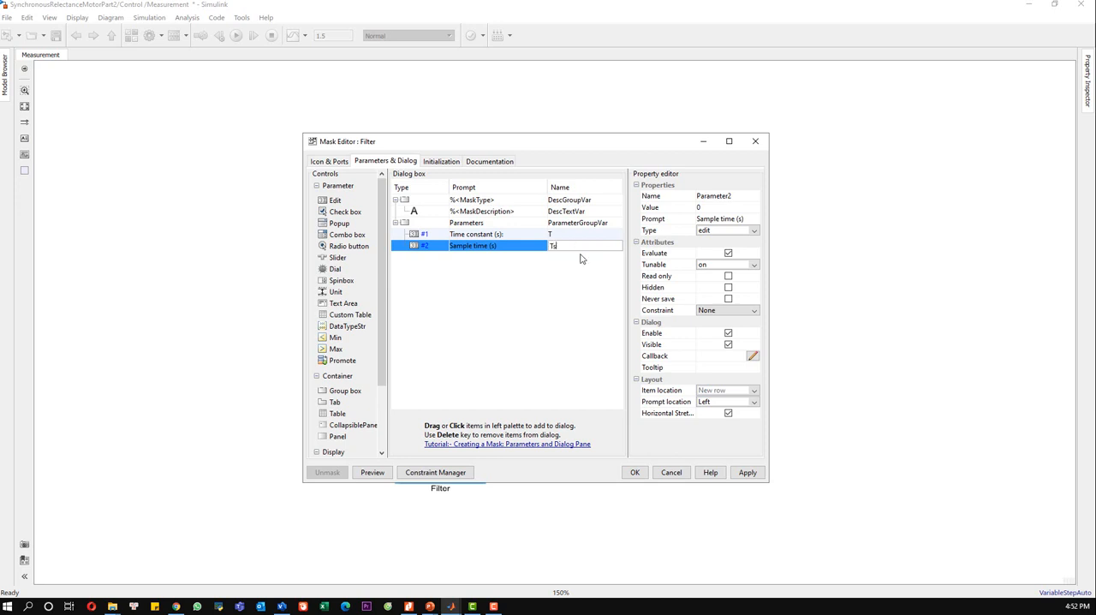
pyautogui.press('Return')
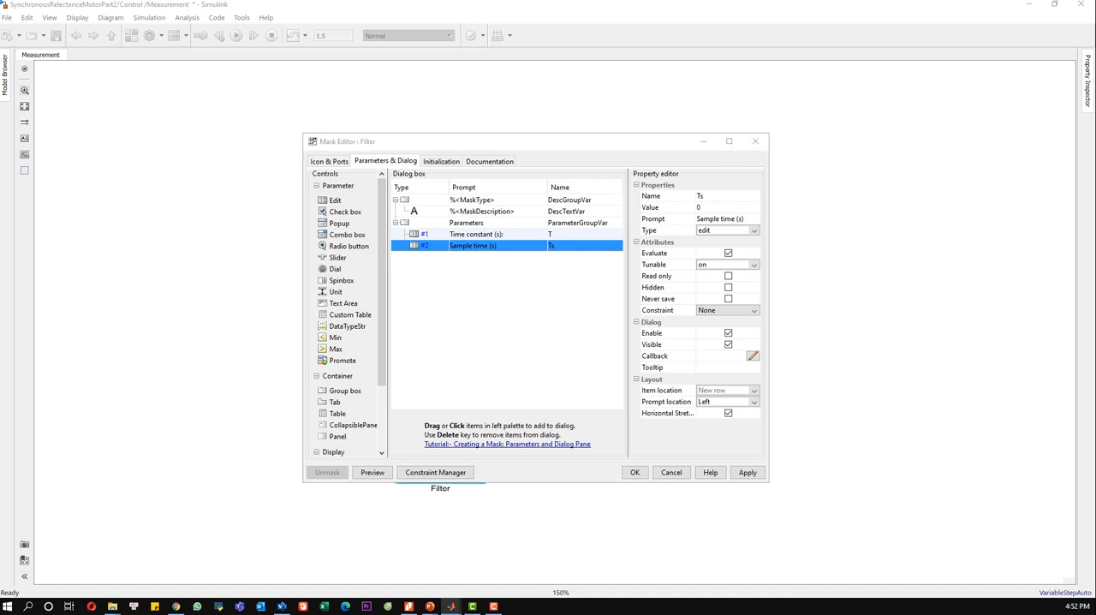
# Step: Set the default value of the time constant parameter T to 0.005
pyautogui.doubleClick(496, 234)
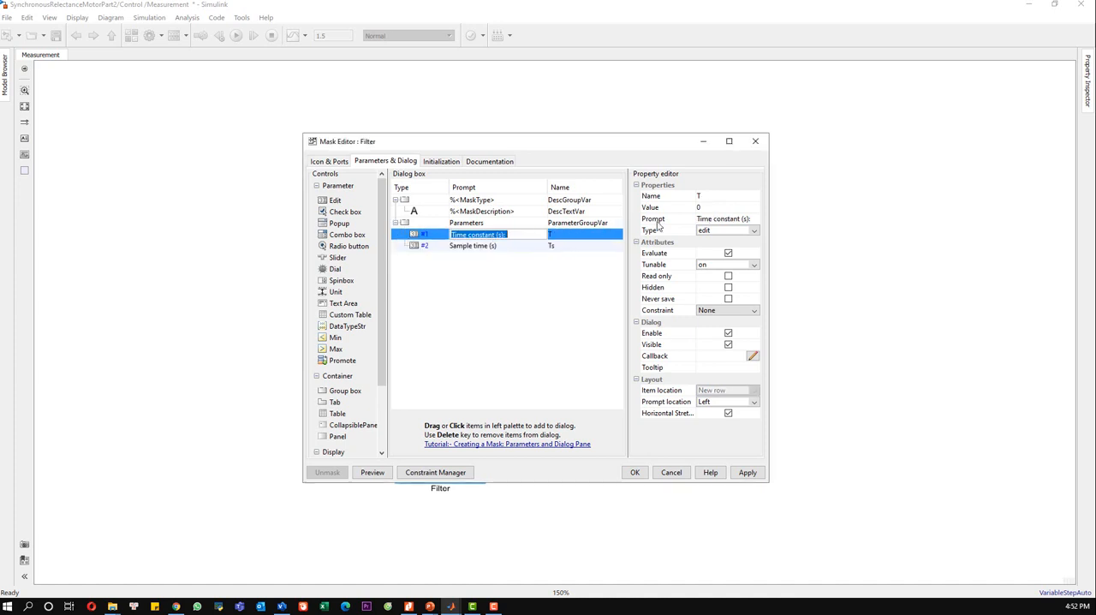
pyautogui.click(719, 208)
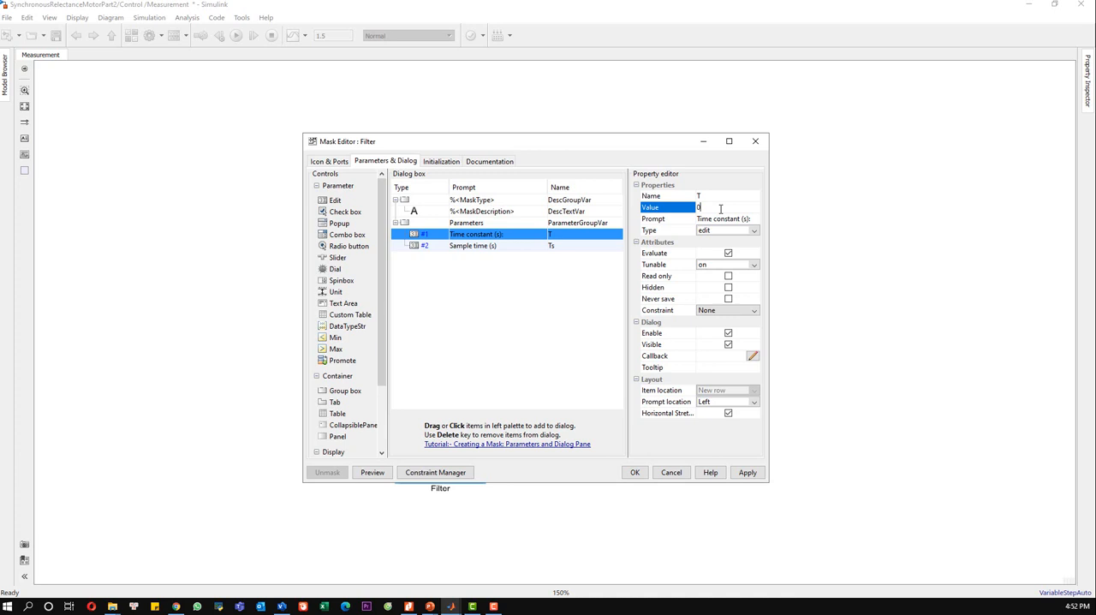
pyautogui.write('.005')
# Step: Set the default value of the sample time parameter Ts to 1e-4
pyautogui.doubleClick(560, 247)
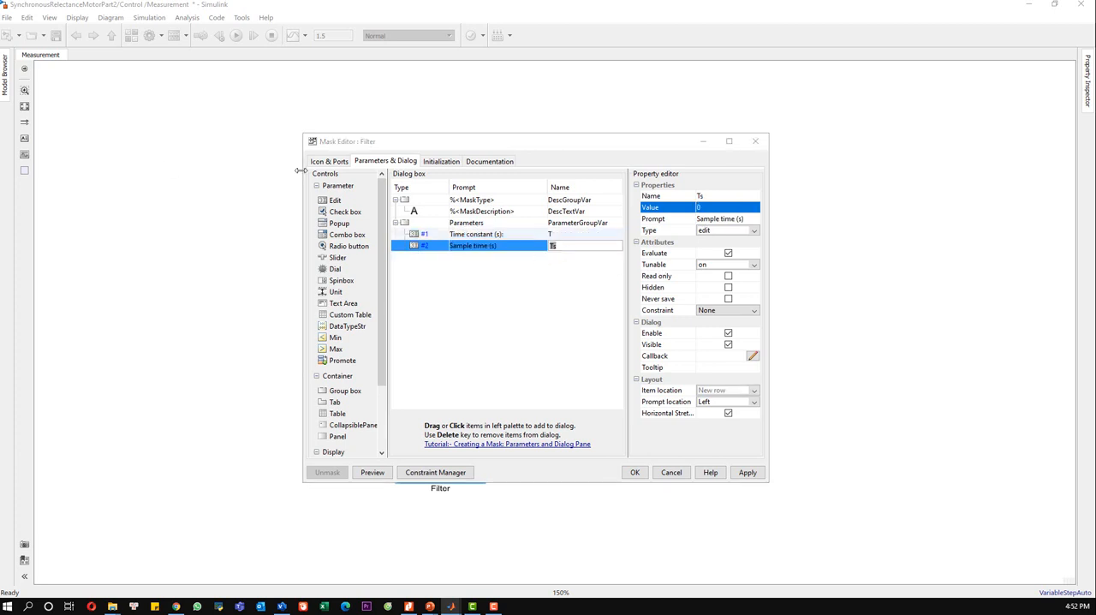
pyautogui.click(710, 206)
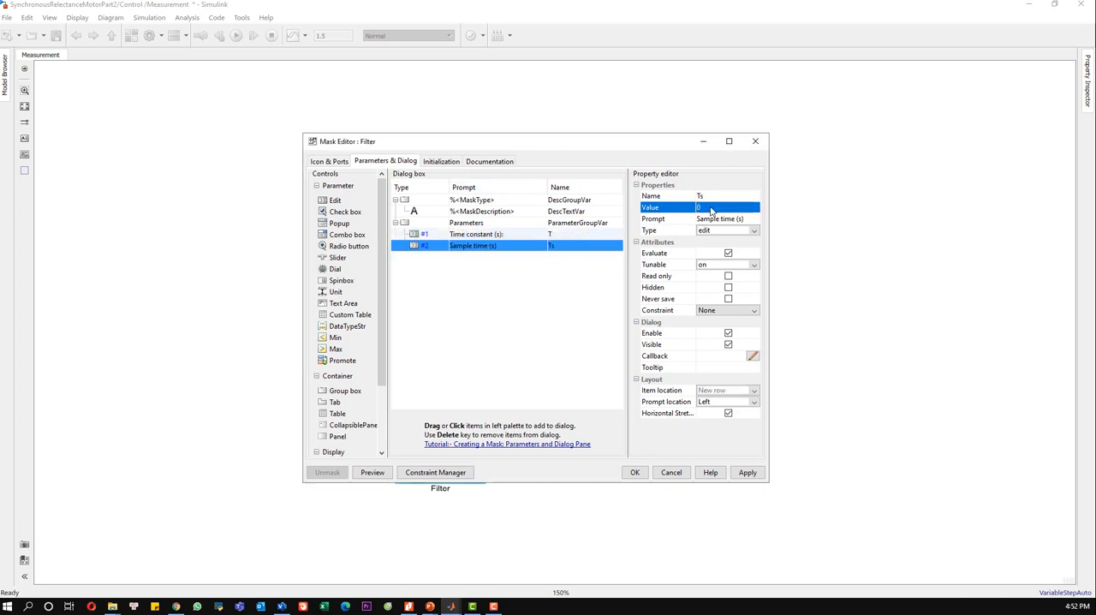
pyautogui.click(709, 206)
pyautogui.write('1e-4')
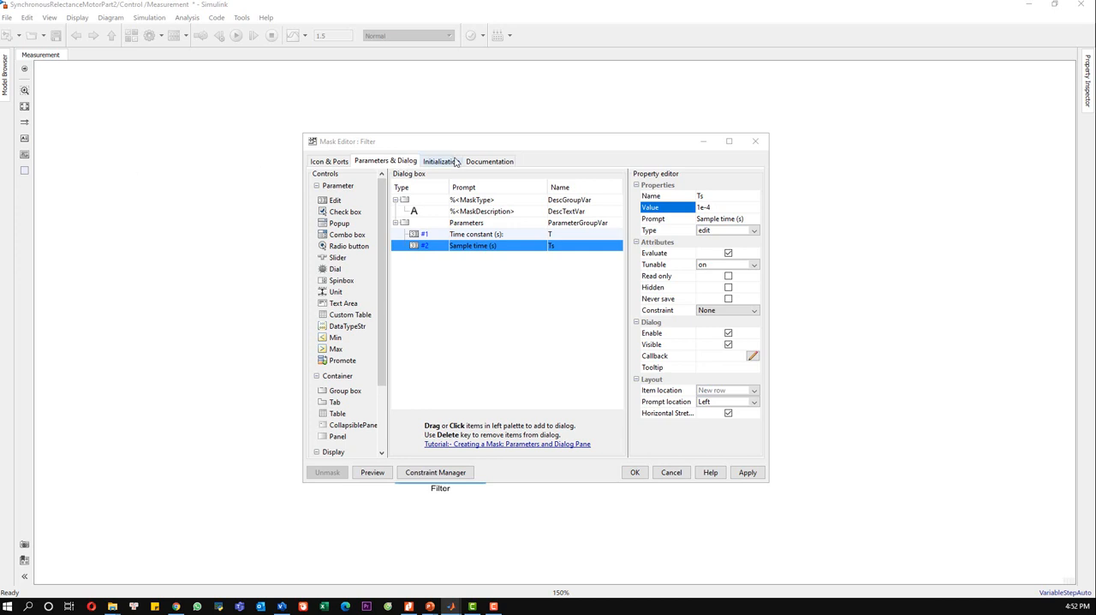
# Step: Define the numerator in the mask's initialization commands as num = [ Ts/ (2*T*Ts), Ts/ (2*T +Ts)];
pyautogui.click(454, 161)
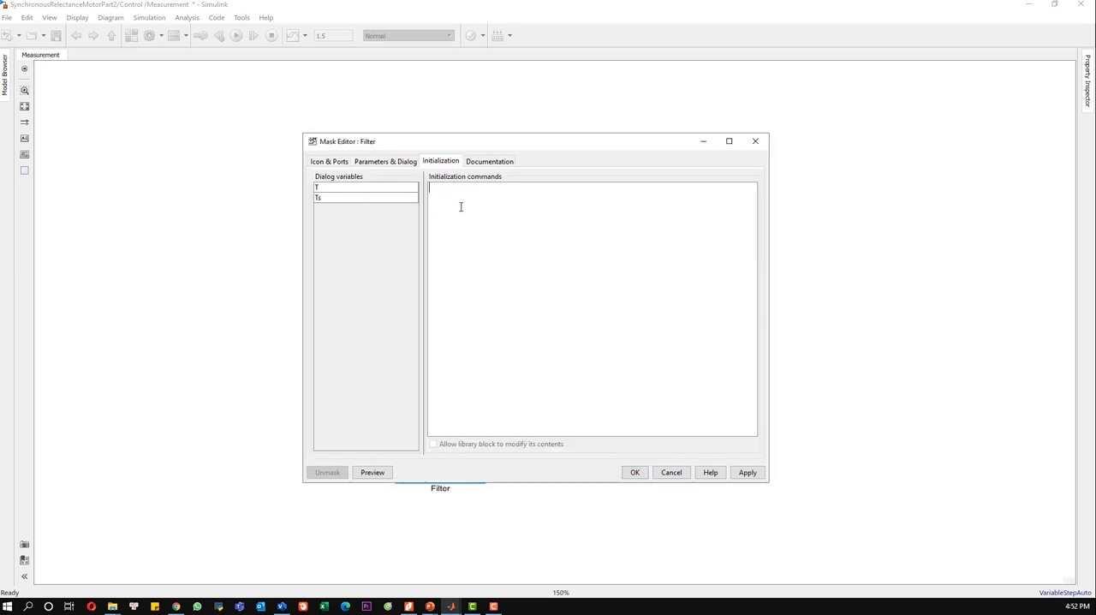
pyautogui.write('num')
pyautogui.write(' = ')
pyautogui.write('[')
pyautogui.write(' T')
pyautogui.write('s/ (')
pyautogui.write('2')
pyautogui.write('*T')
pyautogui.write('*Ts')
pyautogui.write(')')
pyautogui.write(', Ts')
pyautogui.write('/ ')
pyautogui.write('(2')
pyautogui.write('*T')
pyautogui.write(' +Ts)')
pyautogui.write(']; ')
pyautogui.write('den ')
pyautogui.write('= ')
pyautogui.write('[1, ')
pyautogui.write('-')
pyautogui.write('(2')
pyautogui.write('*T')
pyautogui.write('-Ts')
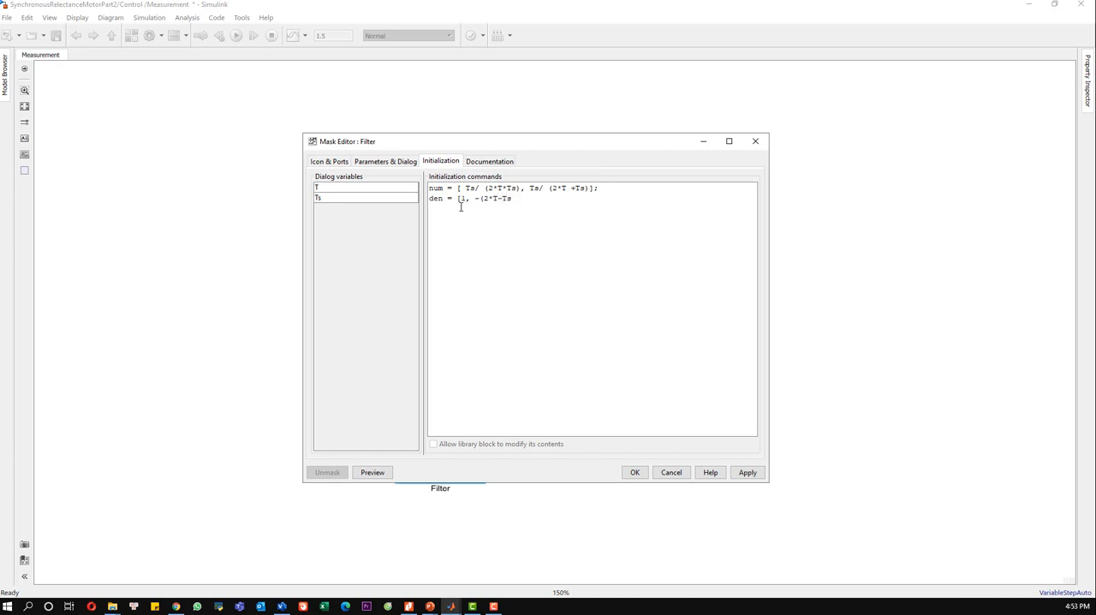
pyautogui.write(')/(2*T + Ts)];')
# Step: Add the initialization command den = [ 1, -(2*T-Ts)/(2*T + Ts)]; and apply the mask, closing its editor
pyautogui.click(459, 198)
pyautogui.click(746, 471)
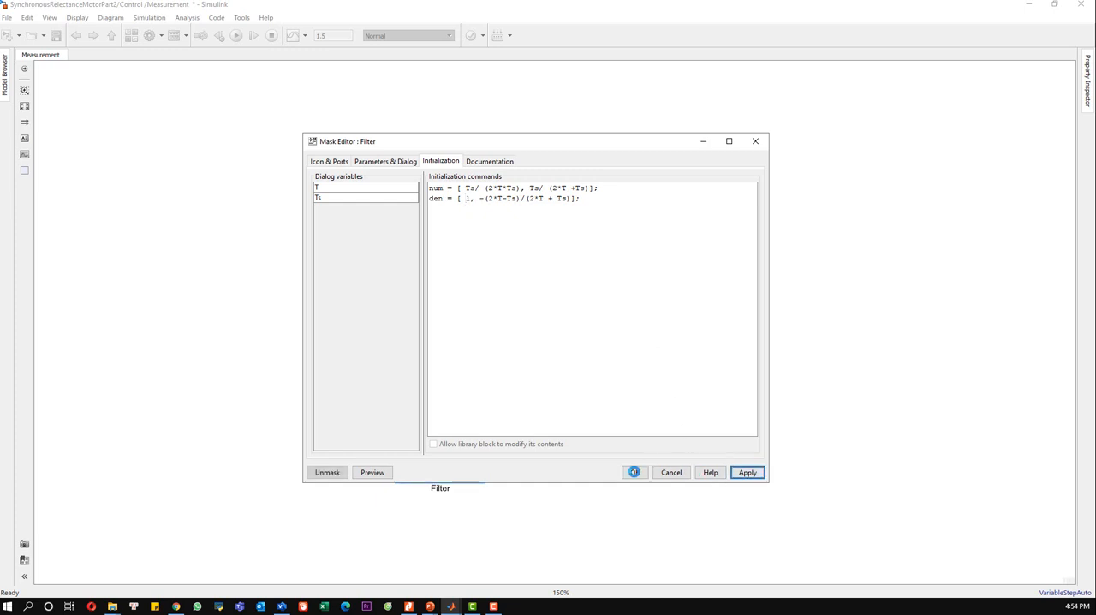
pyautogui.click(634, 472)
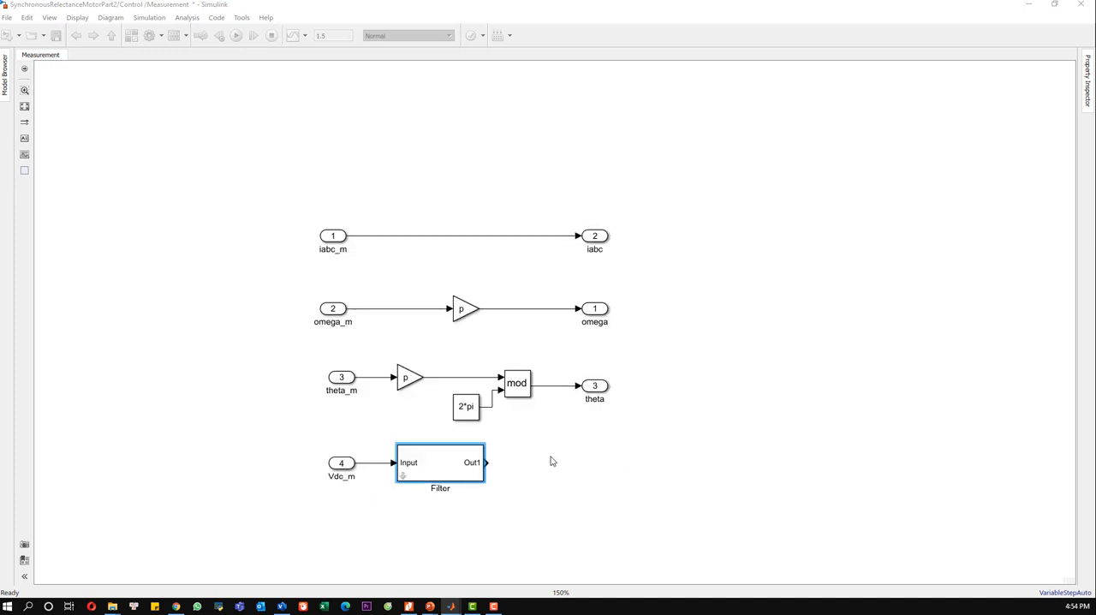
# Step: Add an Out1 output port after the Filter block and align it so that it connects to the filter's output
pyautogui.click(552, 462)
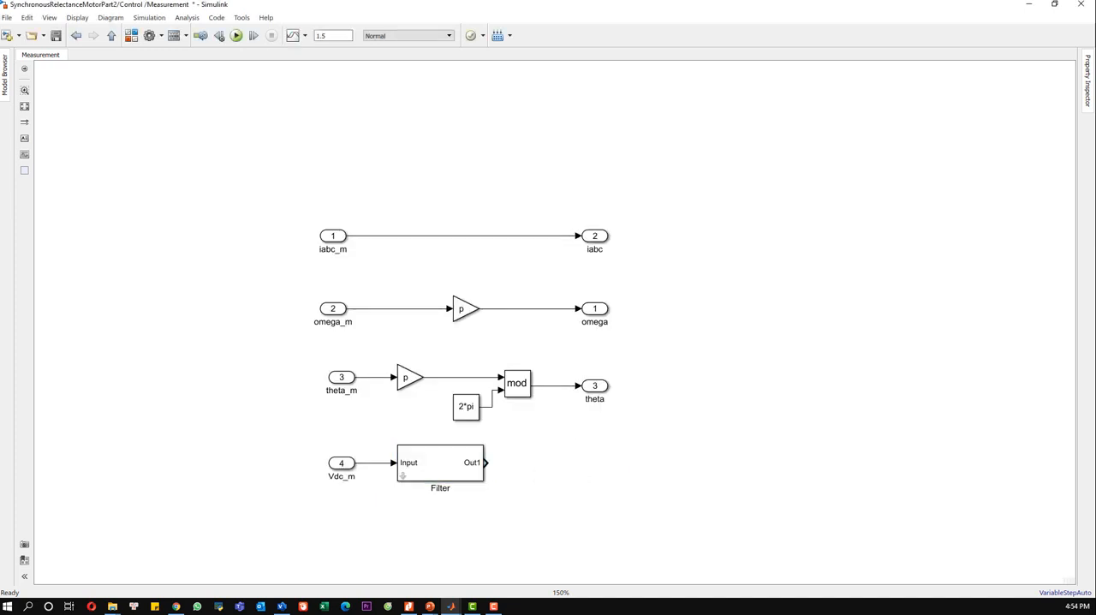
pyautogui.doubleClick(565, 483)
pyautogui.write('out')
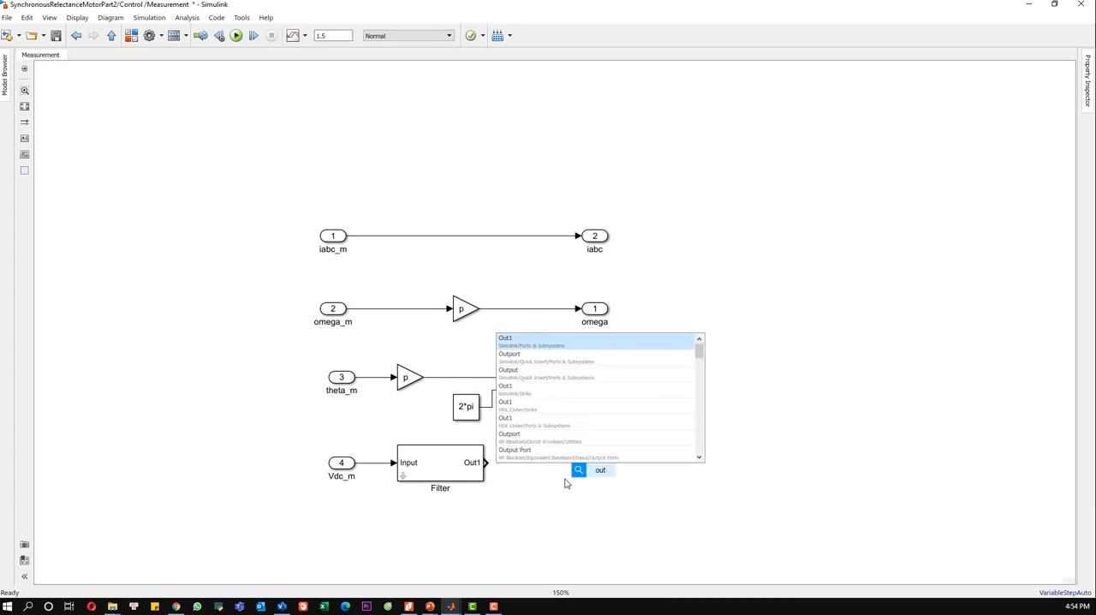
pyautogui.click(555, 347)
pyautogui.moveTo(600, 473); pyautogui.dragTo(628, 465)
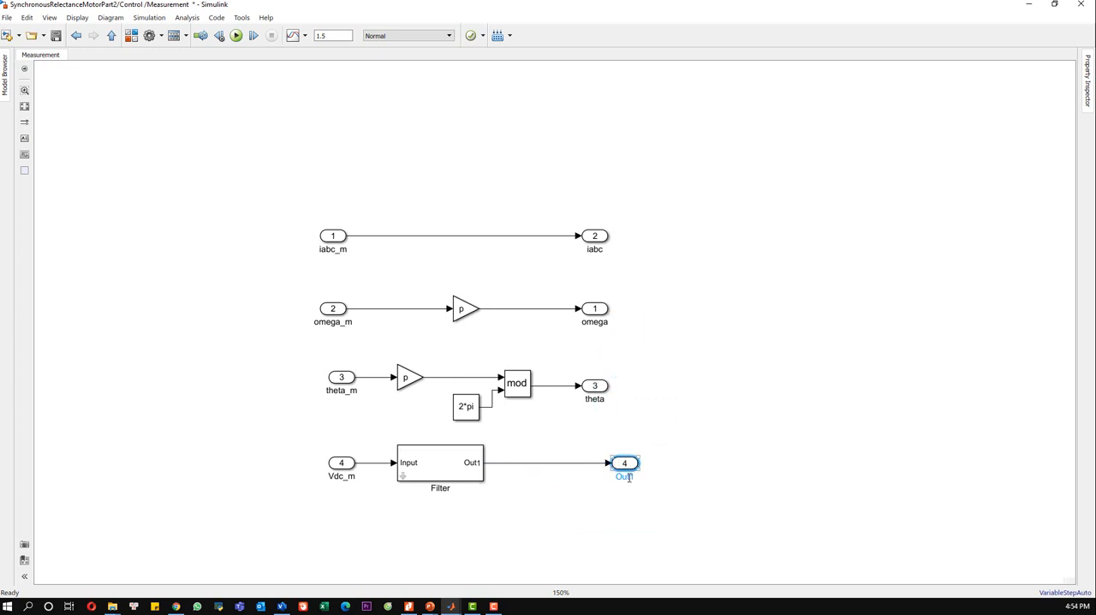
# Step: Rename the Filter's output port Vdc and save the model
pyautogui.doubleClick(624, 475)
pyautogui.write('Vdc')
pyautogui.press('Return')
pyautogui.click(627, 502)
pyautogui.hotkey('ctrl', 's')
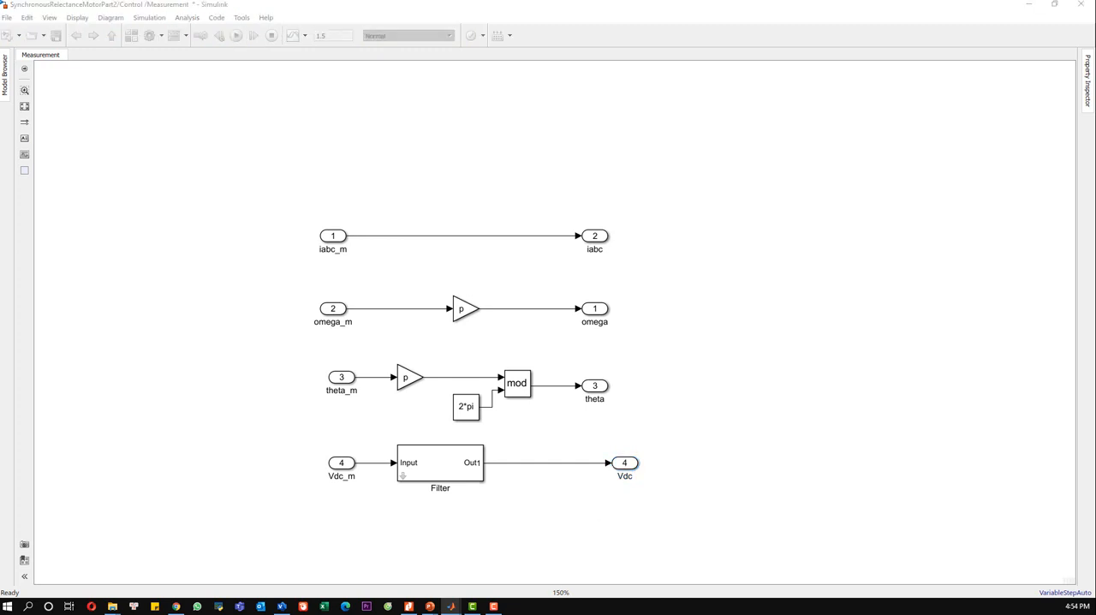
# Step: Add a Relay block below the Vdc line and branch the Filter's output signal to its input
pyautogui.doubleClick(537, 508)
pyautogui.write('relay')
pyautogui.press('Return')
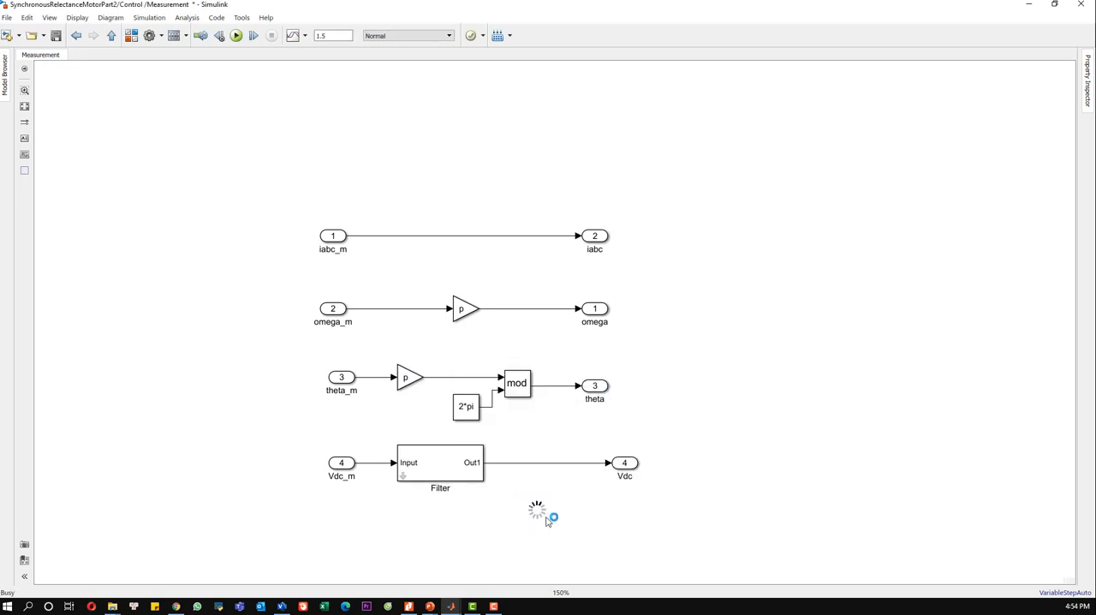
pyautogui.moveTo(525, 510); pyautogui.dragTo(513, 463)
# Step: Set the Relay's switch on point to 100 and switch off point to 50, and apply the parameters
pyautogui.doubleClick(541, 512)
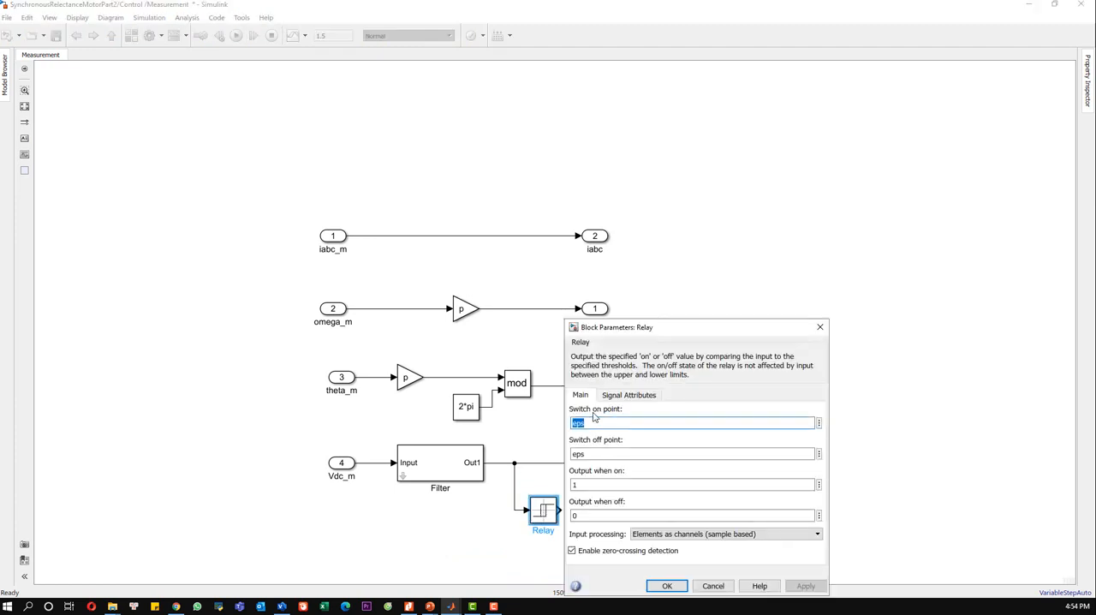
pyautogui.write('100')
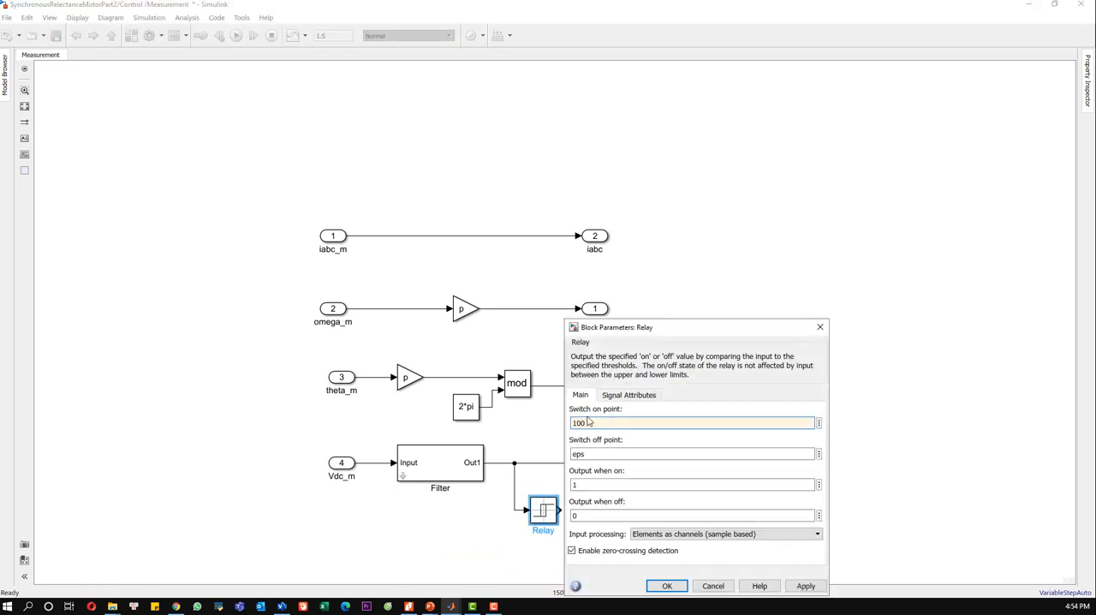
pyautogui.doubleClick(593, 454)
pyautogui.write('50')
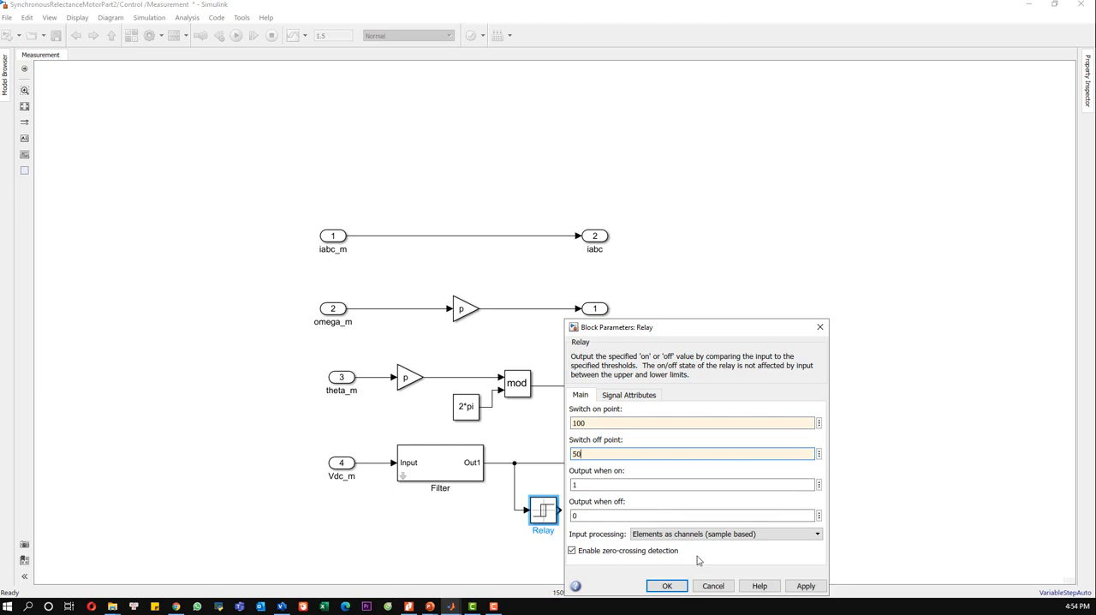
pyautogui.click(806, 585)
pyautogui.click(667, 585)
pyautogui.click(685, 535)
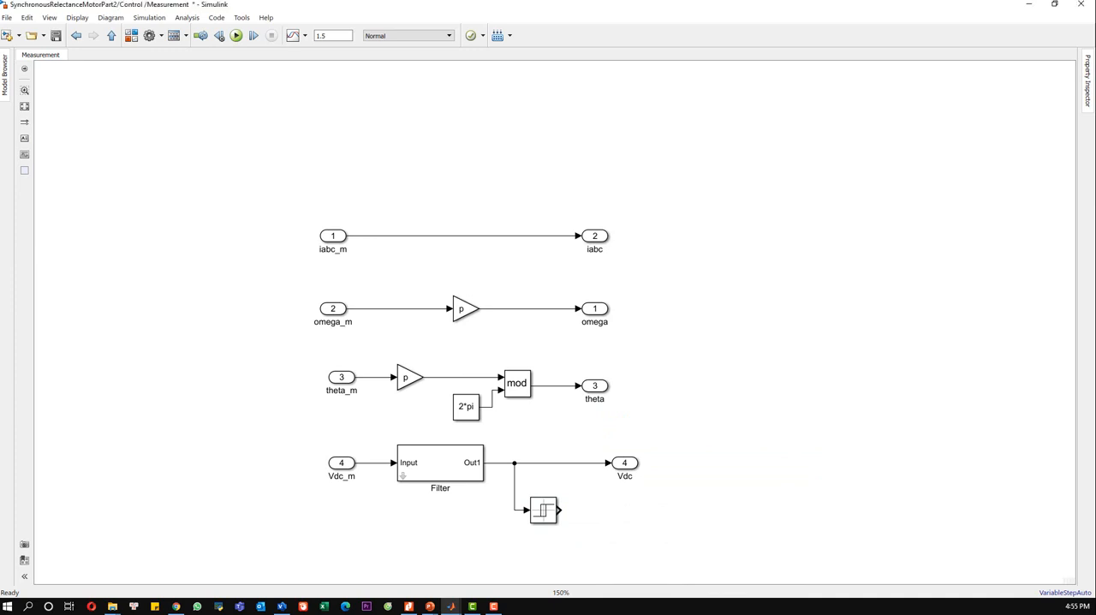
# Step: Add an Out1 output port after the Relay block, align it with the relay, and connect the two
pyautogui.doubleClick(634, 517)
pyautogui.write('out')
pyautogui.click(555, 387)
pyautogui.moveTo(624, 517); pyautogui.dragTo(624, 513)
pyautogui.click(610, 511)
# Step: Rename the Relay's output port PwmEnable
pyautogui.doubleClick(627, 522)
pyautogui.write('PWM')
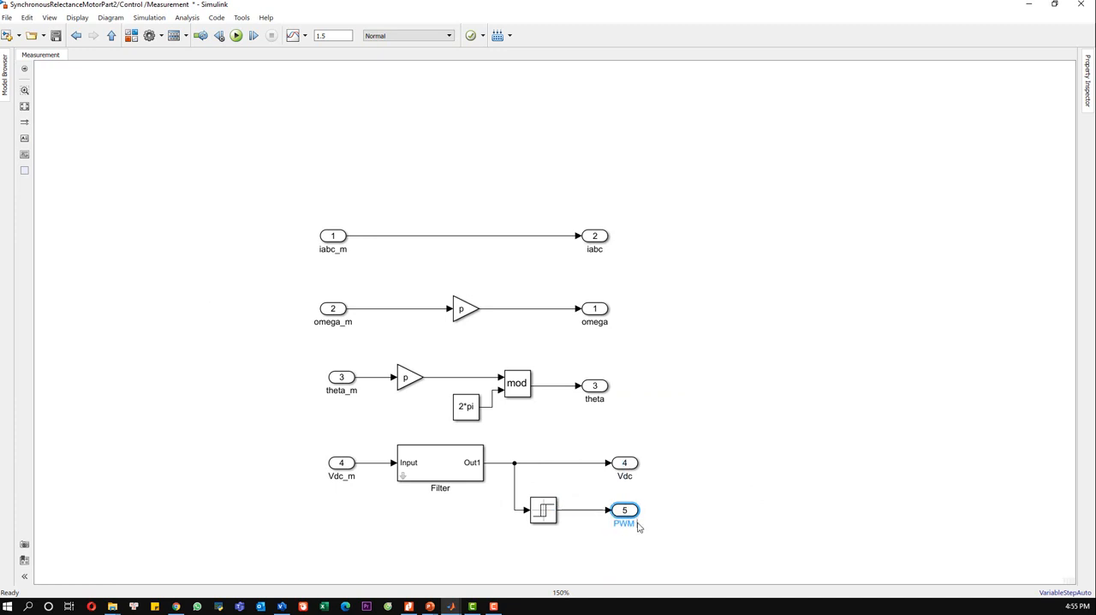
pyautogui.press('BackSpace')
pyautogui.write('wmEnable')
pyautogui.click(665, 418)
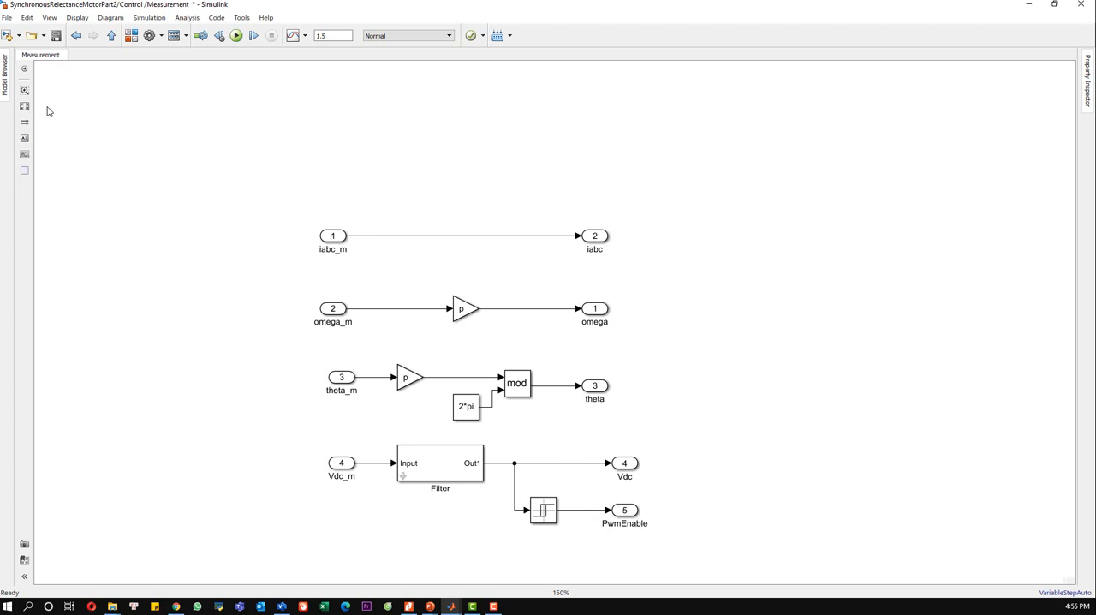
# Step: Return to the Control subsystem and turn off the content preview of the Measurement block
pyautogui.click(110, 36)
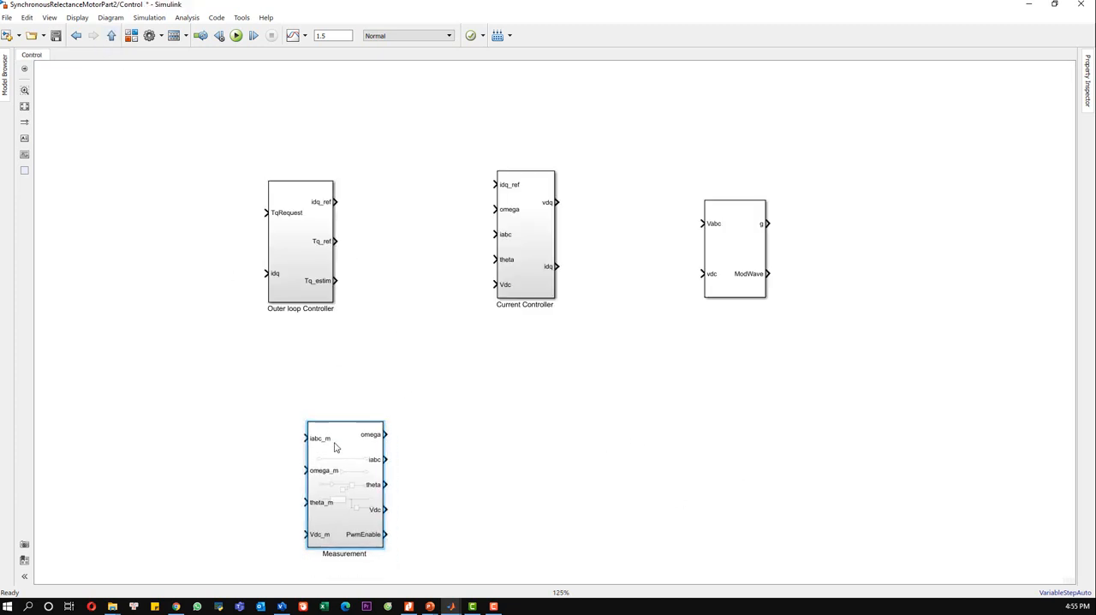
pyautogui.rightClick(318, 440)
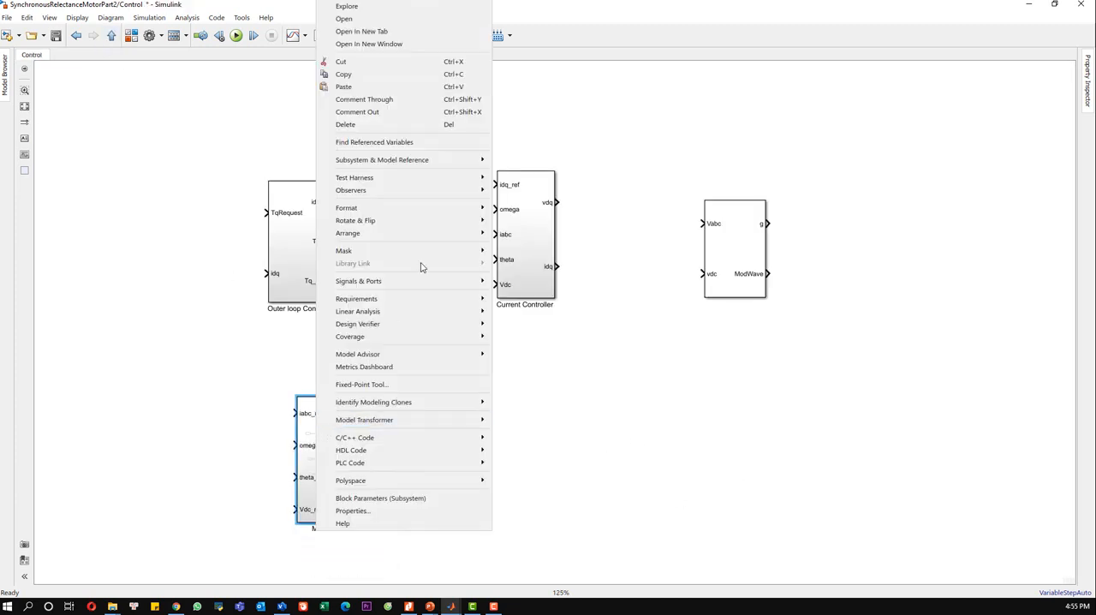
pyautogui.moveTo(452, 209)
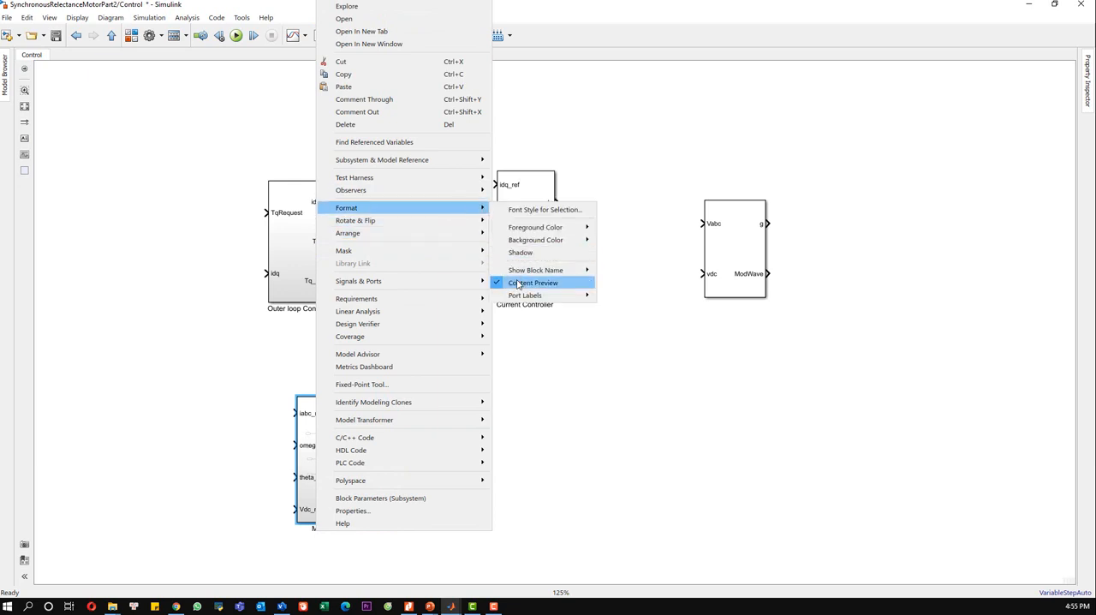
pyautogui.click(517, 284)
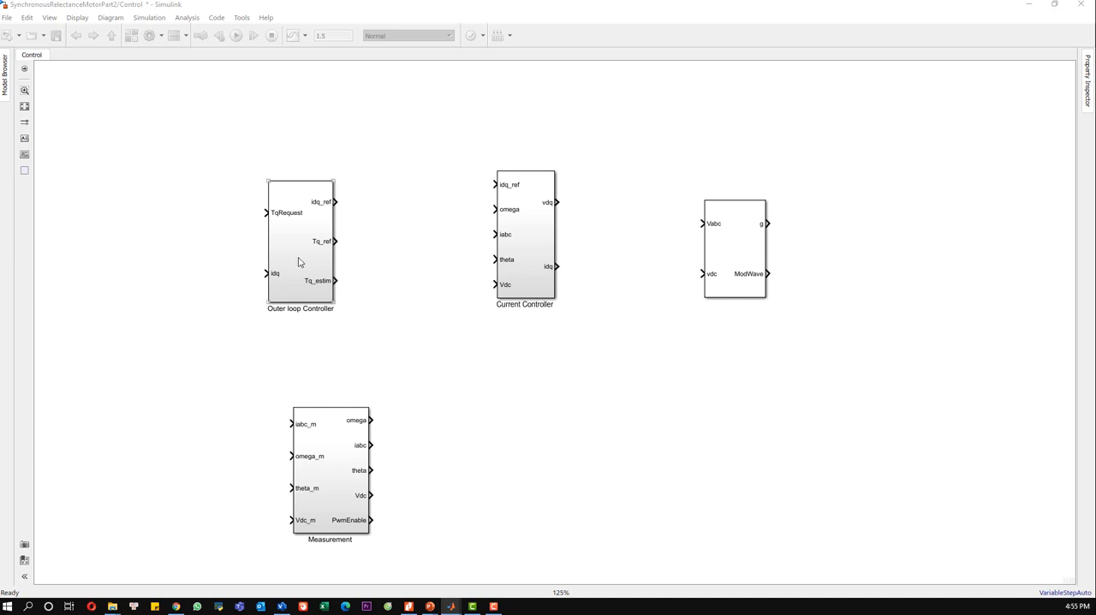
# Step: Reposition the Outer loop Controller and Current Controller blocks slightly higher and nearer each other in the Control subsystem
pyautogui.moveTo(313, 227); pyautogui.dragTo(328, 207)
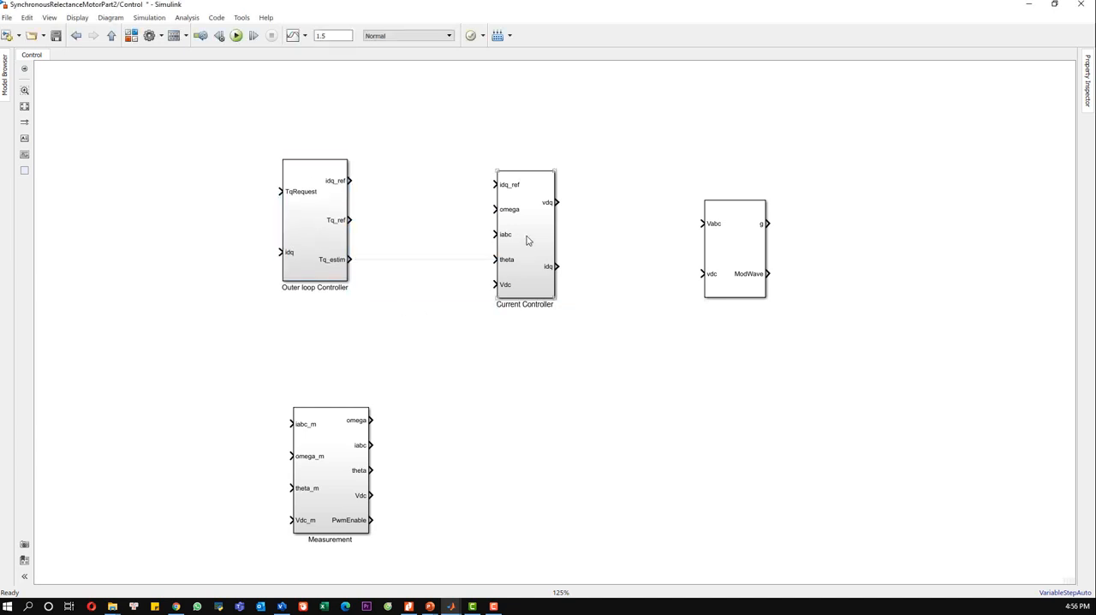
pyautogui.moveTo(527, 245); pyautogui.dragTo(520, 230)
pyautogui.click(463, 374)
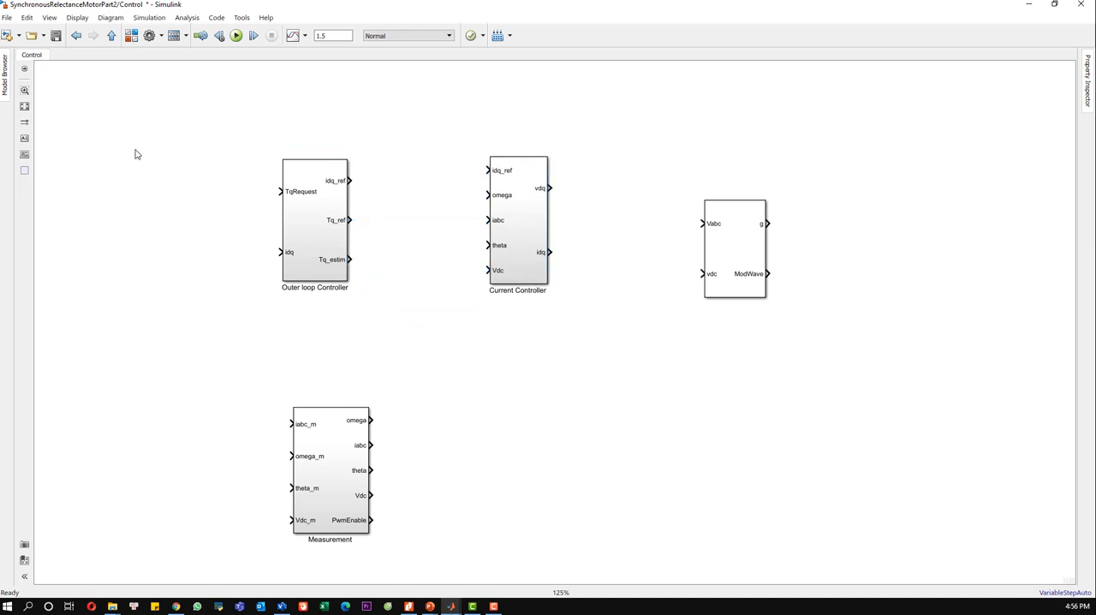
# Step: Add an input port named TqRequest before the Outer loop Controller, level with its TqRequest input
pyautogui.doubleClick(134, 154)
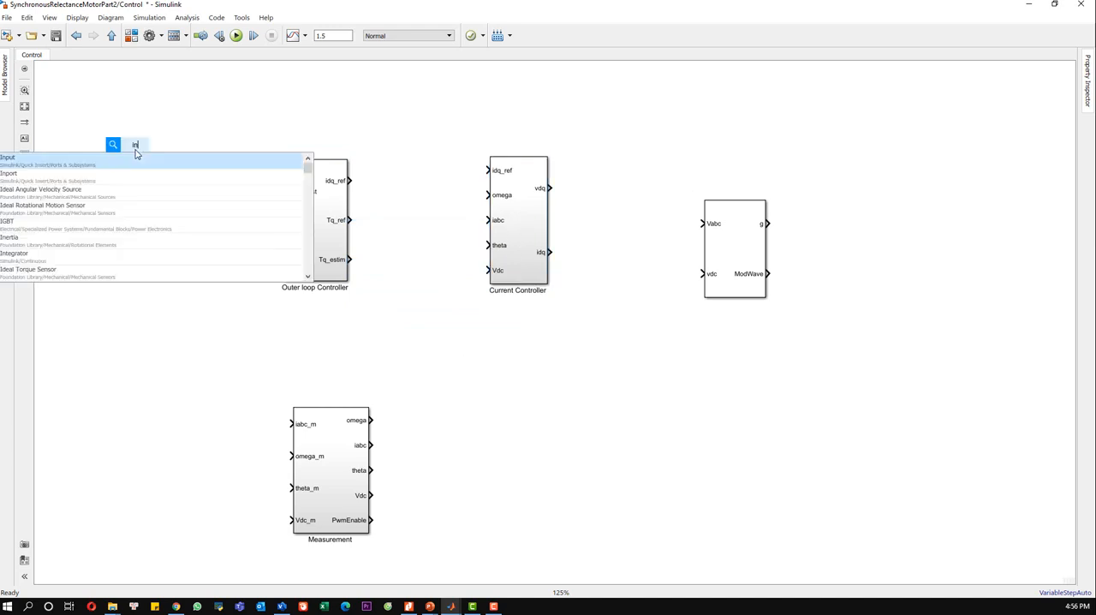
pyautogui.write('input')
pyautogui.click(135, 157)
pyautogui.moveTo(145, 164); pyautogui.dragTo(162, 213)
pyautogui.doubleClick(160, 213)
pyautogui.write('T')
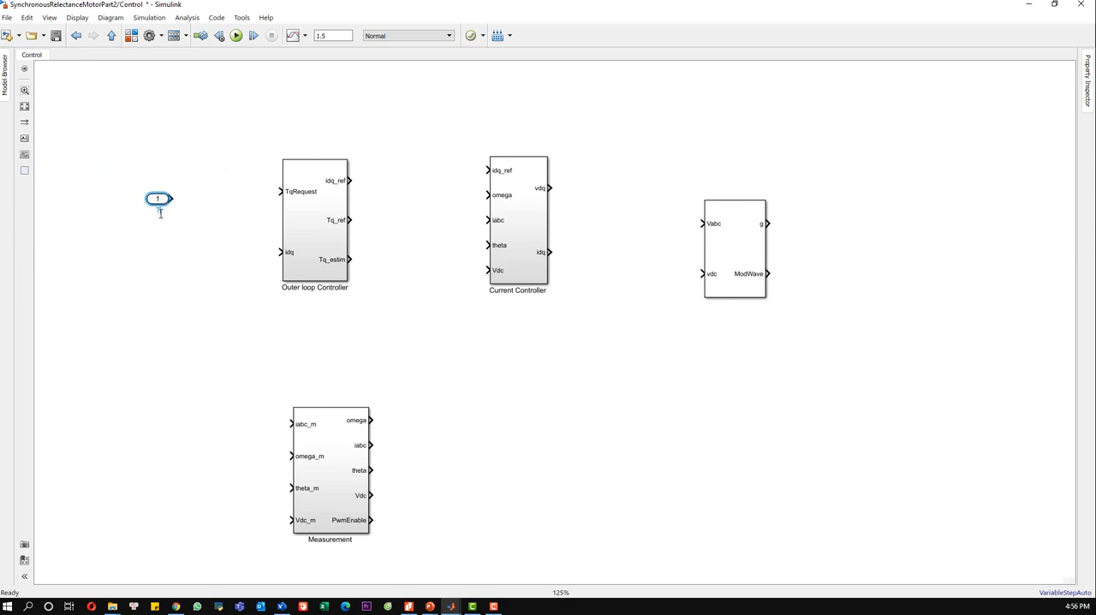
pyautogui.write('qRequest')
pyautogui.click(228, 245)
pyautogui.moveTo(160, 200); pyautogui.dragTo(153, 193)
pyautogui.click(213, 358)
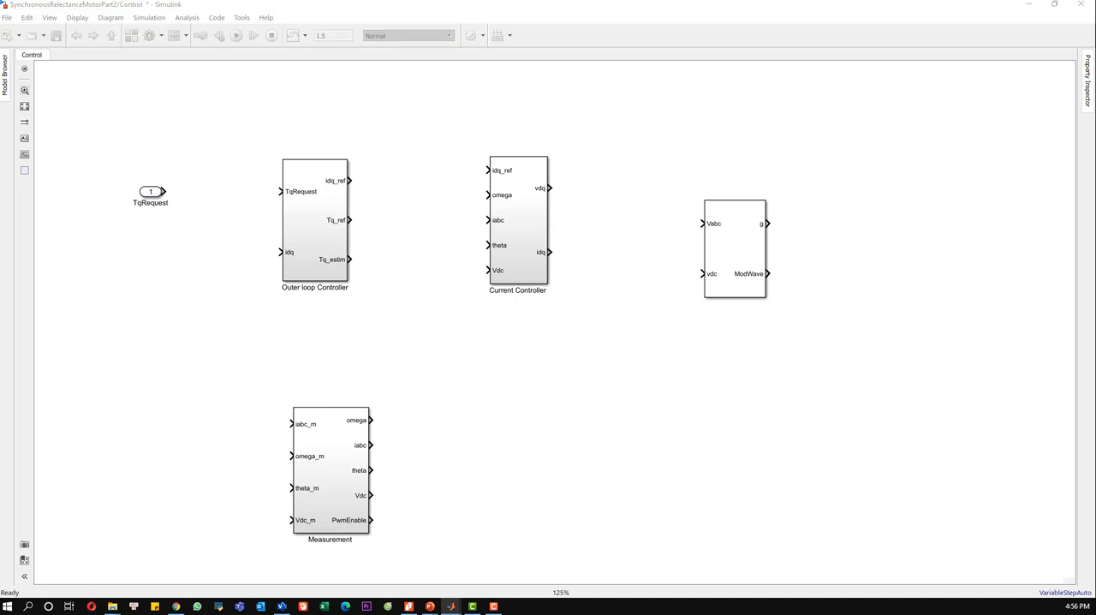
# Step: Add a Rate Transition block after the TqRequest port, connect the two, and accept its default parameters
pyautogui.click(217, 210)
pyautogui.write('rate')
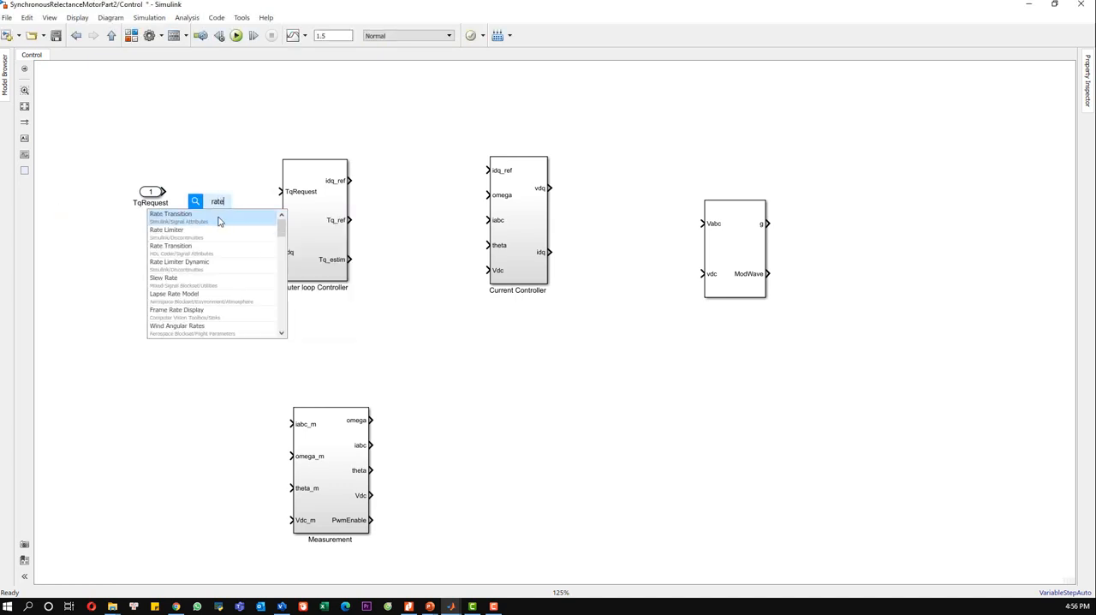
pyautogui.click(207, 218)
pyautogui.moveTo(218, 209); pyautogui.dragTo(208, 195)
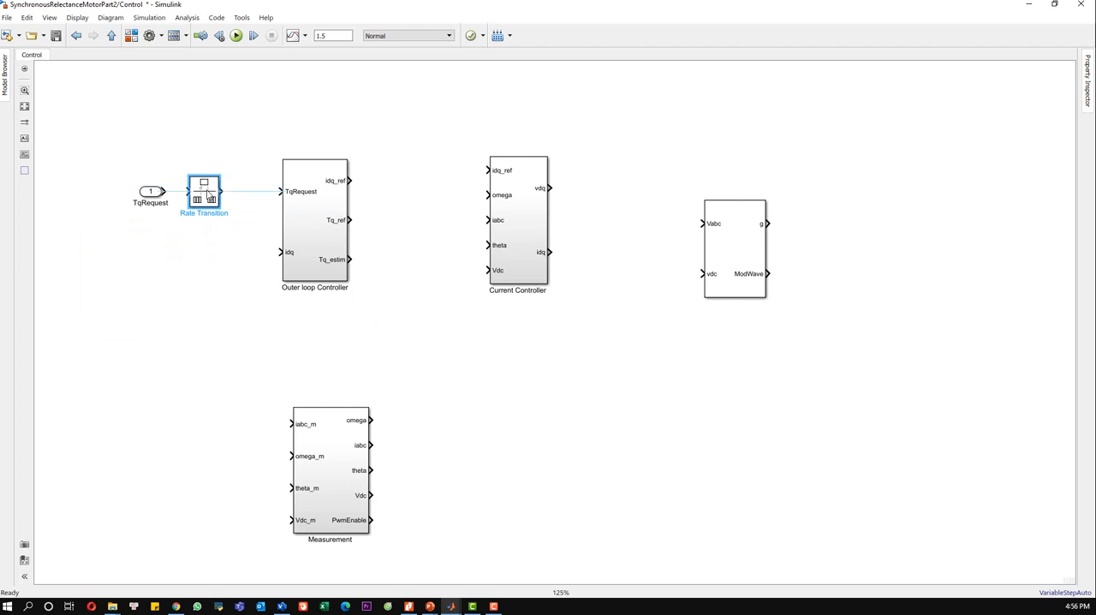
pyautogui.click(175, 192)
pyautogui.doubleClick(197, 198)
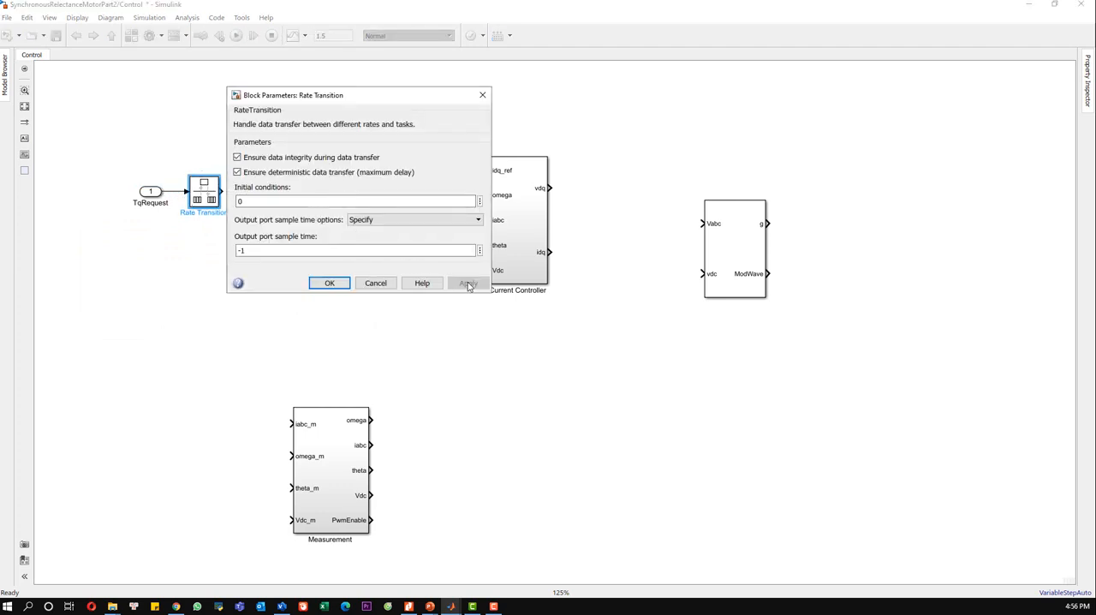
pyautogui.click(329, 282)
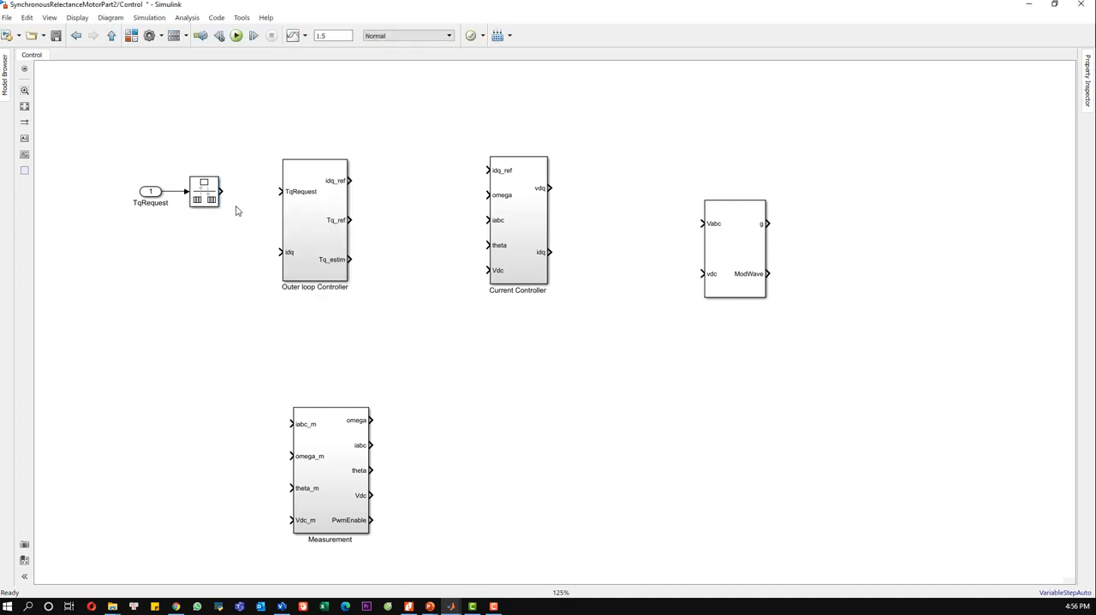
# Step: Connect the Rate Transition output to the Outer loop Controller's TqRequest input and shrink the Rate Transition block
pyautogui.moveTo(221, 191); pyautogui.dragTo(279, 191)
pyautogui.click(219, 205)
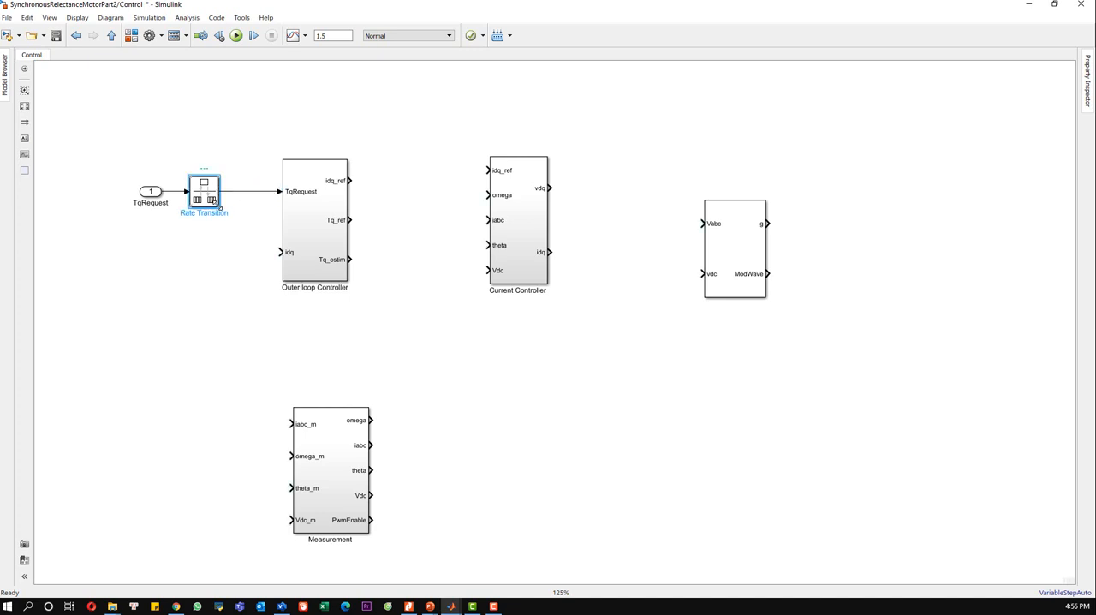
pyautogui.moveTo(219, 206); pyautogui.dragTo(211, 202)
pyautogui.click(249, 281)
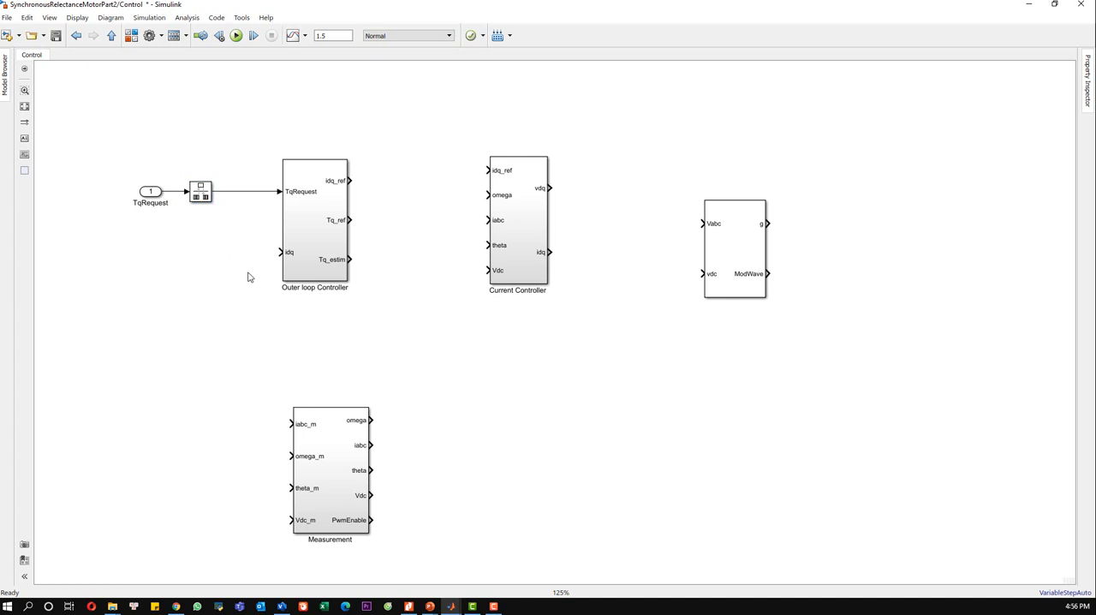
# Step: Connect the Outer loop Controller's idq_ref output to the Current Controller's idq_ref input and align the blocks so the line is straight
pyautogui.moveTo(502, 228); pyautogui.dragTo(485, 224)
pyautogui.moveTo(351, 181); pyautogui.dragTo(477, 171)
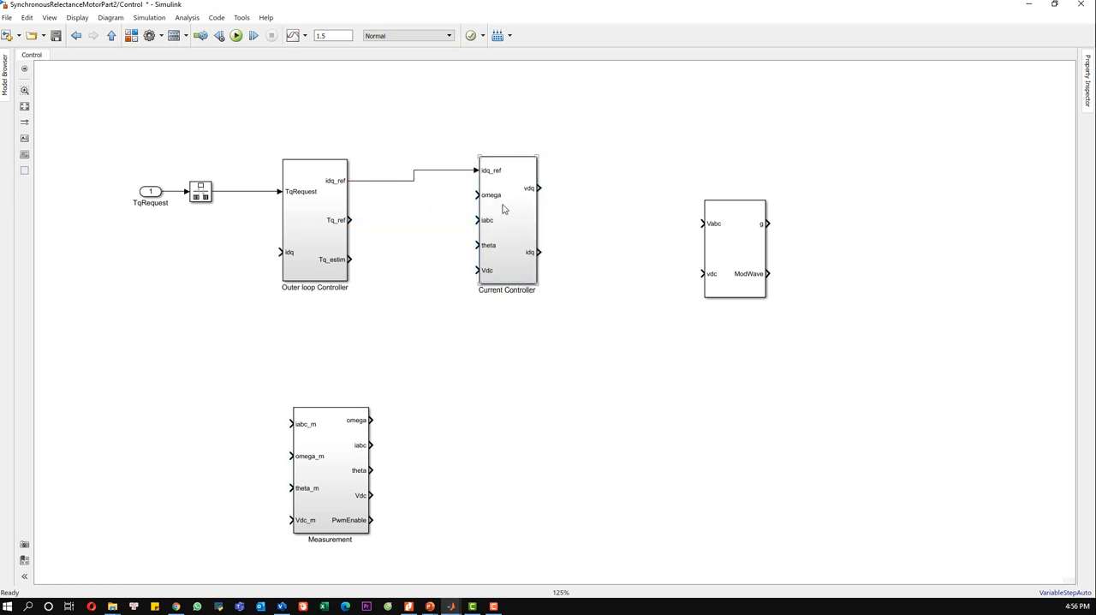
pyautogui.moveTo(504, 208); pyautogui.dragTo(503, 219)
pyautogui.click(416, 278)
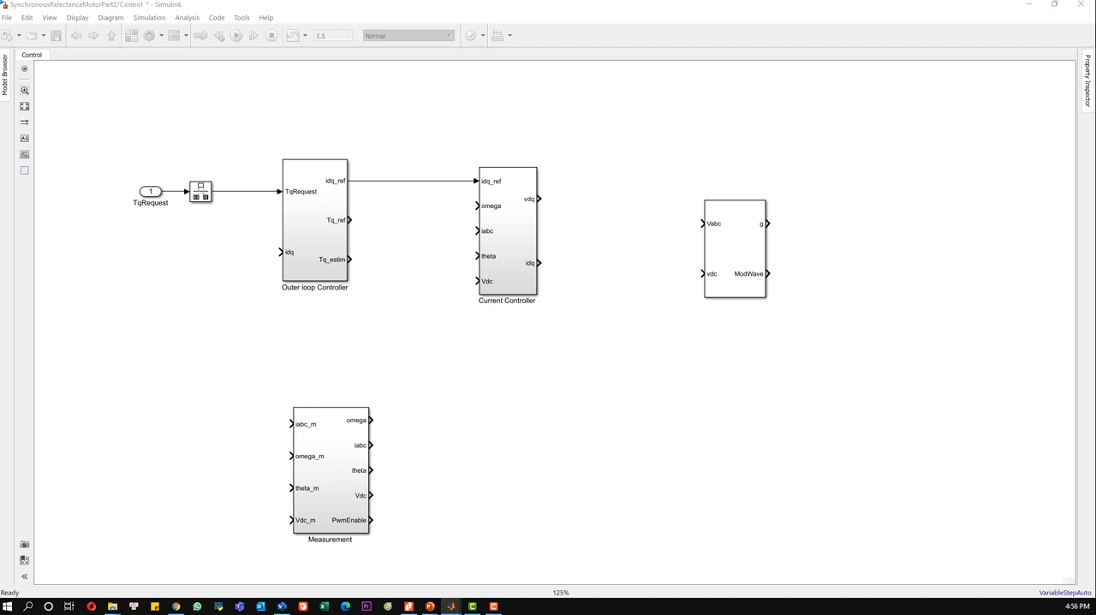
# Step: Add a Goto block beside the Outer loop Controller and connect it to the Tq_ref output
pyautogui.click(413, 225)
pyautogui.write('goto')
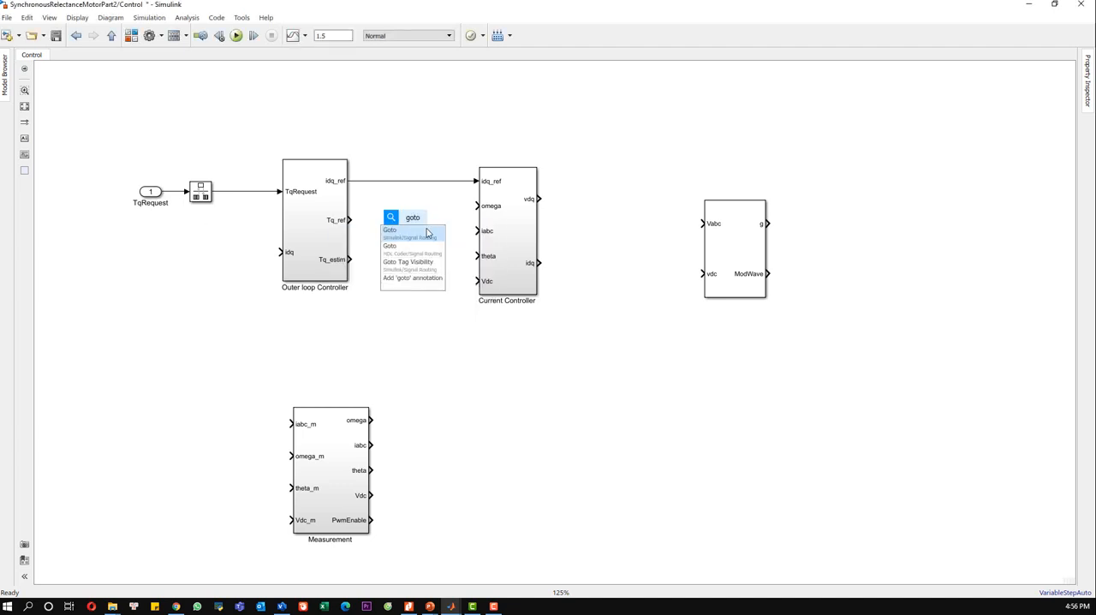
pyautogui.press('Return')
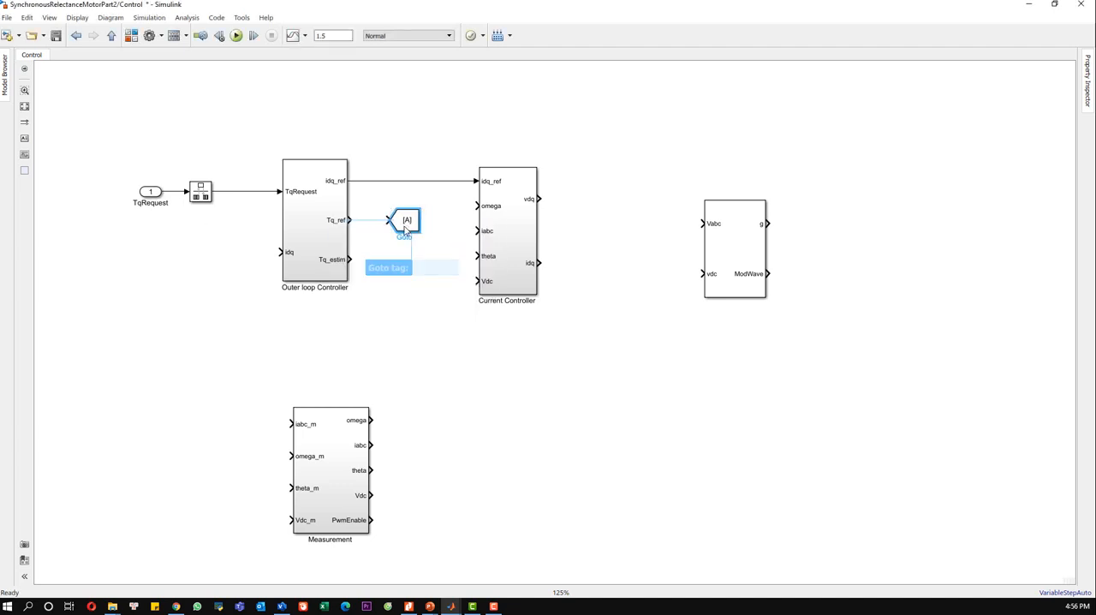
pyautogui.click(379, 221)
# Step: Set the Goto block's tag to Tq_ref and its tag visibility to global
pyautogui.doubleClick(406, 221)
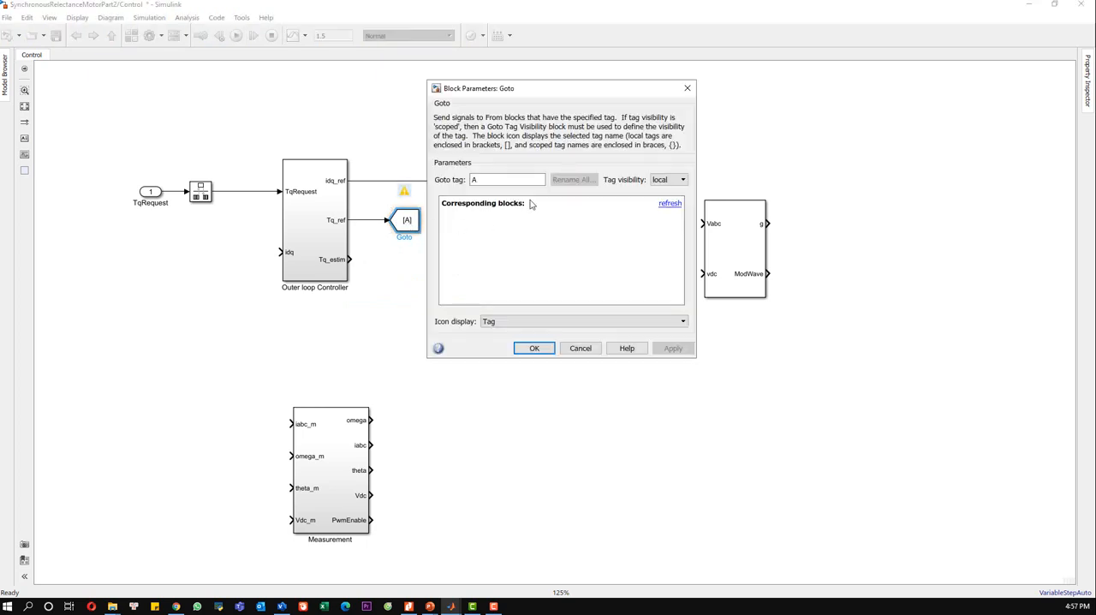
pyautogui.doubleClick(493, 180)
pyautogui.write('T')
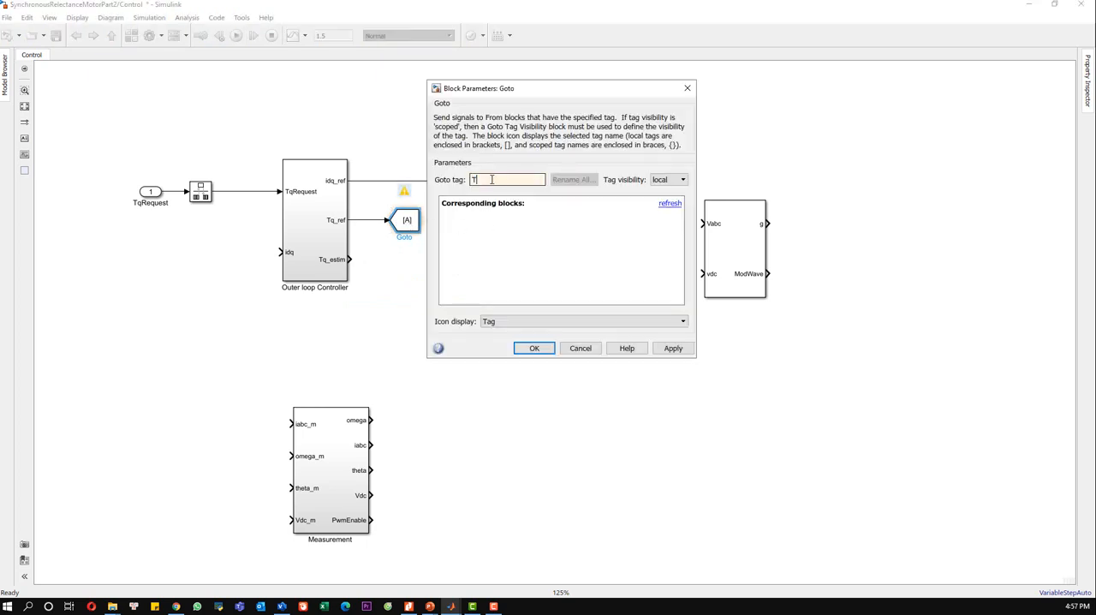
pyautogui.write('q_ref')
pyautogui.click(669, 180)
pyautogui.click(667, 209)
pyautogui.click(673, 348)
pyautogui.click(533, 347)
# Step: Branch the idq_ref line to a copy of the Goto block and set the copy's tag to idq_ref
pyautogui.click(402, 227)
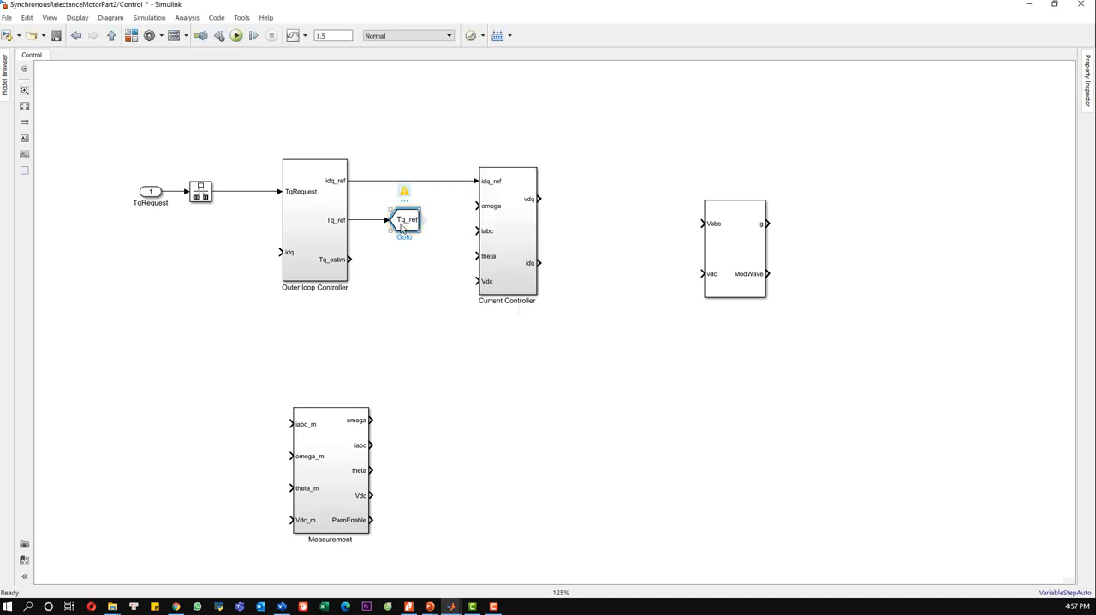
pyautogui.moveTo(401, 227)
pyautogui.mouseDown()
pyautogui.moveTo(403, 156)
pyautogui.moveTo(410, 164)
pyautogui.moveTo(402, 154)
pyautogui.moveTo(359, 174)
pyautogui.moveTo(366, 181)
pyautogui.mouseUp()
pyautogui.doubleClick(418, 157)
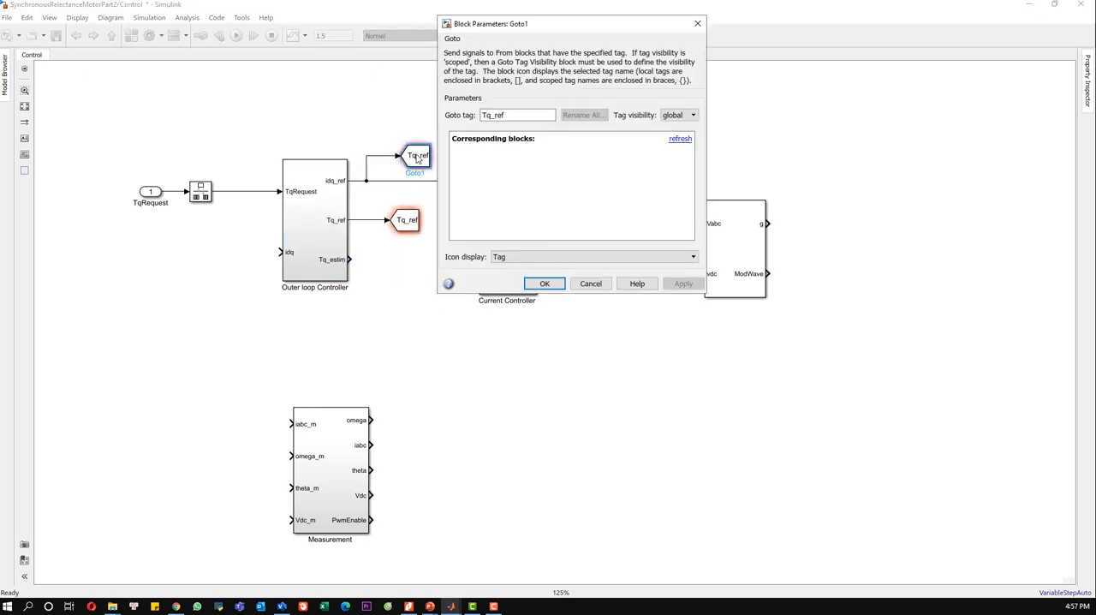
pyautogui.doubleClick(509, 114)
pyautogui.write('id')
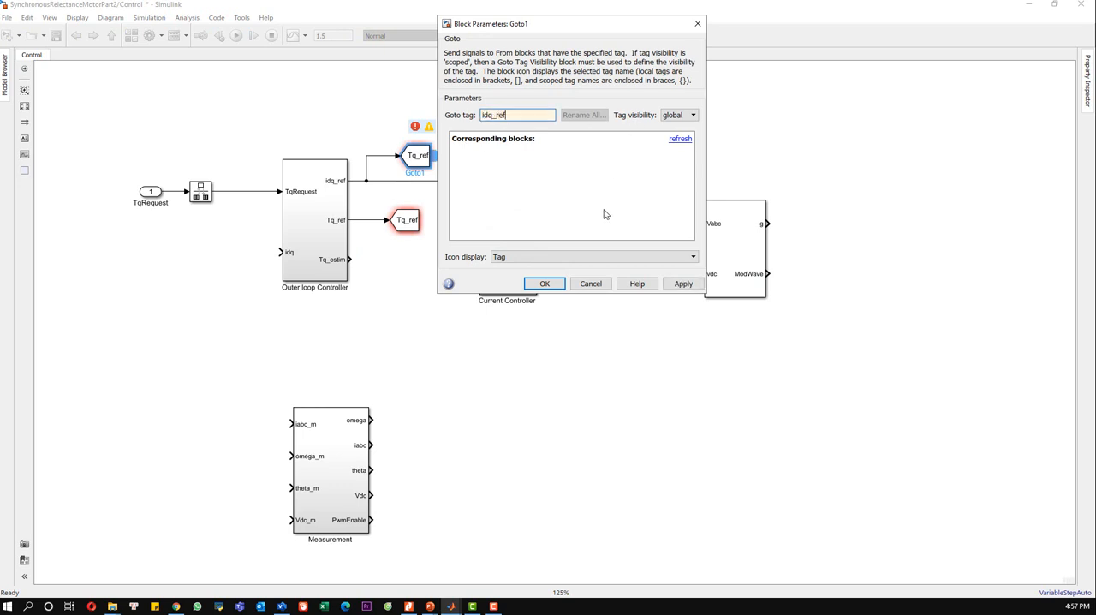
pyautogui.click(544, 283)
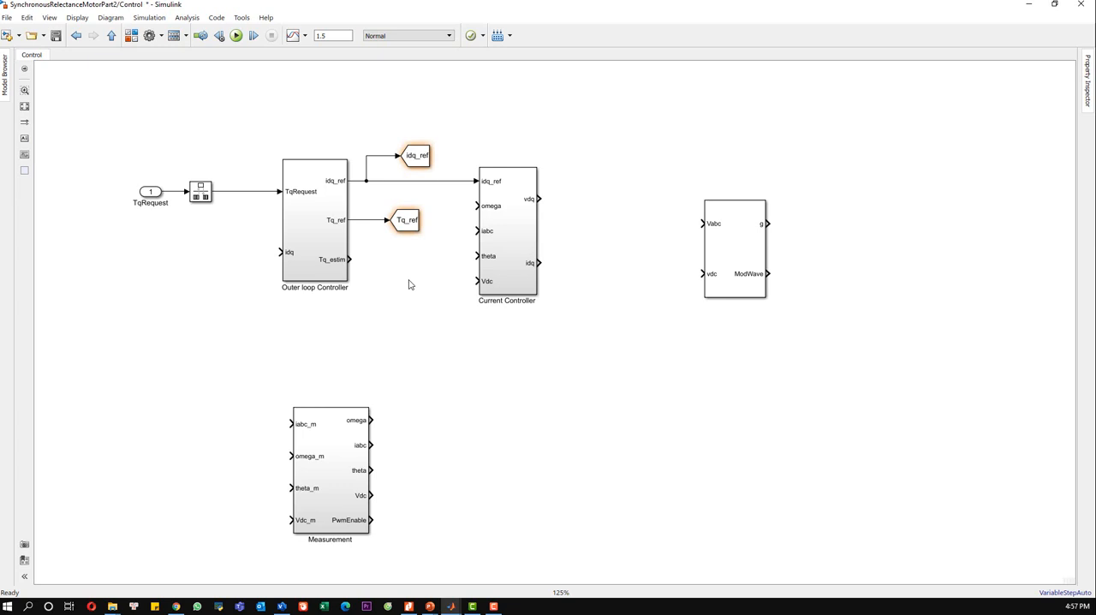
# Step: Attach another copy of the Goto block to the Tq_estim output and set its tag to Tq_estim
pyautogui.hotkey('ctrl', 's')
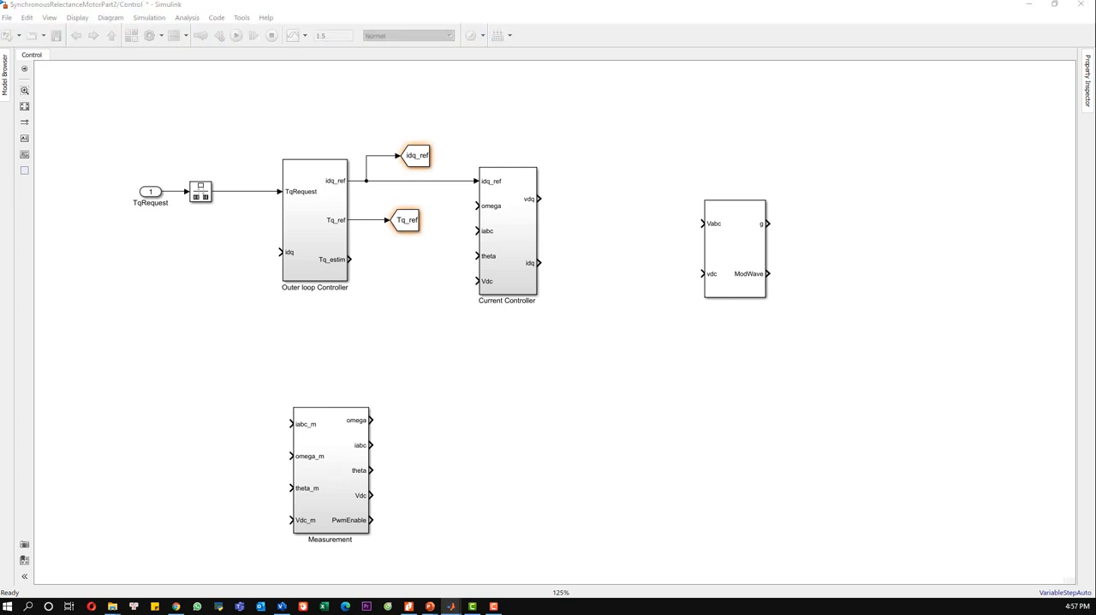
pyautogui.hotkey('ctrl', 'v')
pyautogui.moveTo(406, 297); pyautogui.dragTo(400, 269)
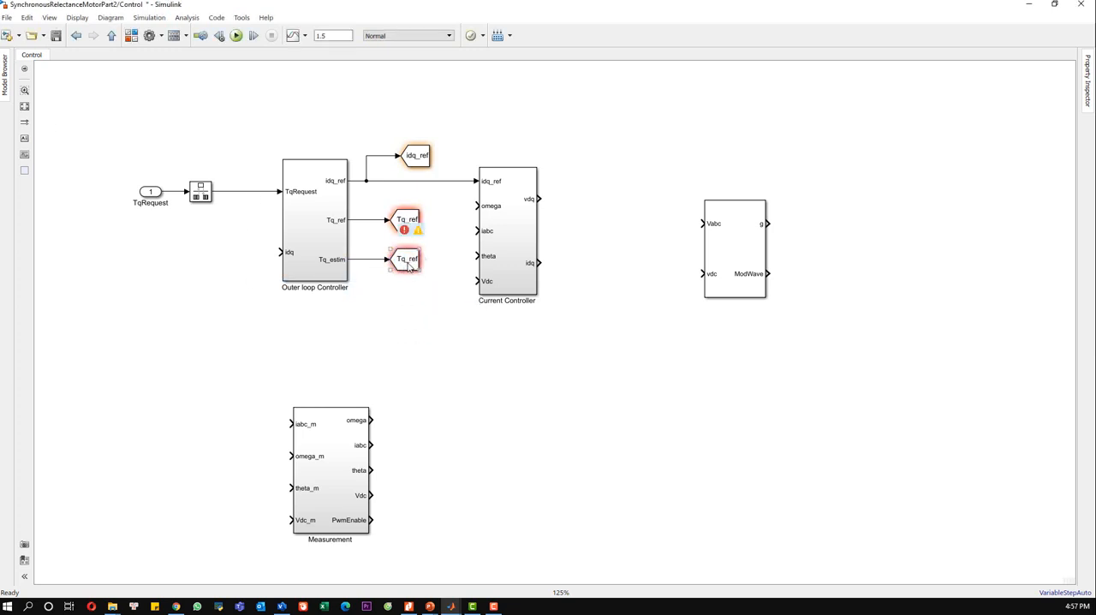
pyautogui.doubleClick(402, 262)
pyautogui.doubleClick(513, 218)
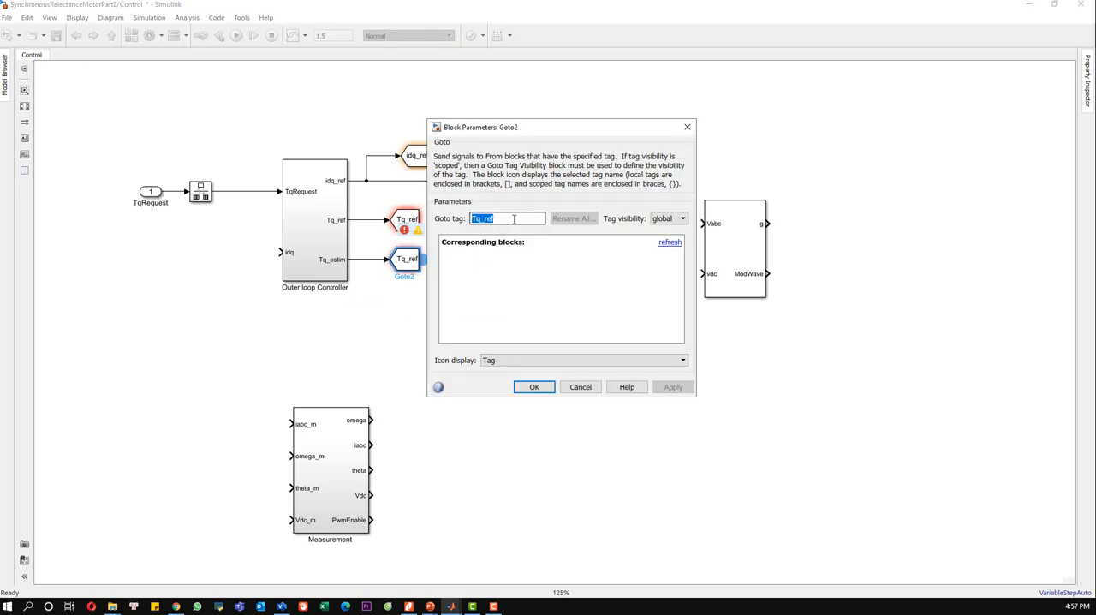
pyautogui.write('Tq')
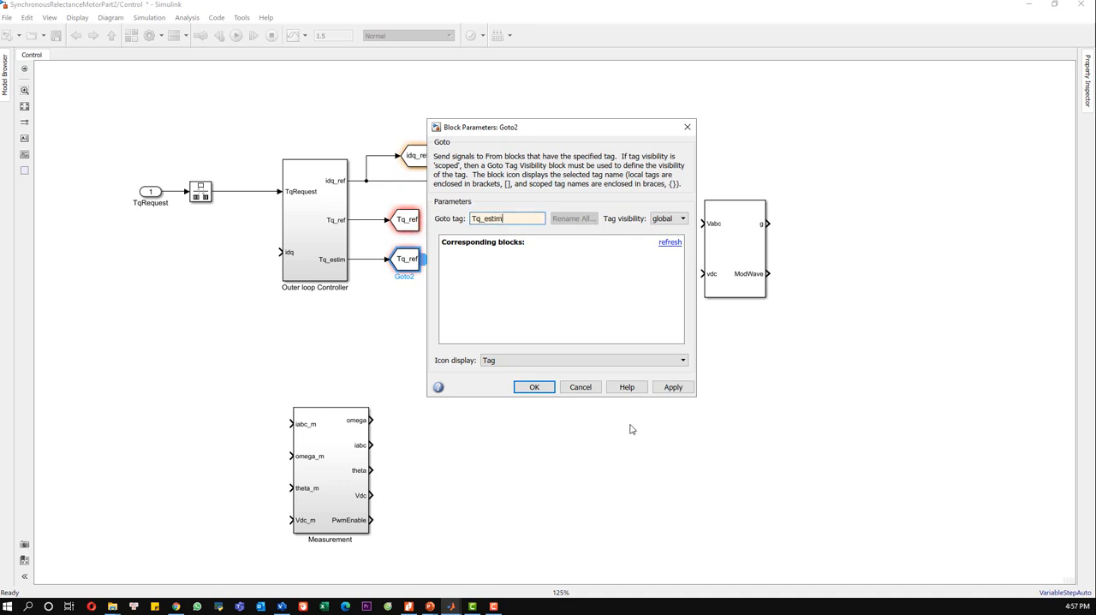
pyautogui.click(534, 387)
# Step: Resize the Tq_estim Goto block so its icon shows the full tag name
pyautogui.click(413, 268)
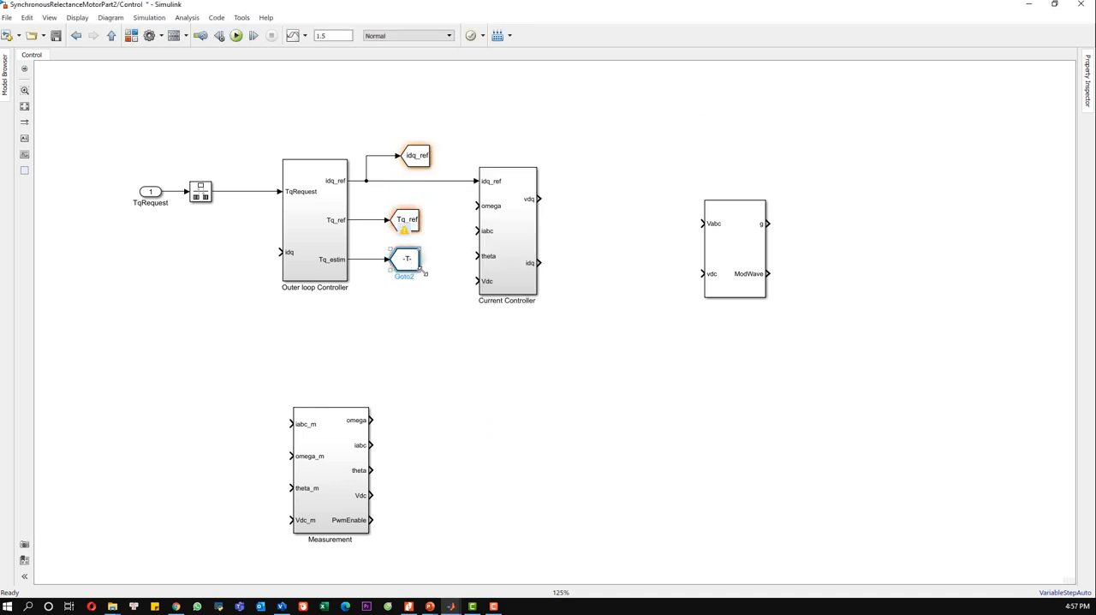
pyautogui.moveTo(421, 272)
pyautogui.mouseDown()
pyautogui.moveTo(433, 270)
pyautogui.moveTo(409, 262)
pyautogui.mouseUp()
pyautogui.click(419, 318)
pyautogui.hotkey('ctrl', 's')
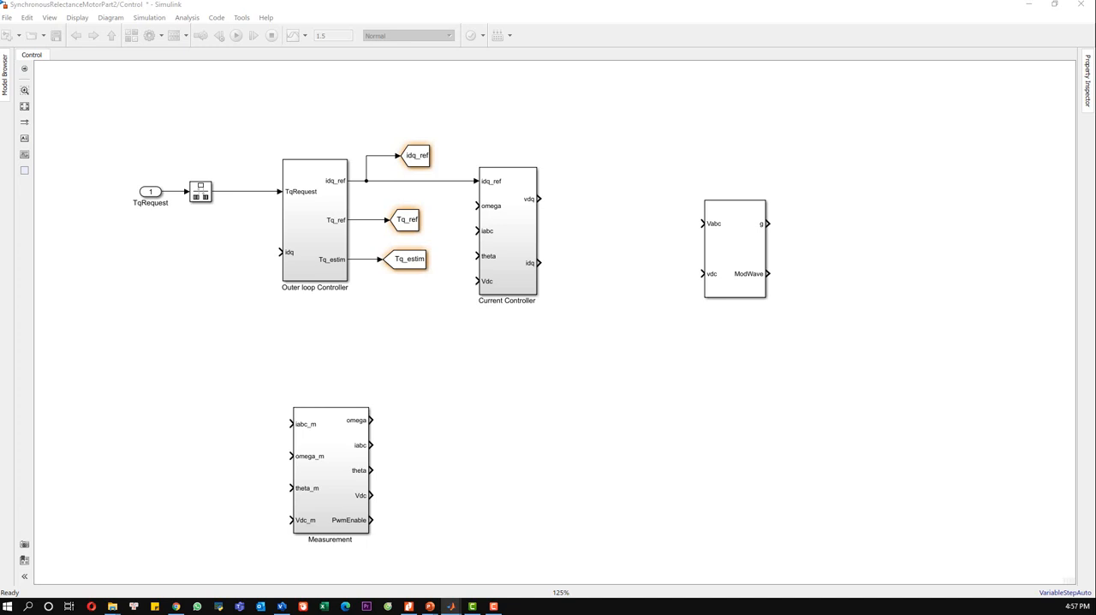
# Step: Add a From block before the Outer loop Controller and connect it to the idq input
pyautogui.doubleClick(199, 286)
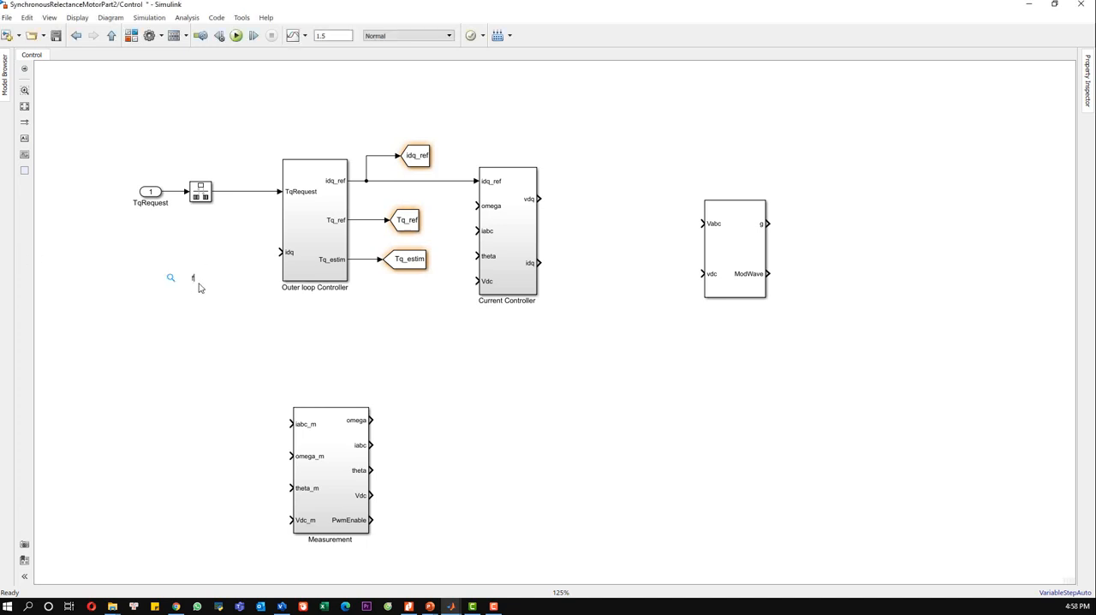
pyautogui.write('from')
pyautogui.click(202, 294)
pyautogui.moveTo(187, 284); pyautogui.dragTo(217, 259)
pyautogui.click(240, 254)
# Step: Set the From block's Goto tag to idq and apply the parameters
pyautogui.doubleClick(203, 255)
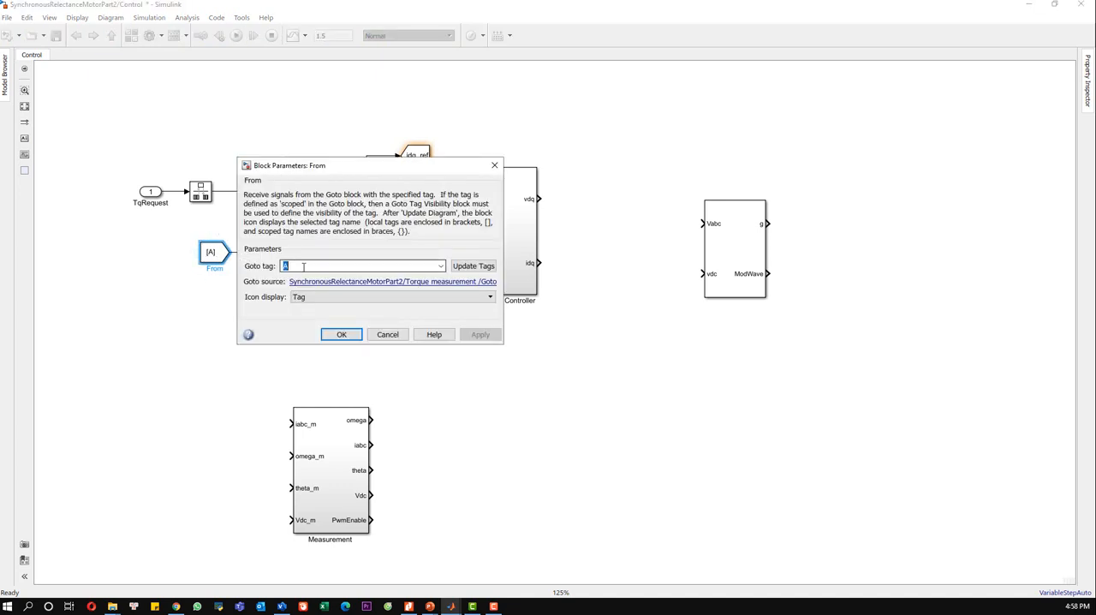
pyautogui.write('idq')
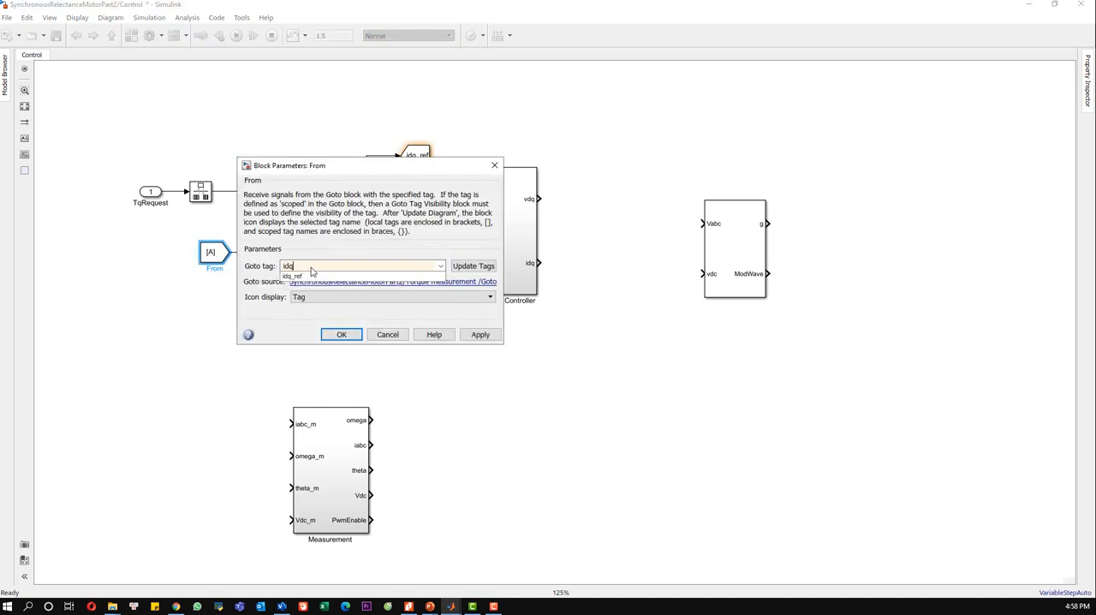
pyautogui.click(480, 335)
pyautogui.click(341, 360)
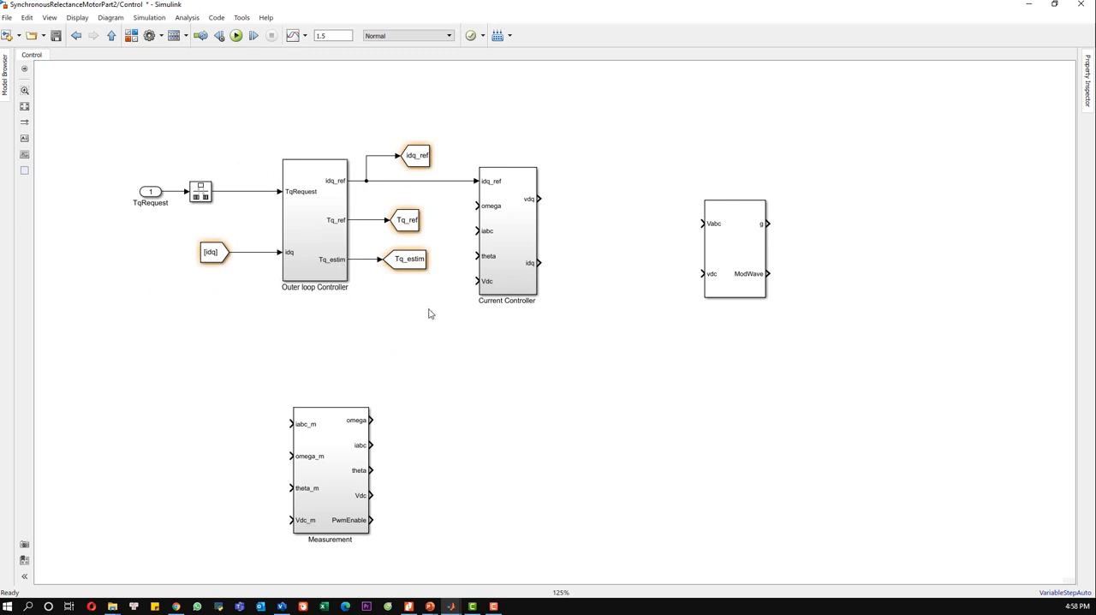
# Step: Connect Measurement's omega, iabc, theta and Vdc outputs to the matching Current Controller inputs, shifting the controller right to make room for the lines
pyautogui.moveTo(501, 255); pyautogui.dragTo(523, 255)
pyautogui.click(502, 341)
pyautogui.moveTo(498, 206); pyautogui.dragTo(371, 417)
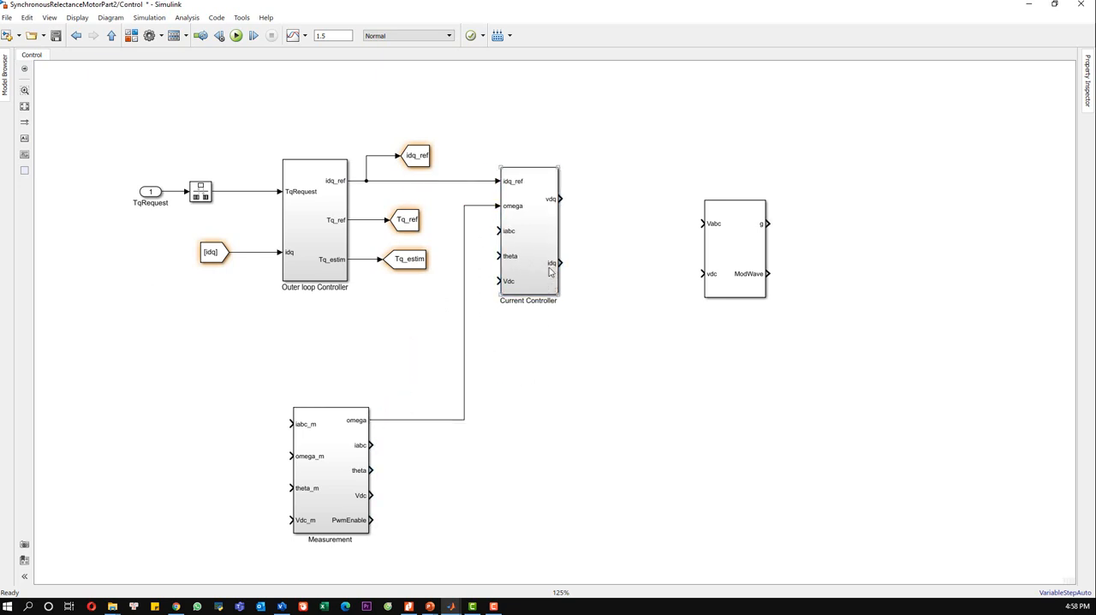
pyautogui.moveTo(552, 272); pyautogui.dragTo(559, 273)
pyautogui.moveTo(505, 230); pyautogui.dragTo(373, 444)
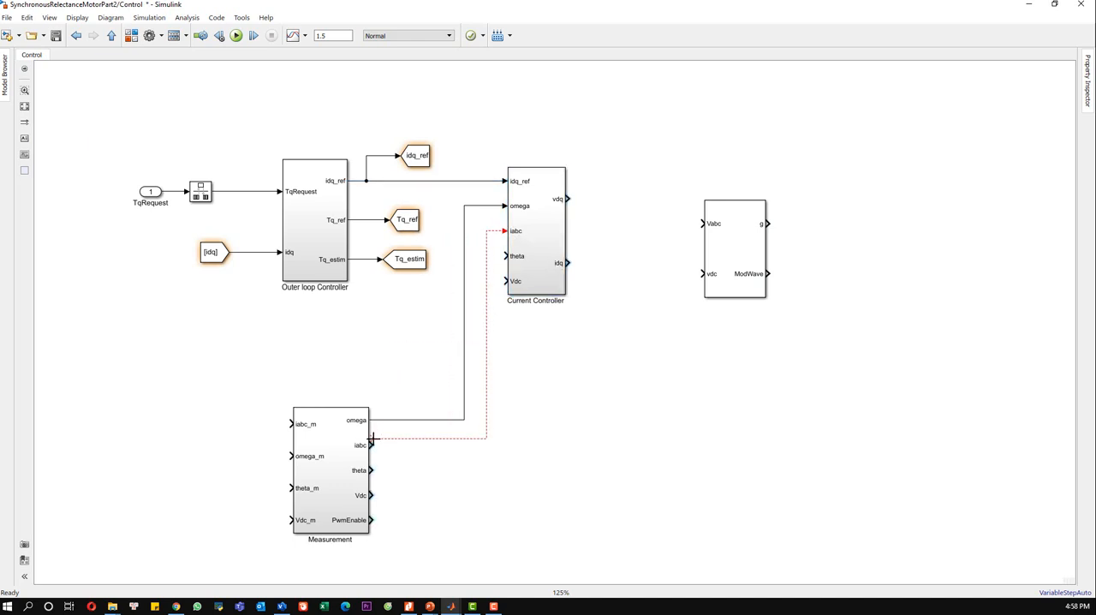
pyautogui.click(537, 282)
pyautogui.moveTo(537, 283)
pyautogui.mouseDown()
pyautogui.moveTo(565, 282)
pyautogui.moveTo(518, 298)
pyautogui.moveTo(519, 374)
pyautogui.moveTo(443, 457)
pyautogui.moveTo(374, 470)
pyautogui.mouseUp()
pyautogui.moveTo(532, 281); pyautogui.dragTo(372, 495)
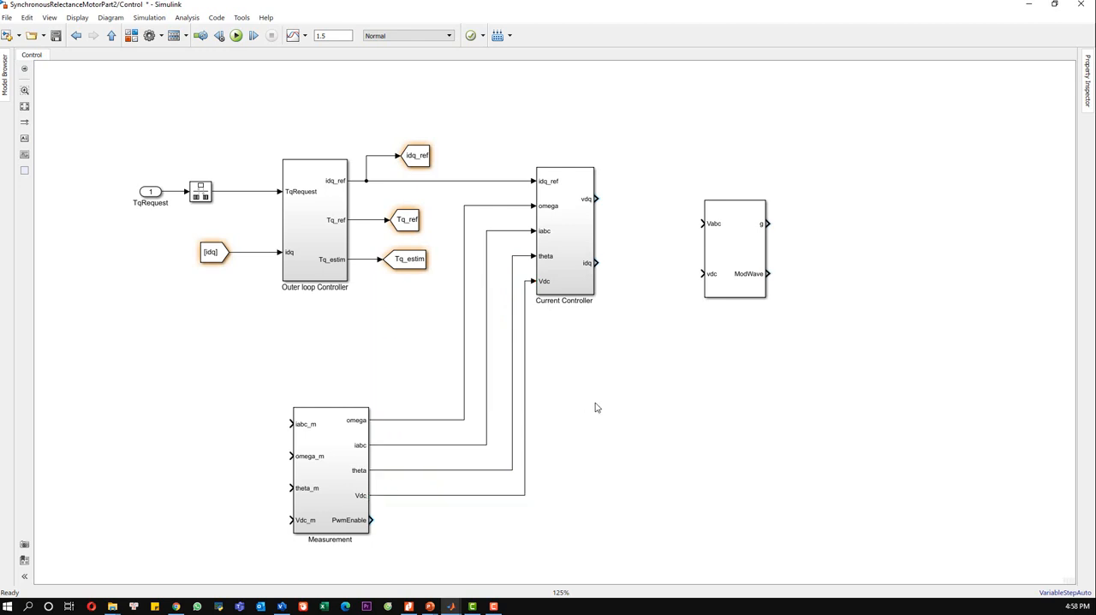
pyautogui.moveTo(737, 262); pyautogui.dragTo(797, 251)
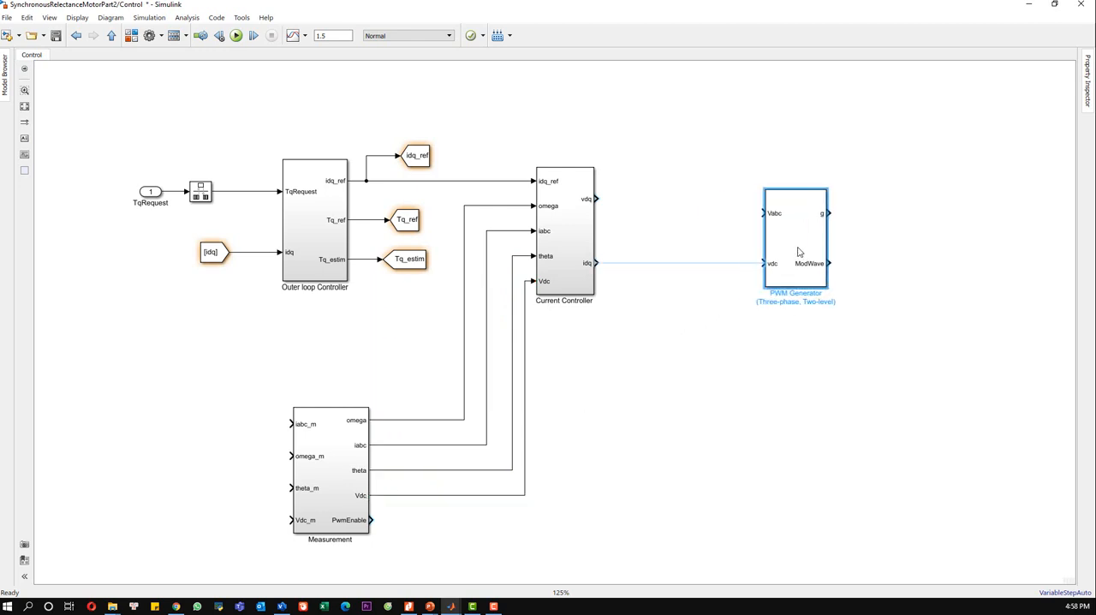
pyautogui.click(657, 287)
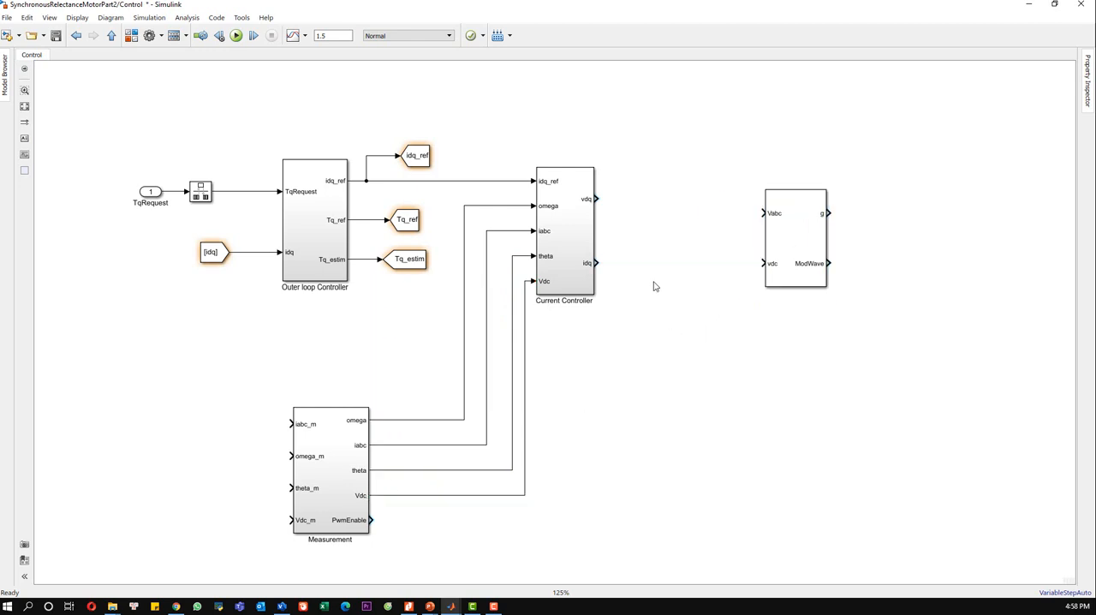
pyautogui.write('From')
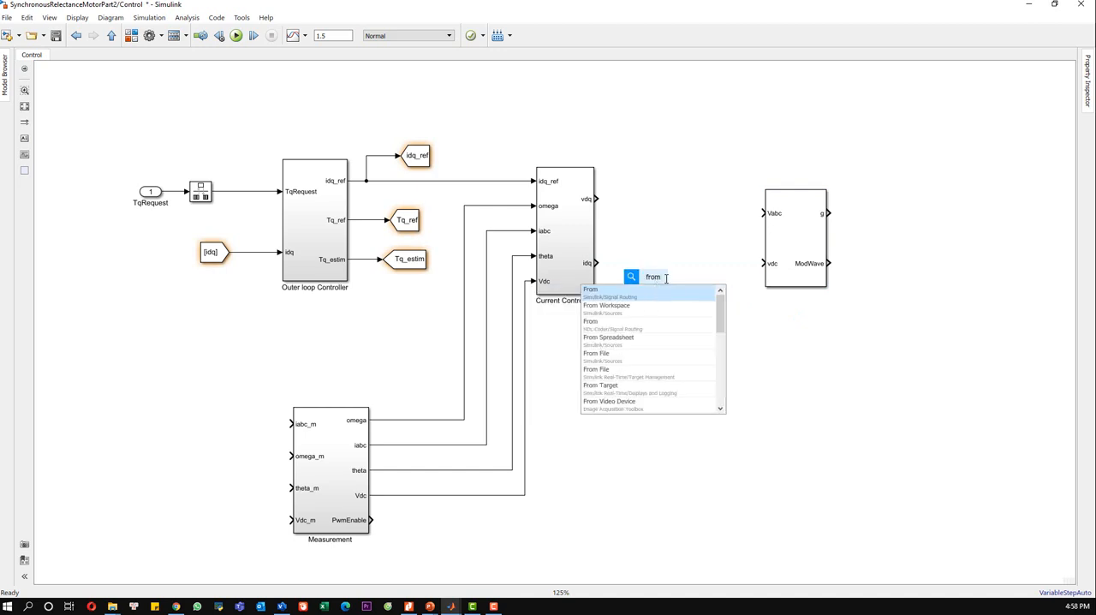
pyautogui.press('Return')
pyautogui.moveTo(657, 287); pyautogui.dragTo(656, 281)
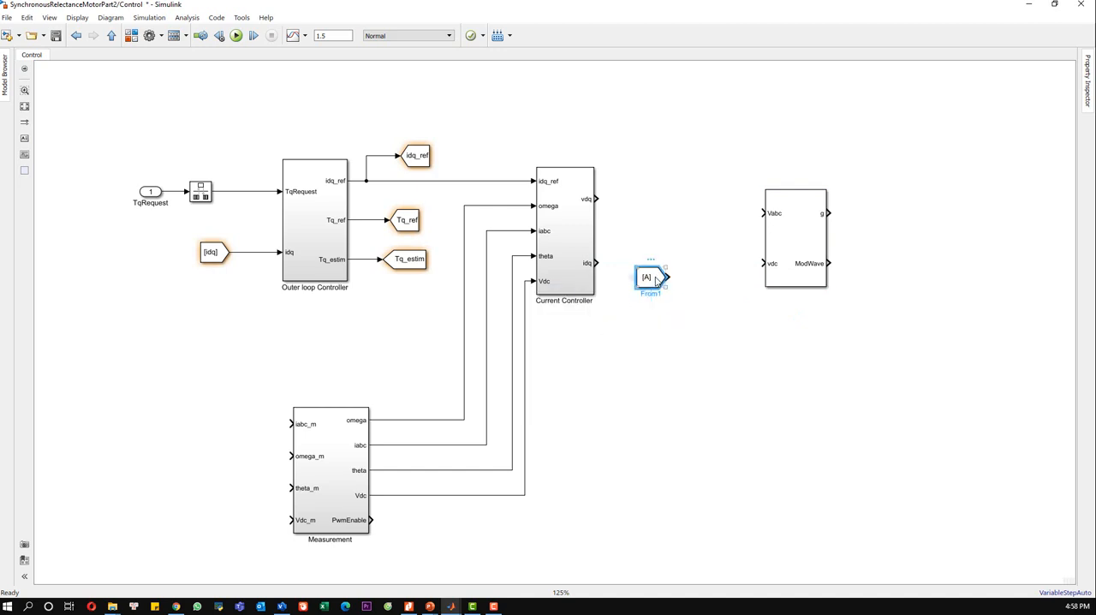
pyautogui.press('Delete')
# Step: Add a Goto block beside the Current Controller and connect it to the idq output
pyautogui.click(655, 280)
pyautogui.write('goto')
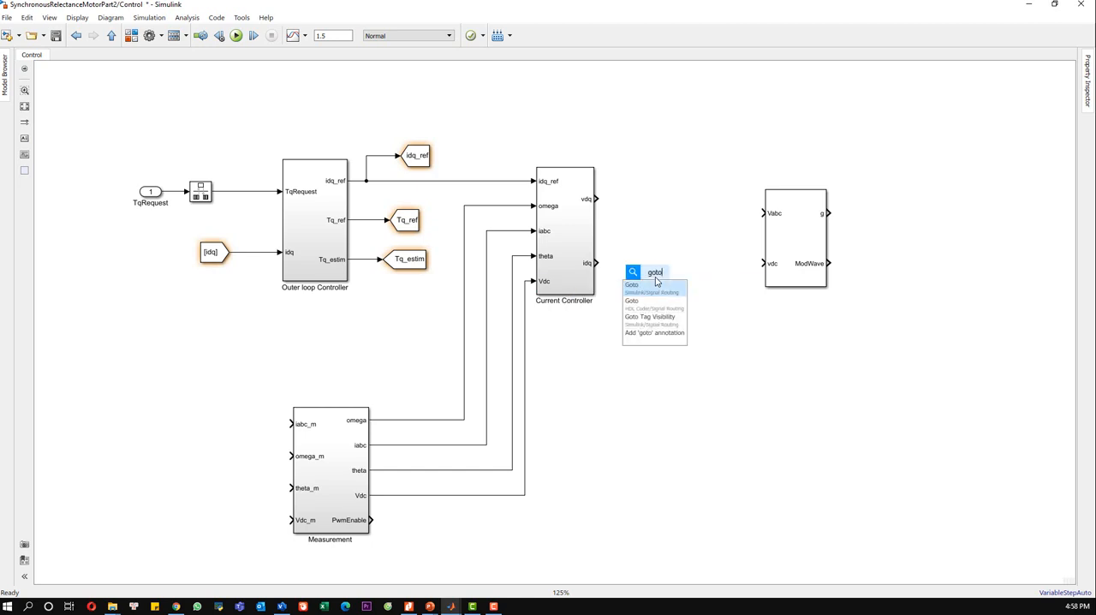
pyautogui.click(657, 293)
pyautogui.moveTo(655, 280); pyautogui.dragTo(651, 266)
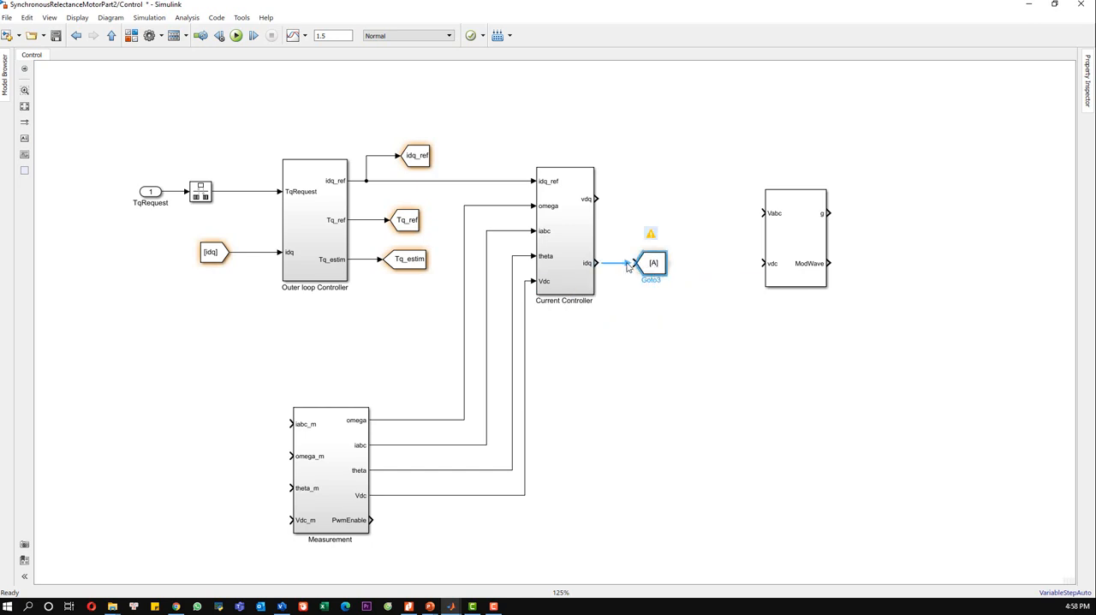
# Step: Set the new Goto block's tag to idq with global visibility and apply the parameters
pyautogui.doubleClick(652, 263)
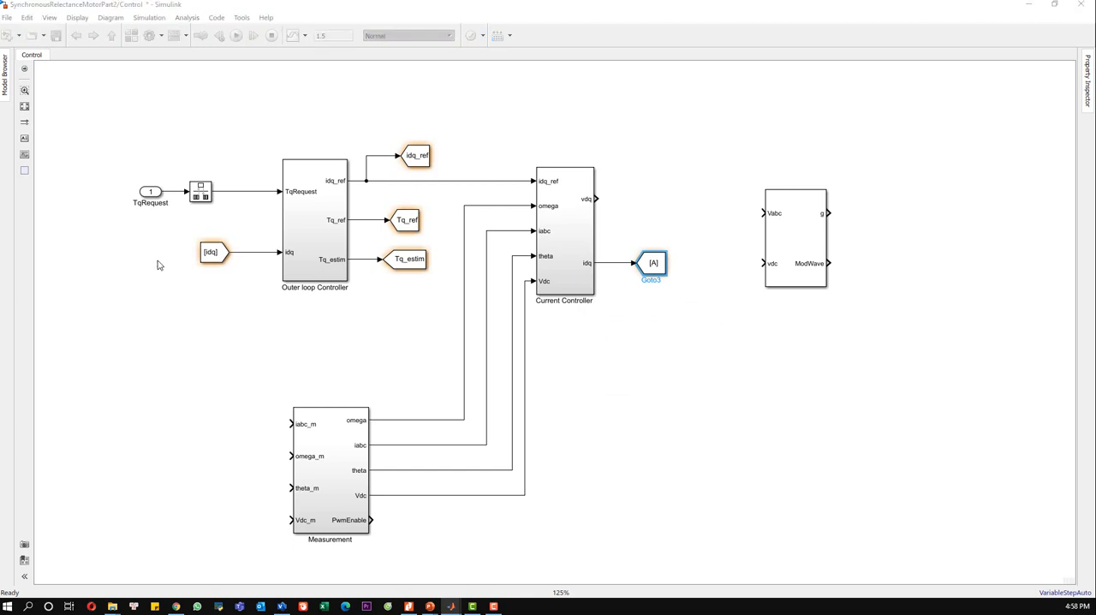
pyautogui.doubleClick(655, 264)
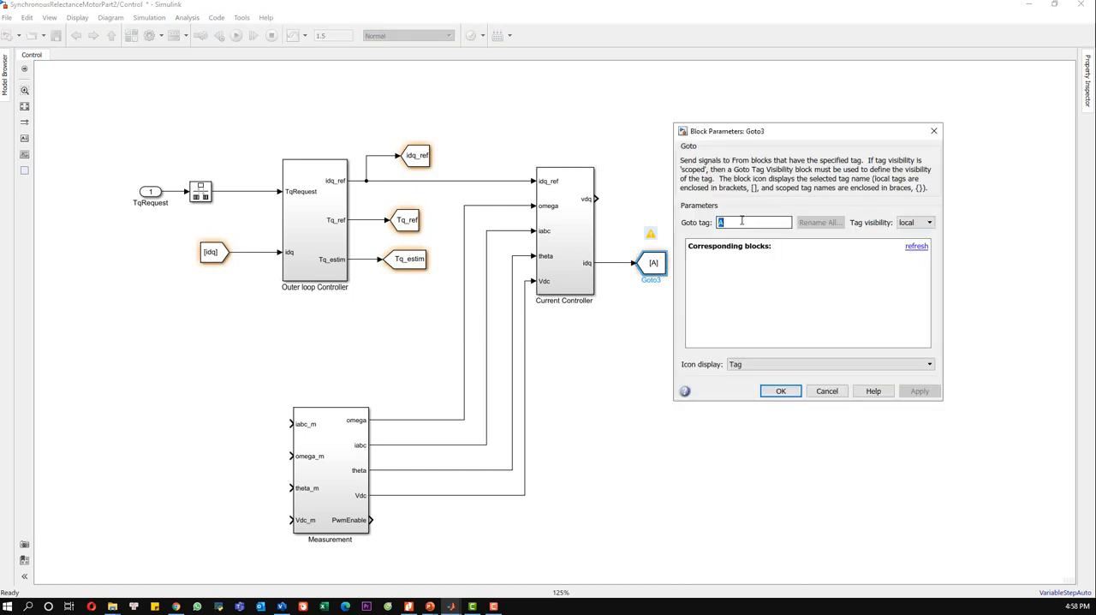
pyautogui.write('idq')
pyautogui.click(914, 222)
pyautogui.click(914, 254)
pyautogui.click(918, 391)
pyautogui.click(779, 391)
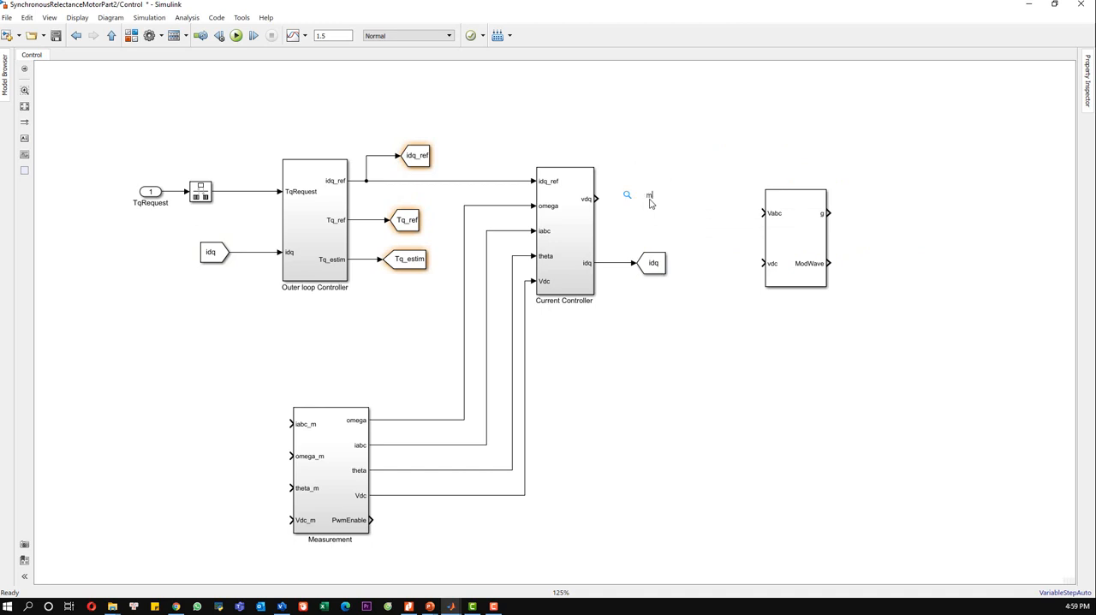
# Step: Add a Mux block and connect its first input to the Current Controller's vdq output
pyautogui.doubleClick(650, 204)
pyautogui.write('mux')
pyautogui.press('Return')
pyautogui.moveTo(648, 210)
pyautogui.mouseDown()
pyautogui.moveTo(637, 206)
pyautogui.moveTo(659, 204)
pyautogui.mouseUp()
pyautogui.click(630, 171)
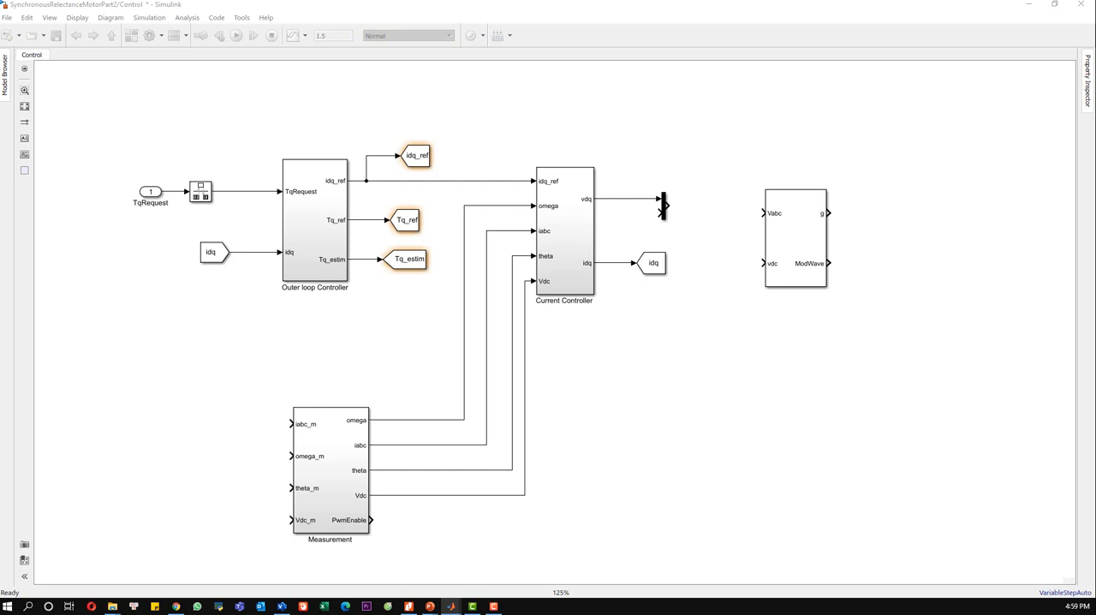
# Step: Add a Goto block above the Mux and branch the vdq line to it
pyautogui.click(683, 151)
pyautogui.write('g')
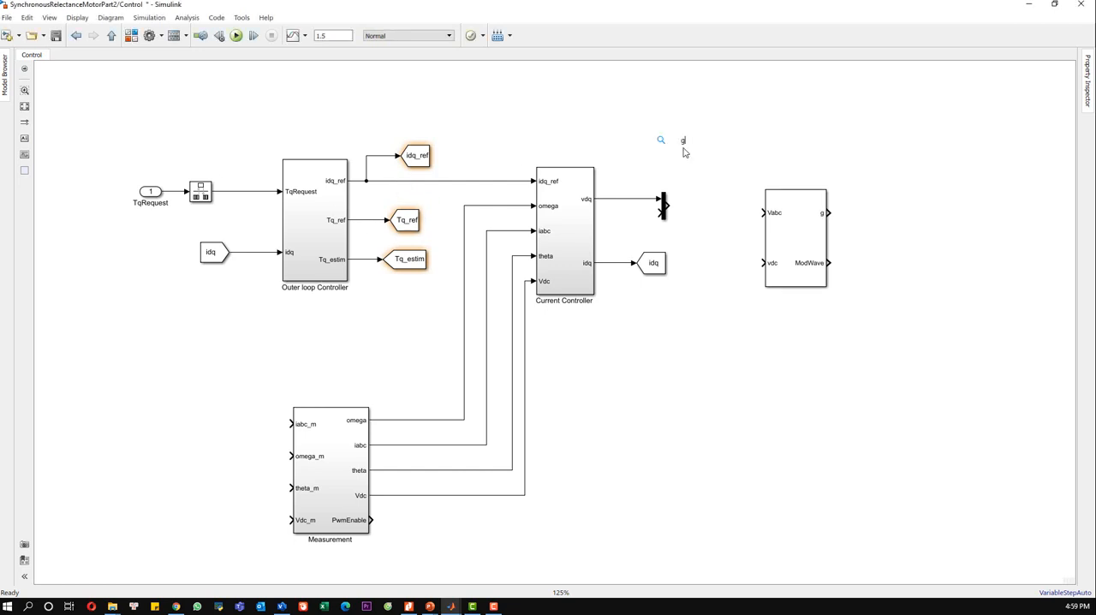
pyautogui.write('oto')
pyautogui.press('Return')
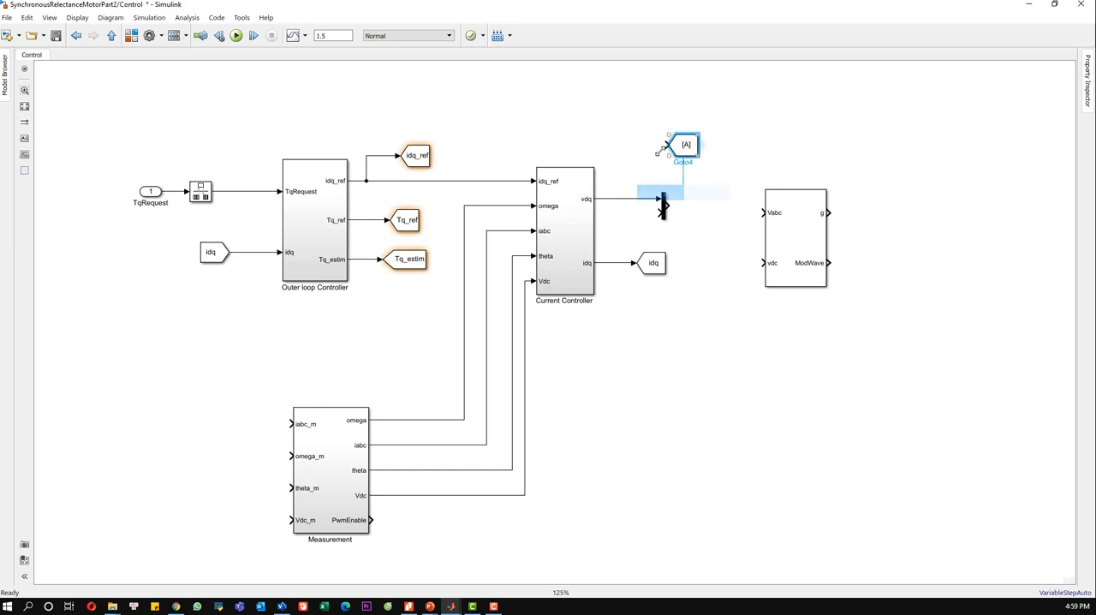
pyautogui.moveTo(666, 145); pyautogui.dragTo(627, 197)
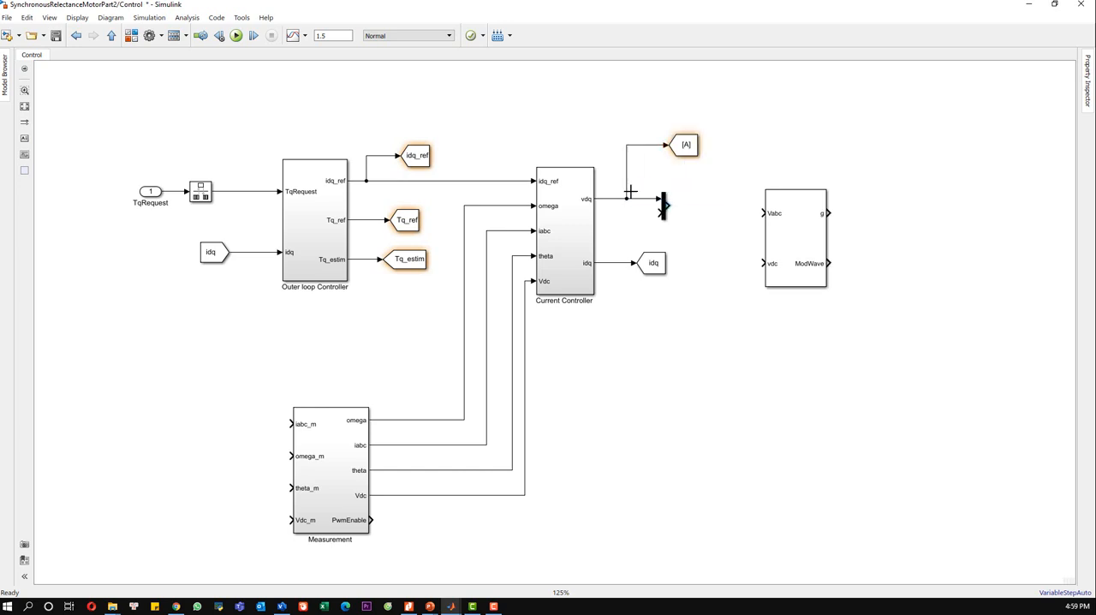
# Step: Set that Goto block's tag to vdq with global visibility and move the block closer to the Mux
pyautogui.doubleClick(686, 147)
pyautogui.doubleClick(768, 105)
pyautogui.write('v')
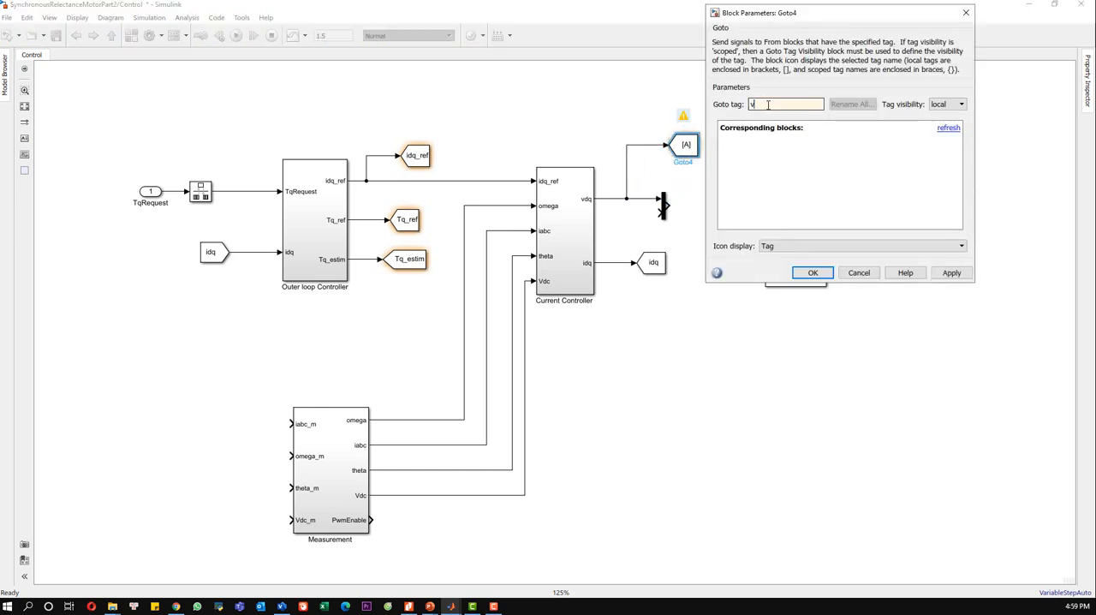
pyautogui.write('dq')
pyautogui.click(946, 103)
pyautogui.click(940, 134)
pyautogui.click(812, 272)
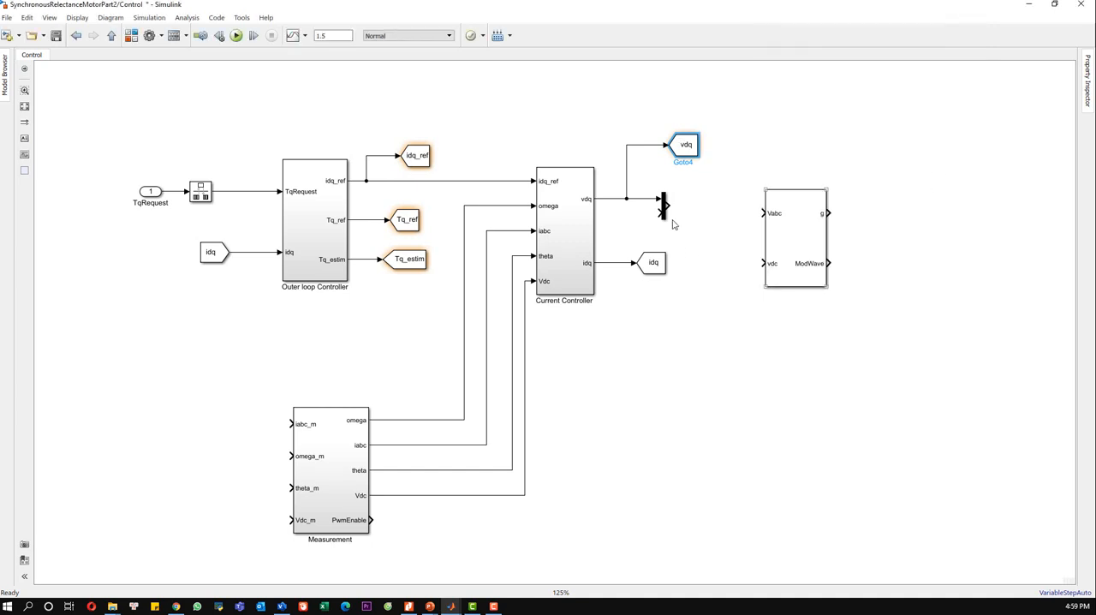
pyautogui.moveTo(685, 145); pyautogui.dragTo(670, 170)
pyautogui.click(698, 202)
# Step: Add a Constant block with value 0 and connect it to the Mux's second input
pyautogui.doubleClick(630, 230)
pyautogui.write('don')
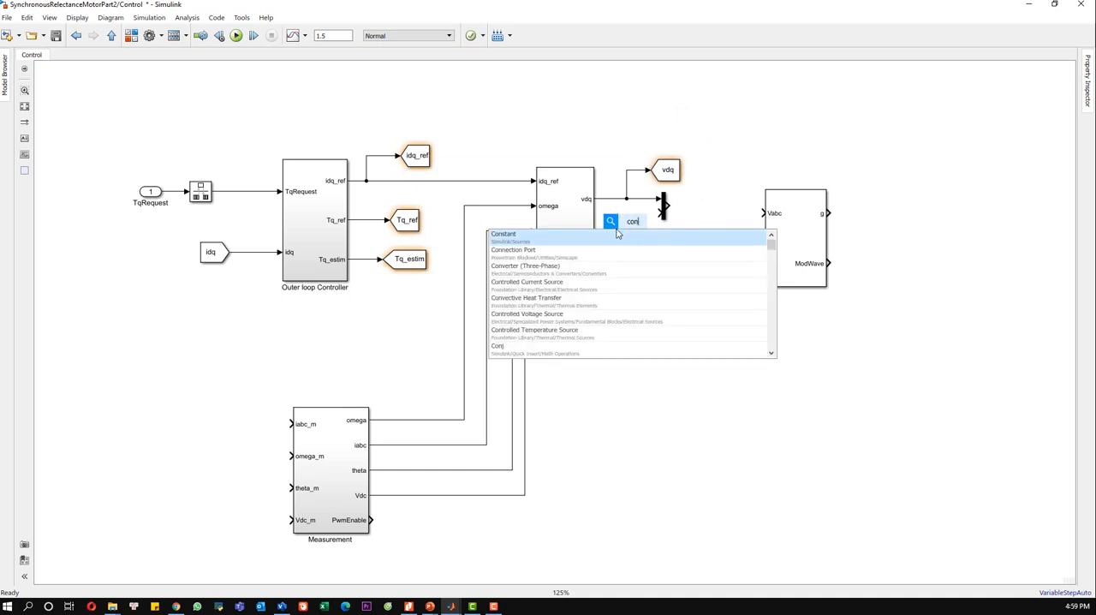
pyautogui.click(616, 237)
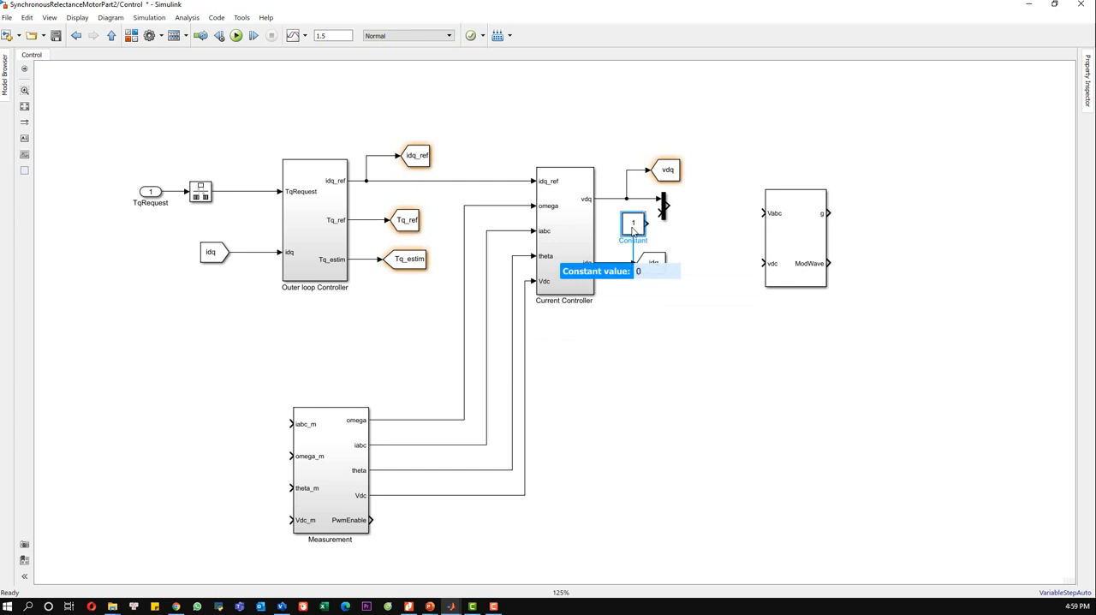
pyautogui.write('0')
pyautogui.press('Return')
pyautogui.moveTo(647, 223); pyautogui.dragTo(660, 213)
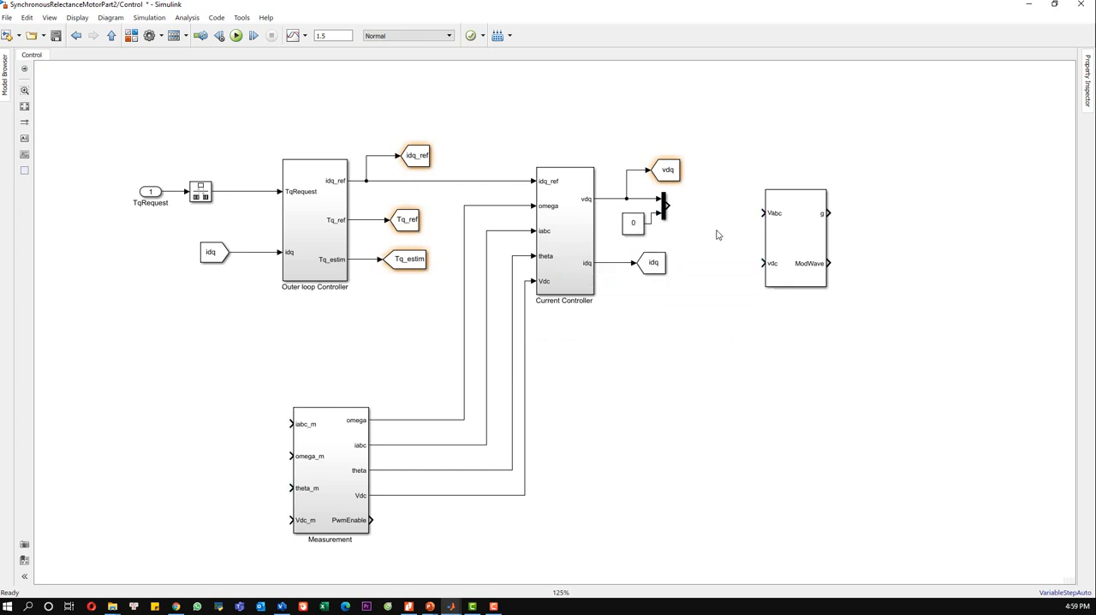
# Step: Shift the PWM Generator farther from the Mux and insert an Inverse Park Transform block with its dq0 input connected to the Mux output
pyautogui.moveTo(783, 241); pyautogui.dragTo(880, 242)
pyautogui.click(719, 256)
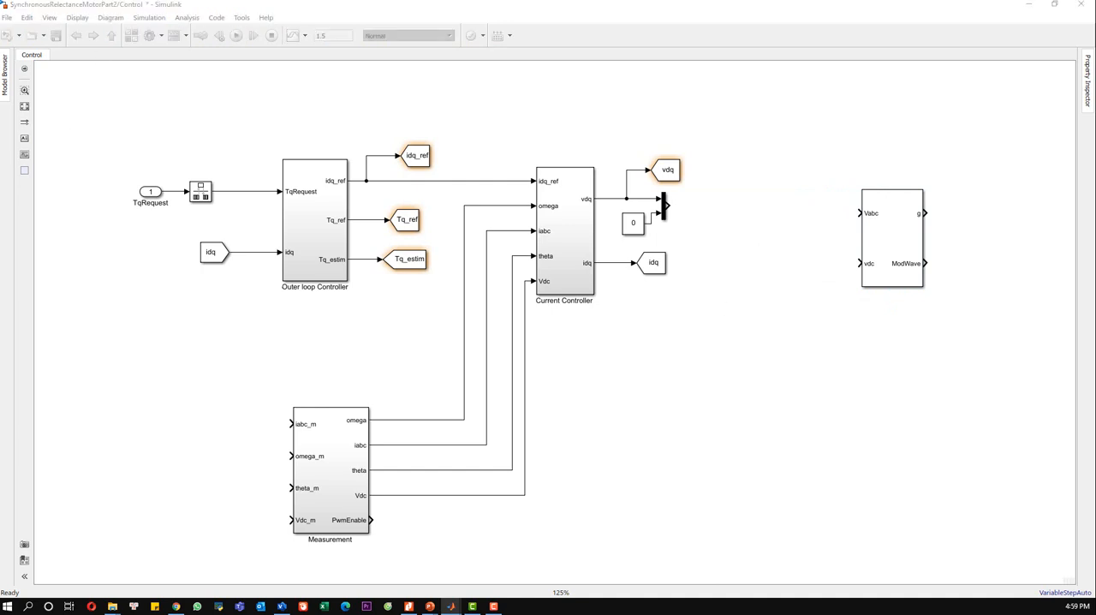
pyautogui.click(738, 229)
pyautogui.doubleClick(738, 229)
pyautogui.write('inverst')
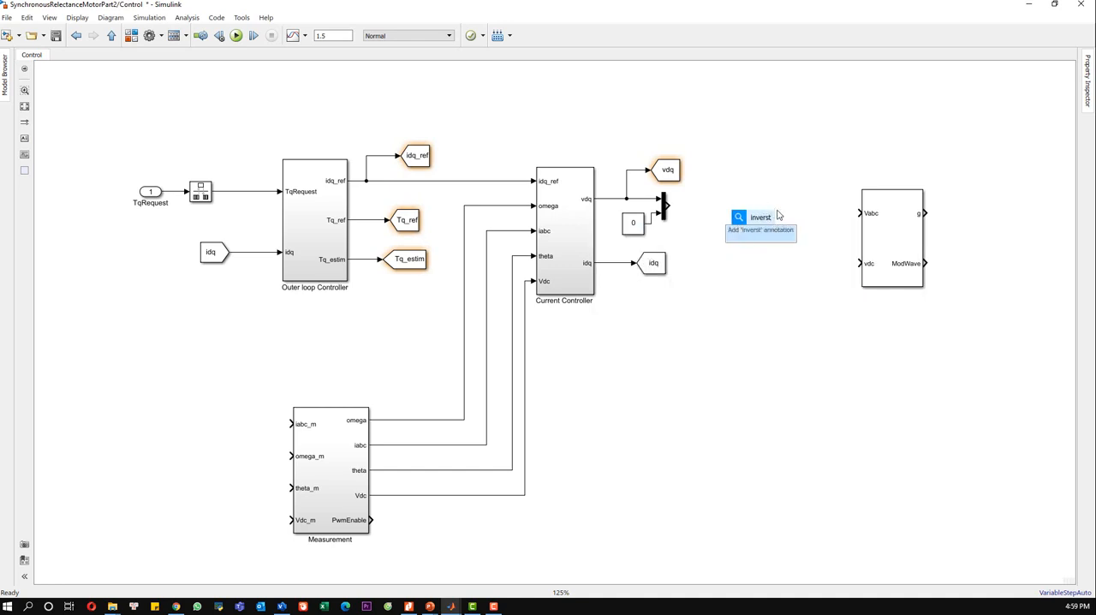
pyautogui.press('BackSpace')
pyautogui.write('e')
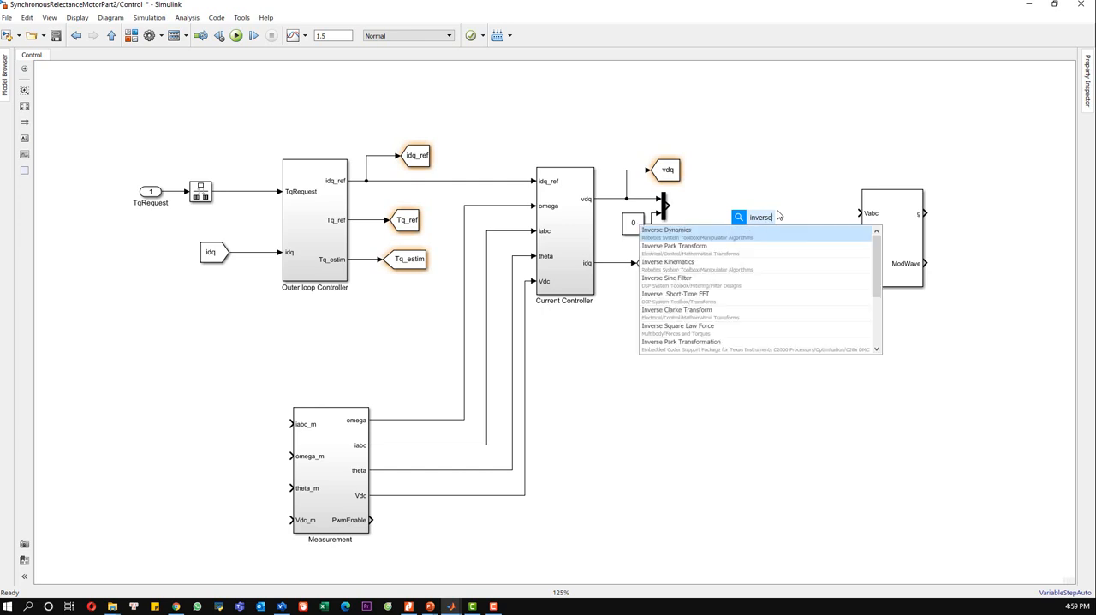
pyautogui.click(704, 248)
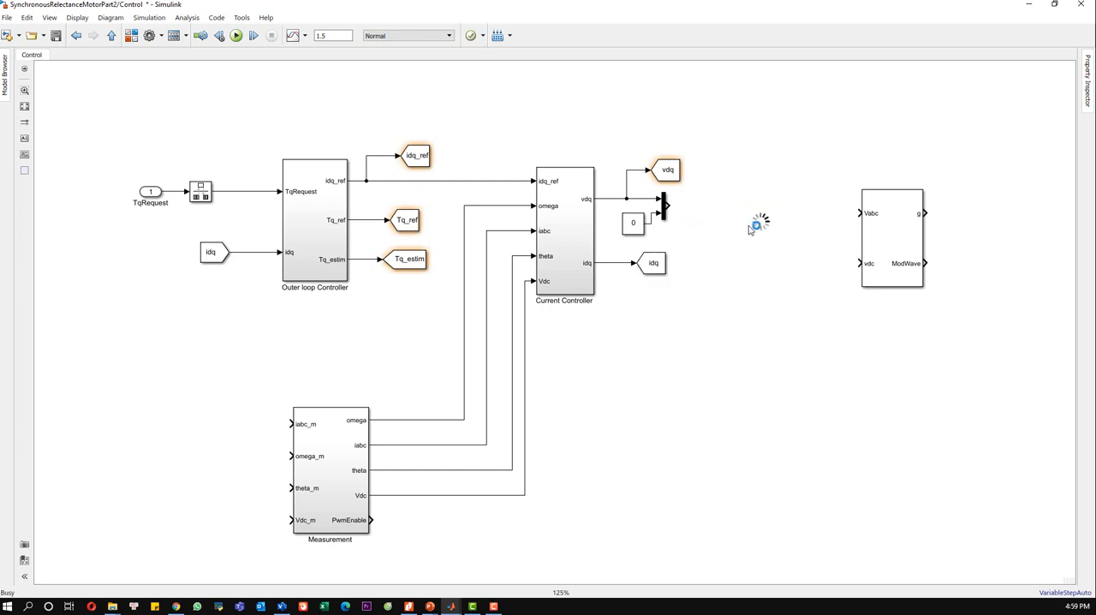
pyautogui.moveTo(759, 224); pyautogui.dragTo(744, 221)
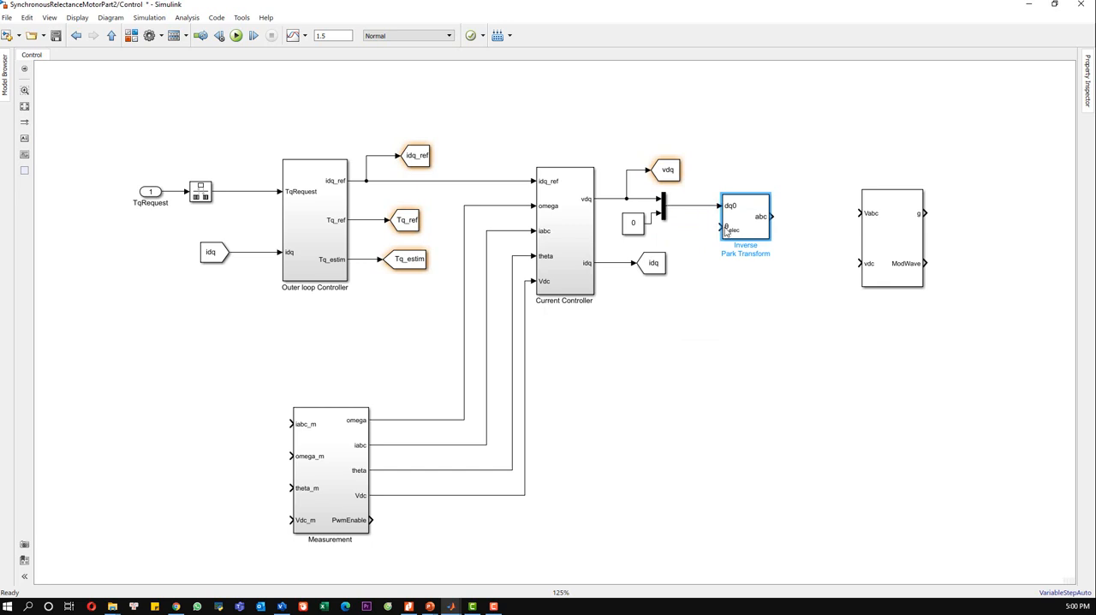
# Step: Branch Measurement's theta line to the Inverse Park Transform's electrical angle input and check the block's parameters
pyautogui.moveTo(721, 227); pyautogui.dragTo(512, 467)
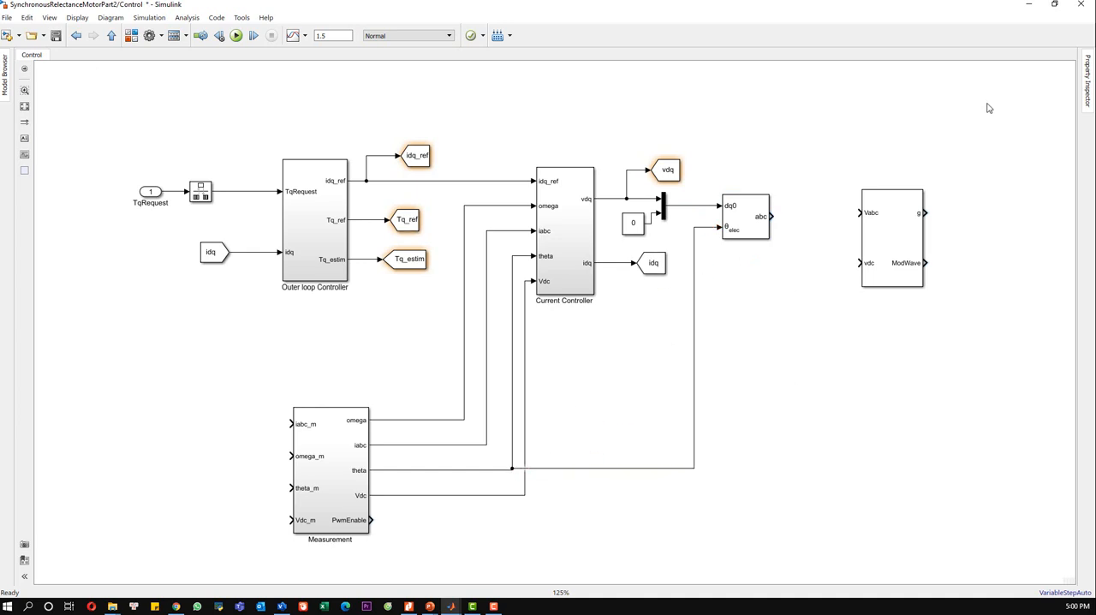
pyautogui.doubleClick(736, 224)
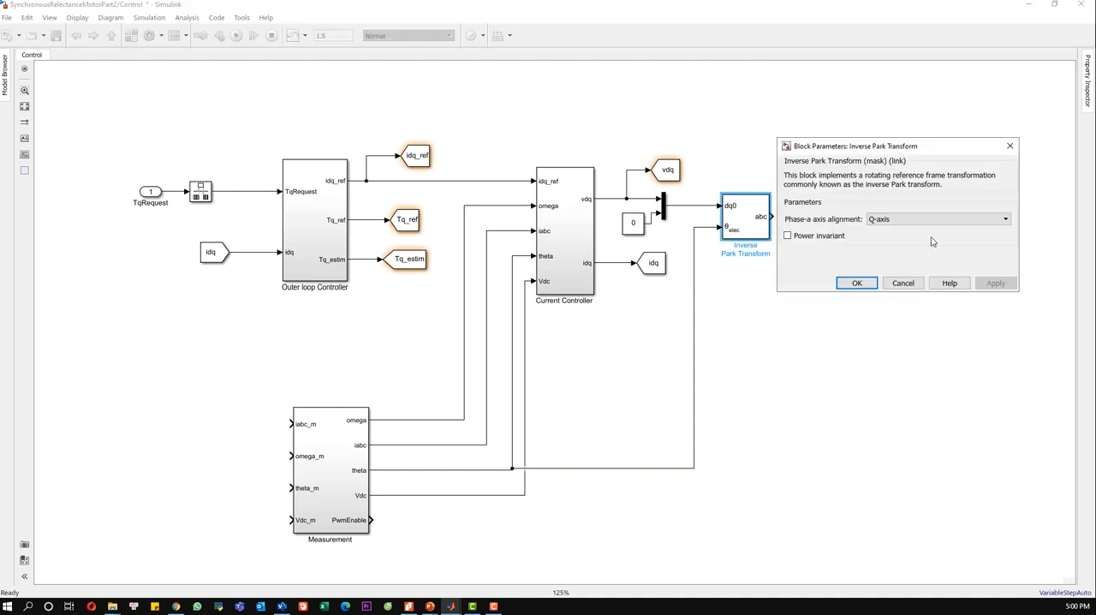
pyautogui.click(1009, 146)
pyautogui.click(832, 139)
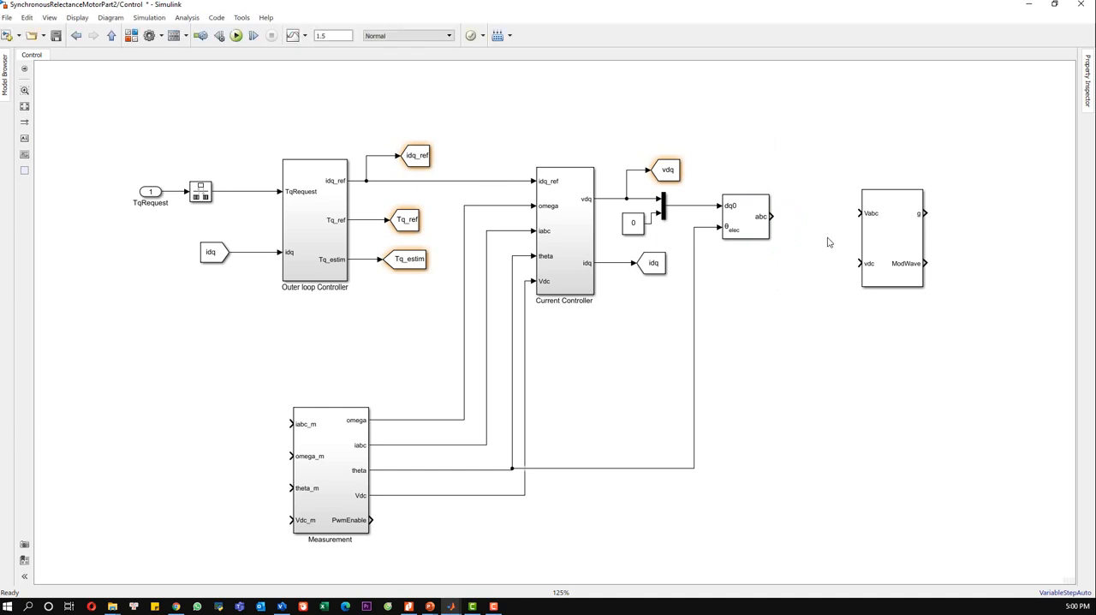
# Step: Align the PWM Generator, connecting the Inverse Park Transform's abc output to Vabc and Measurement's Vdc line to its vdc input
pyautogui.moveTo(827, 212); pyautogui.dragTo(850, 240)
pyautogui.click(805, 291)
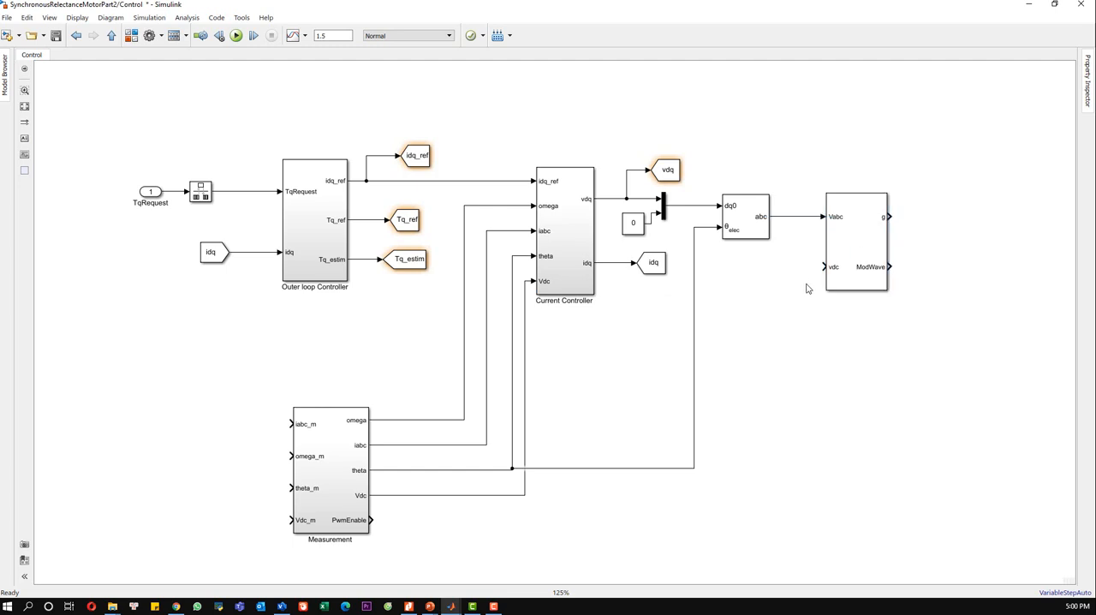
pyautogui.moveTo(824, 266); pyautogui.dragTo(525, 493)
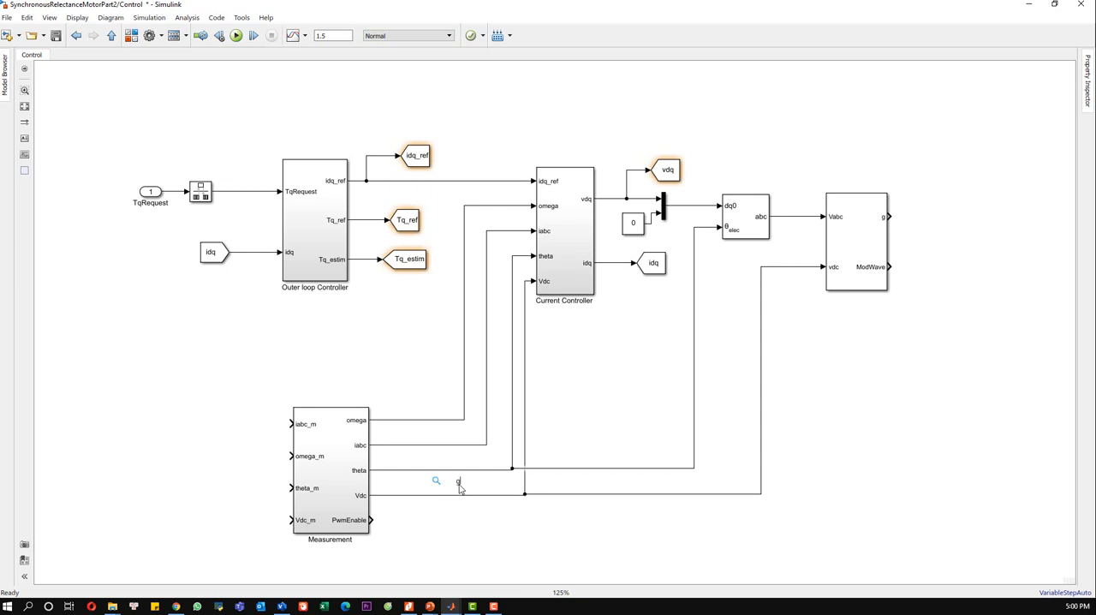
# Step: Add a Goto block with tag theta and global visibility beside Measurement and branch the theta line to it
pyautogui.write('oto')
pyautogui.click(468, 498)
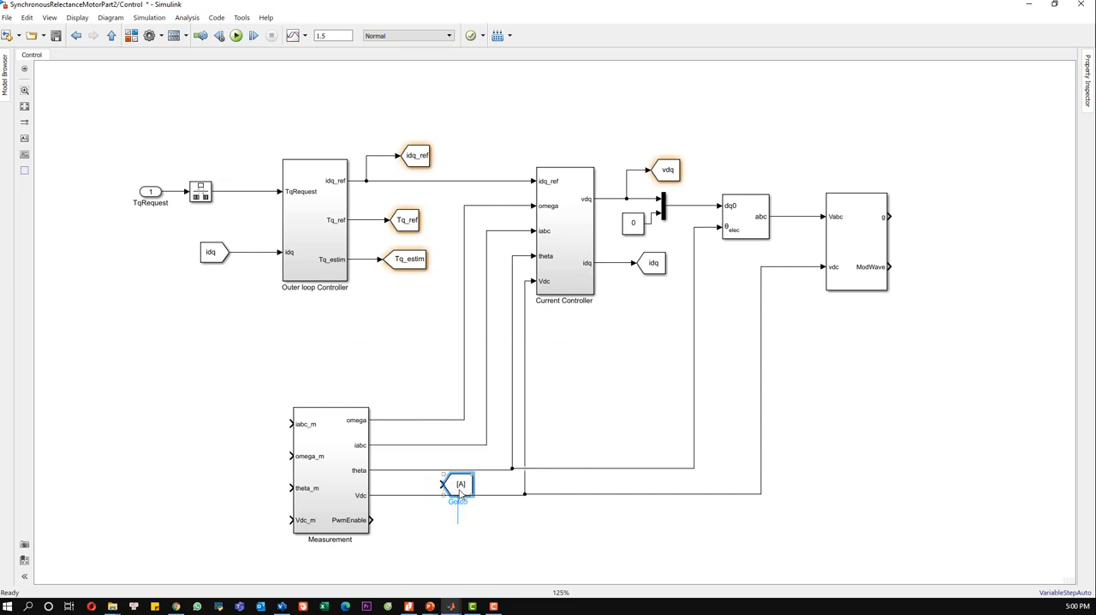
pyautogui.doubleClick(460, 485)
pyautogui.write('theta')
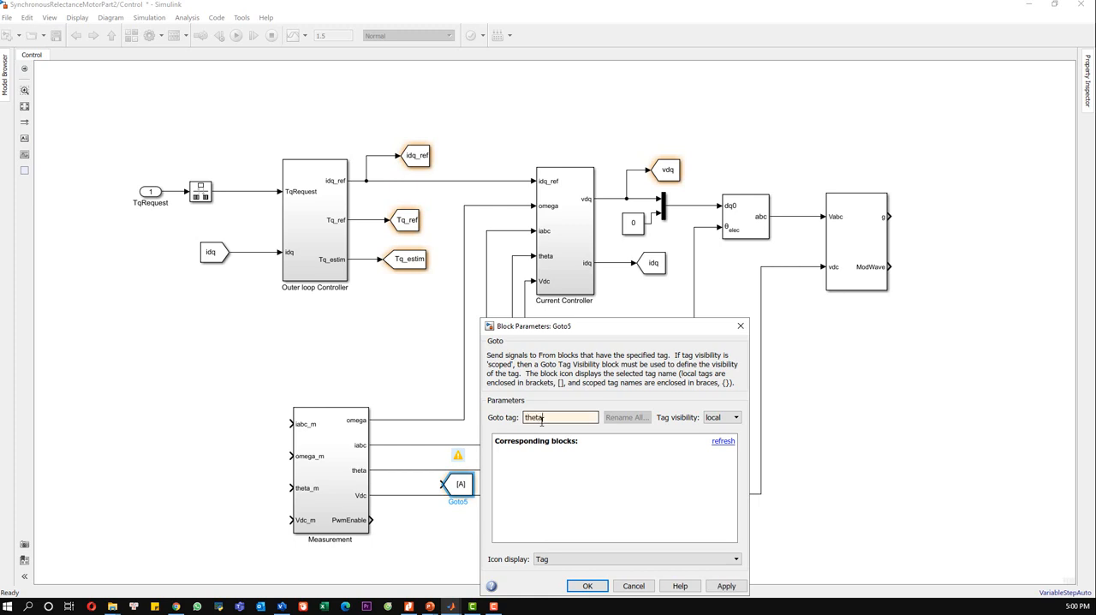
pyautogui.click(723, 417)
pyautogui.click(716, 445)
pyautogui.click(725, 585)
pyautogui.click(587, 585)
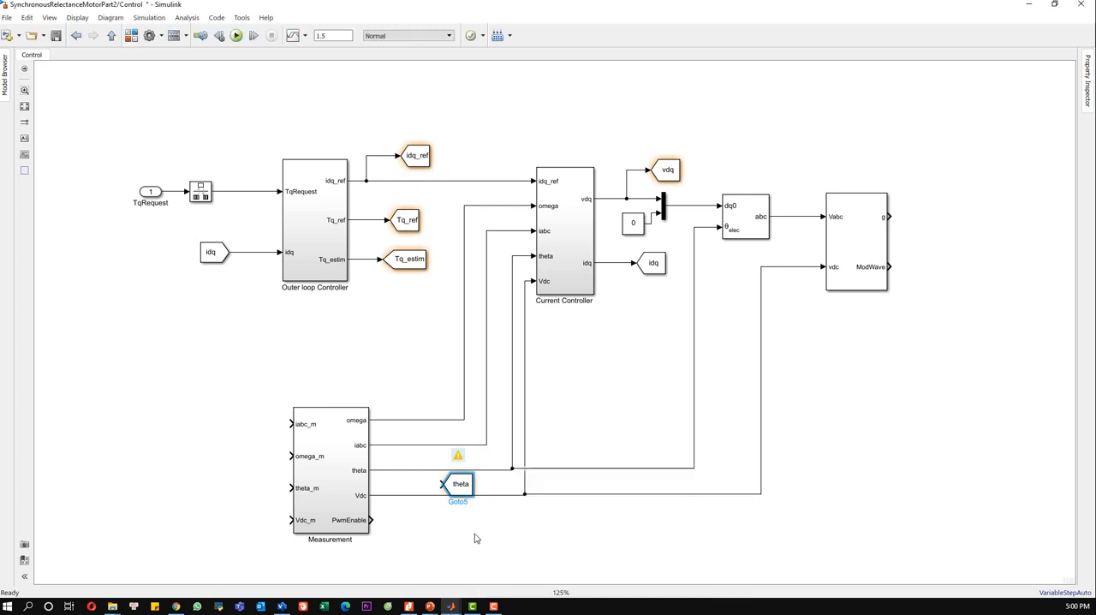
pyautogui.moveTo(441, 485); pyautogui.dragTo(427, 469)
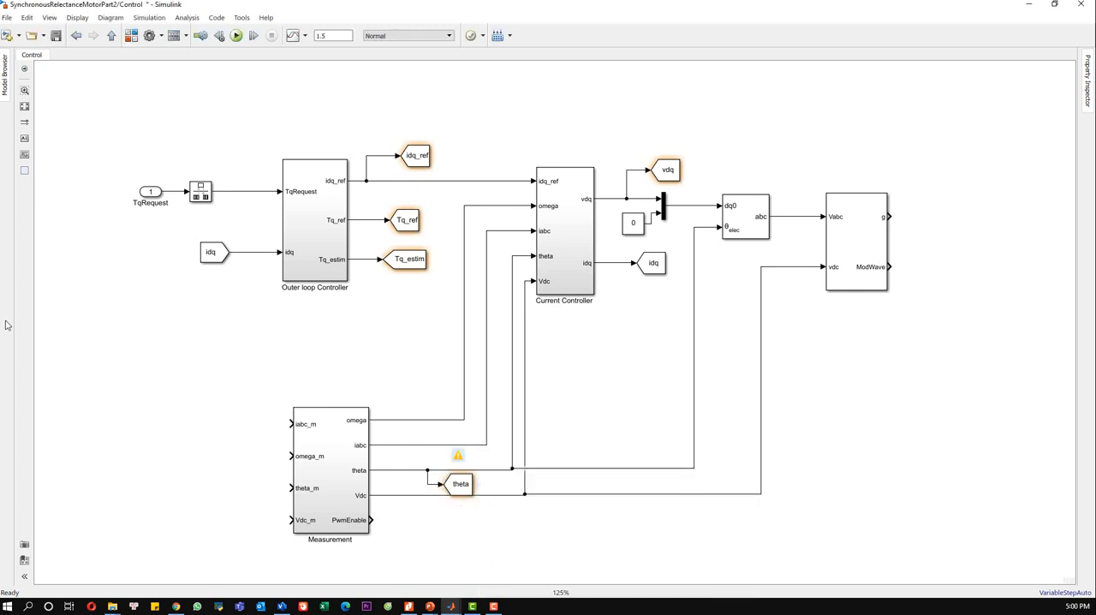
pyautogui.hotkey('ctrl', 's')
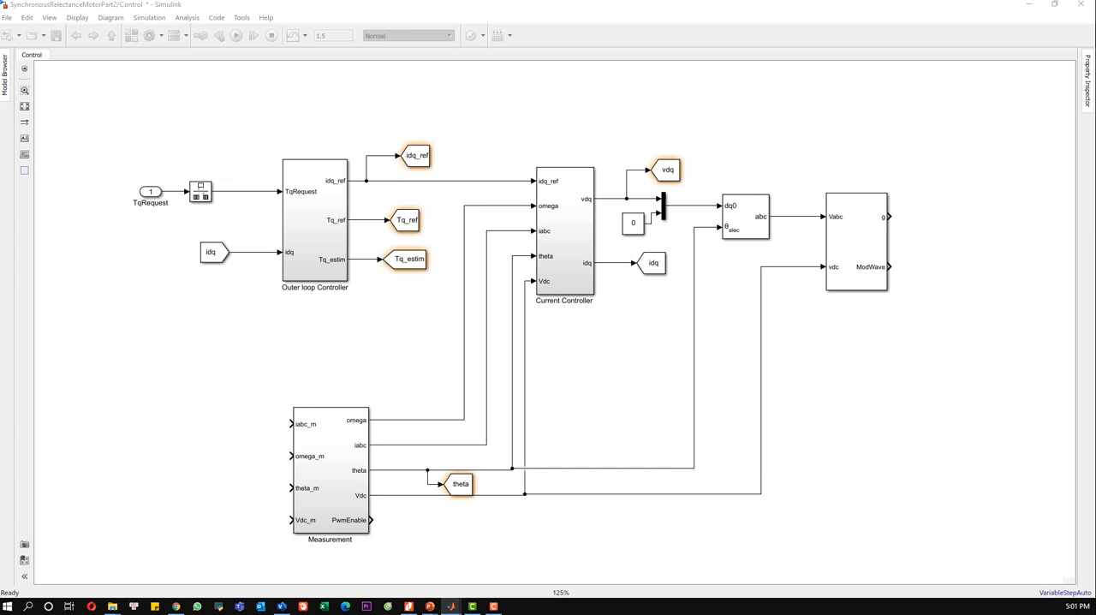
# Step: Add a Gain block with gain (30/pi)/p and insert it in Measurement's omega output line, enlarged to show its expression
pyautogui.doubleClick(392, 379)
pyautogui.write('gain')
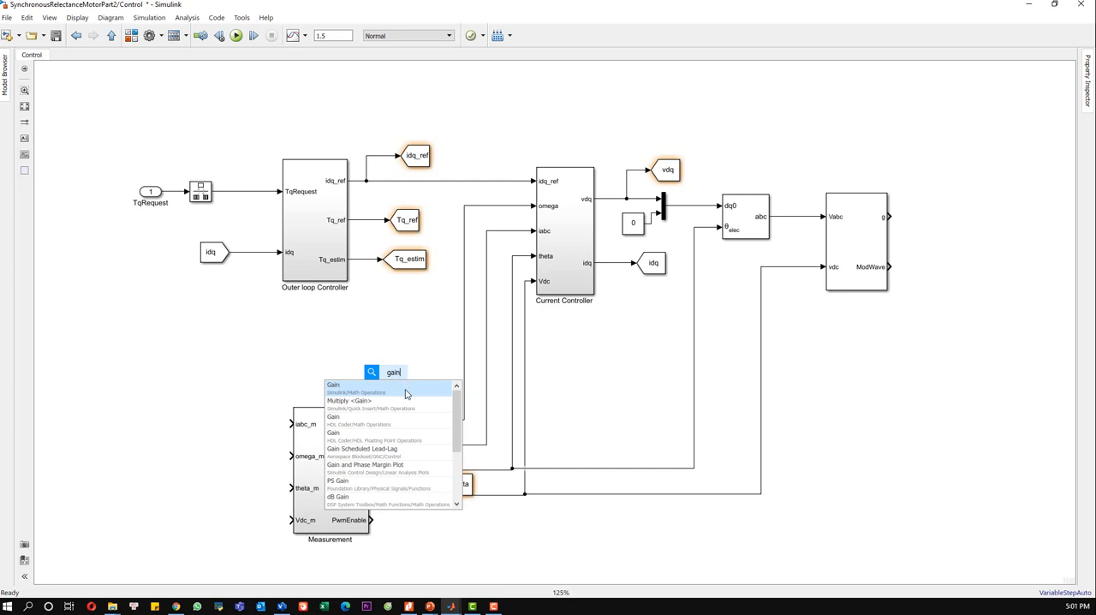
pyautogui.click(406, 390)
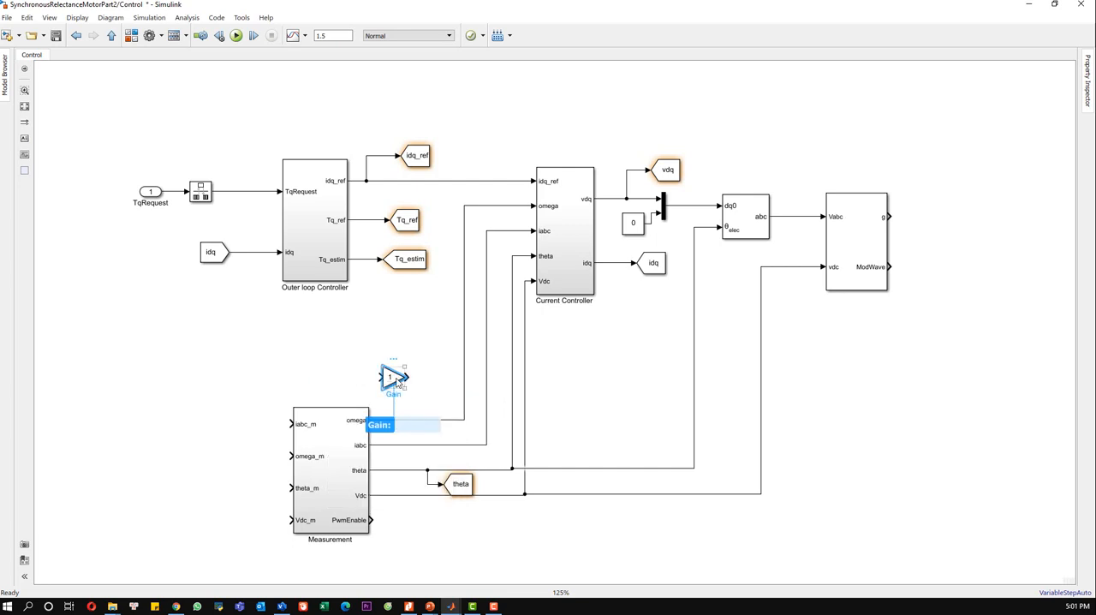
pyautogui.doubleClick(392, 380)
pyautogui.write('(30/')
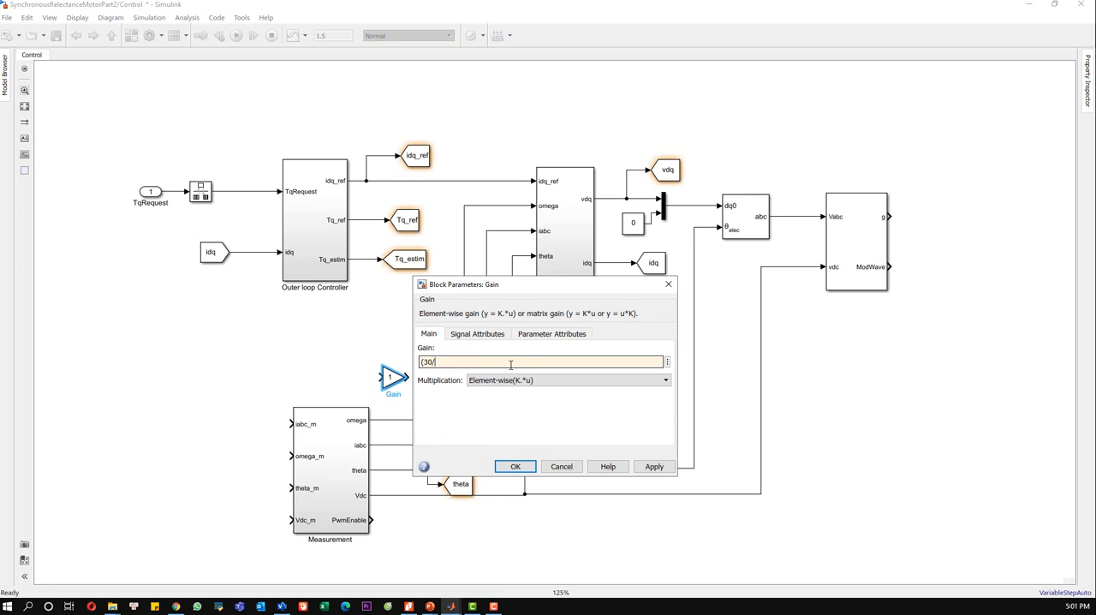
pyautogui.write('pi)/p')
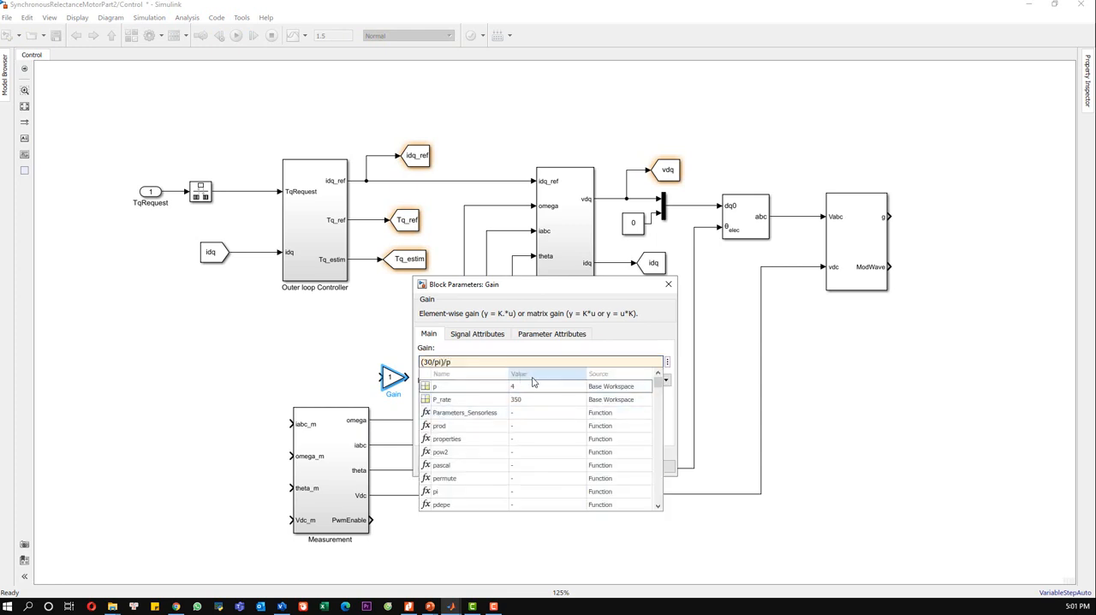
pyautogui.click(654, 465)
pyautogui.click(516, 465)
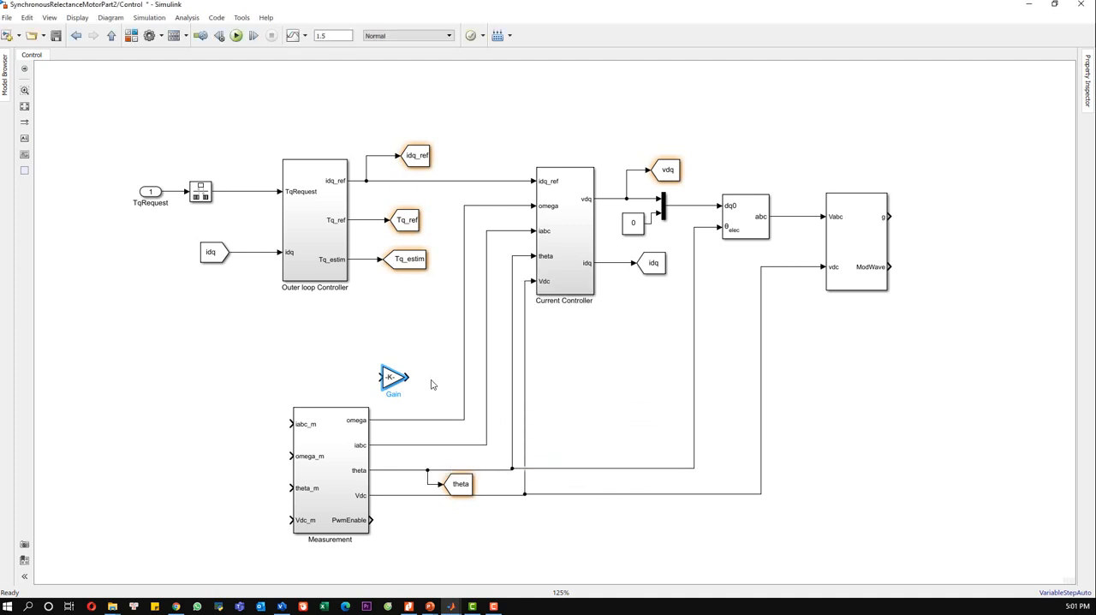
pyautogui.moveTo(405, 389); pyautogui.dragTo(425, 422)
pyautogui.click(421, 382)
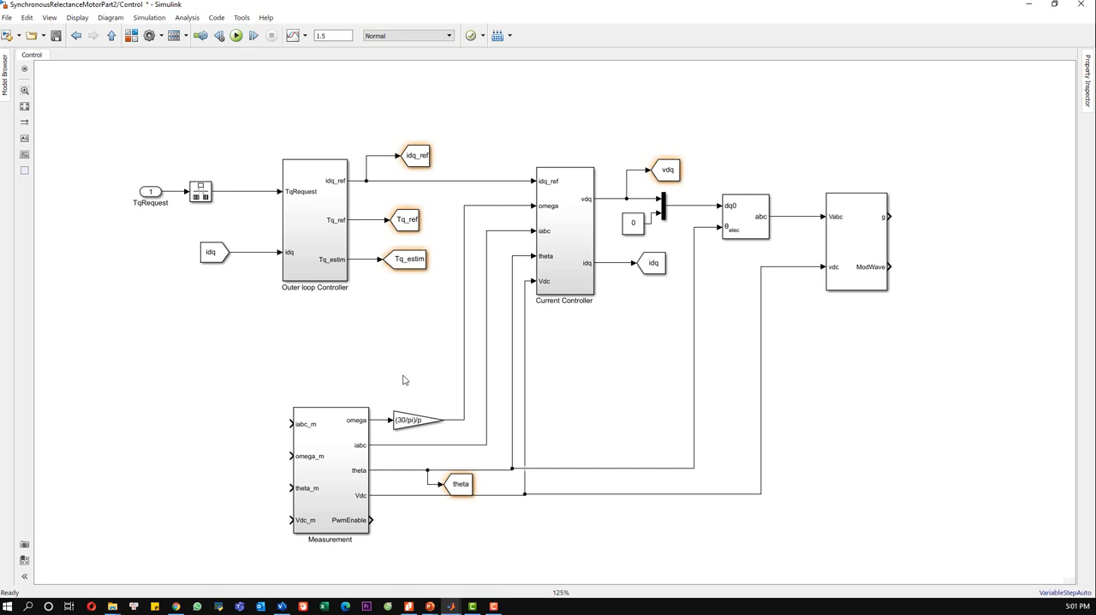
# Step: Delete the line from the Gain to the Current Controller and branch Measurement's omega signal directly to the controller's omega input, rerouting the line neatly
pyautogui.click(464, 368)
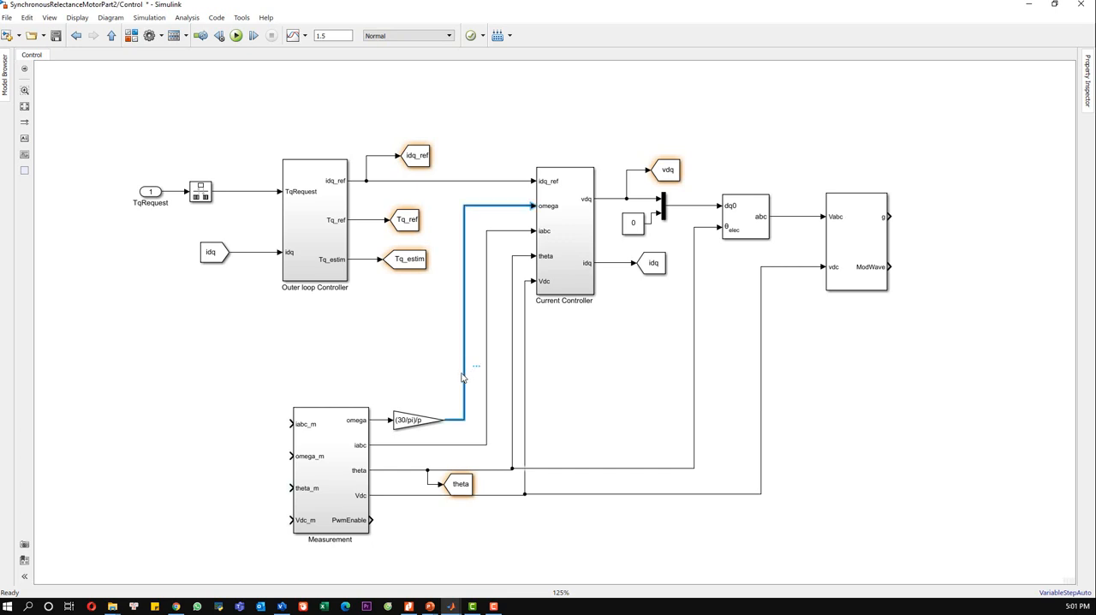
pyautogui.press('Delete')
pyautogui.moveTo(534, 204); pyautogui.dragTo(382, 419)
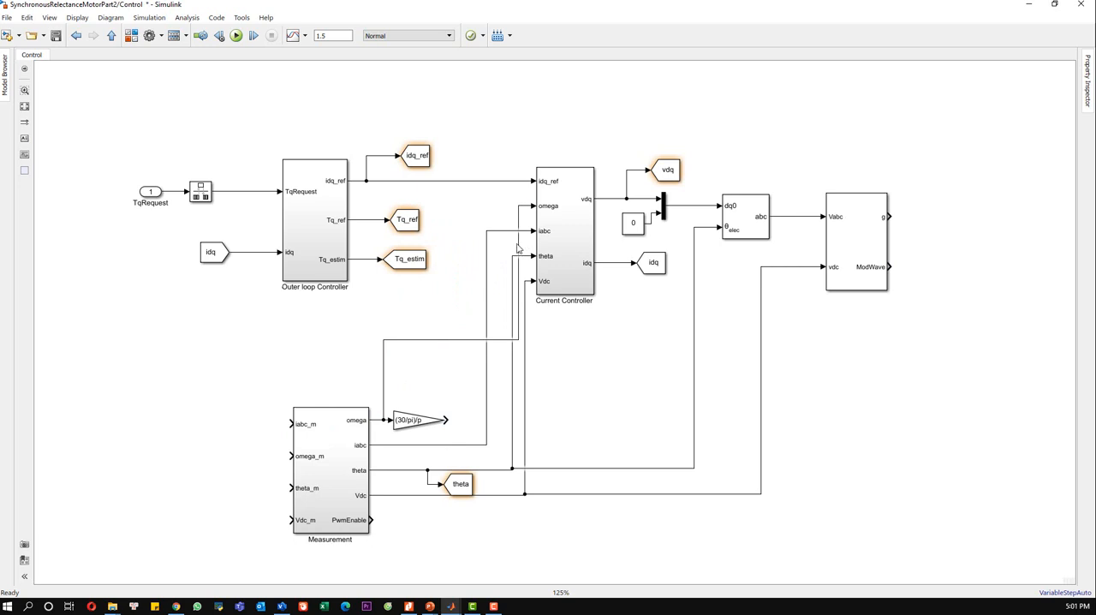
pyautogui.moveTo(518, 249); pyautogui.dragTo(455, 256)
# Step: Add a Goto block on the Gain's output and shift the iabc line clear of it
pyautogui.click(459, 418)
pyautogui.write('goto')
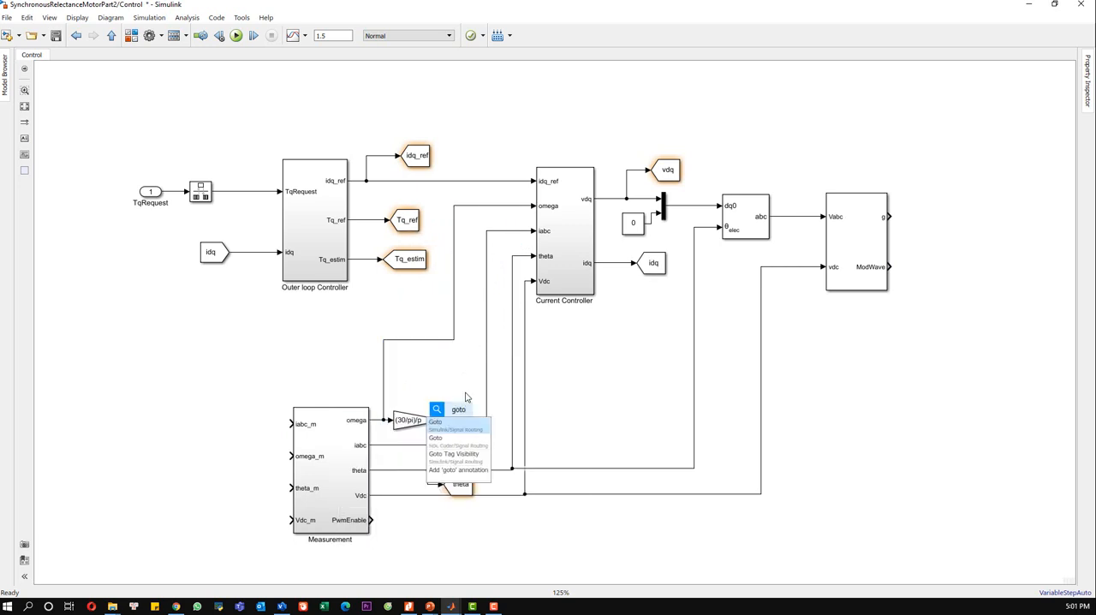
pyautogui.click(460, 438)
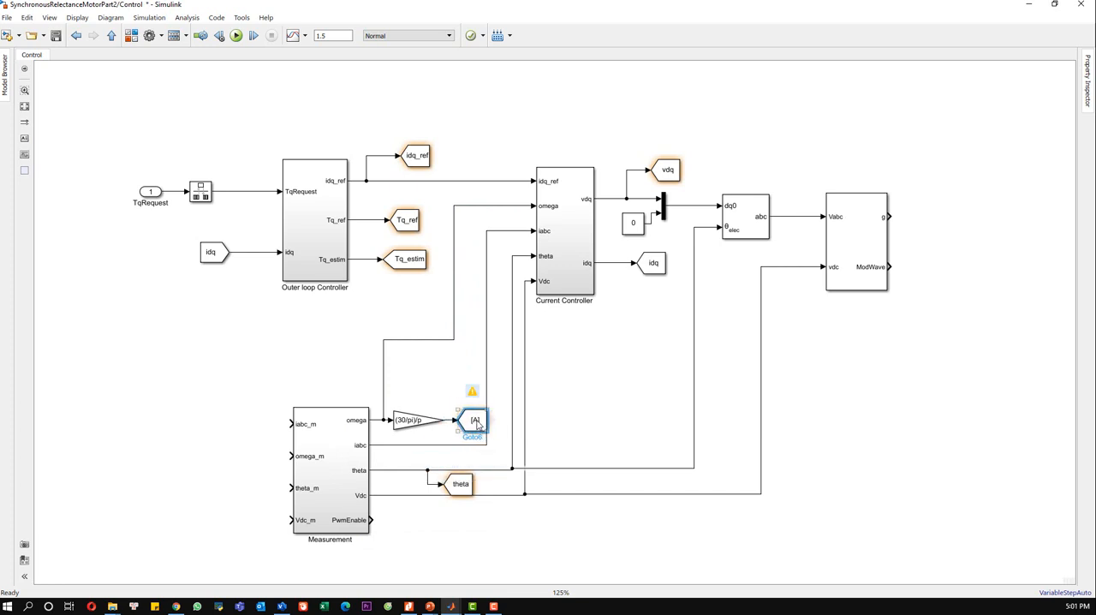
pyautogui.moveTo(486, 391); pyautogui.dragTo(495, 392)
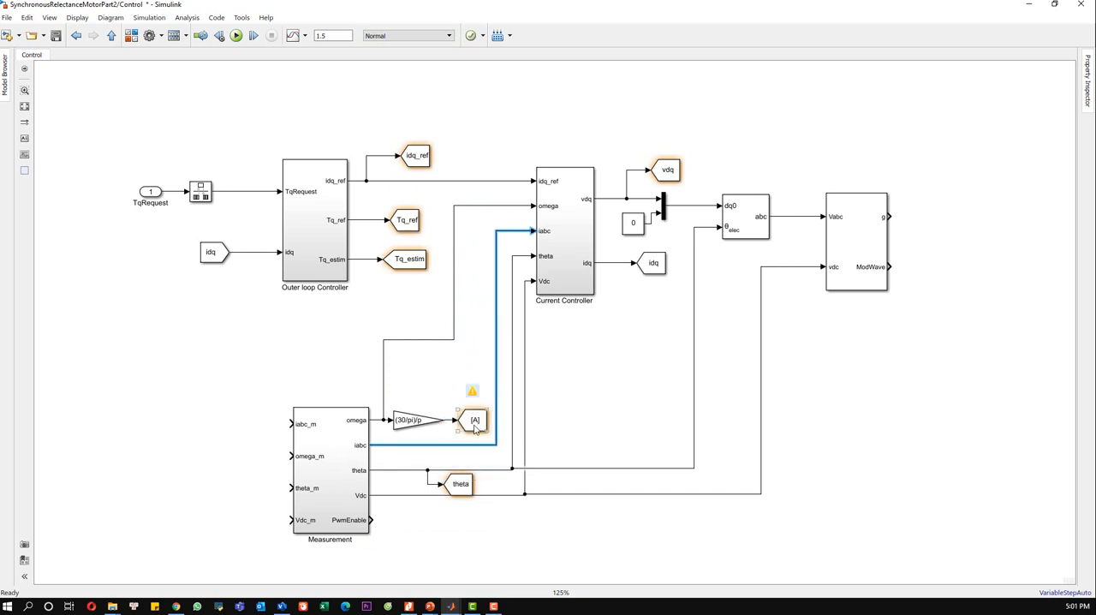
# Step: Set the new Goto block's tag to rpm with global visibility
pyautogui.click(474, 428)
pyautogui.doubleClick(475, 428)
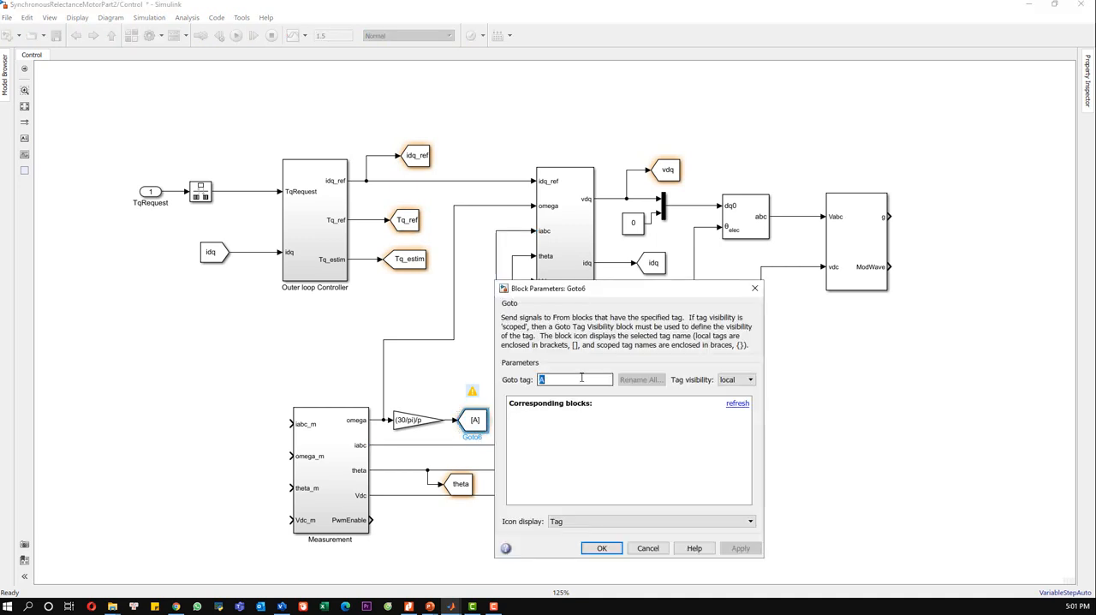
pyautogui.write('rpm')
pyautogui.click(736, 379)
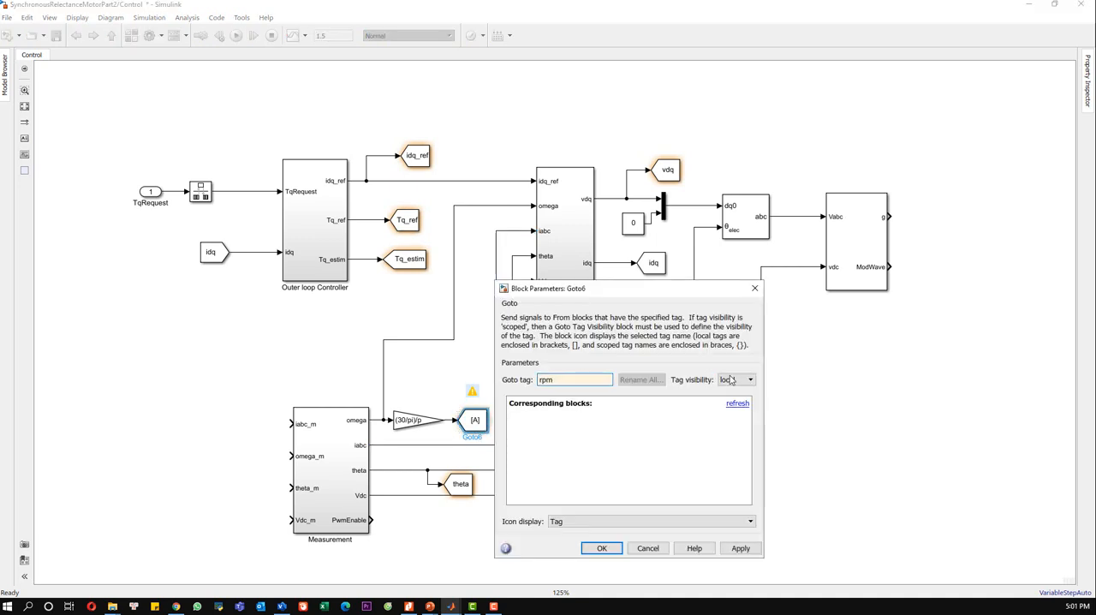
pyautogui.click(727, 392)
pyautogui.click(735, 546)
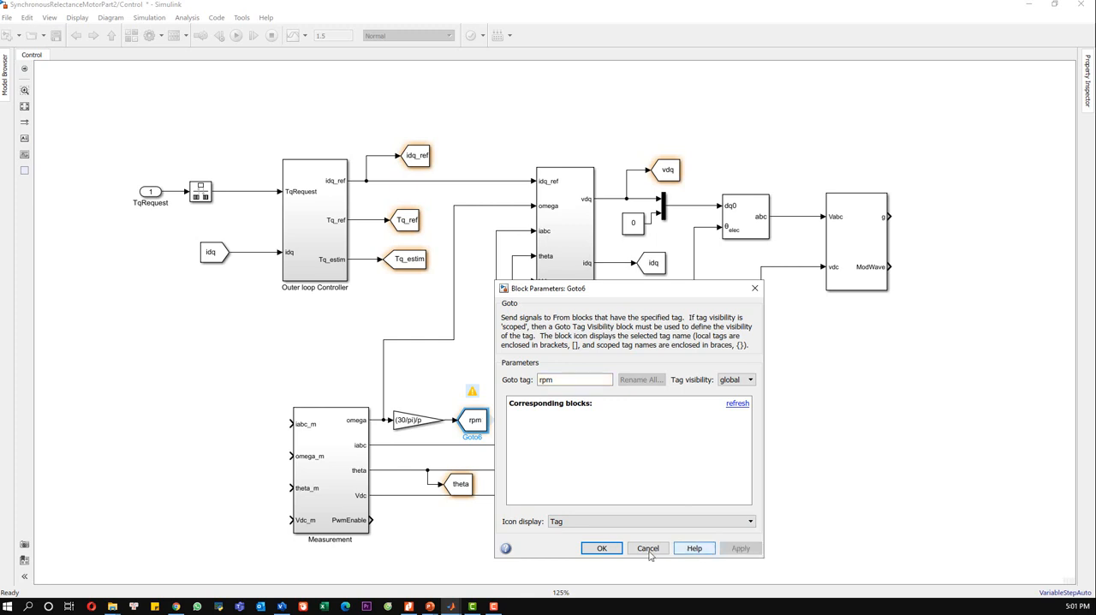
pyautogui.click(617, 549)
pyautogui.click(451, 387)
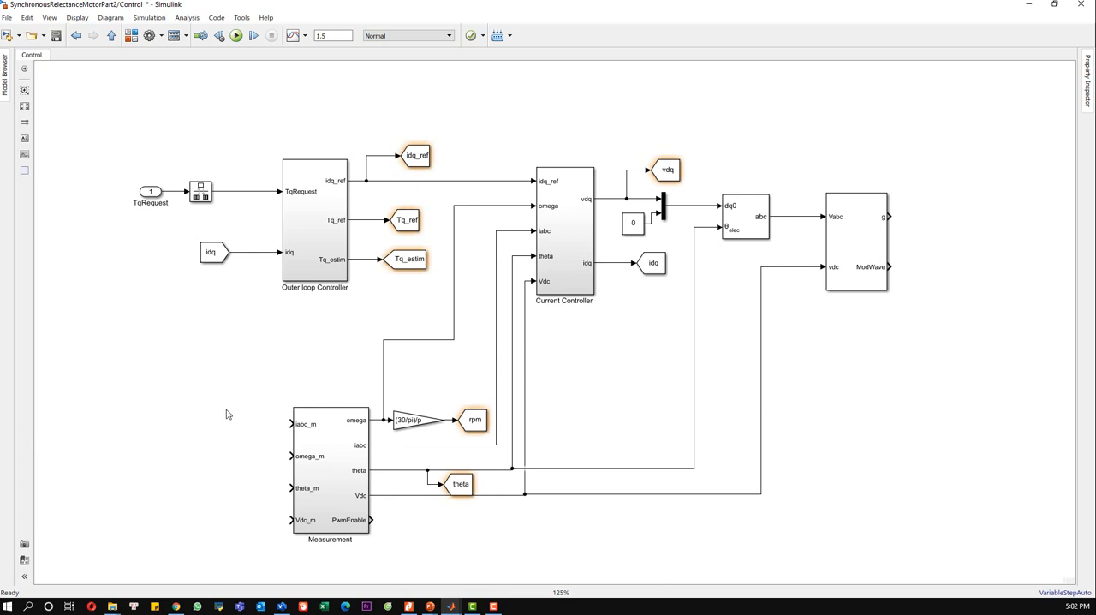
# Step: Add a From block with tag I_ABC and connect it to Measurement's iabc_m input
pyautogui.doubleClick(225, 412)
pyautogui.write('From')
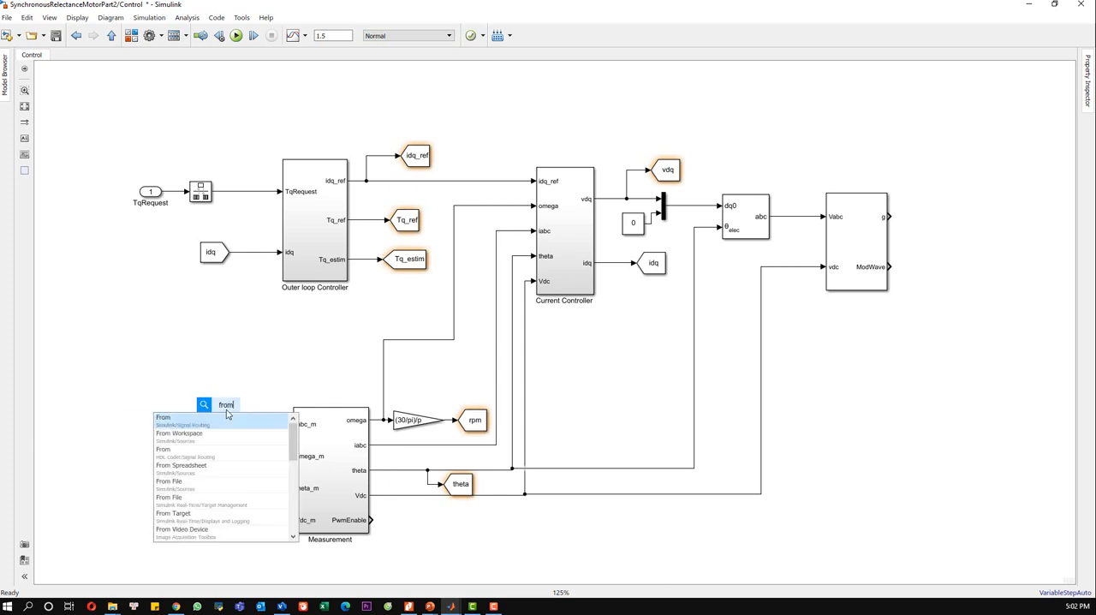
pyautogui.press('Return')
pyautogui.moveTo(223, 411); pyautogui.dragTo(212, 424)
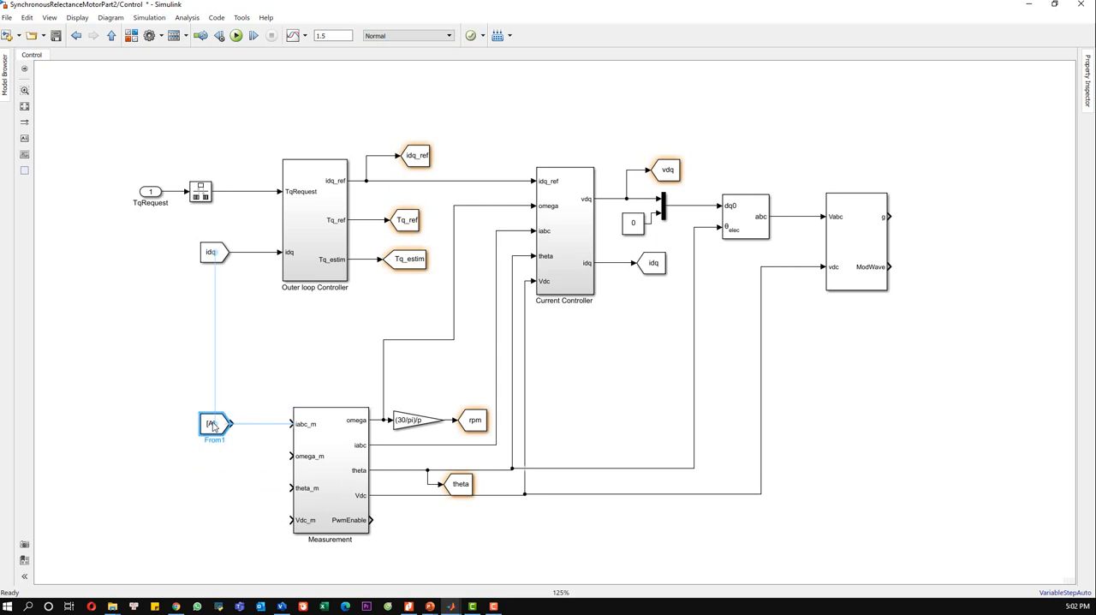
pyautogui.doubleClick(212, 423)
pyautogui.doubleClick(302, 436)
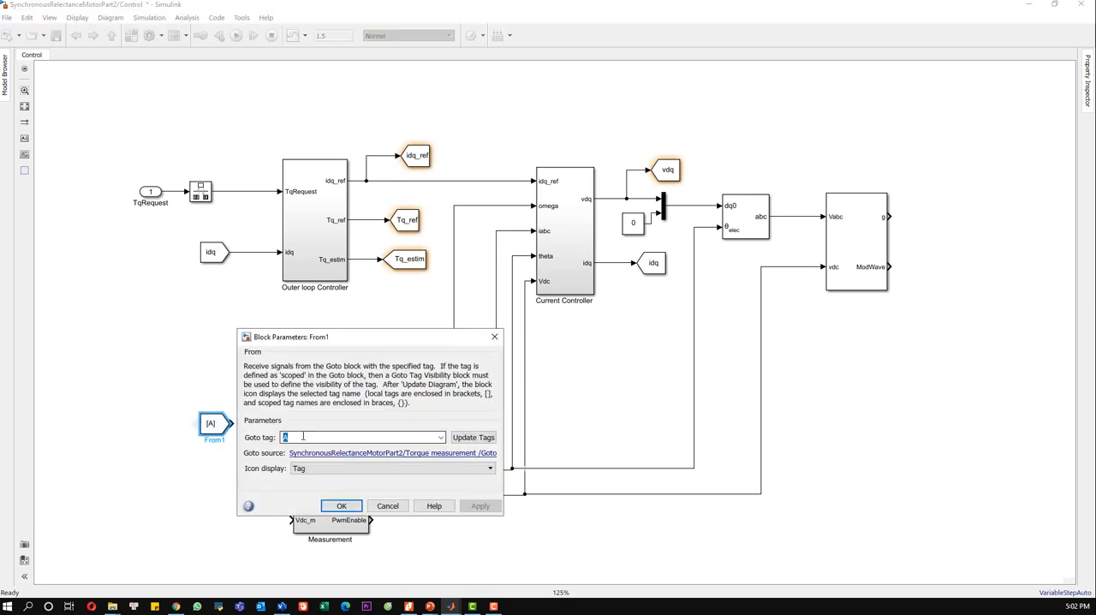
pyautogui.write('I_ABC')
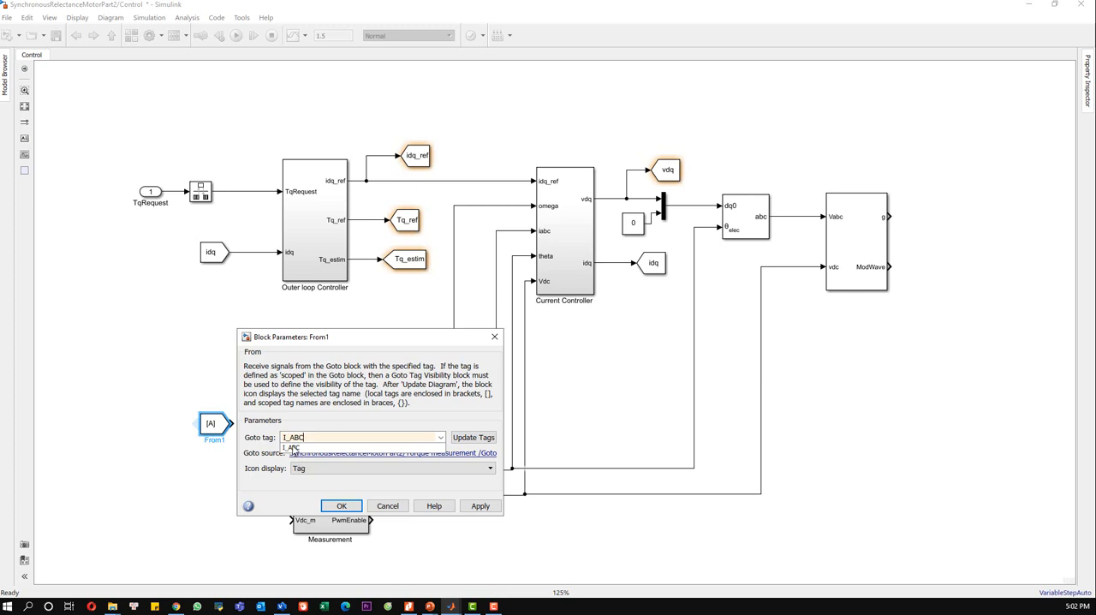
pyautogui.click(294, 447)
pyautogui.click(478, 506)
pyautogui.click(339, 514)
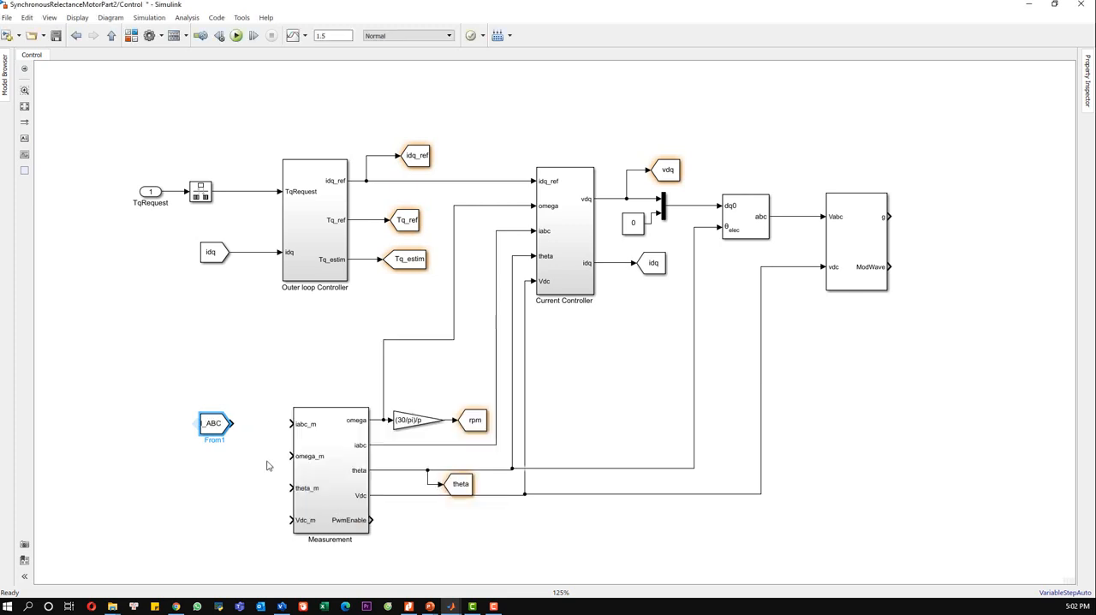
pyautogui.moveTo(231, 423); pyautogui.dragTo(289, 423)
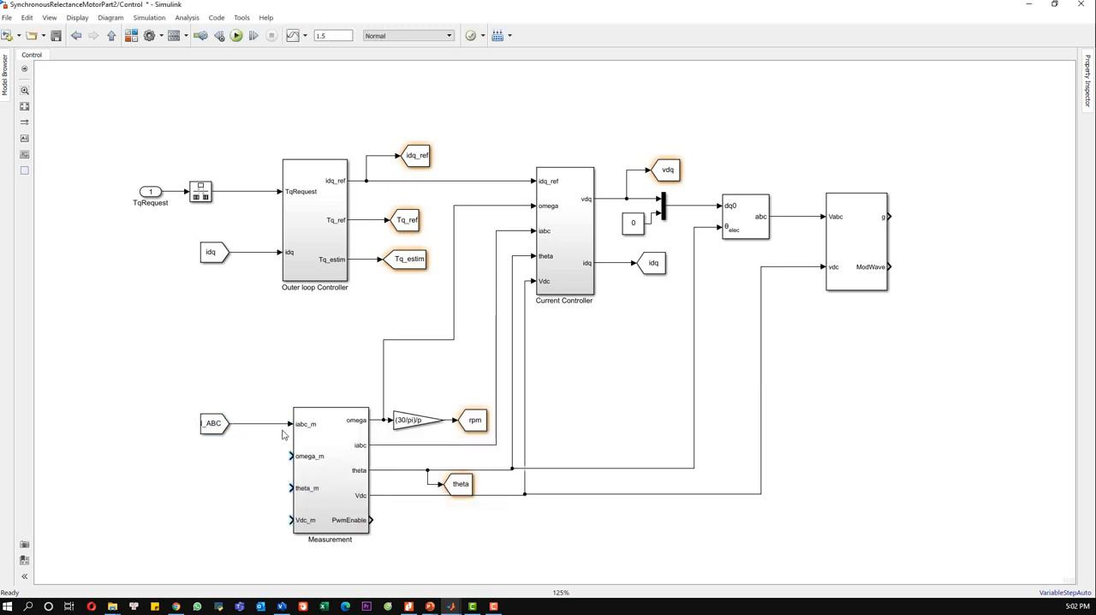
# Step: Add a From block with tag W connected to Measurement's omega_m input
pyautogui.doubleClick(236, 458)
pyautogui.write('FROM')
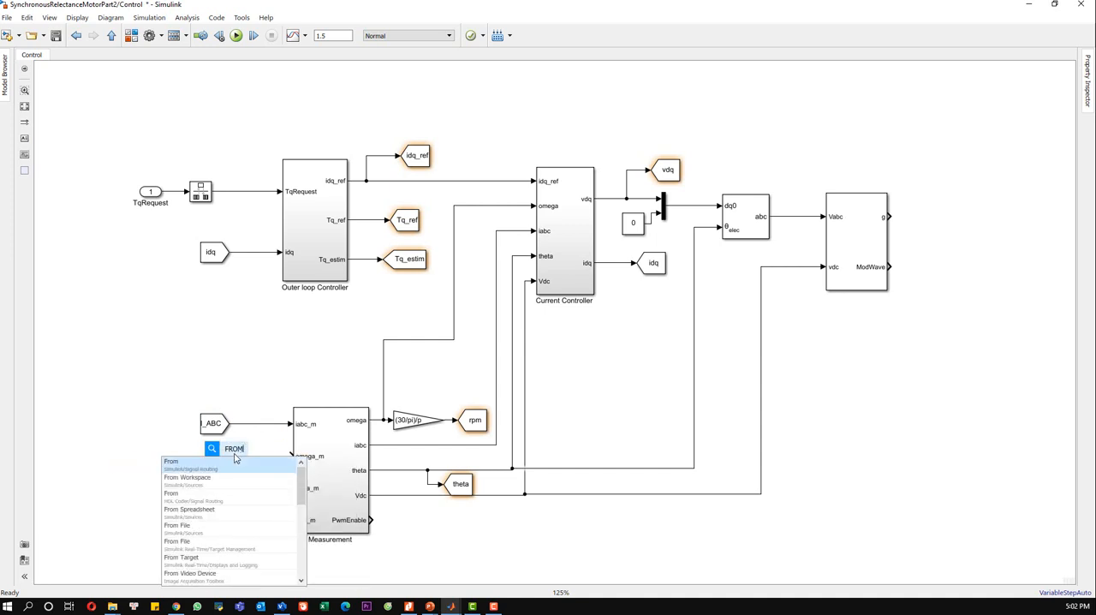
pyautogui.click(242, 467)
pyautogui.click(228, 455)
pyautogui.doubleClick(217, 458)
pyautogui.doubleClick(297, 469)
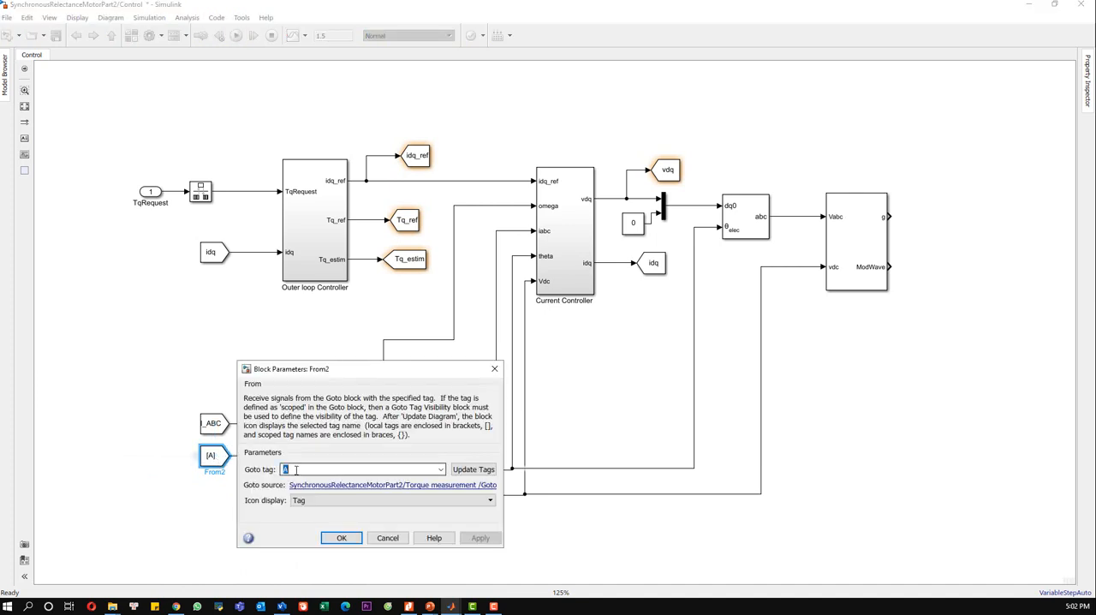
pyautogui.write('W')
pyautogui.click(480, 538)
pyautogui.click(345, 539)
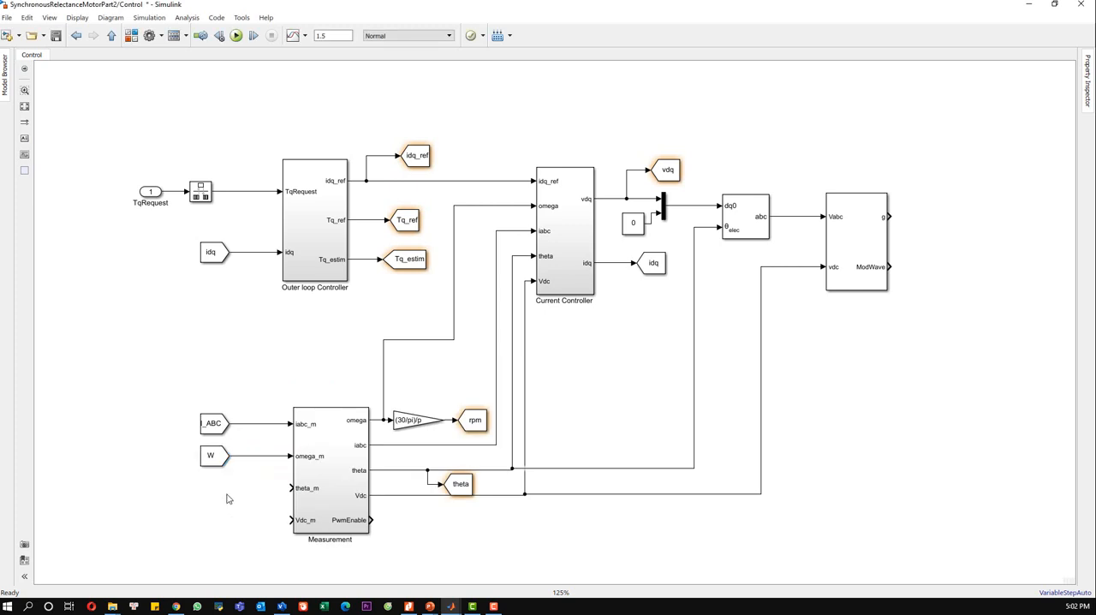
# Step: Add a From block with tag A connected to Measurement's theta_m input
pyautogui.doubleClick(228, 498)
pyautogui.write('FROM')
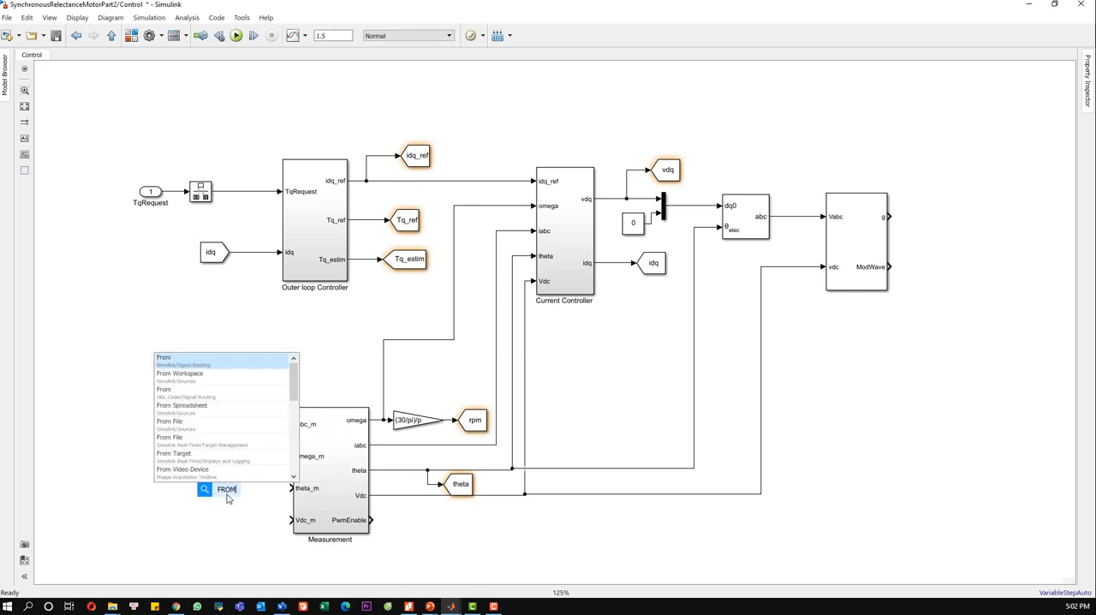
pyautogui.click(216, 366)
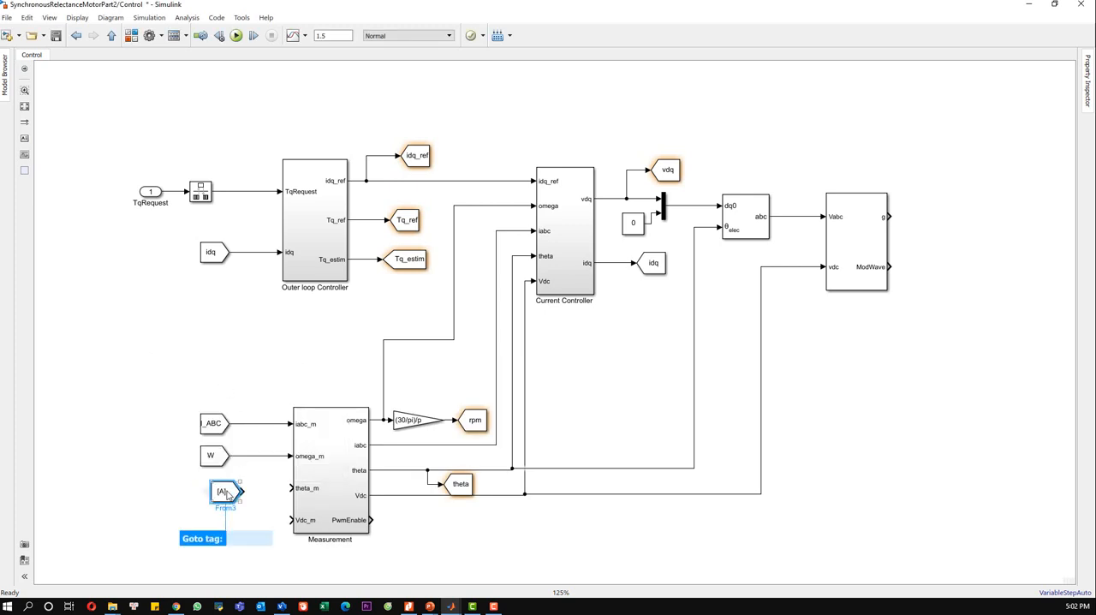
pyautogui.moveTo(231, 488); pyautogui.dragTo(291, 487)
pyautogui.doubleClick(211, 488)
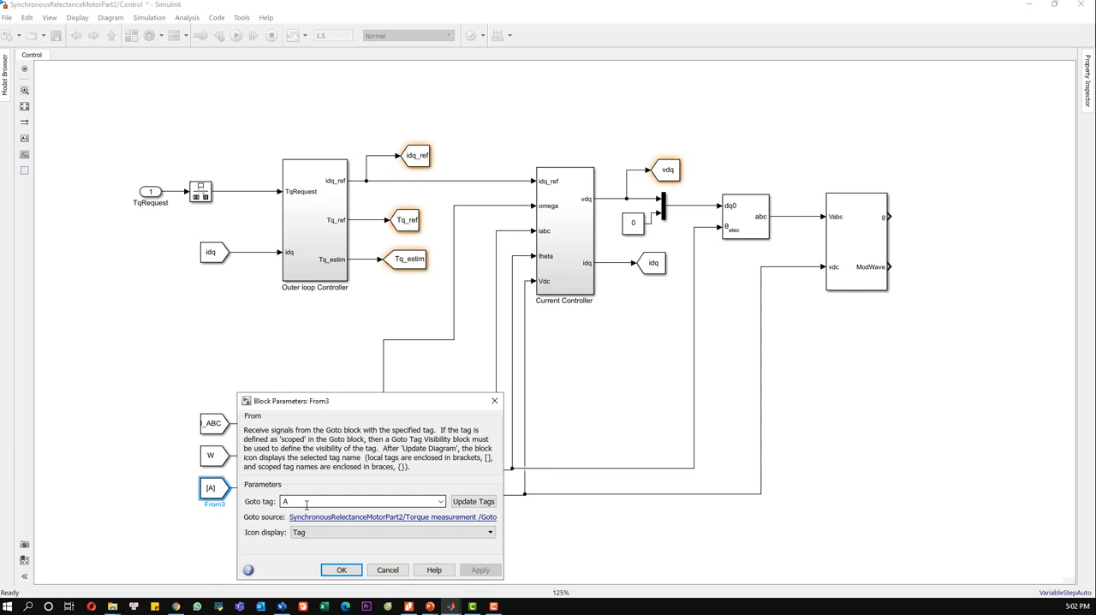
pyautogui.write('a')
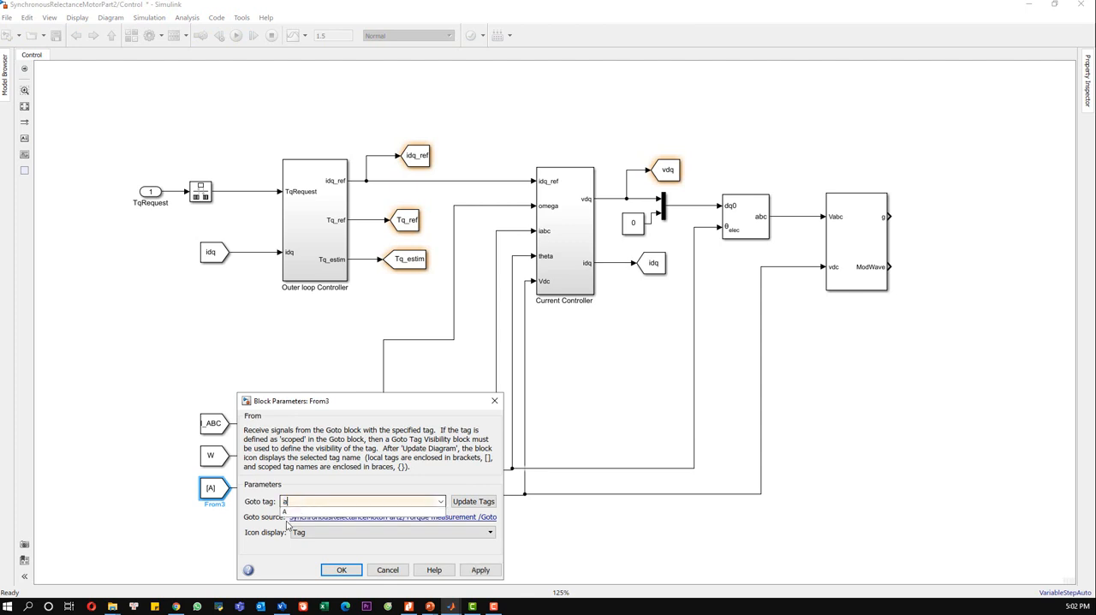
pyautogui.click(291, 512)
pyautogui.click(470, 570)
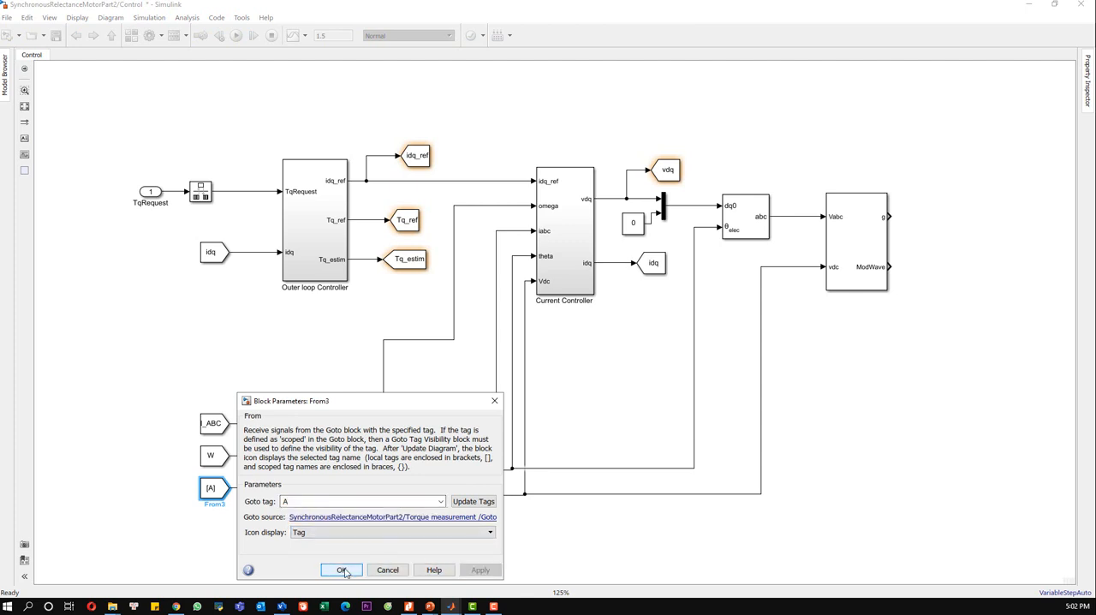
pyautogui.click(342, 570)
# Step: Add a From block with tag Vdc connected to Measurement's Vdc_m input and save the model
pyautogui.click(238, 523)
pyautogui.write('from')
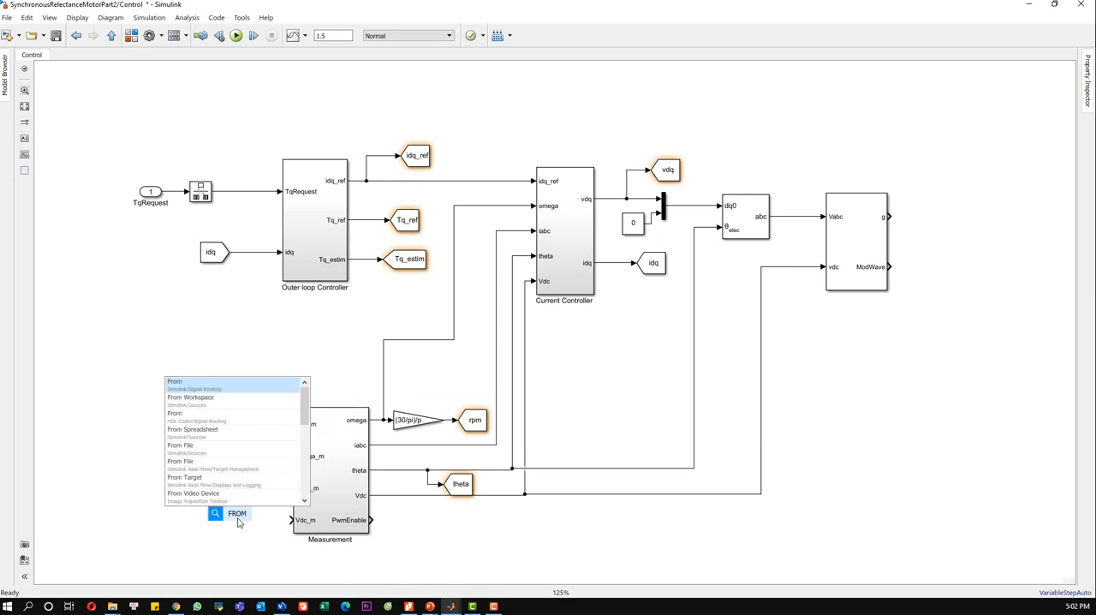
pyautogui.click(253, 389)
pyautogui.moveTo(236, 521); pyautogui.dragTo(289, 519)
pyautogui.doubleClick(212, 520)
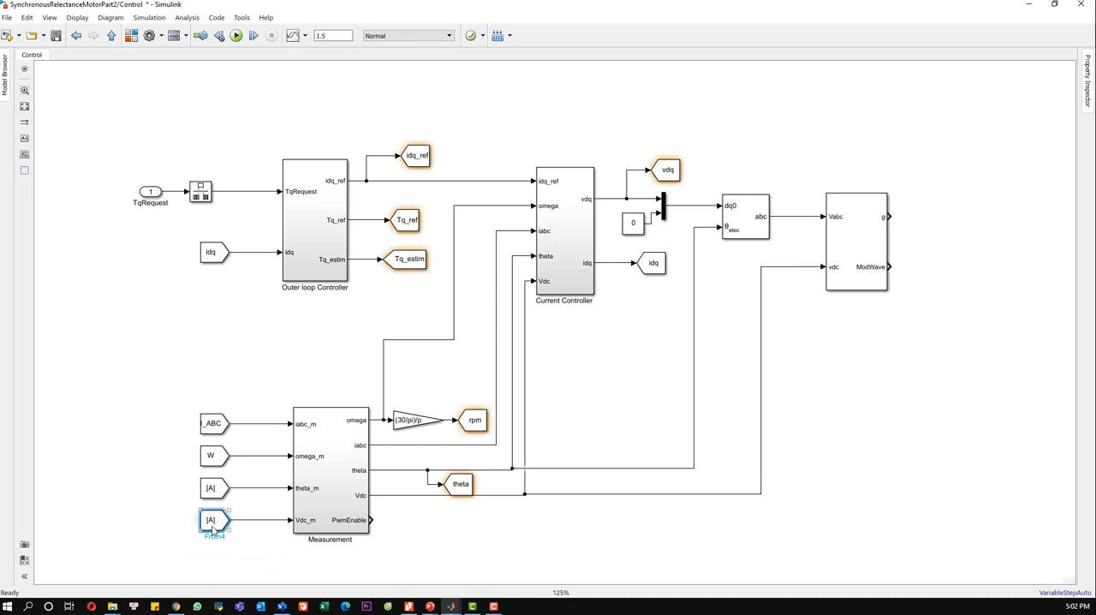
pyautogui.write('v')
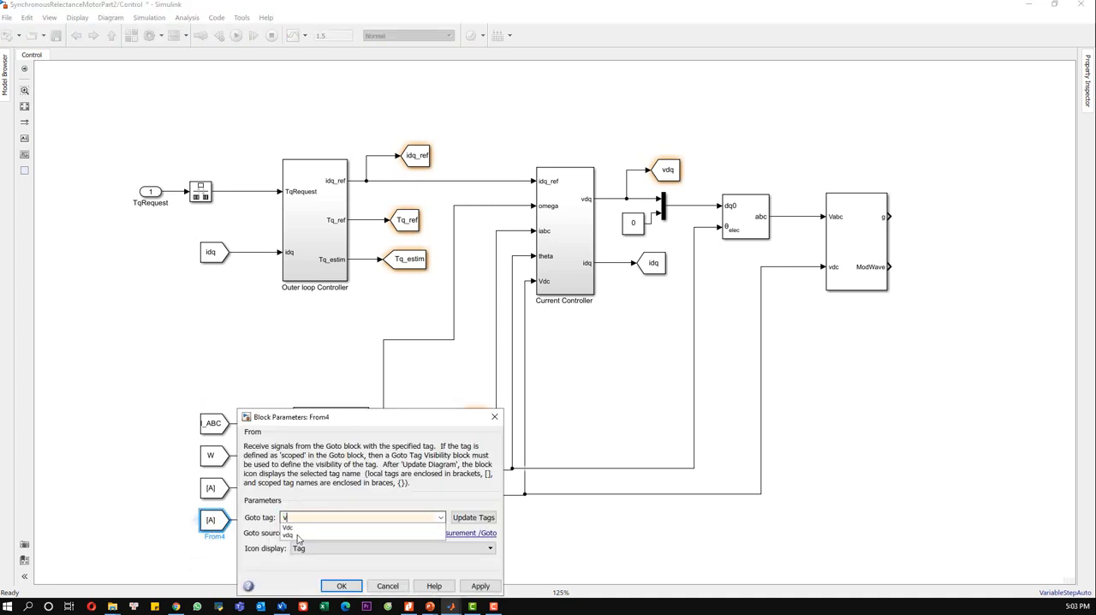
pyautogui.click(291, 526)
pyautogui.click(477, 585)
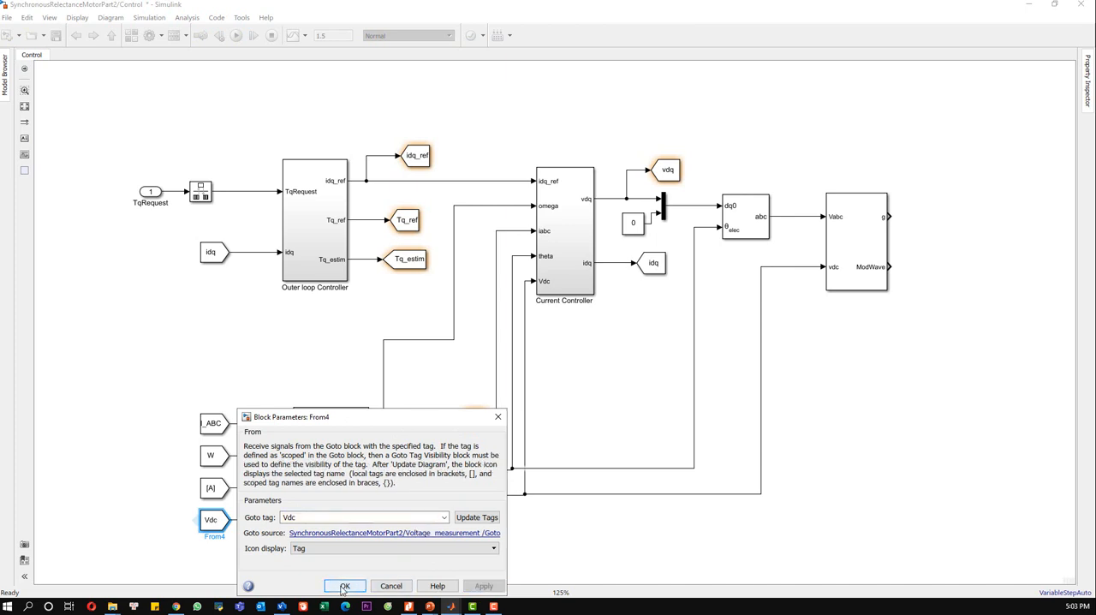
pyautogui.click(342, 586)
pyautogui.click(288, 581)
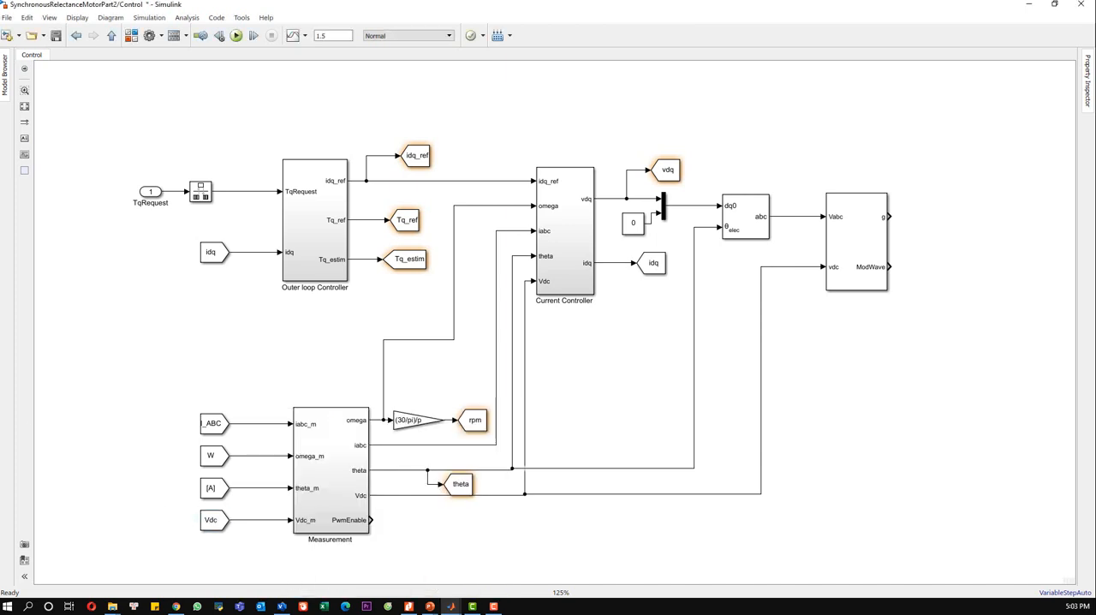
pyautogui.hotkey('ctrl', 's')
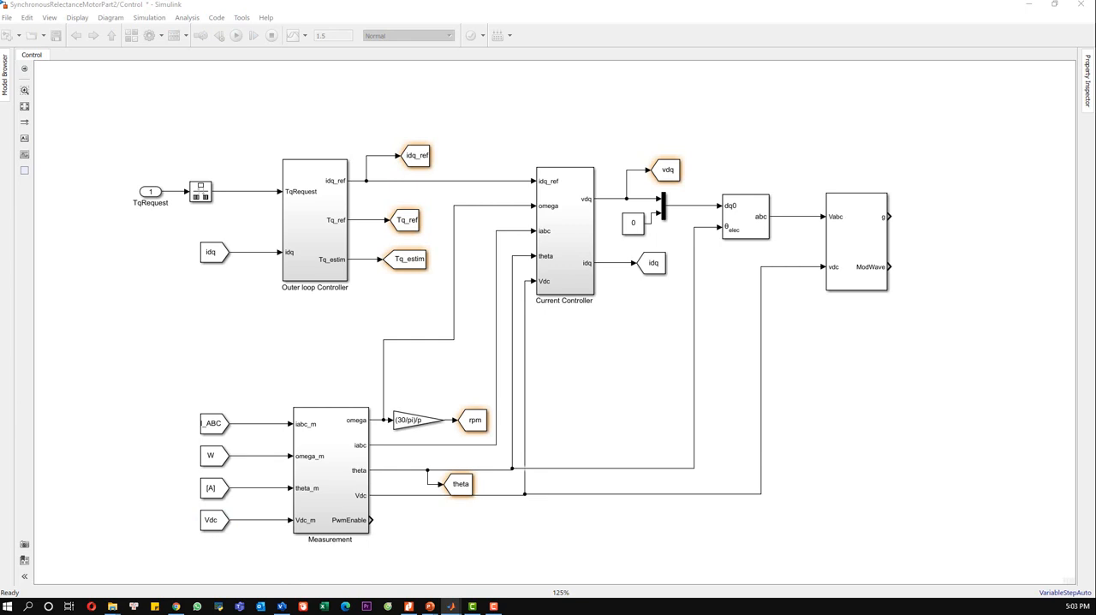
# Step: Copy the TqRequest Rate Transition block and insert copies into the I_ABC and W lines feeding Measurement
pyautogui.click(208, 196)
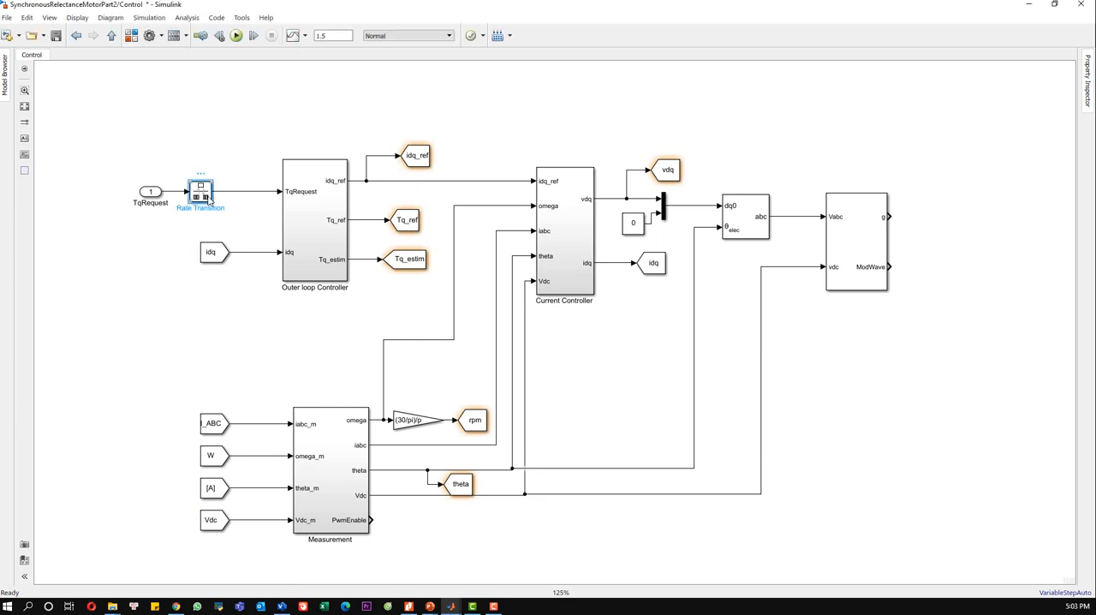
pyautogui.click(250, 327)
pyautogui.hotkey('ctrl', 'v')
pyautogui.moveTo(257, 333); pyautogui.dragTo(260, 428)
pyautogui.click(261, 373)
pyautogui.hotkey('ctrl', 'v')
pyautogui.moveTo(258, 374); pyautogui.dragTo(261, 454)
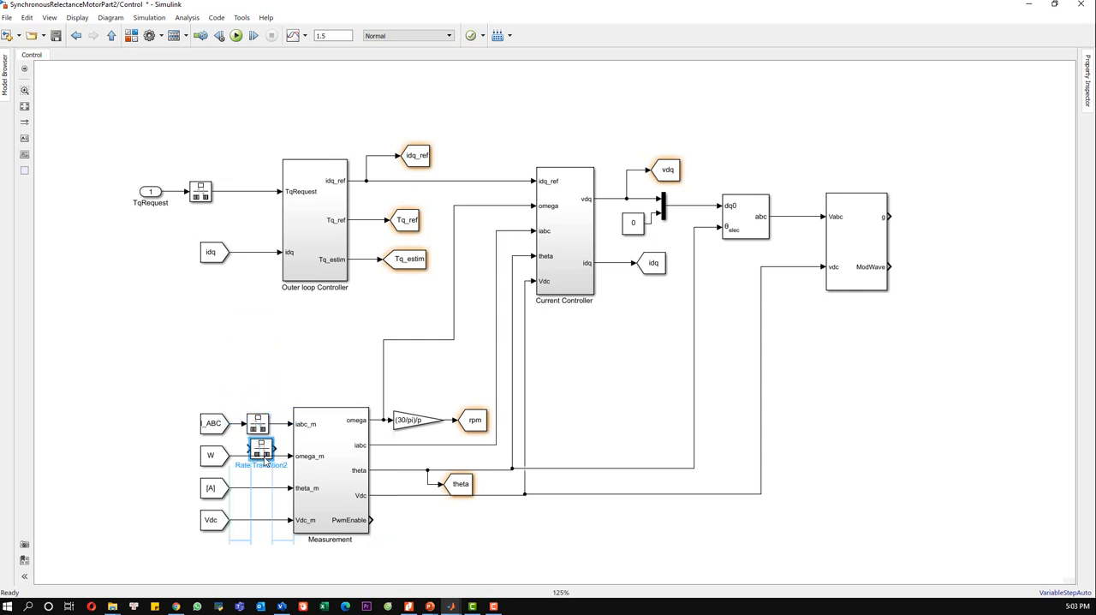
# Step: Insert two more Rate Transition copies into the A and Vdc lines feeding Measurement's theta_m and Vdc_m inputs
pyautogui.click(266, 342)
pyautogui.hotkey('ctrl', 'v')
pyautogui.moveTo(274, 352); pyautogui.dragTo(258, 490)
pyautogui.click(274, 350)
pyautogui.hotkey('ctrl', 'v')
pyautogui.moveTo(290, 355); pyautogui.dragTo(270, 531)
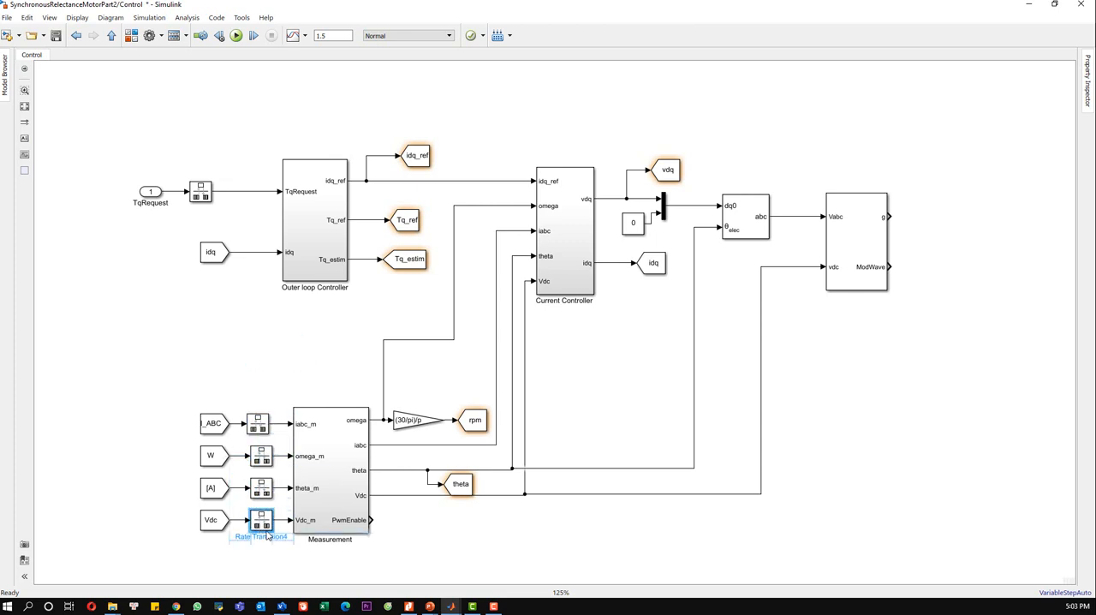
pyautogui.click(420, 525)
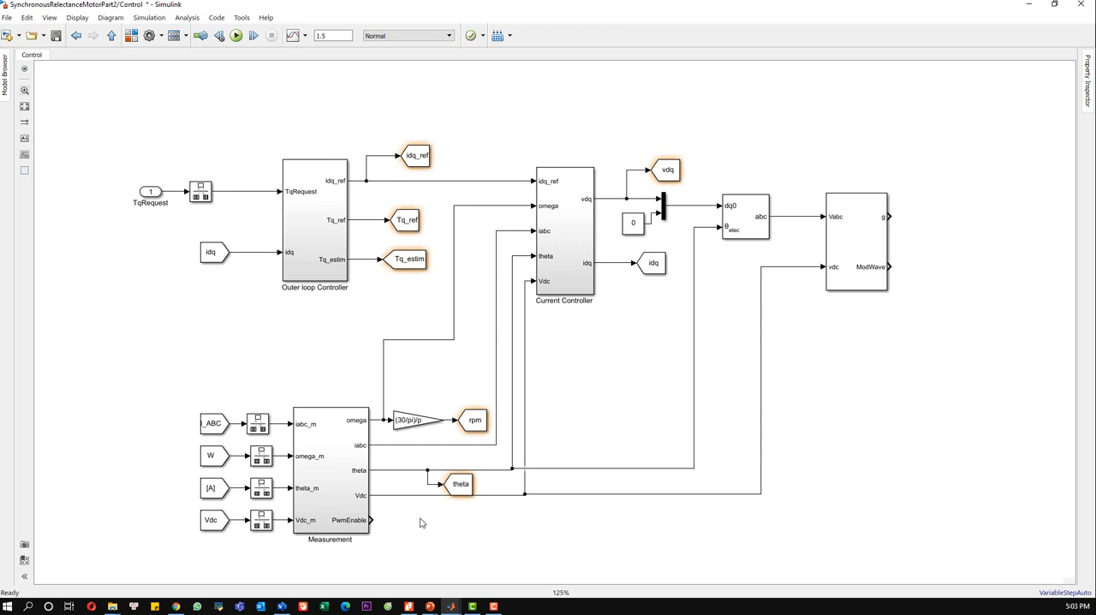
# Step: Reroute the omega line closer to the Current Controller and tidy the rpm Gain and Goto blocks clear of the signal lines
pyautogui.moveTo(453, 304); pyautogui.dragTo(481, 309)
pyautogui.click(406, 385)
pyautogui.click(426, 422)
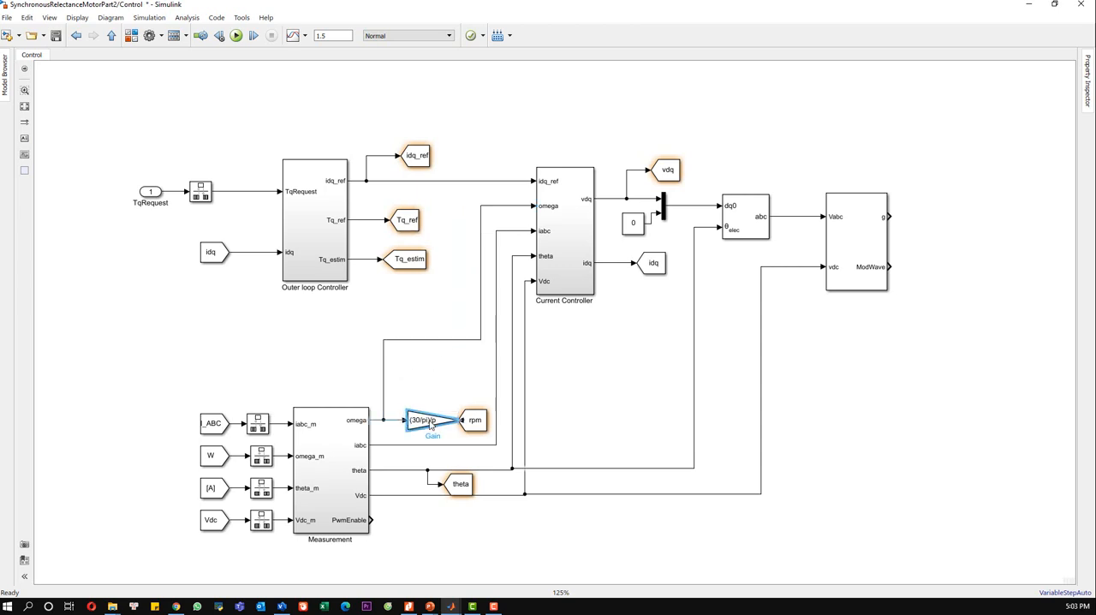
pyautogui.moveTo(428, 424); pyautogui.dragTo(423, 424)
pyautogui.click(457, 400)
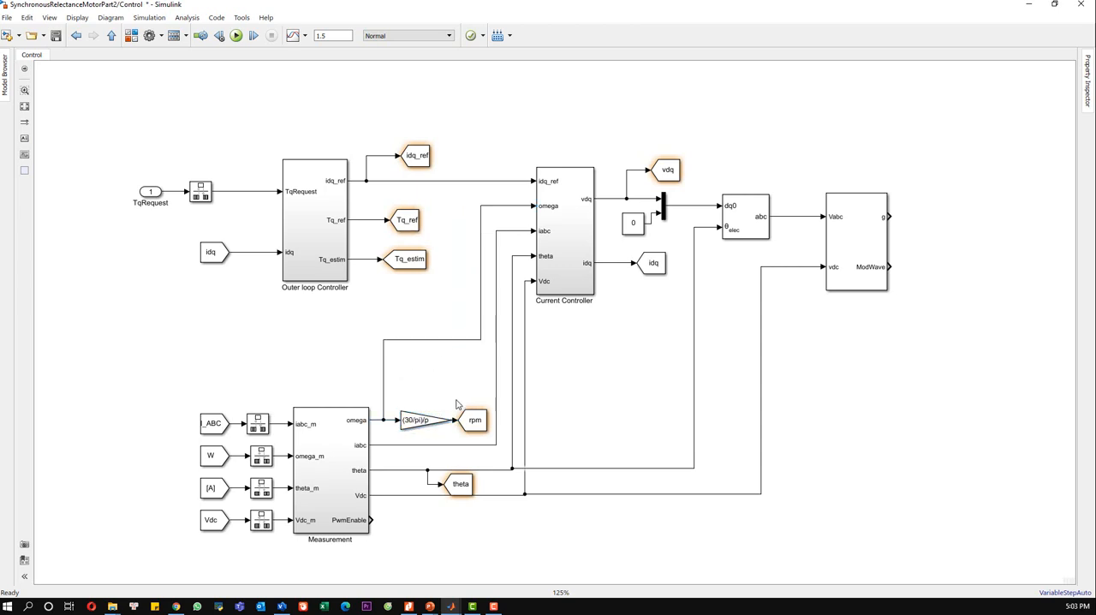
pyautogui.click(470, 421)
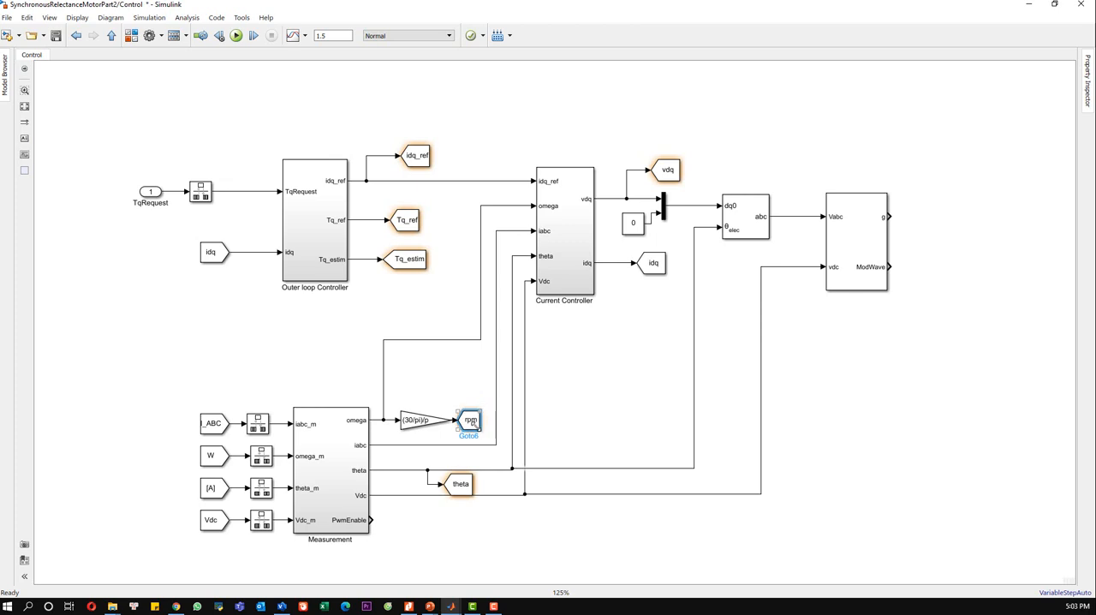
pyautogui.click(432, 423)
pyautogui.click(435, 386)
# Step: Add a Goto block just below the theta Goto block
pyautogui.click(433, 506)
pyautogui.write('GOTO')
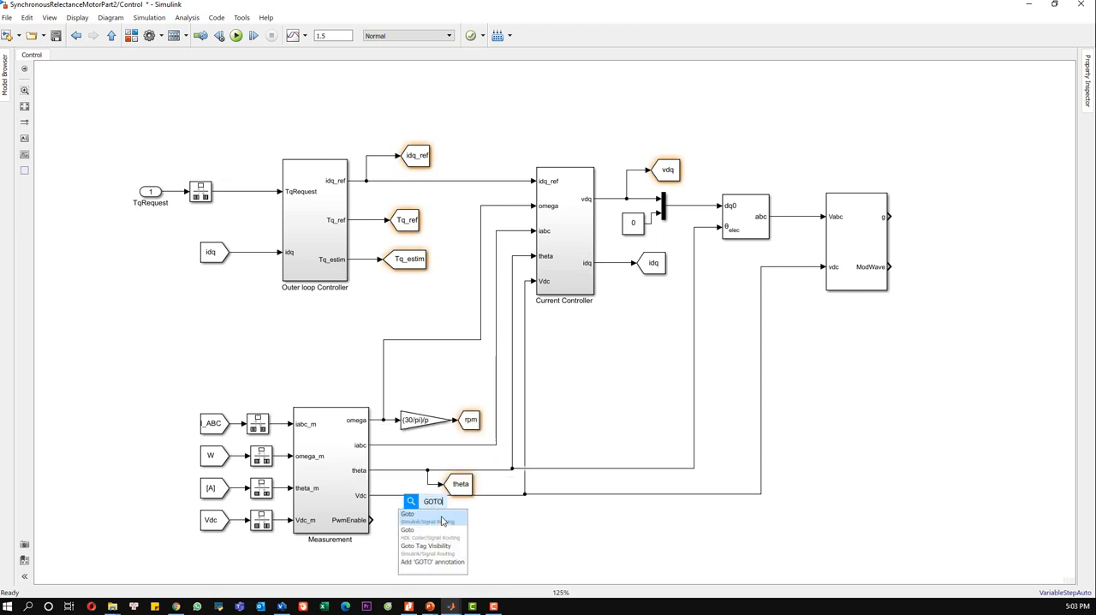
pyautogui.click(440, 513)
pyautogui.moveTo(435, 515); pyautogui.dragTo(473, 512)
# Step: Make the theta Goto block flatter and the rpm Goto block smaller so they fit between the signal lines
pyautogui.click(462, 485)
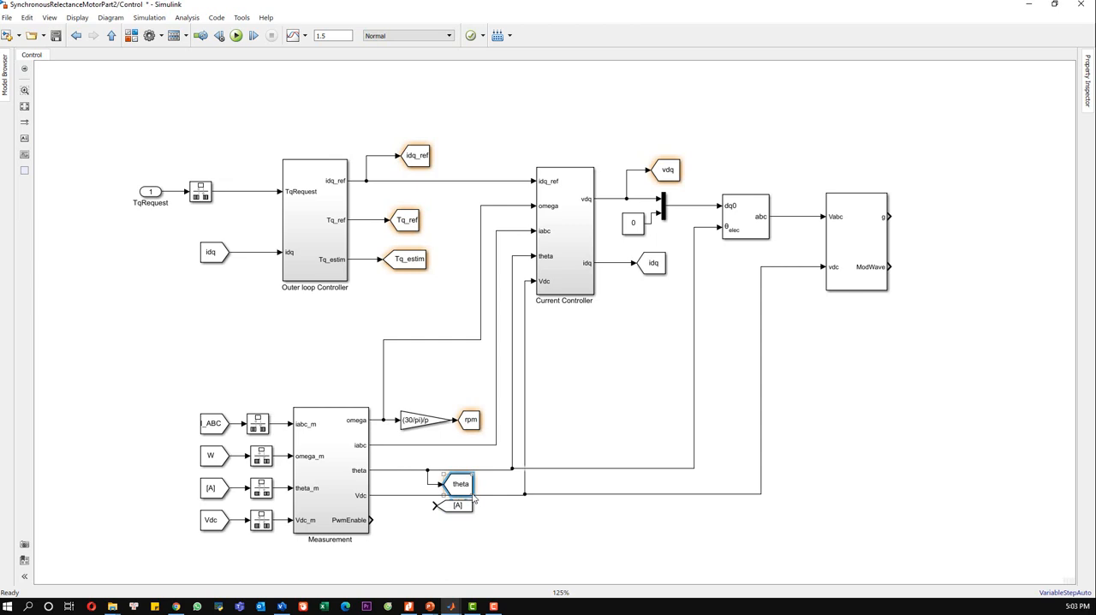
pyautogui.moveTo(472, 473)
pyautogui.mouseDown()
pyautogui.moveTo(466, 480)
pyautogui.moveTo(481, 477)
pyautogui.mouseUp()
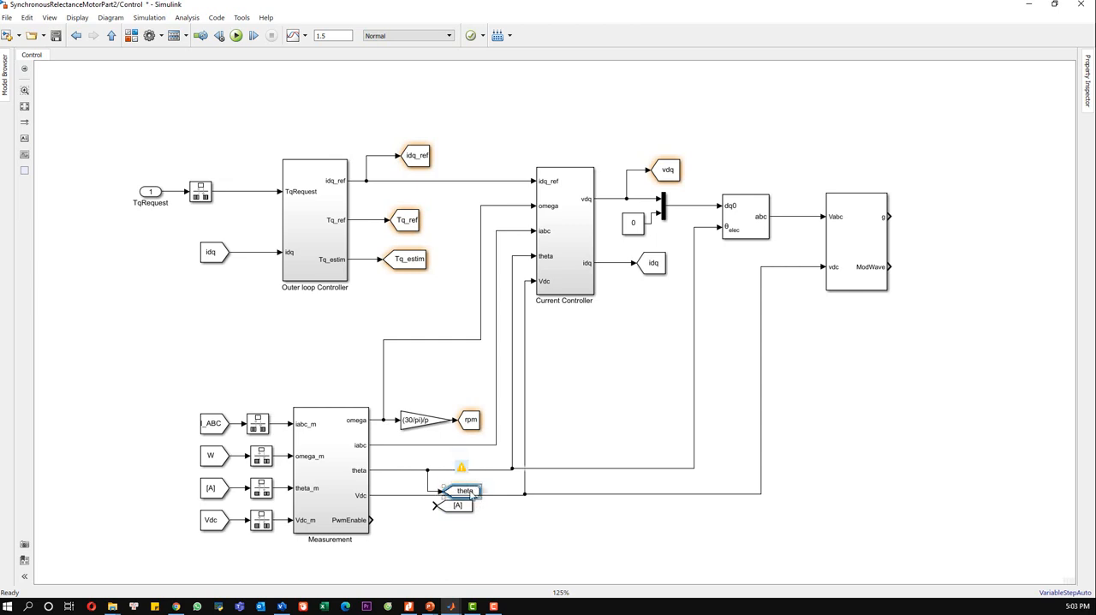
pyautogui.click(457, 451)
pyautogui.click(472, 424)
pyautogui.moveTo(479, 430); pyautogui.dragTo(476, 423)
pyautogui.click(460, 486)
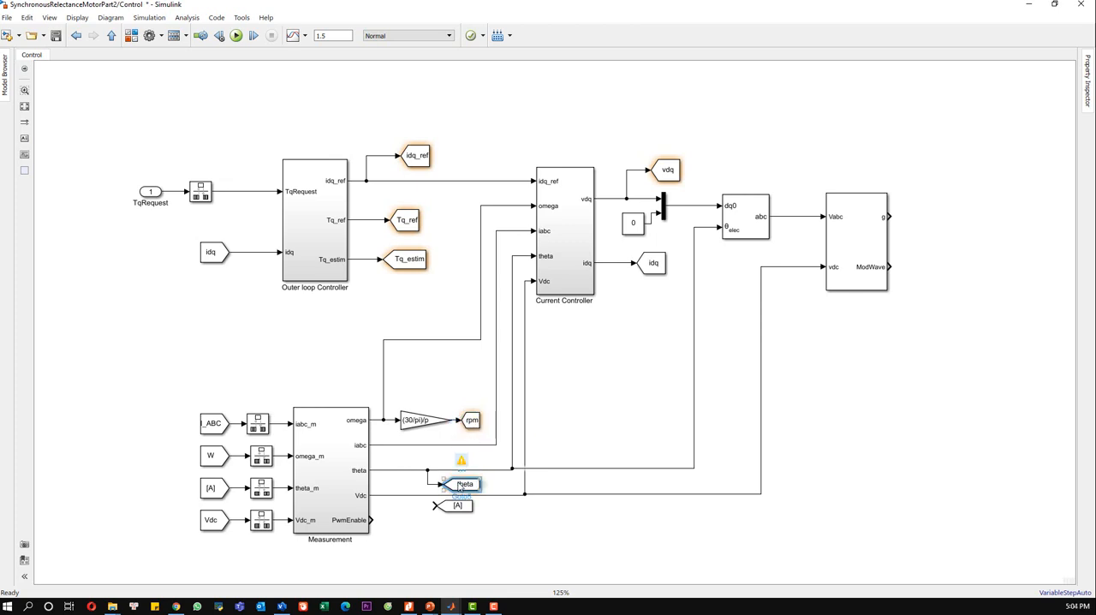
# Step: Branch Measurement's Vdc line to the new Goto block and set its tag to Vdc_sw with global visibility
pyautogui.click(486, 529)
pyautogui.moveTo(459, 508); pyautogui.dragTo(428, 495)
pyautogui.doubleClick(463, 510)
pyautogui.doubleClick(556, 417)
pyautogui.write('v')
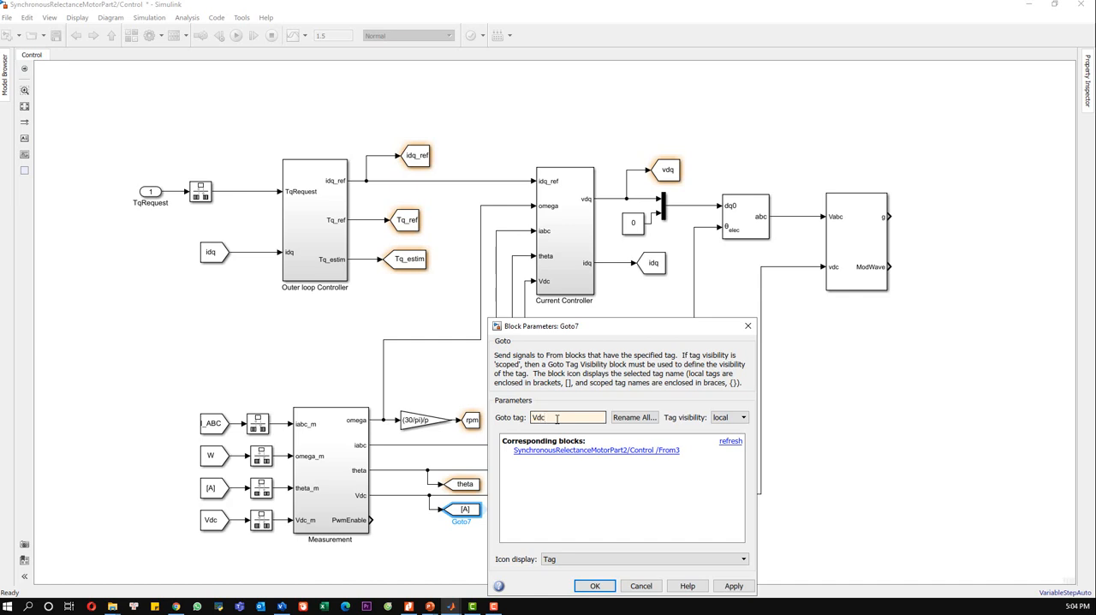
pyautogui.write('dc_sw')
pyautogui.click(725, 419)
pyautogui.click(726, 447)
pyautogui.click(595, 588)
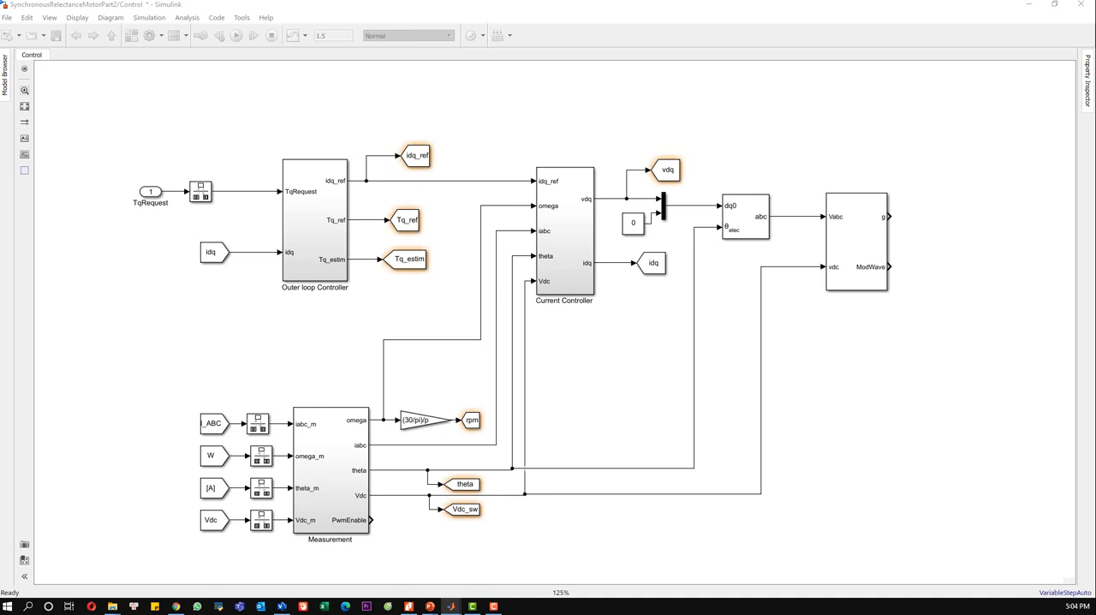
# Step: Add a Rate Transition block with default parameters and connect it to Measurement's PwmEnable output
pyautogui.doubleClick(570, 528)
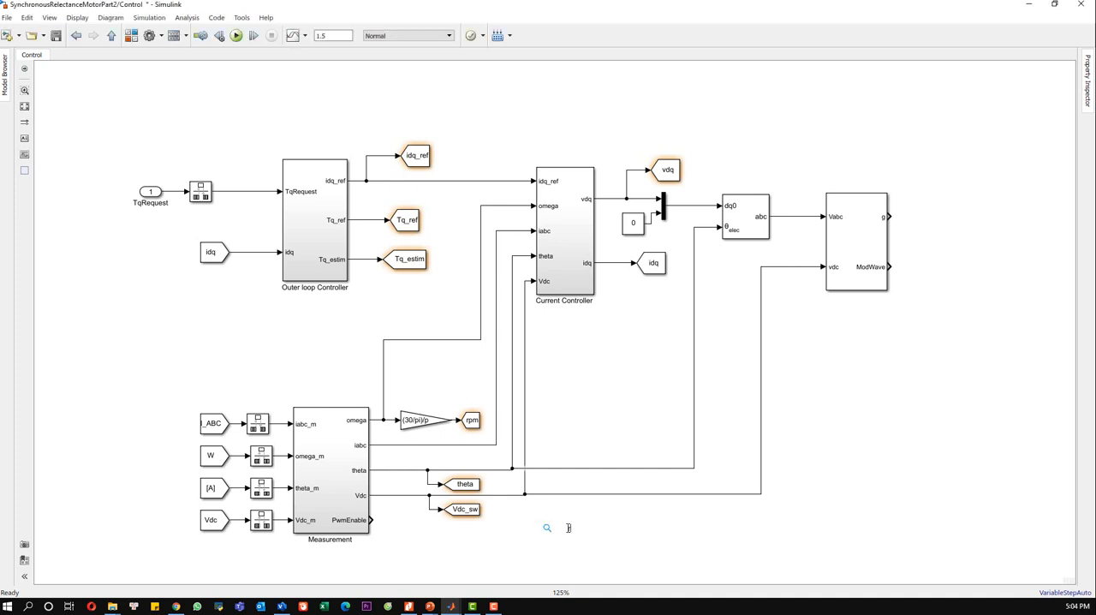
pyautogui.write('rate')
pyautogui.press('Return')
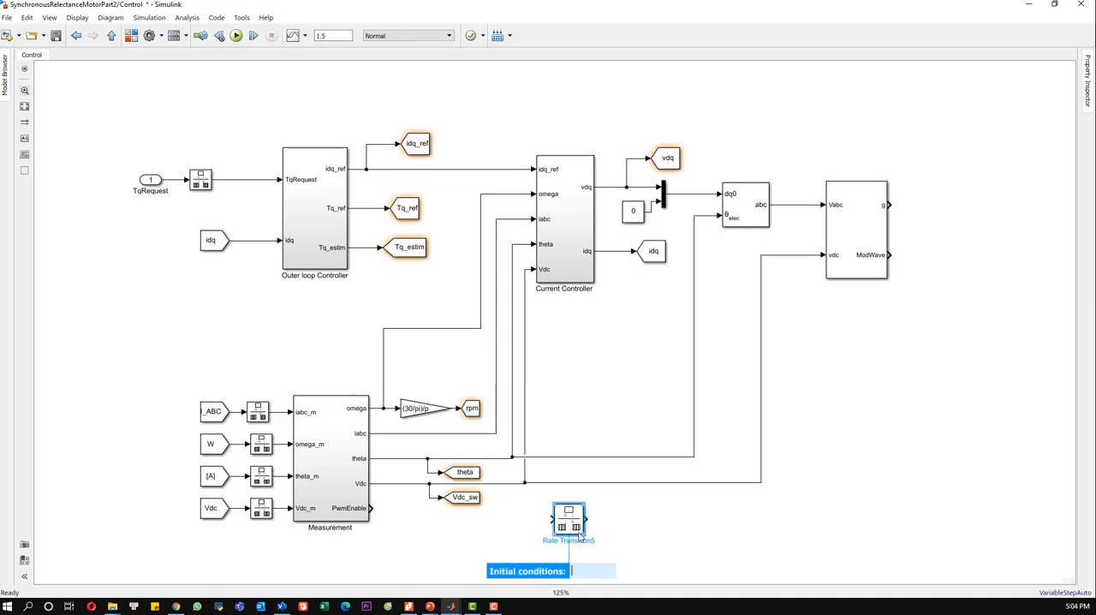
pyautogui.doubleClick(560, 513)
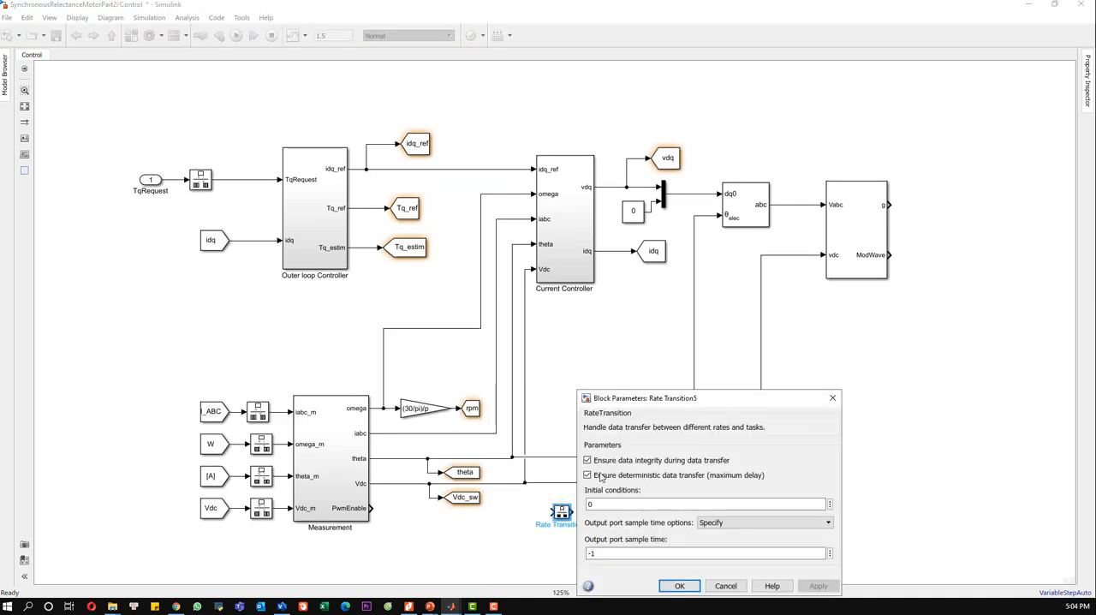
pyautogui.click(831, 398)
pyautogui.moveTo(551, 511); pyautogui.dragTo(371, 507)
pyautogui.click(560, 511)
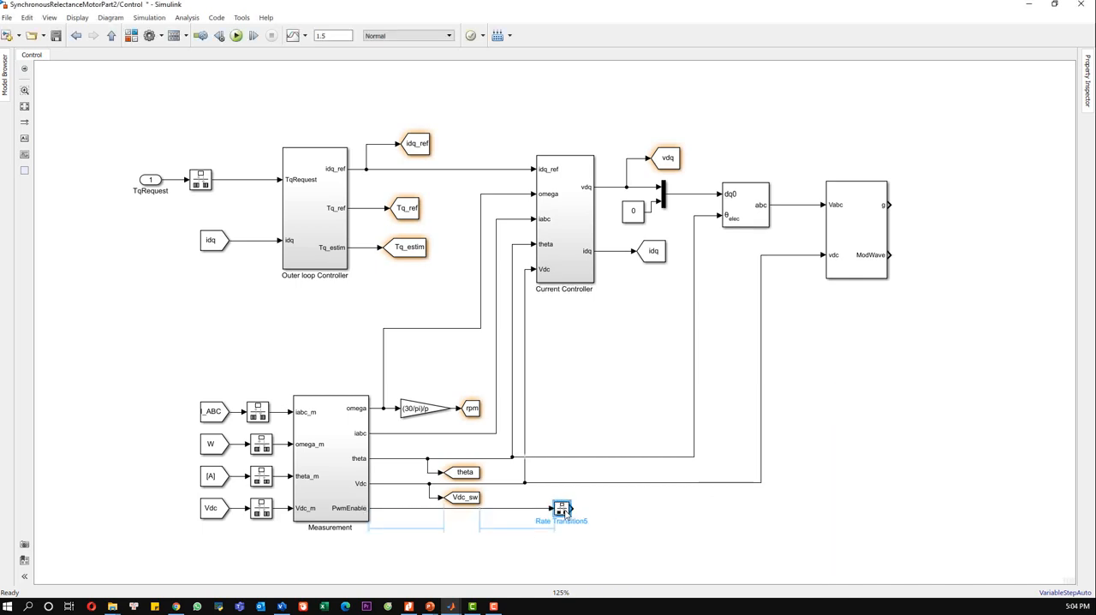
pyautogui.click(609, 515)
# Step: Move the PWM Generator block slightly closer to the Inverse Park Transform block
pyautogui.click(858, 262)
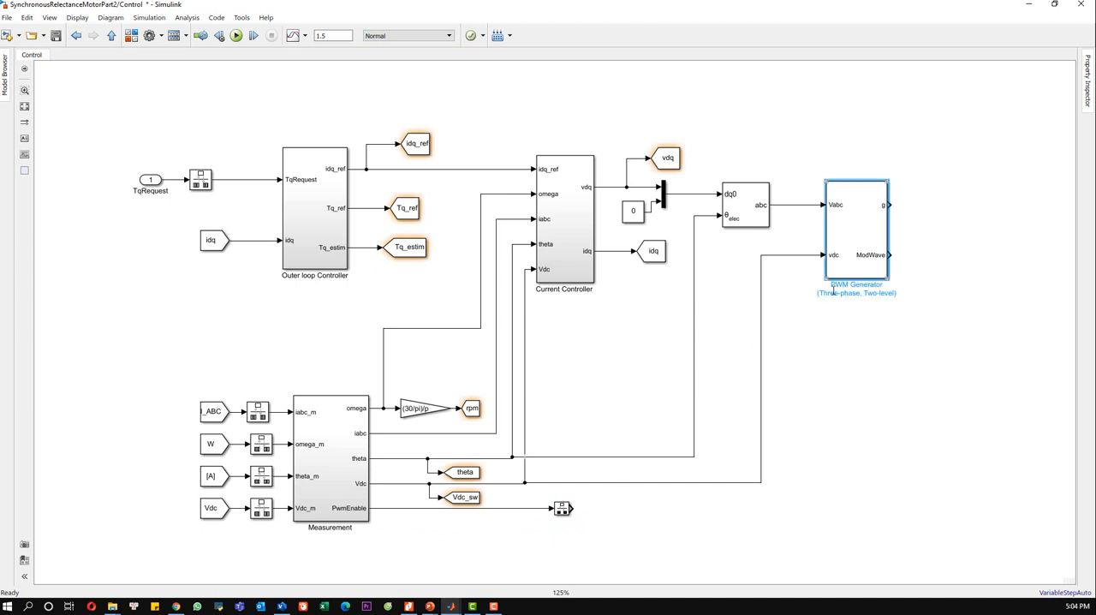
pyautogui.moveTo(825, 269); pyautogui.dragTo(815, 268)
pyautogui.click(804, 338)
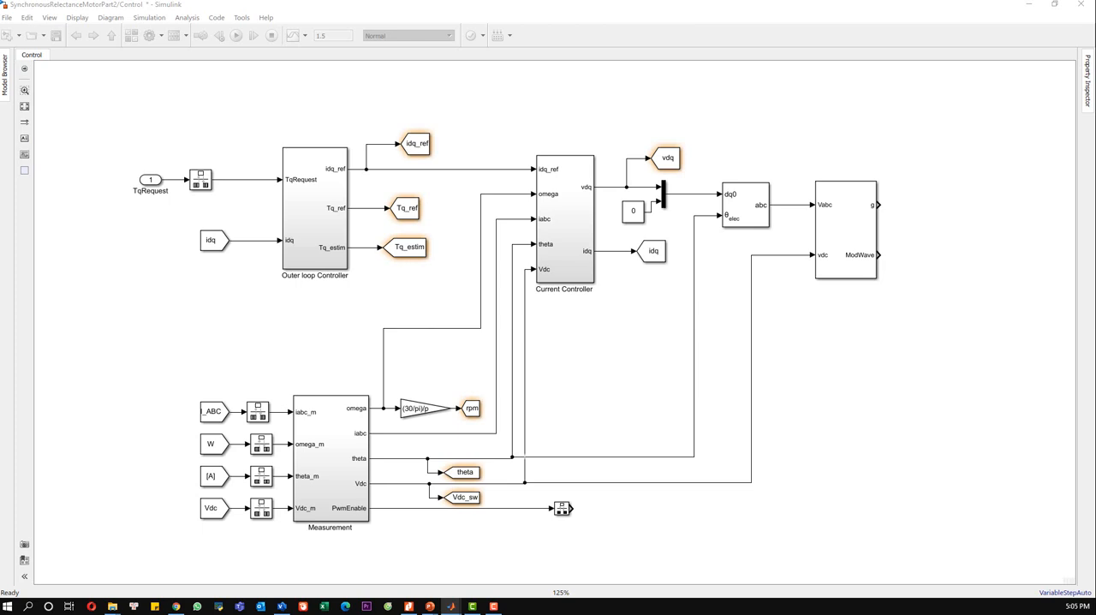
# Step: Add a Rate Transition block with default parameters on the PWM Generator's g output and save the model
pyautogui.doubleClick(963, 207)
pyautogui.write('rat')
pyautogui.click(933, 223)
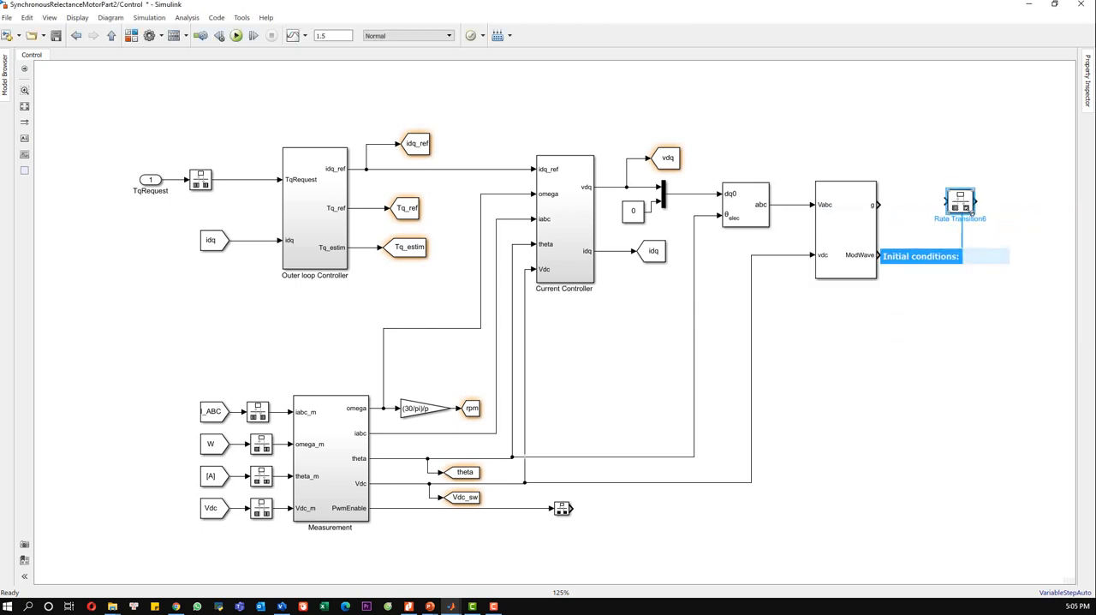
pyautogui.moveTo(967, 206); pyautogui.dragTo(944, 212)
pyautogui.doubleClick(942, 211)
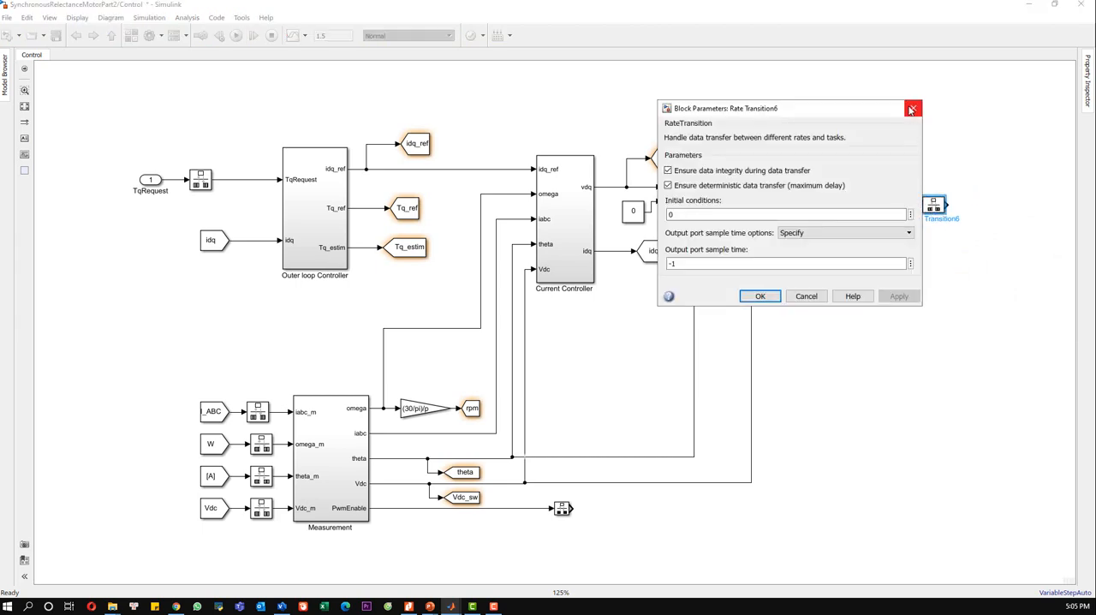
pyautogui.click(913, 108)
pyautogui.click(928, 269)
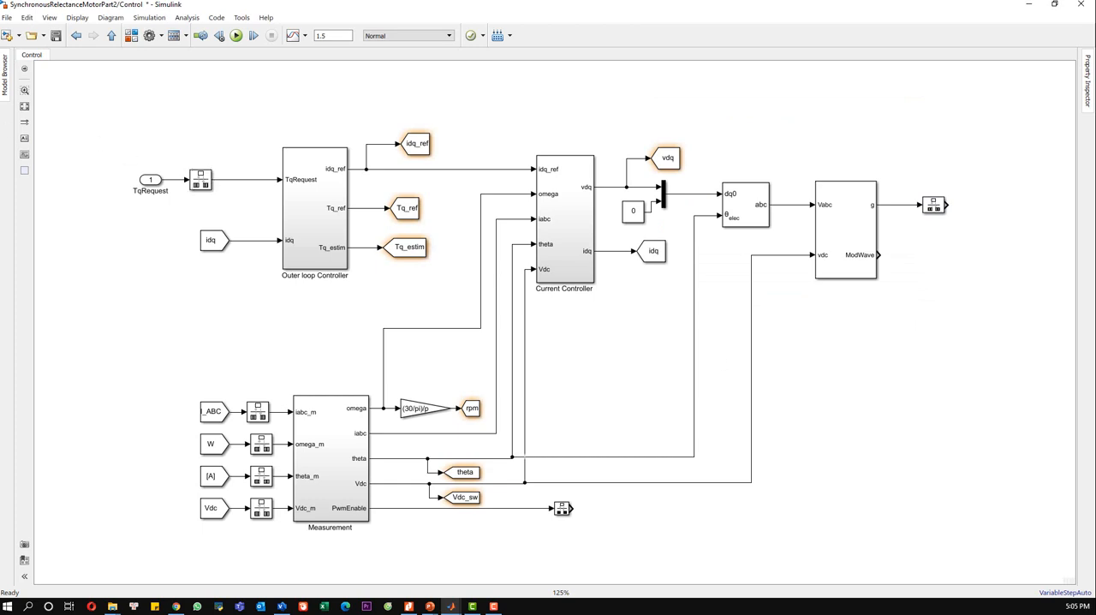
pyautogui.hotkey('ctrl', 's')
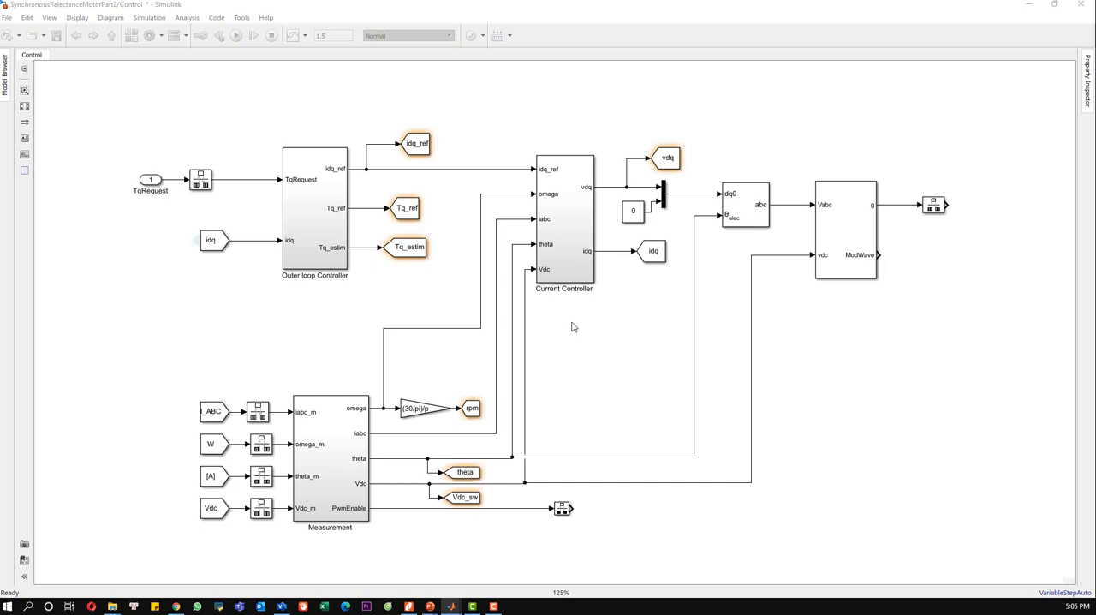
# Step: Add a Goto block with tag DCabc and connect it to the PWM Generator's ModWave output
pyautogui.doubleClick(920, 271)
pyautogui.write('goto')
pyautogui.press('Return')
pyautogui.moveTo(916, 271); pyautogui.dragTo(927, 259)
pyautogui.click(904, 257)
pyautogui.doubleClick(933, 257)
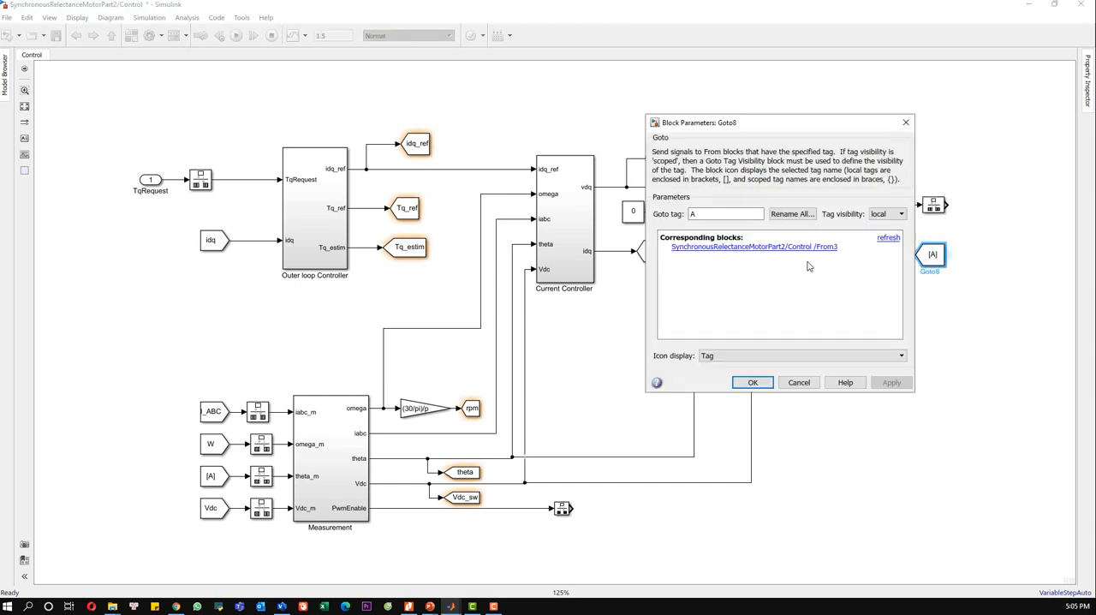
pyautogui.write('DCabc')
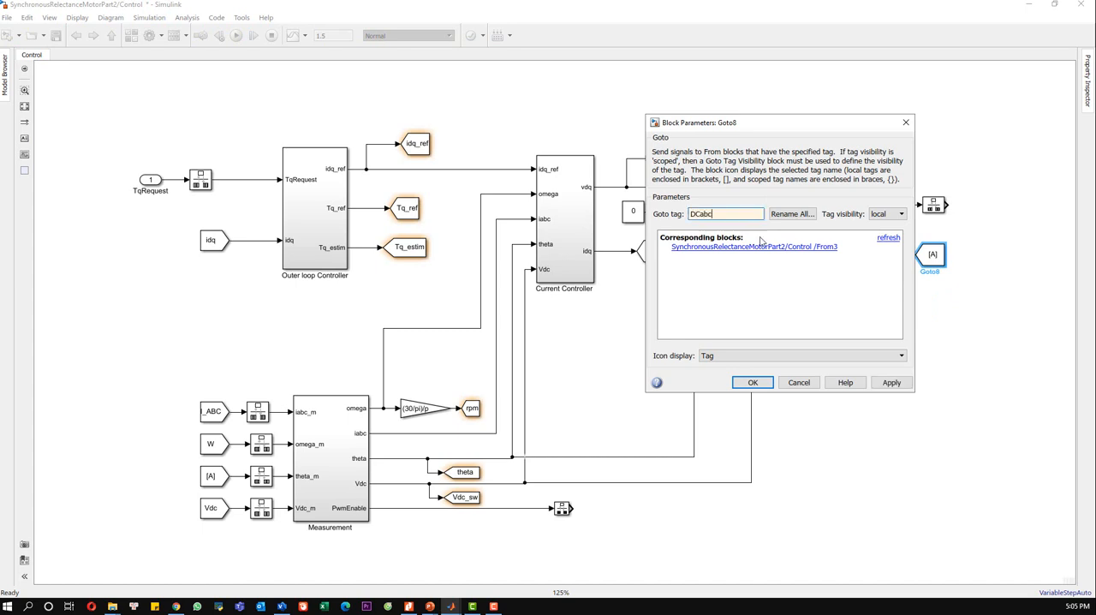
pyautogui.click(891, 383)
pyautogui.click(750, 383)
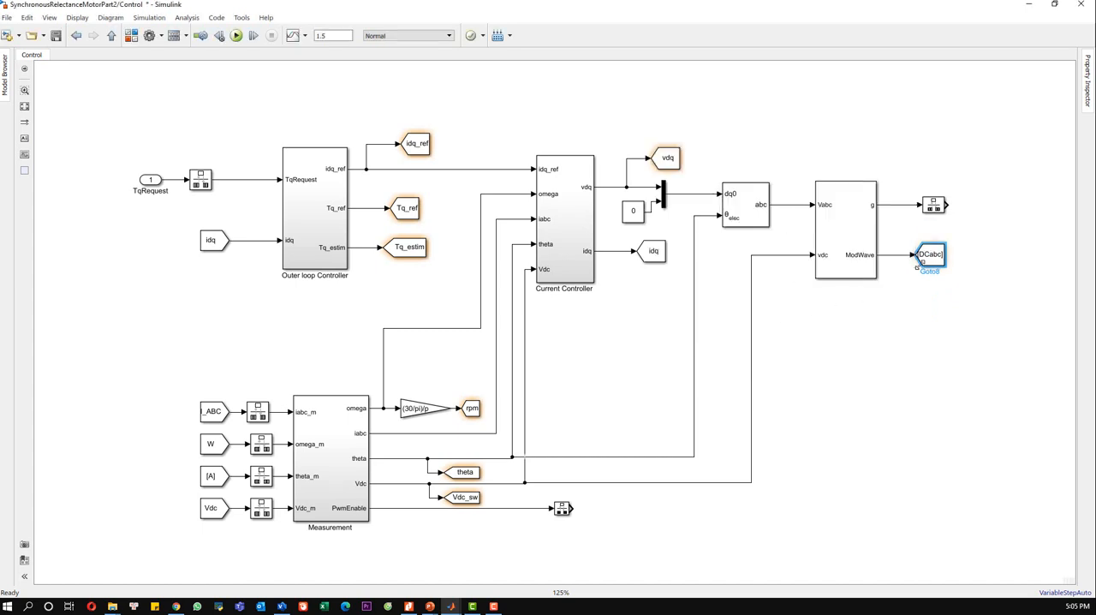
# Step: Set the DCabc Goto block's tag visibility to global
pyautogui.doubleClick(932, 261)
pyautogui.click(900, 214)
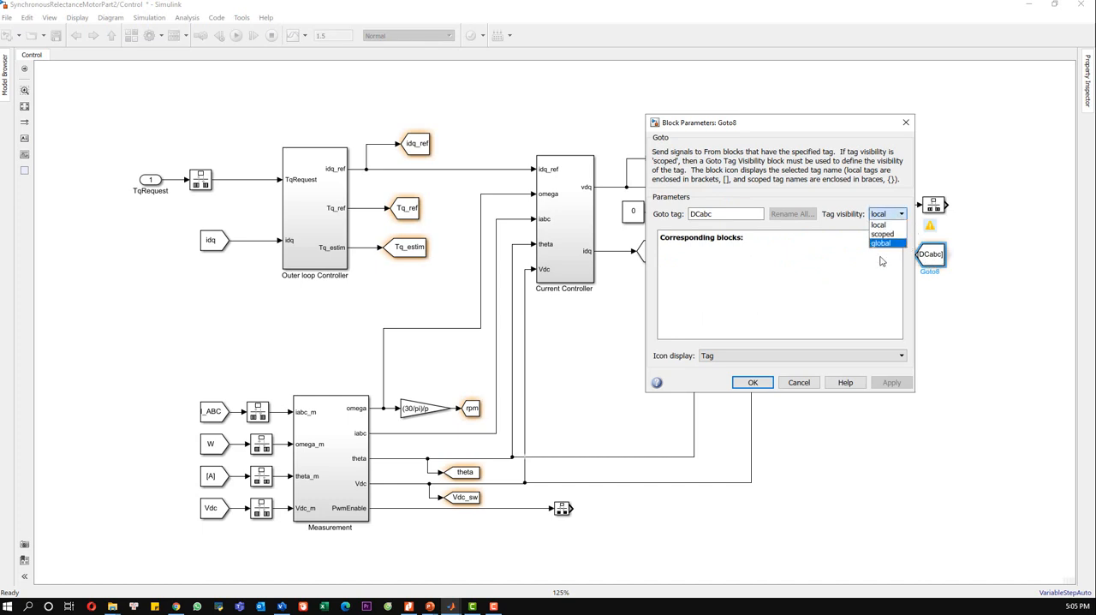
pyautogui.click(882, 245)
pyautogui.click(891, 383)
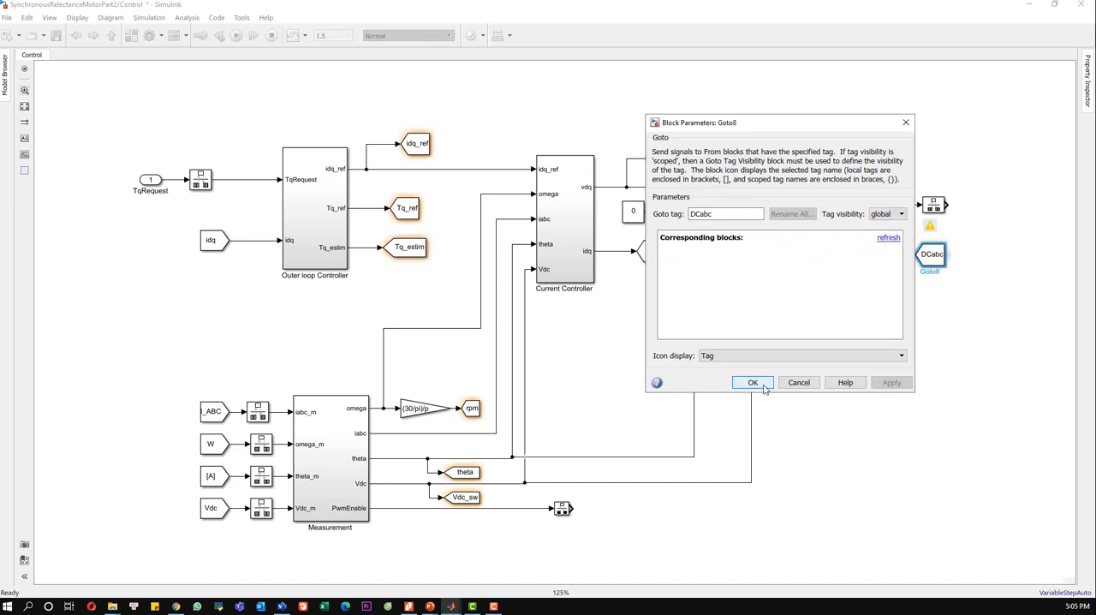
pyautogui.click(752, 382)
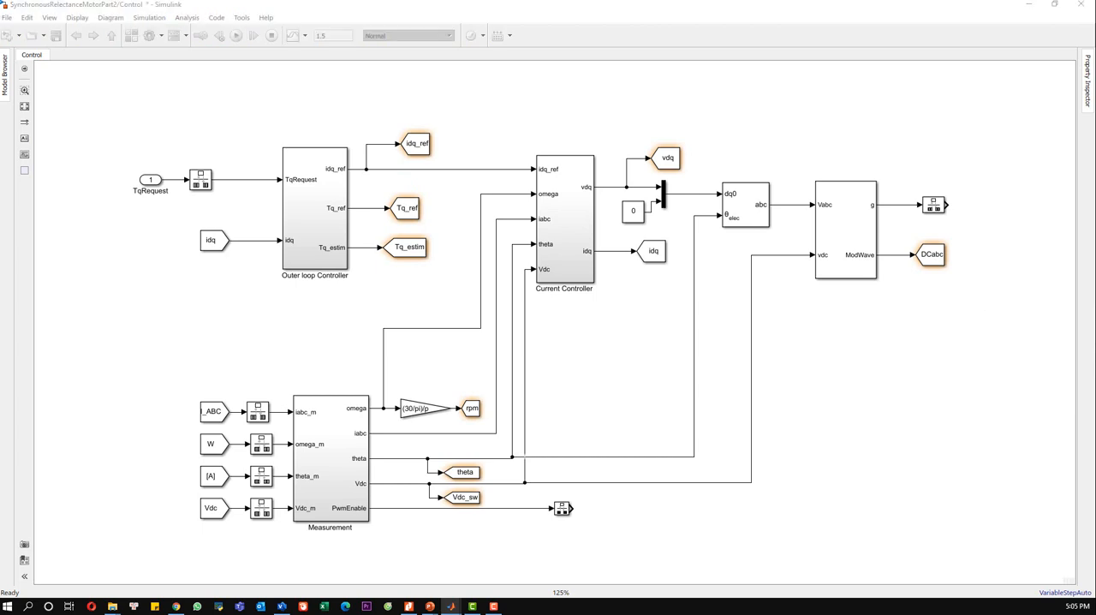
# Step: Add a tall, narrow Switch block beside the PWM Generator outputs, keeping the u2 > Threshold criterion with threshold 0
pyautogui.click(978, 272)
pyautogui.doubleClick(979, 273)
pyautogui.write('switch')
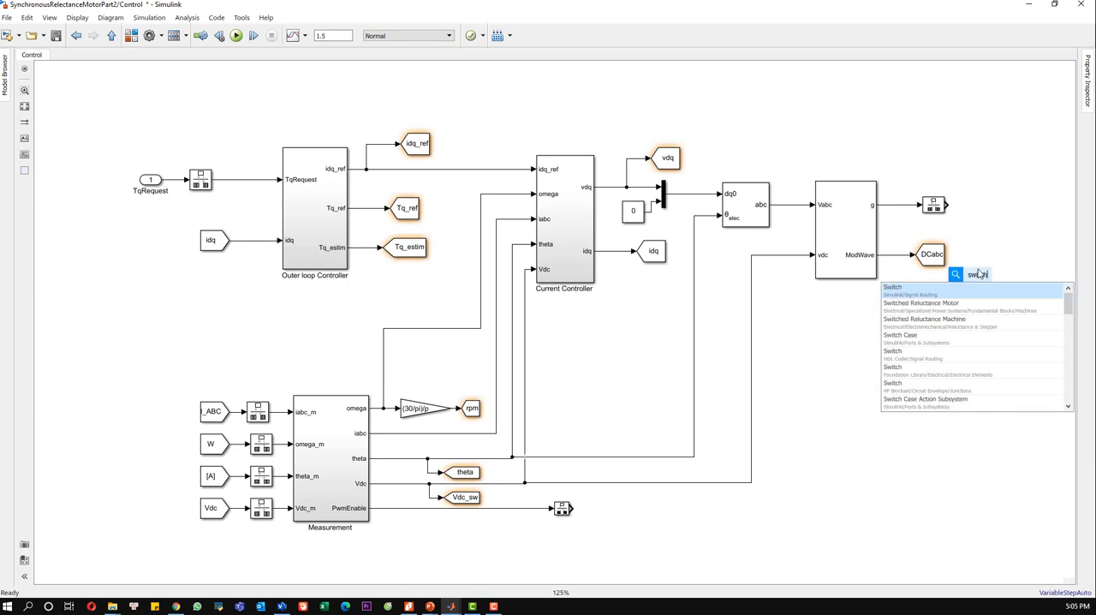
pyautogui.click(978, 290)
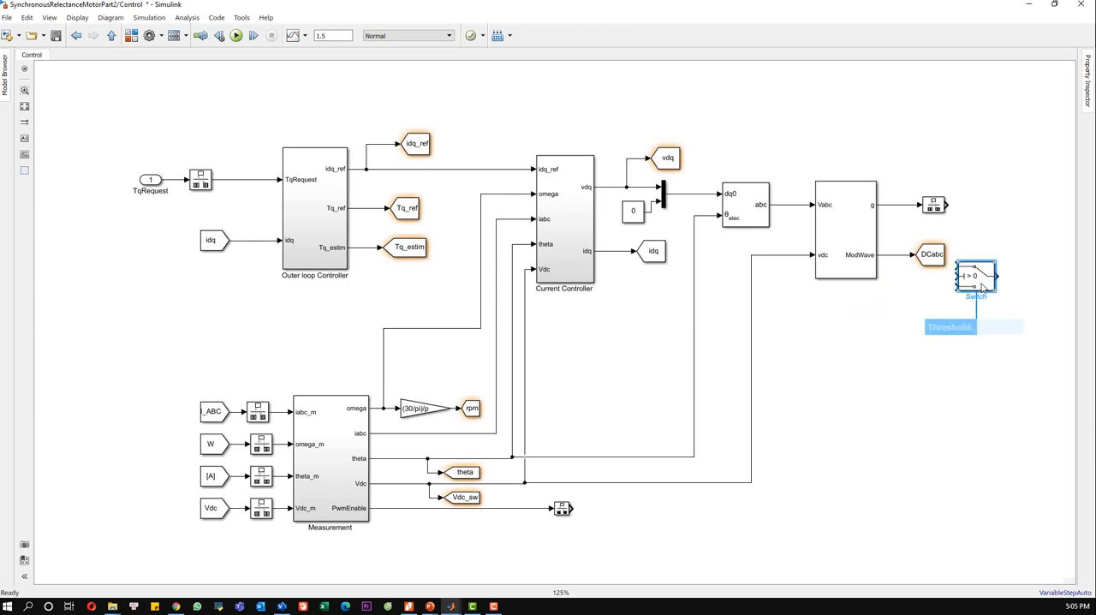
pyautogui.moveTo(995, 291)
pyautogui.mouseDown()
pyautogui.moveTo(986, 387)
pyautogui.moveTo(1010, 294)
pyautogui.moveTo(1012, 317)
pyautogui.moveTo(1008, 280)
pyautogui.mouseUp()
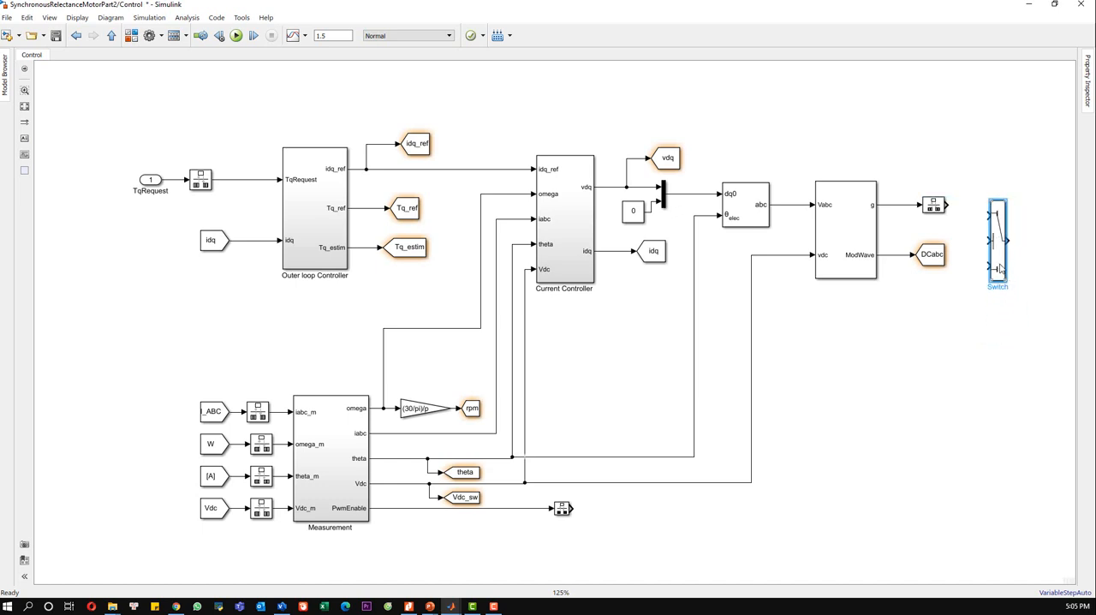
pyautogui.doubleClick(999, 269)
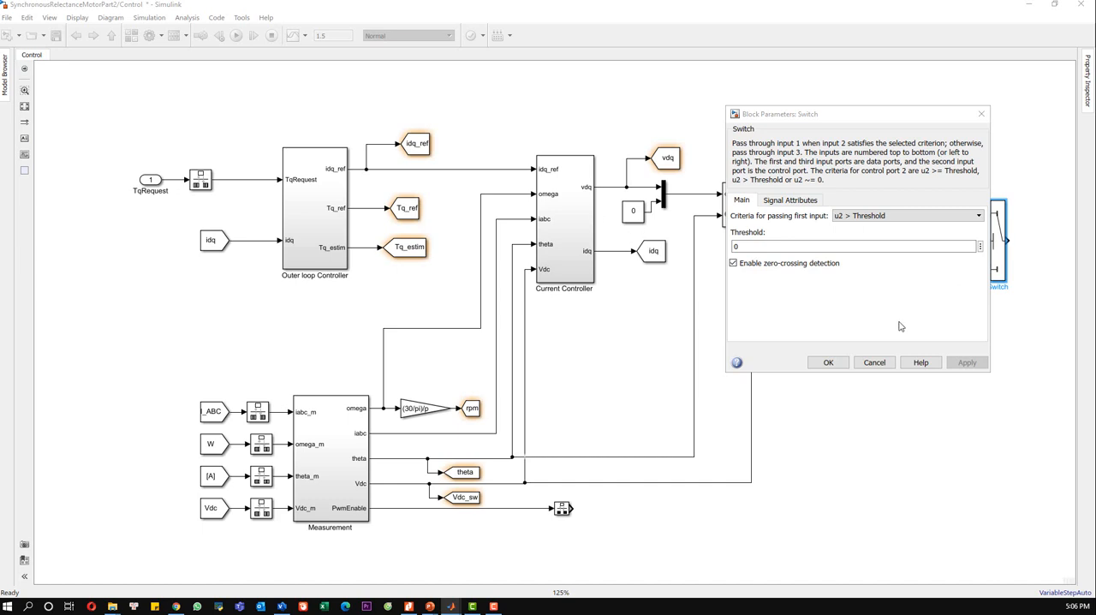
pyautogui.click(827, 362)
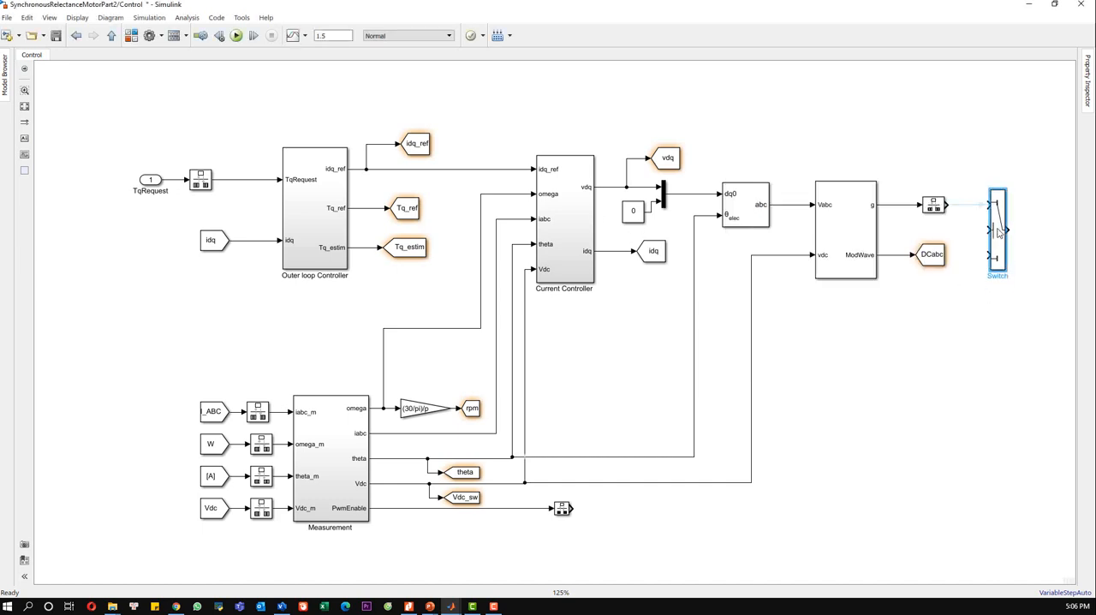
# Step: Wire the g Rate Transition to the Switch's first input and the PwmEnable one to its control input, then shift the Switch outward
pyautogui.click(972, 205)
pyautogui.moveTo(988, 229); pyautogui.dragTo(572, 507)
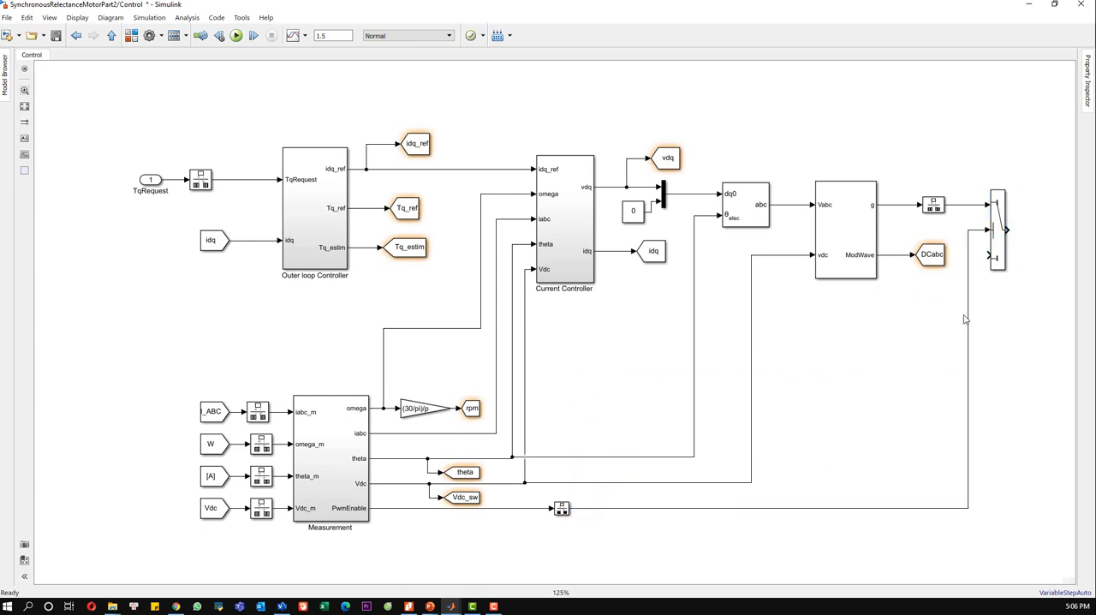
pyautogui.moveTo(999, 255); pyautogui.dragTo(1021, 250)
pyautogui.click(1010, 310)
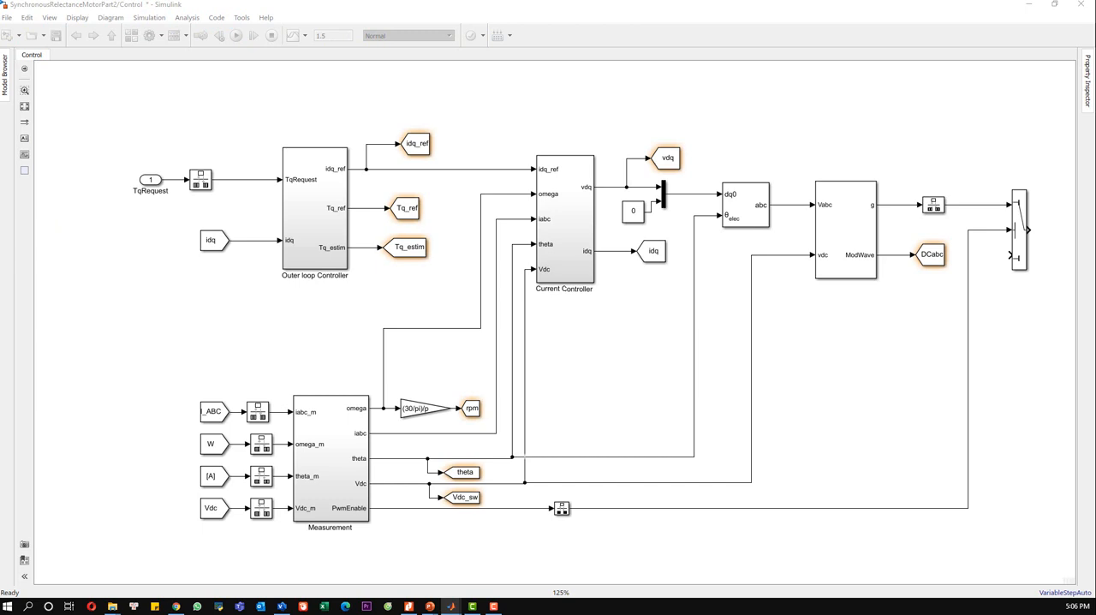
# Step: Add a Constant block below the Switch with constant value zero(6,1) and sample time Ts
pyautogui.doubleClick(1014, 332)
pyautogui.write('con')
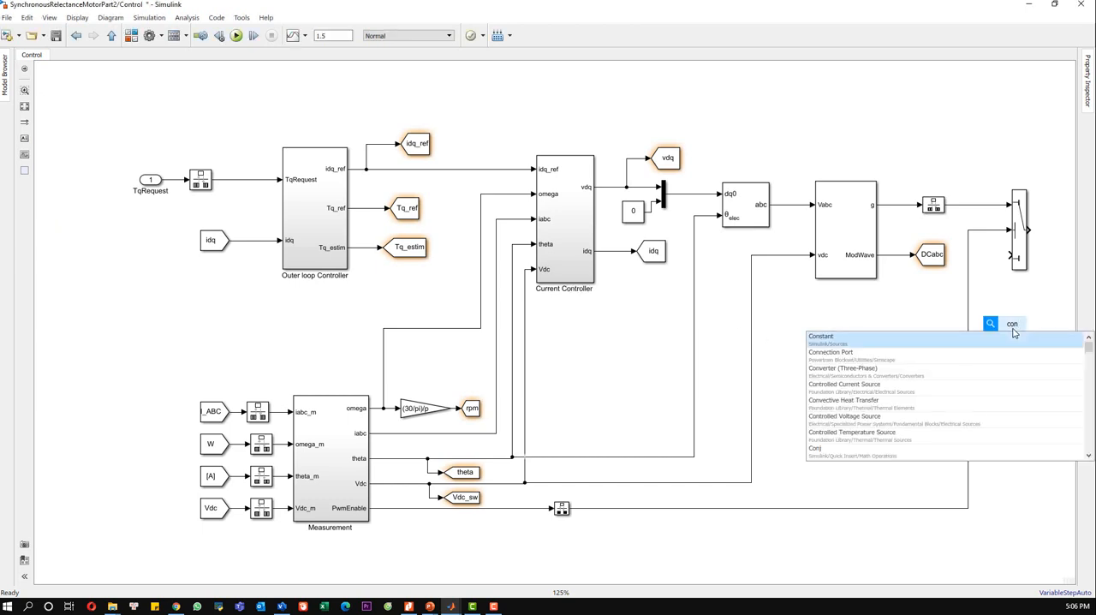
pyautogui.press('Return')
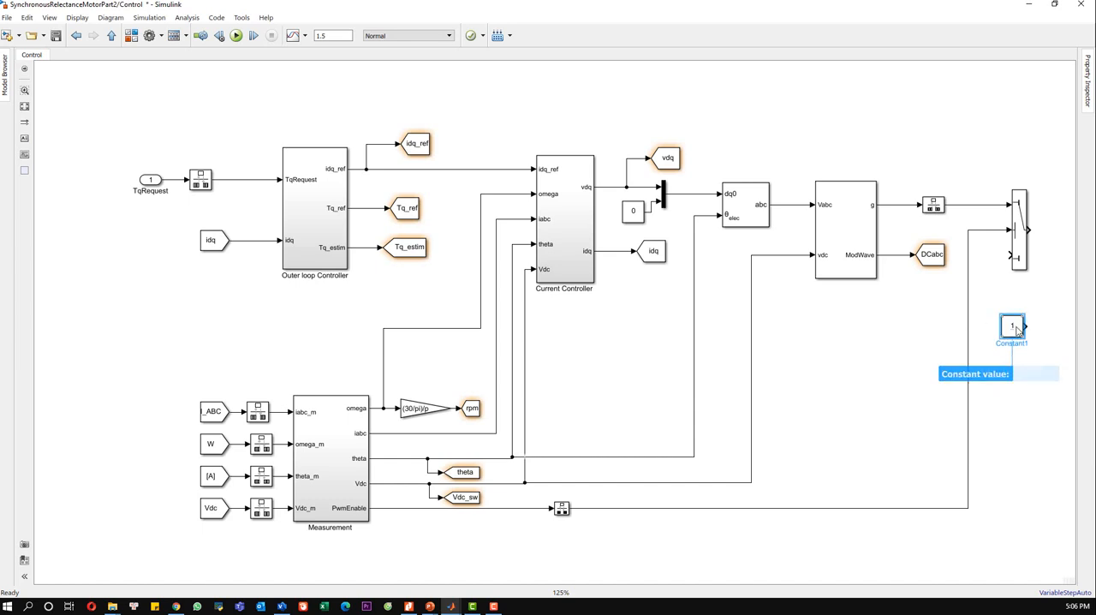
pyautogui.doubleClick(1013, 328)
pyautogui.write('zero(6,1')
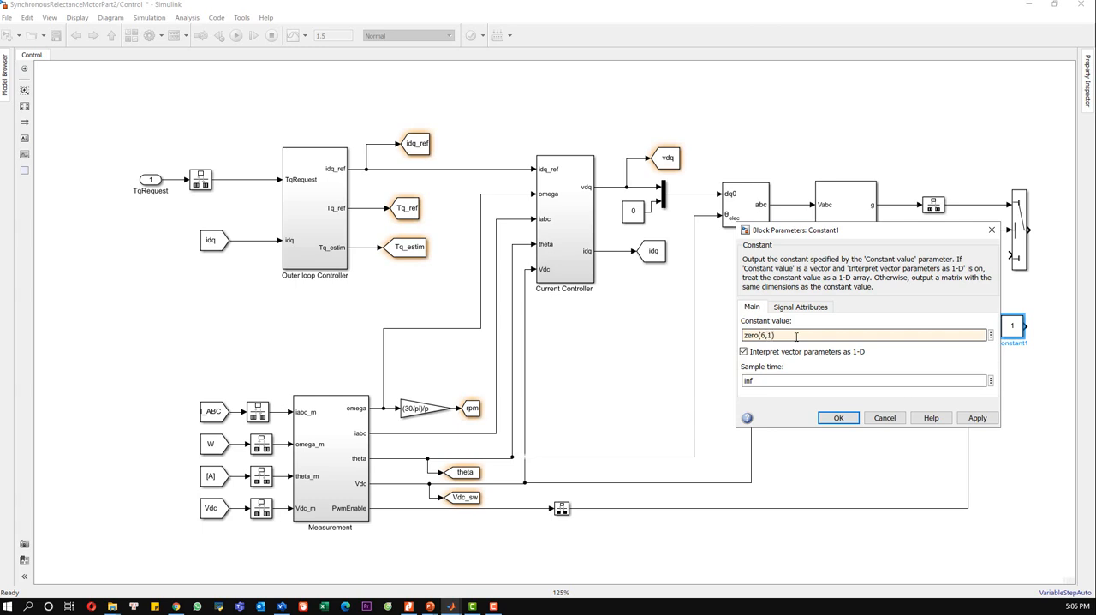
pyautogui.doubleClick(761, 380)
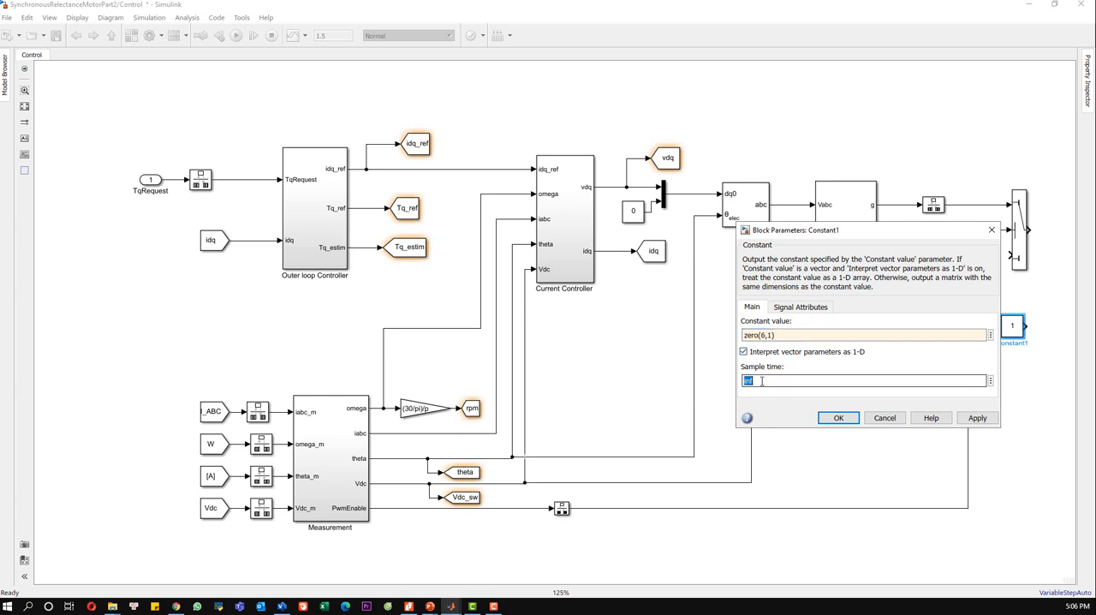
pyautogui.write('Ts')
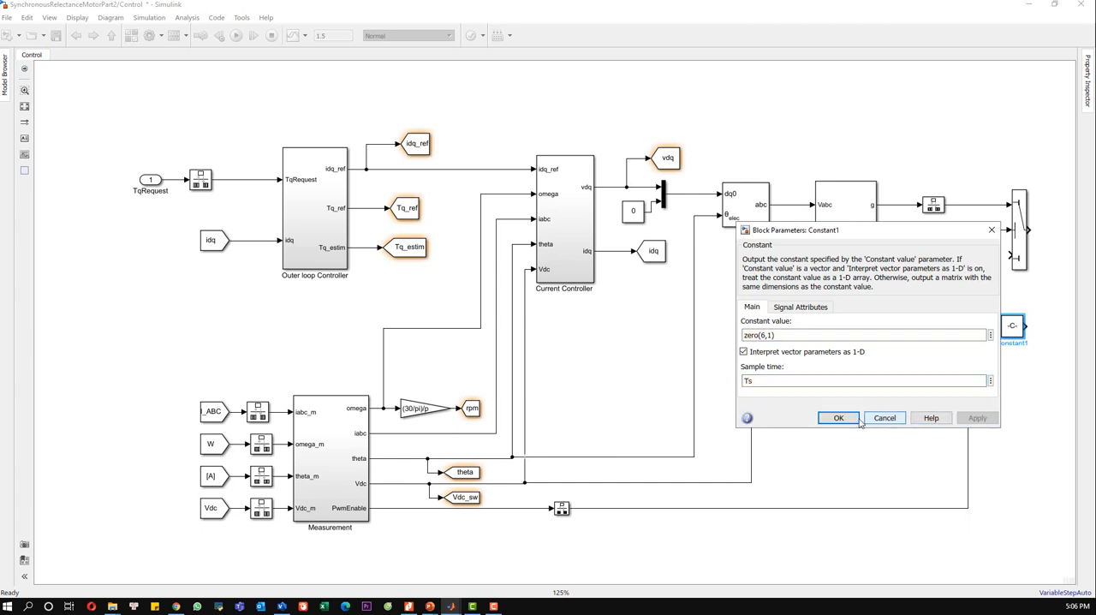
pyautogui.click(839, 420)
# Step: Place the new Constant block beside the Switch, connected to its third input, and save the model
pyautogui.moveTo(1013, 330); pyautogui.dragTo(1026, 258)
pyautogui.click(1021, 308)
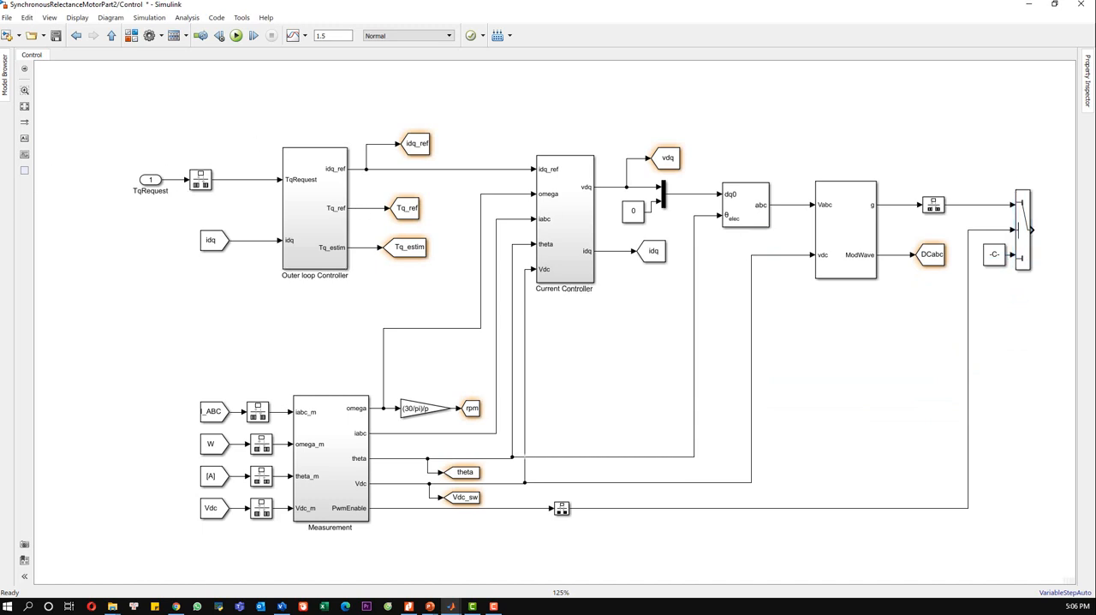
pyautogui.hotkey('ctrl', 's')
# Step: Add an output port named S on the Switch's output and fit the whole Control diagram in view
pyautogui.click(1042, 237)
pyautogui.write('out')
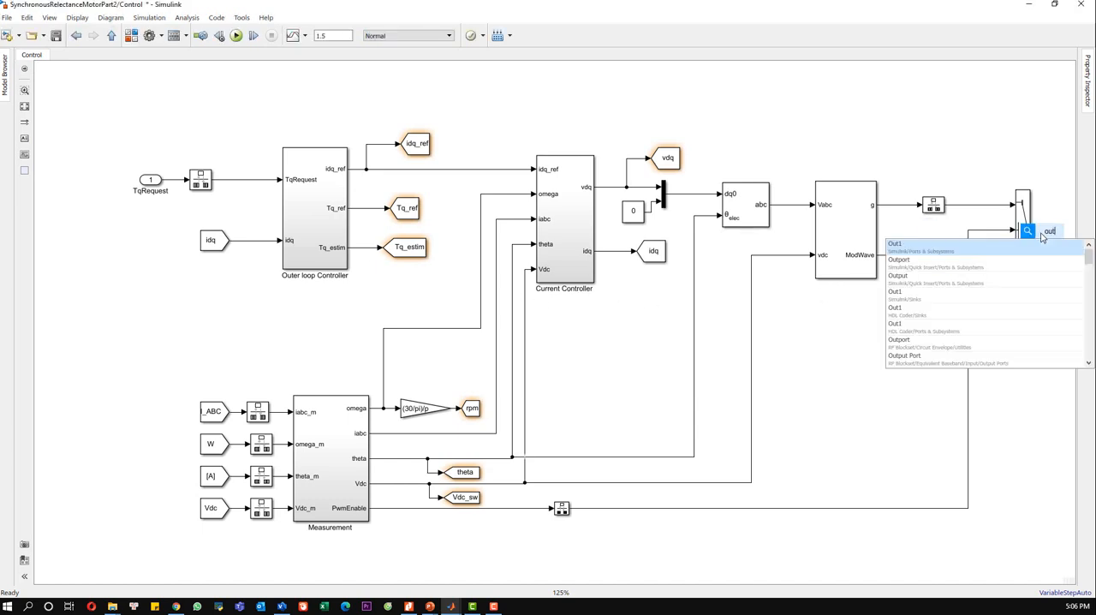
pyautogui.press('Return')
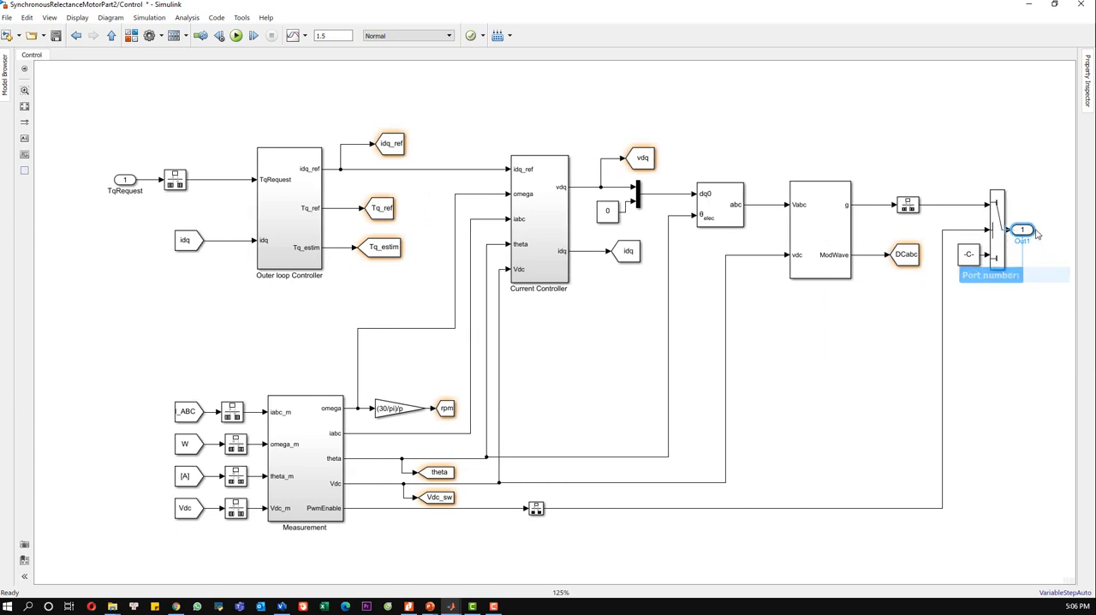
pyautogui.press('Return')
pyautogui.write('S')
pyautogui.click(1040, 304)
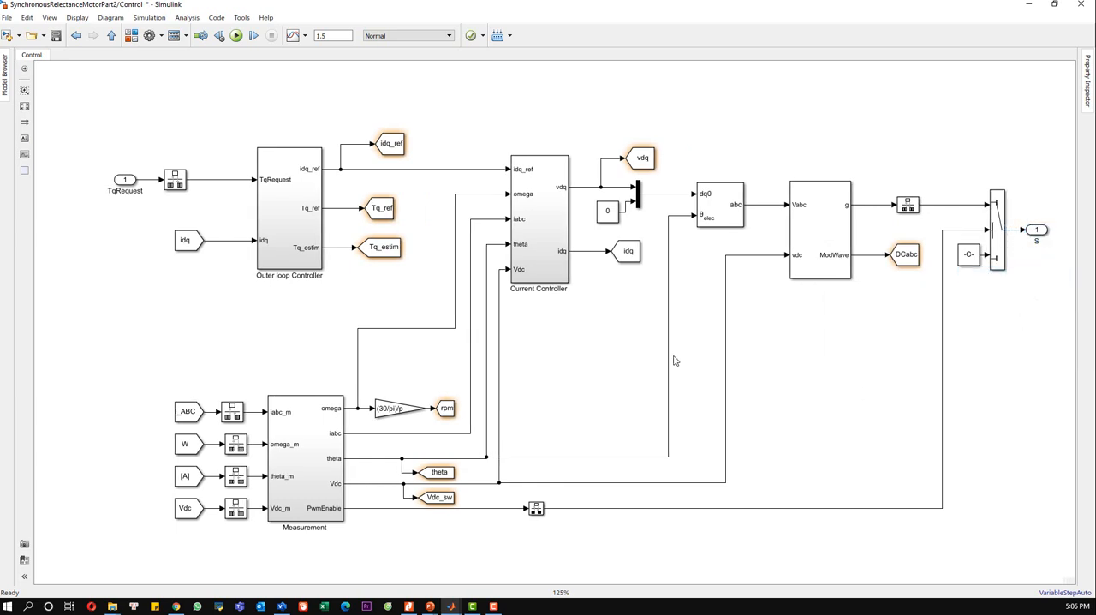
pyautogui.click(25, 106)
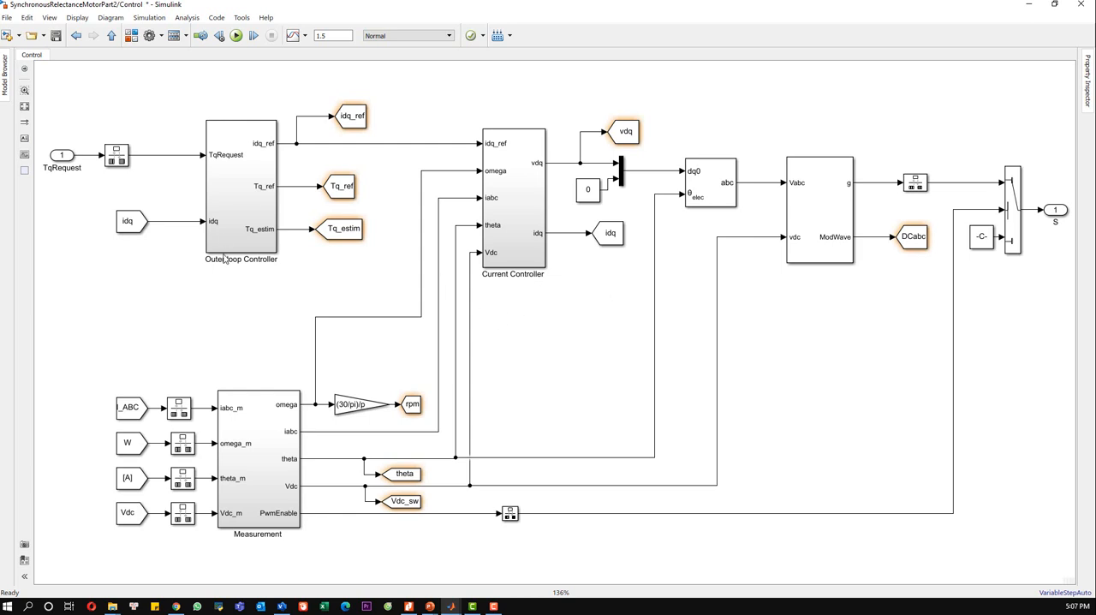
# Step: Examine the contents of the Outer loop Controller subsystem and return to the Control diagram
pyautogui.doubleClick(221, 189)
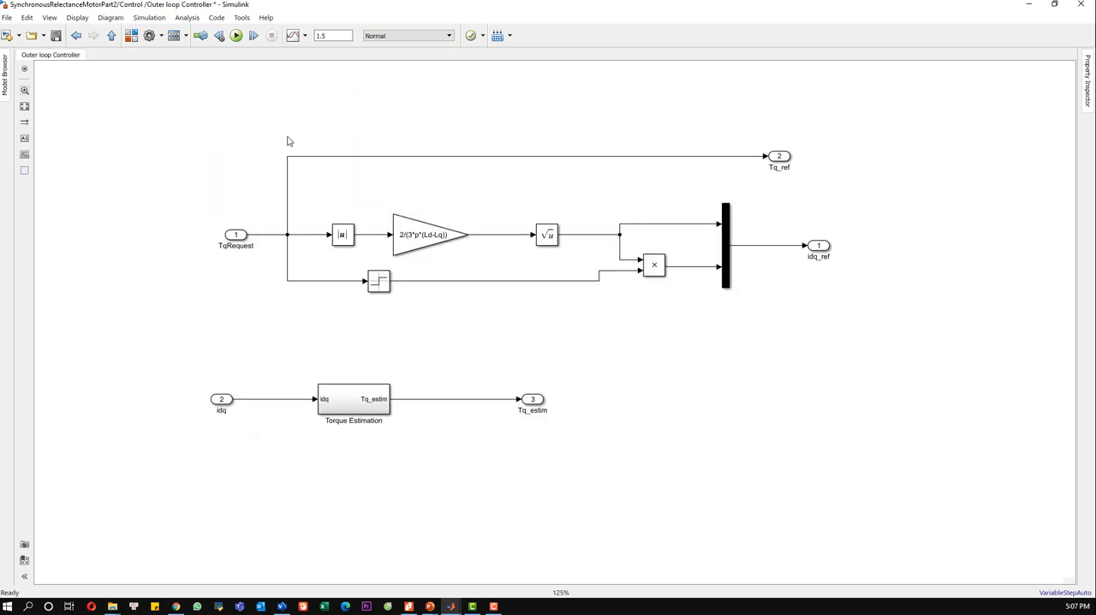
pyautogui.click(111, 35)
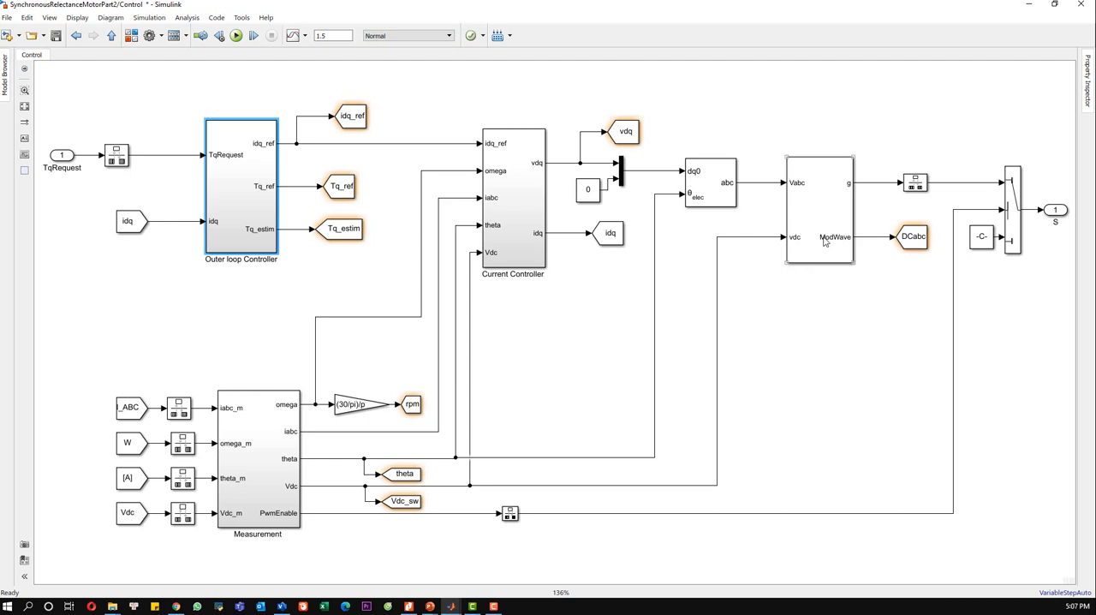
pyautogui.click(836, 328)
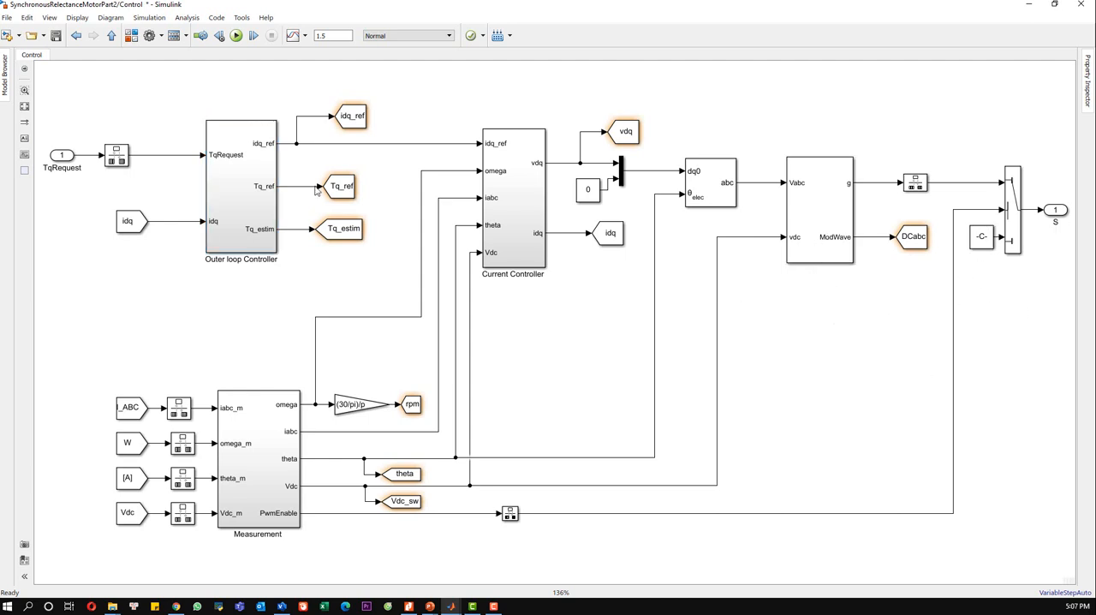
# Step: Go up to the top-level model and turn off the content preview on the Control subsystem
pyautogui.click(111, 35)
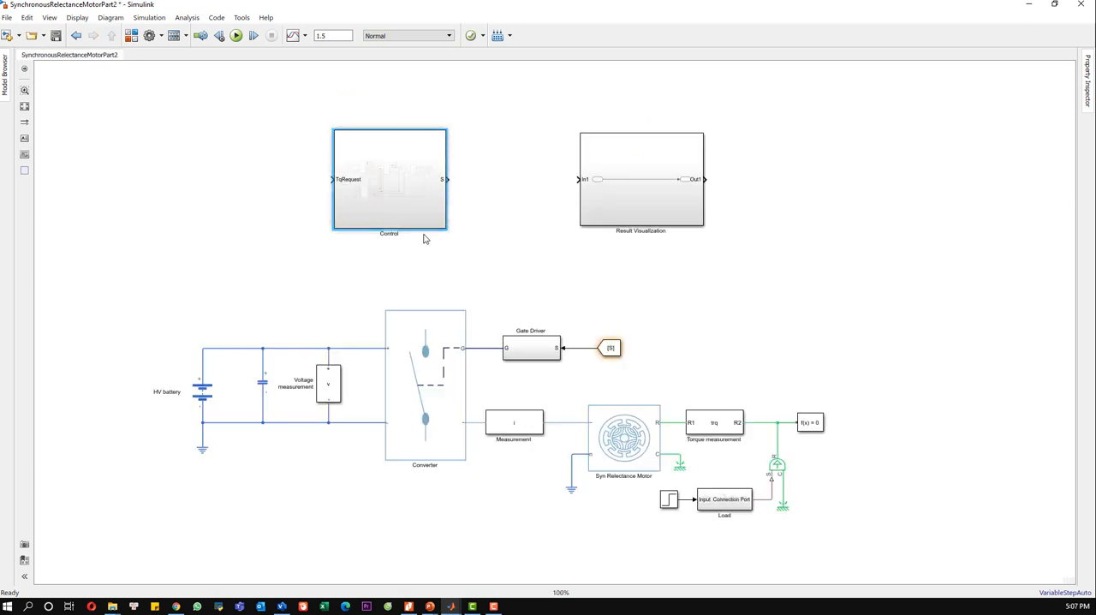
pyautogui.rightClick(382, 195)
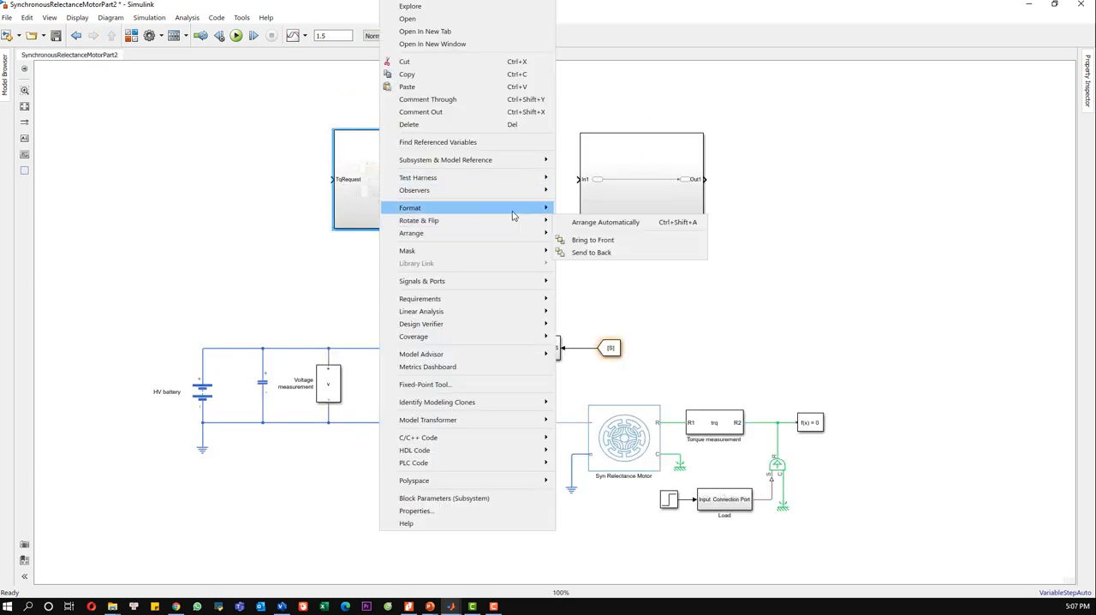
pyautogui.click(589, 282)
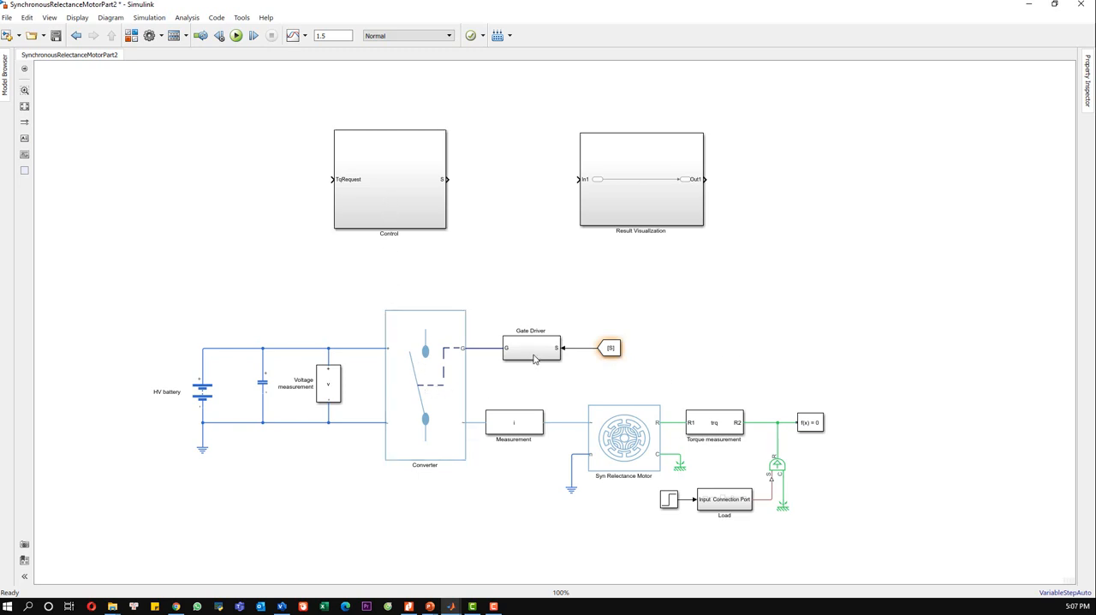
# Step: Inspect the main parameters of the Syn Relectance Motor block and close them
pyautogui.click(603, 433)
pyautogui.doubleClick(620, 441)
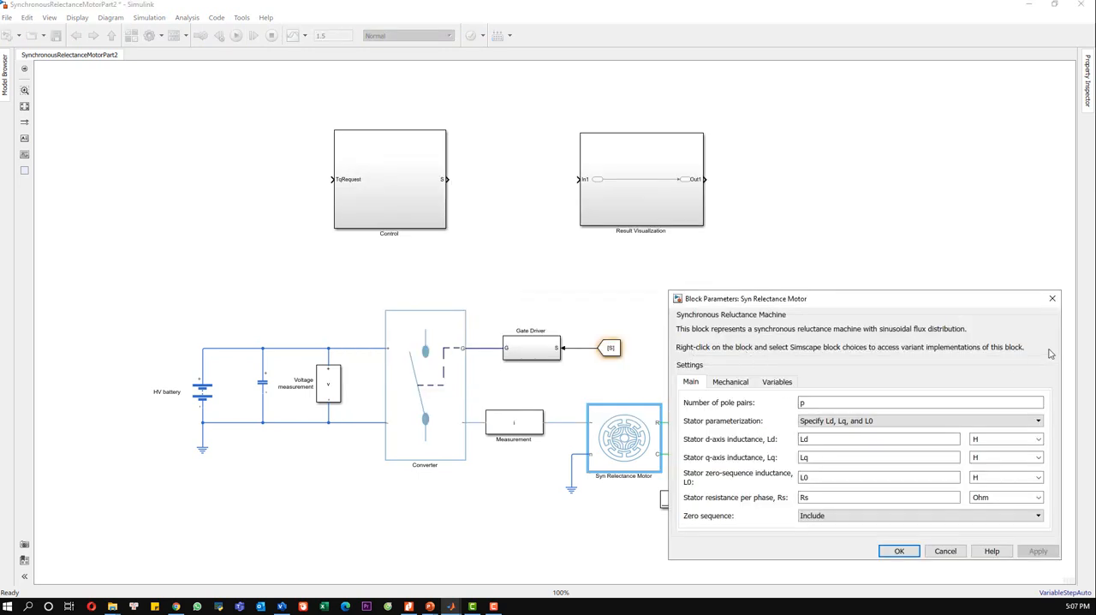
pyautogui.click(1052, 299)
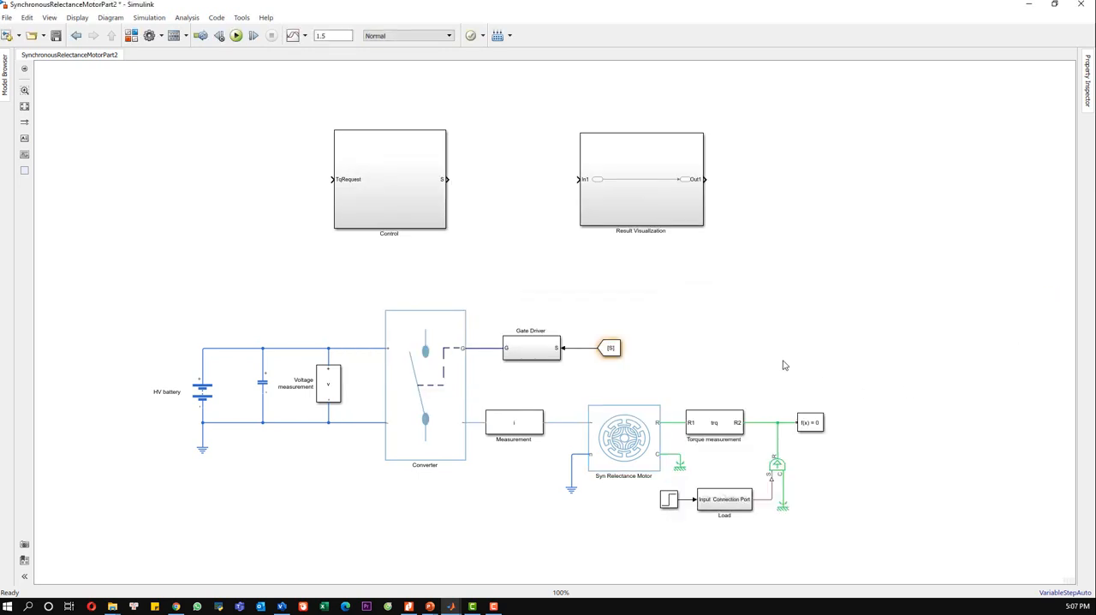